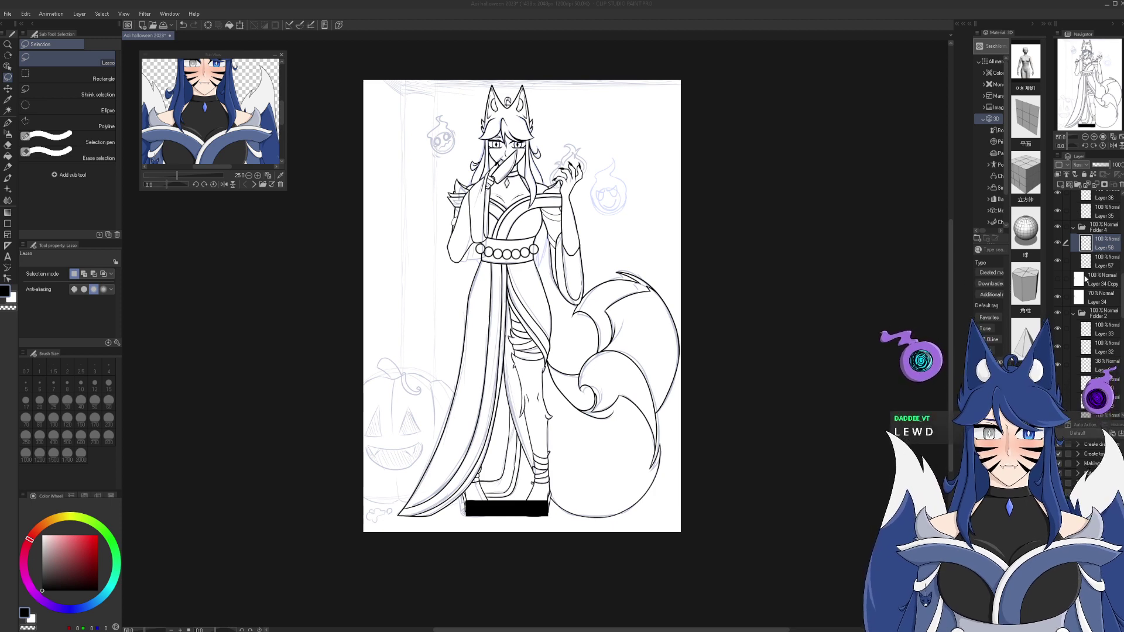
# - Activate Layer 57 and set up the Straight line tool with a brush size of 4.0
pyautogui.click(1099, 263)
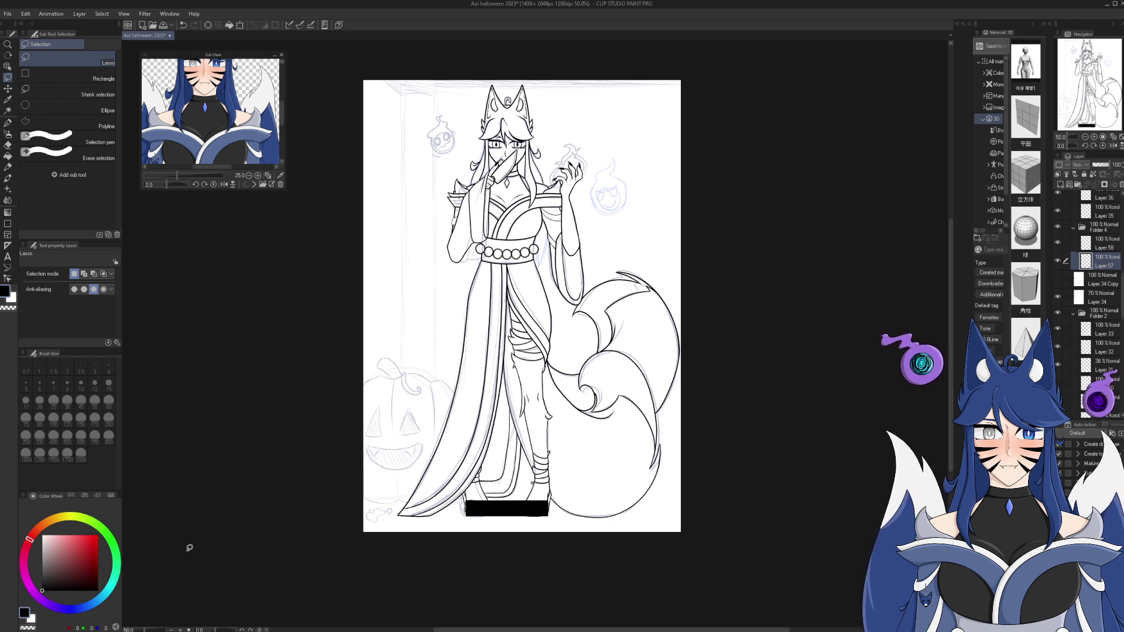
pyautogui.click(7, 224)
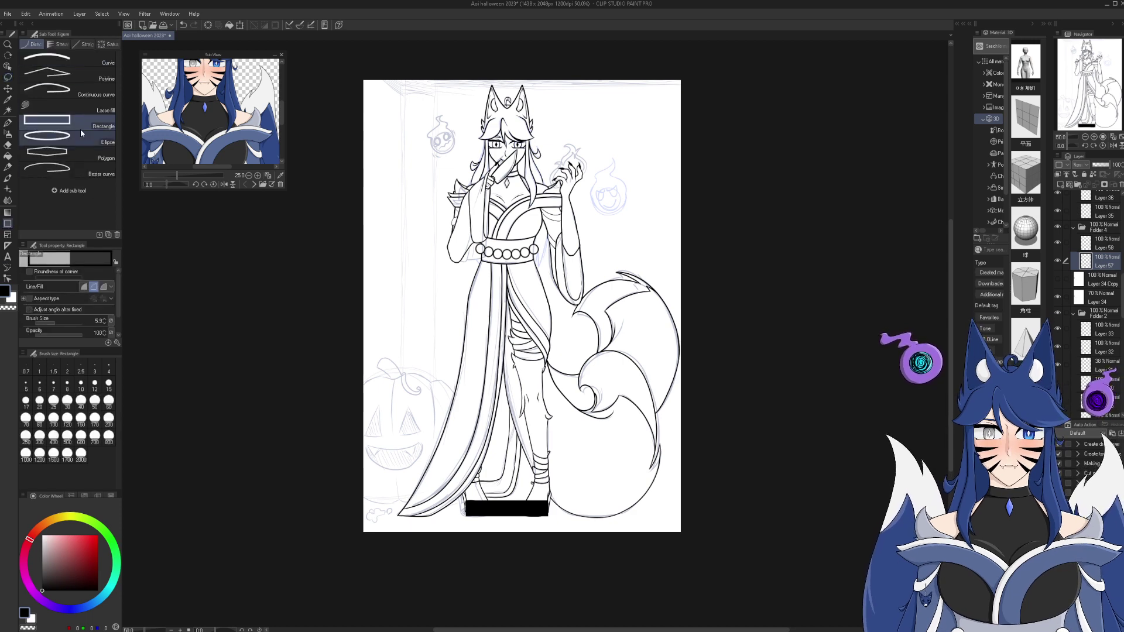
pyautogui.click(86, 45)
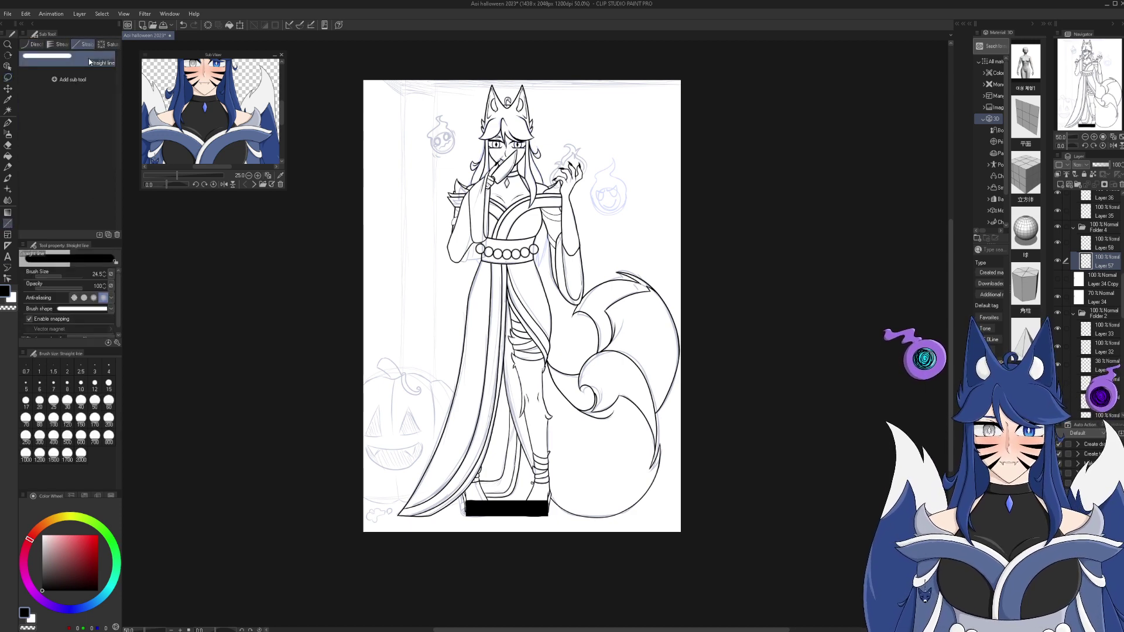
pyautogui.moveTo(53, 279); pyautogui.dragTo(50, 279)
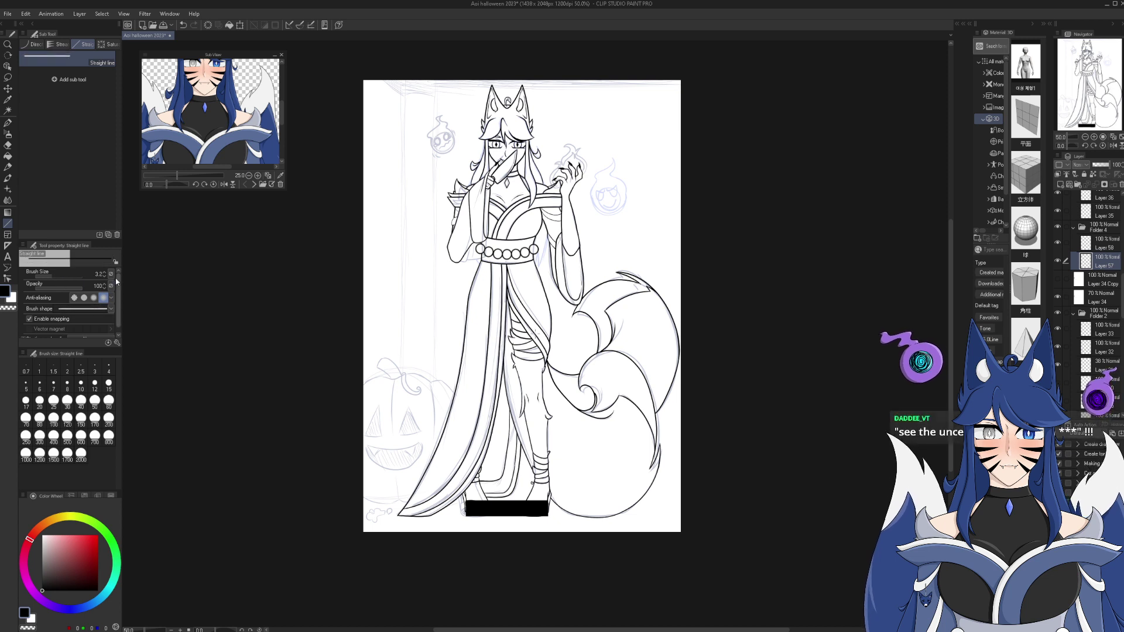
pyautogui.click(105, 276)
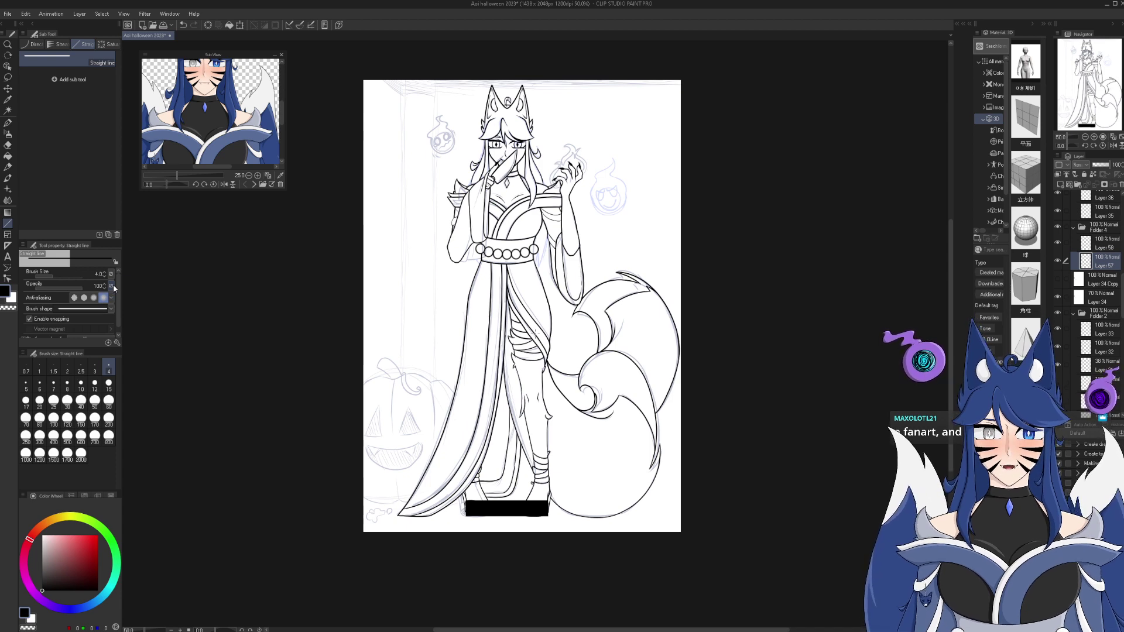
# - Draw a straight vertical line at brush size 5.0 along the right edge of the sketched pillar
pyautogui.click(1094, 137)
pyautogui.moveTo(1091, 90); pyautogui.dragTo(1072, 72)
pyautogui.click(1085, 141)
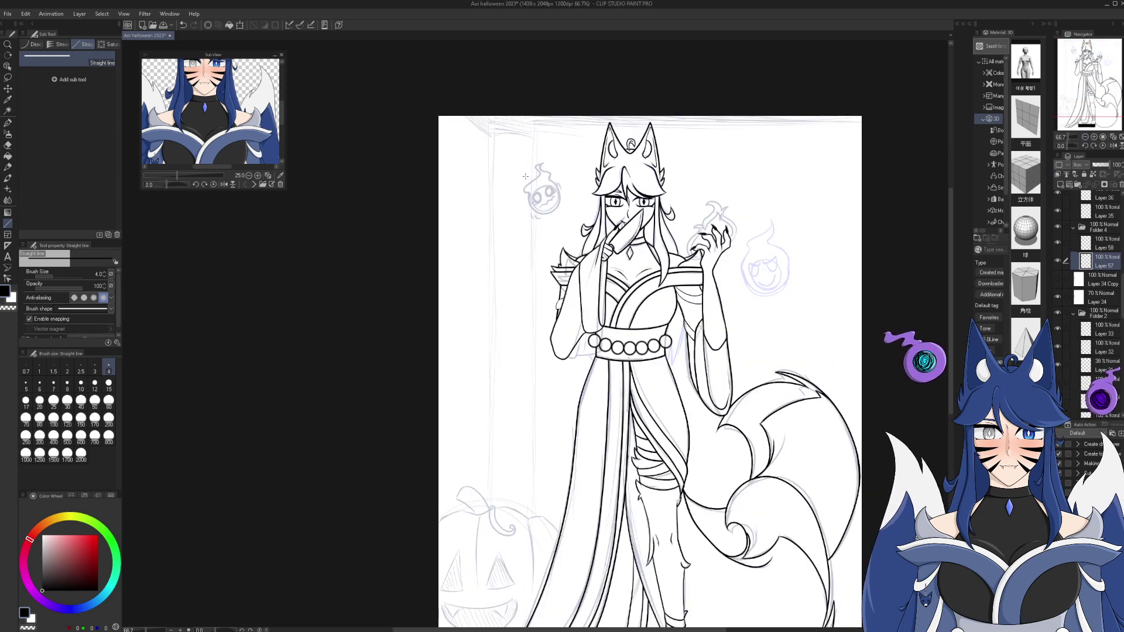
pyautogui.moveTo(534, 144); pyautogui.dragTo(534, 568)
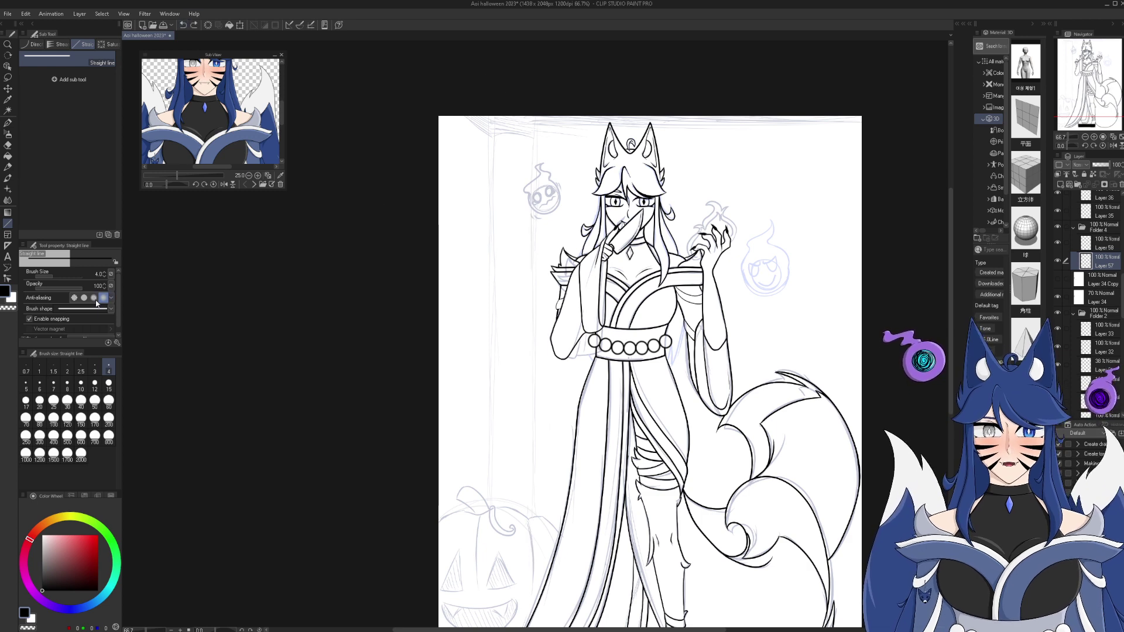
pyautogui.click(105, 273)
pyautogui.moveTo(534, 123); pyautogui.dragTo(538, 581)
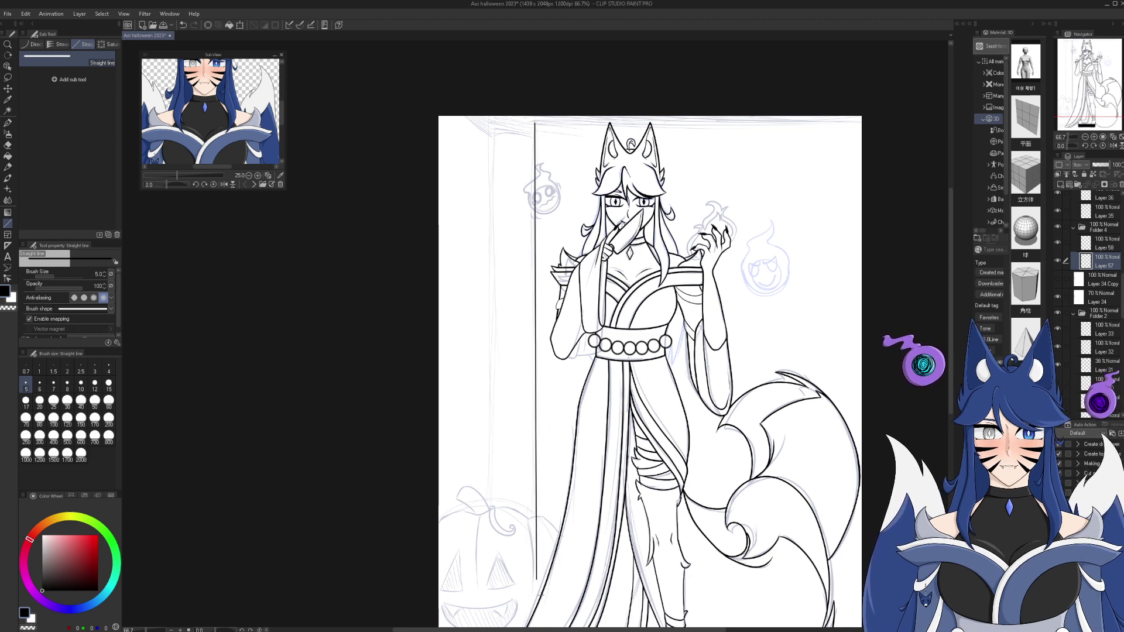
pyautogui.hotkey('ctrl', 'z')
pyautogui.moveTo(533, 130); pyautogui.dragTo(534, 571)
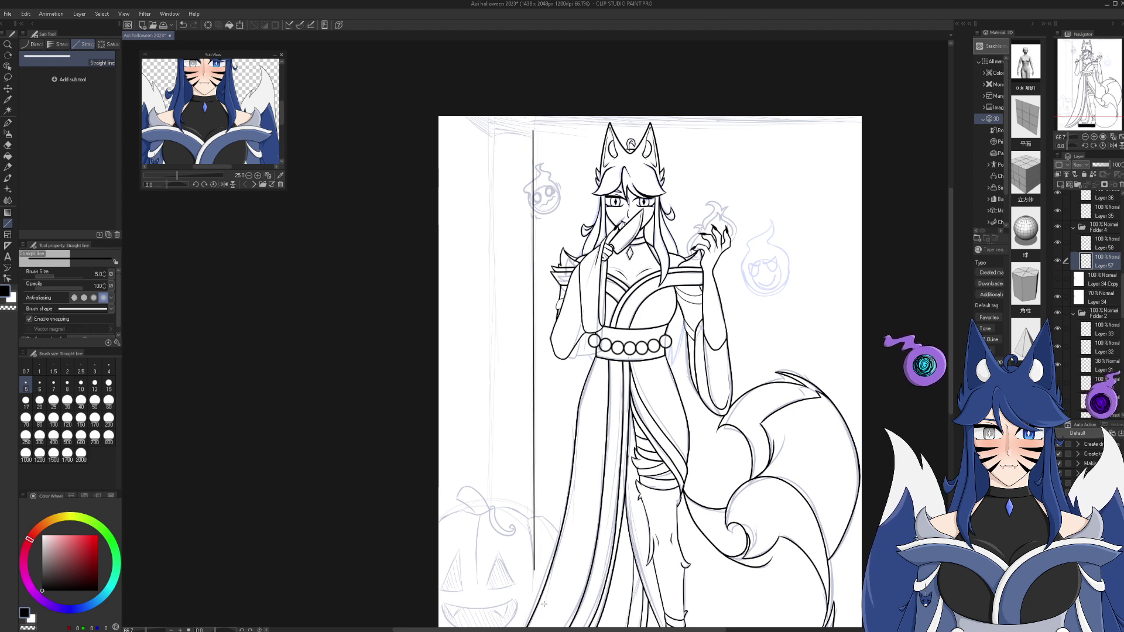
# - Duplicate the line's layer and move the copy onto the left edge of the sketched pillar
pyautogui.rightClick(1111, 262)
pyautogui.click(1081, 333)
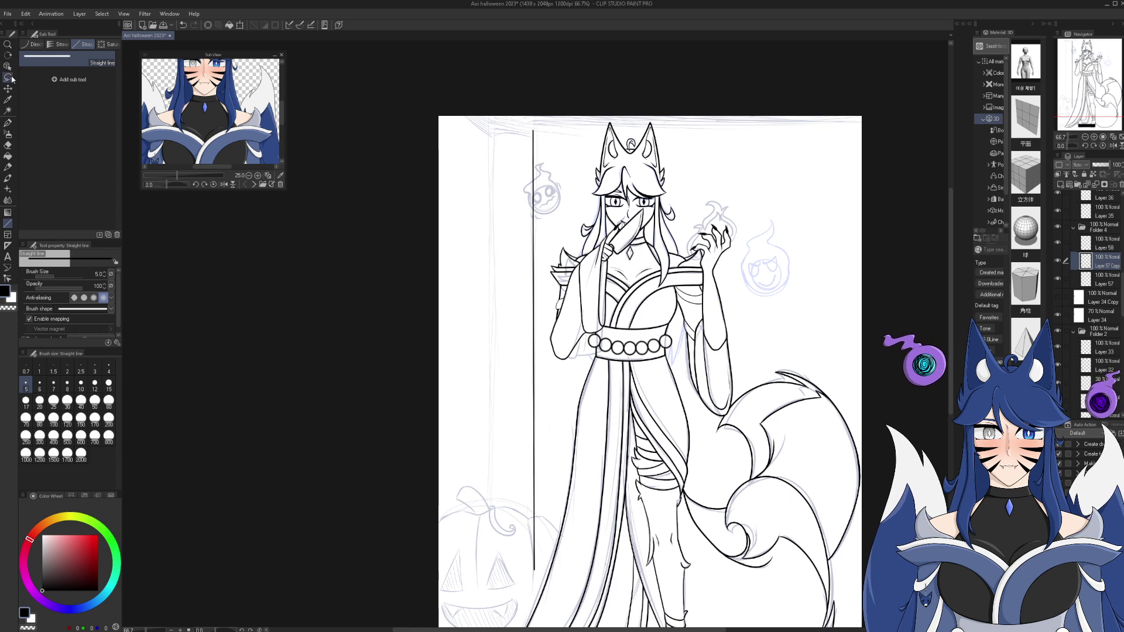
pyautogui.press('k')
pyautogui.moveTo(745, 449); pyautogui.dragTo(707, 448)
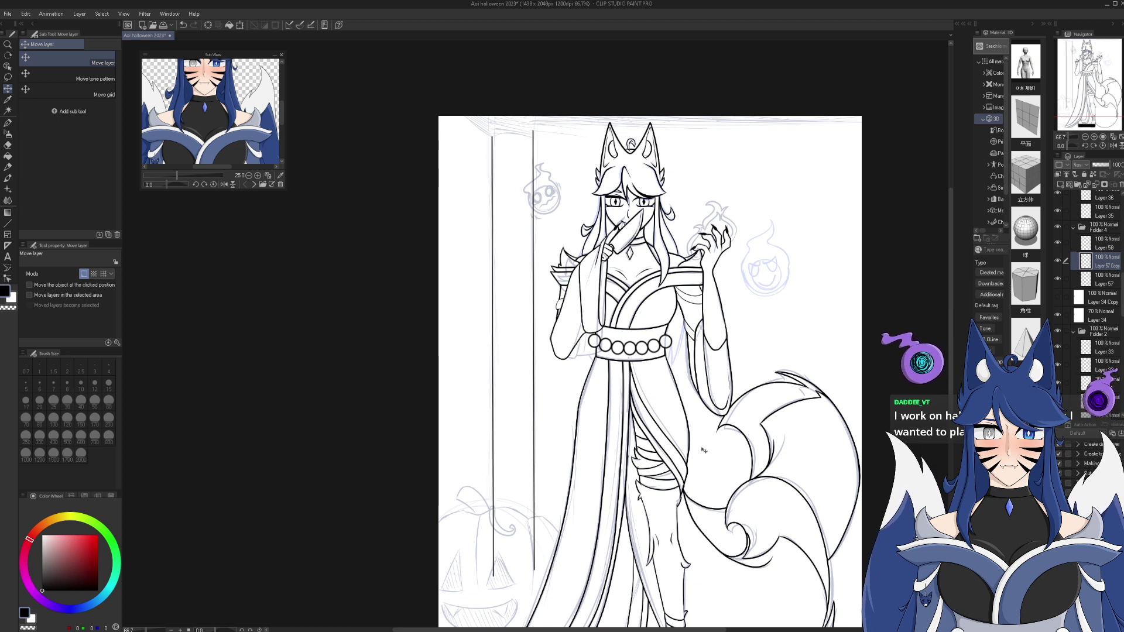
# - Nudge the original line down level with its copy, and merge the copy into Layer 57
pyautogui.click(1081, 245)
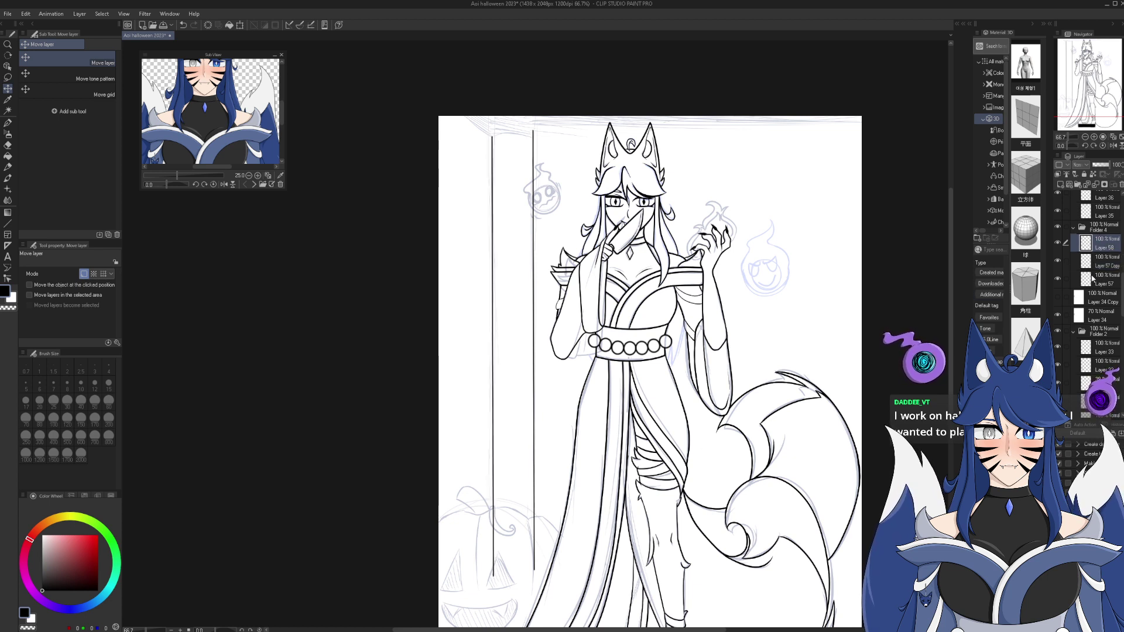
pyautogui.click(1084, 280)
pyautogui.moveTo(756, 416); pyautogui.dragTo(755, 422)
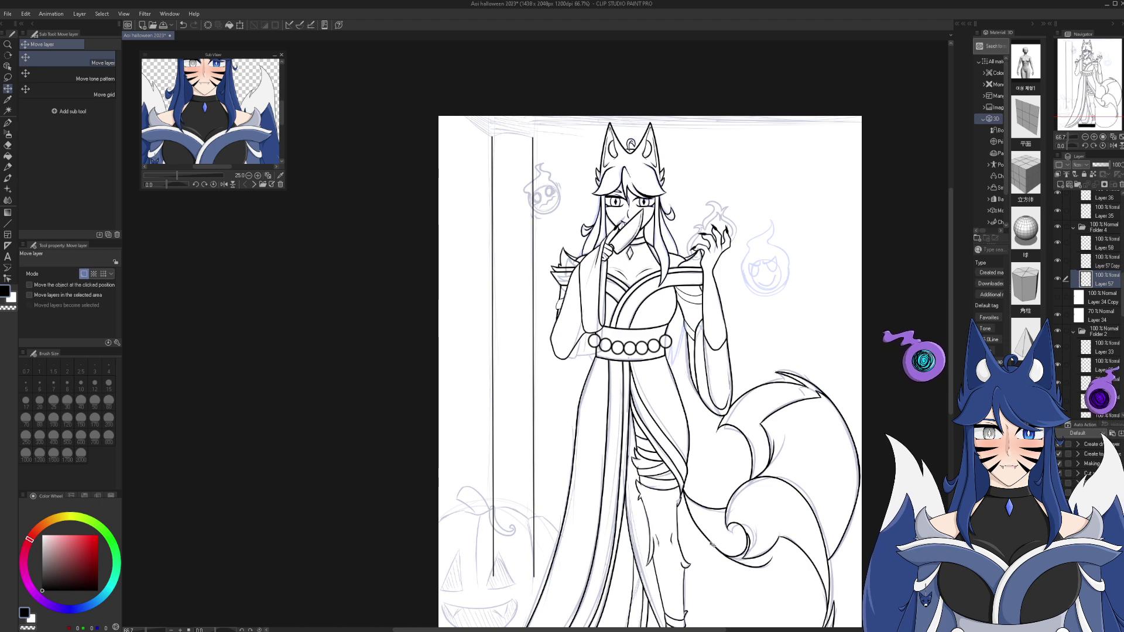
pyautogui.click(1104, 261)
pyautogui.click(1095, 186)
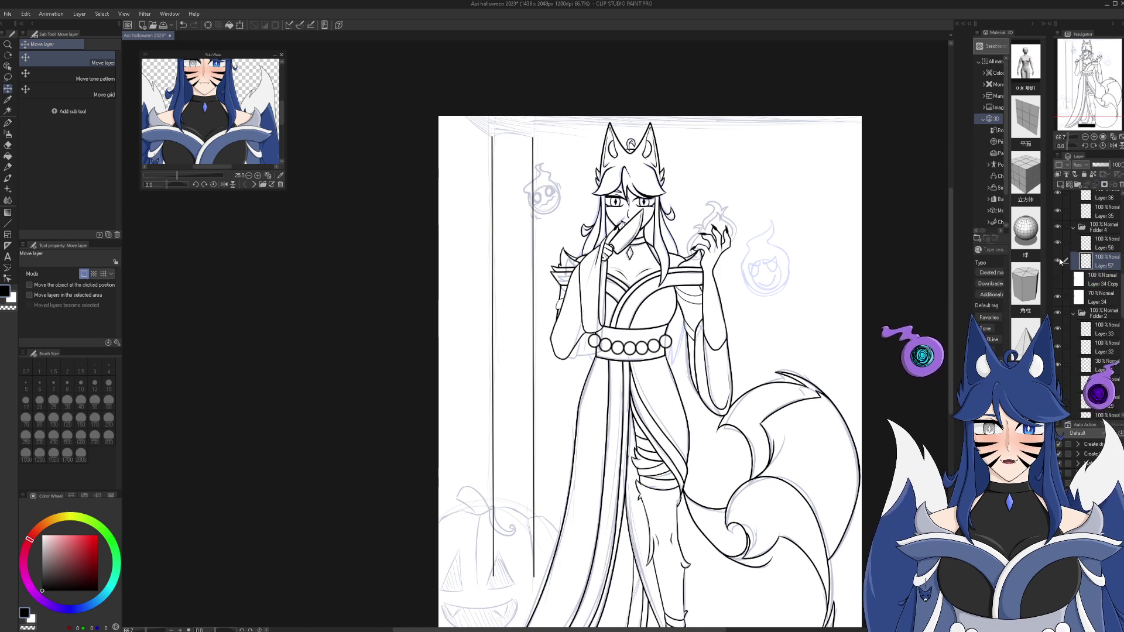
pyautogui.click(1058, 260)
pyautogui.click(1057, 261)
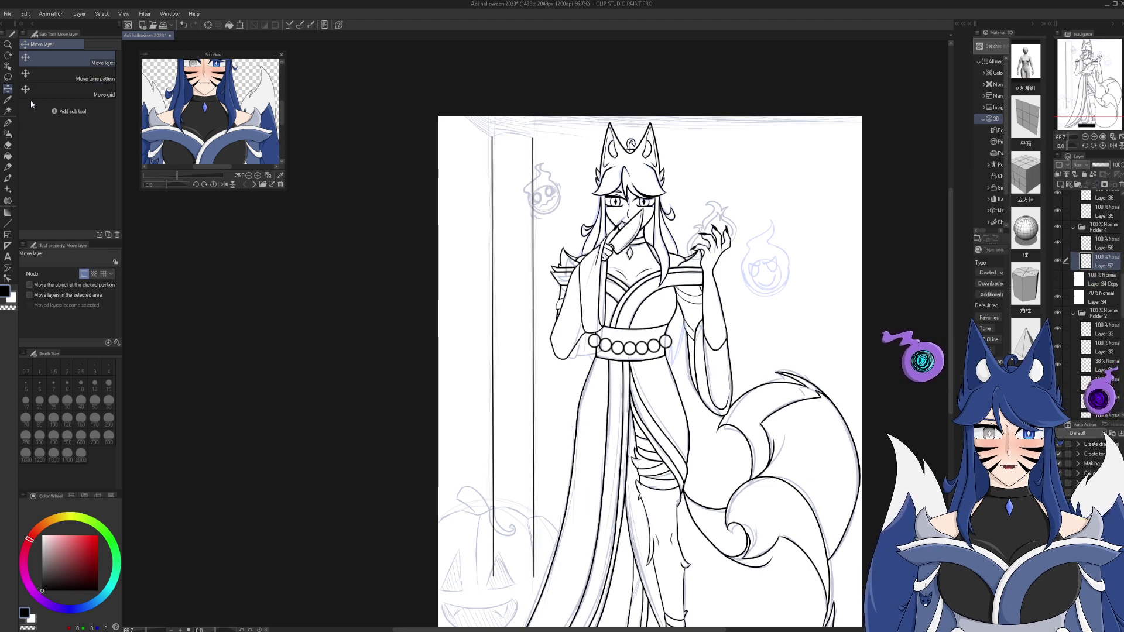
# - Switch to the Wolf Pen and make Layer 58 the active layer for inking the pillar's top
pyautogui.press('p')
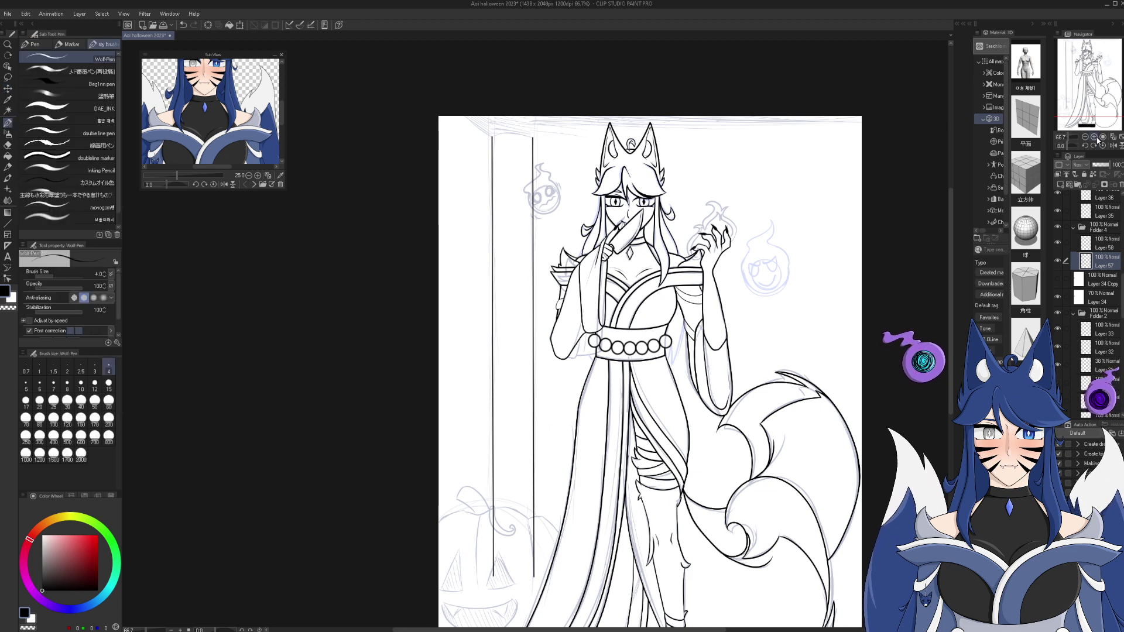
pyautogui.scroll(4, 1082, 56)
pyautogui.moveTo(1083, 56); pyautogui.dragTo(1078, 50)
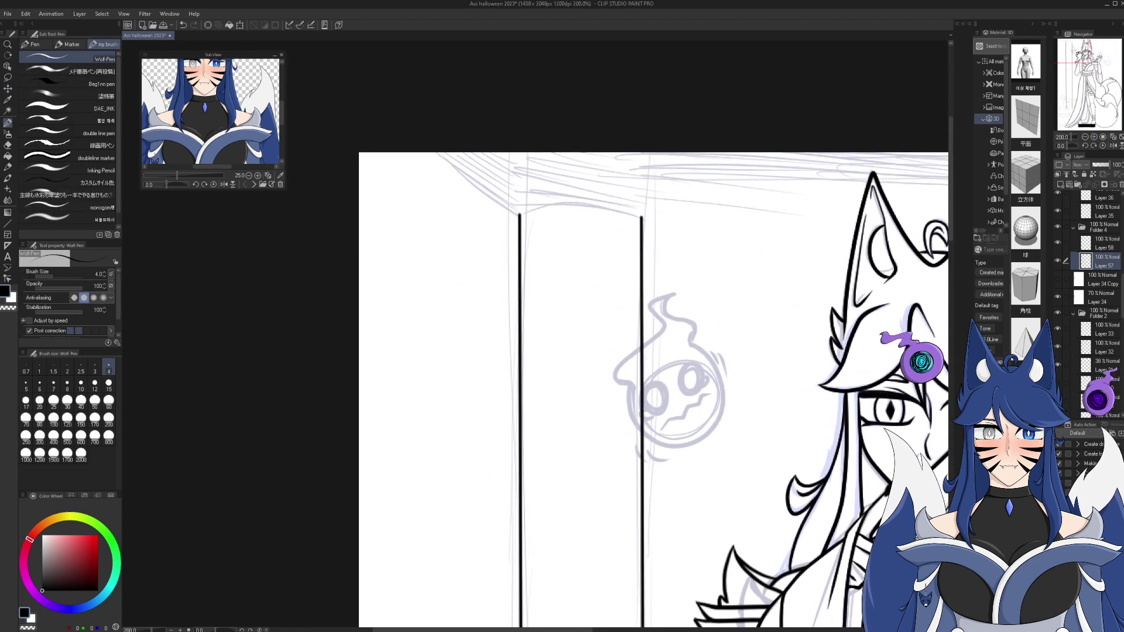
pyautogui.click(1058, 260)
pyautogui.click(1059, 261)
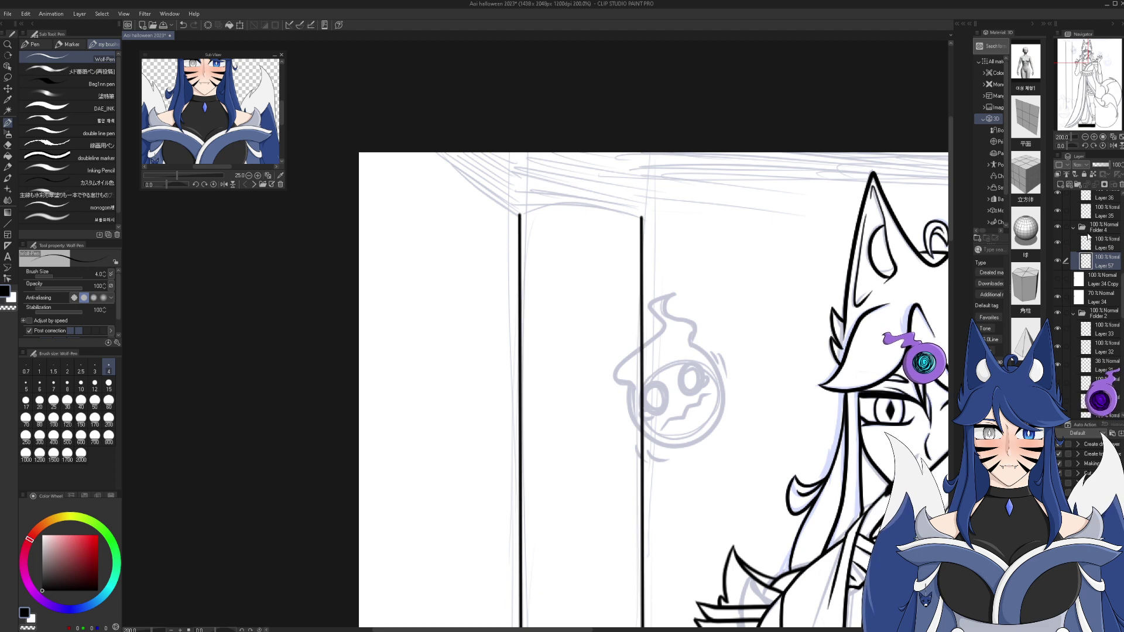
pyautogui.click(1102, 244)
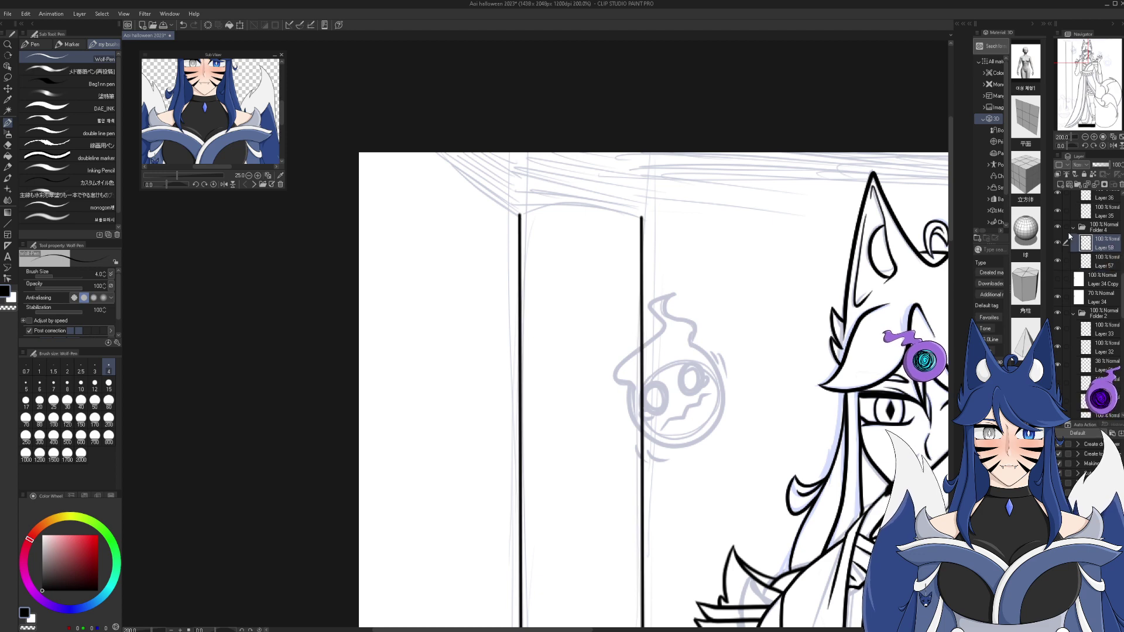
# - Ink the arched top edge joining the two vertical pillar lines with the pen at size 5.0
pyautogui.click(1073, 146)
pyautogui.moveTo(1074, 146); pyautogui.dragTo(1072, 146)
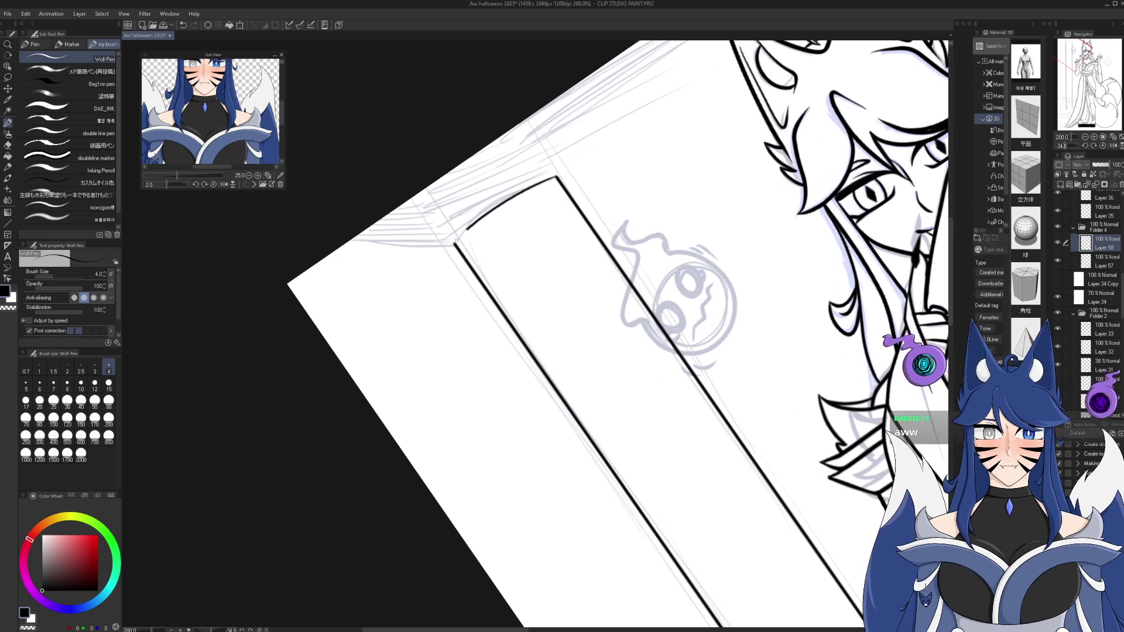
pyautogui.click(183, 25)
pyautogui.click(104, 273)
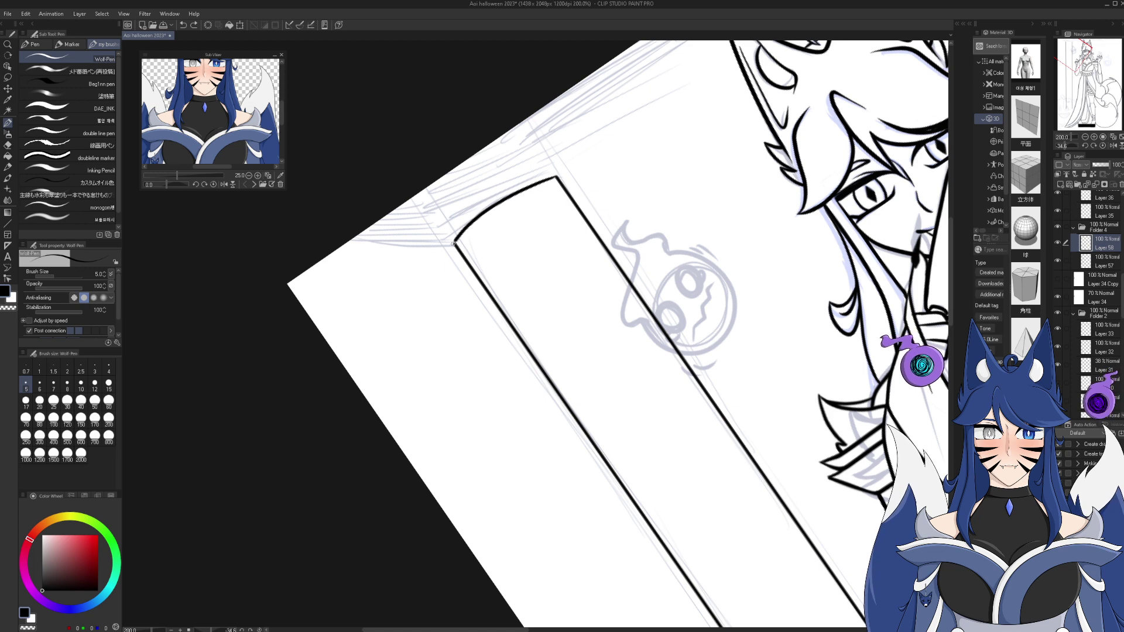
pyautogui.click(1104, 139)
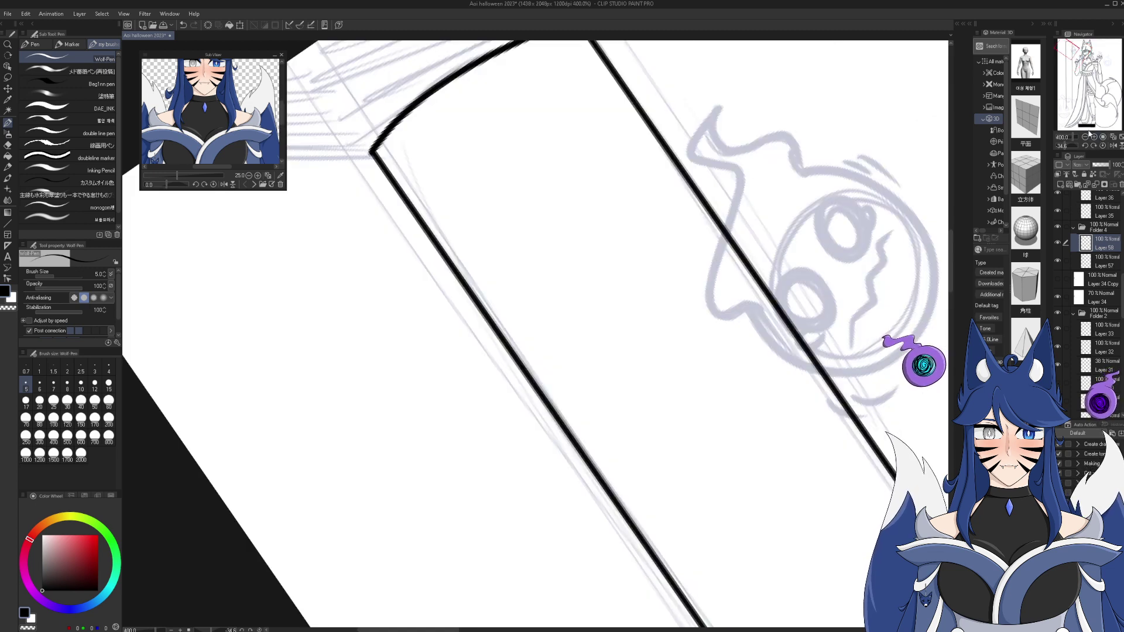
pyautogui.moveTo(1074, 52); pyautogui.dragTo(1072, 48)
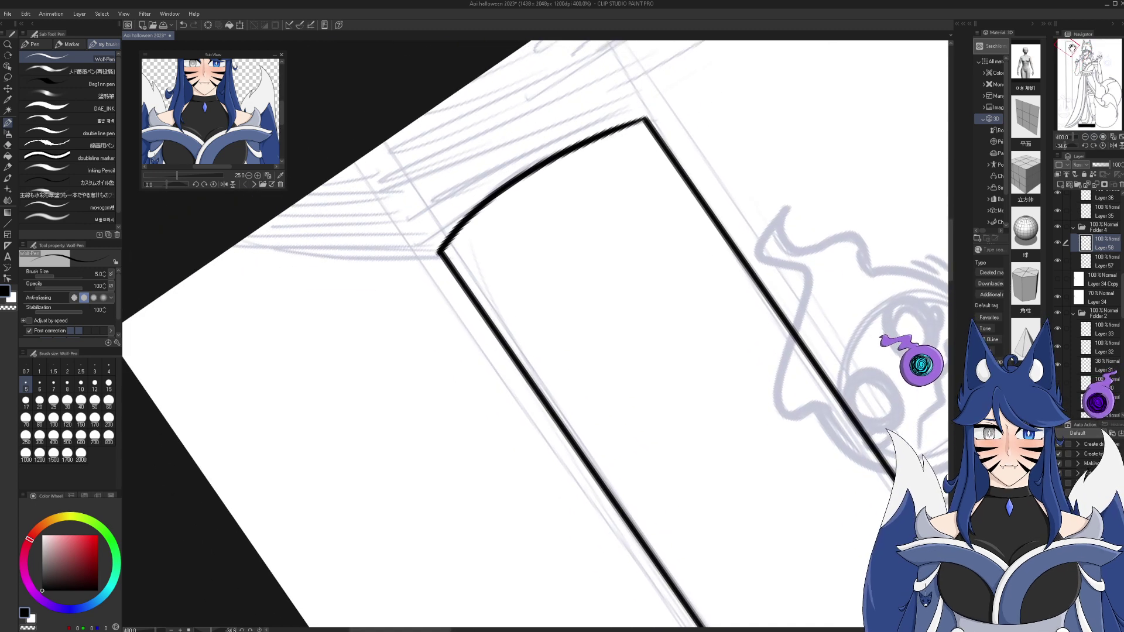
pyautogui.click(183, 25)
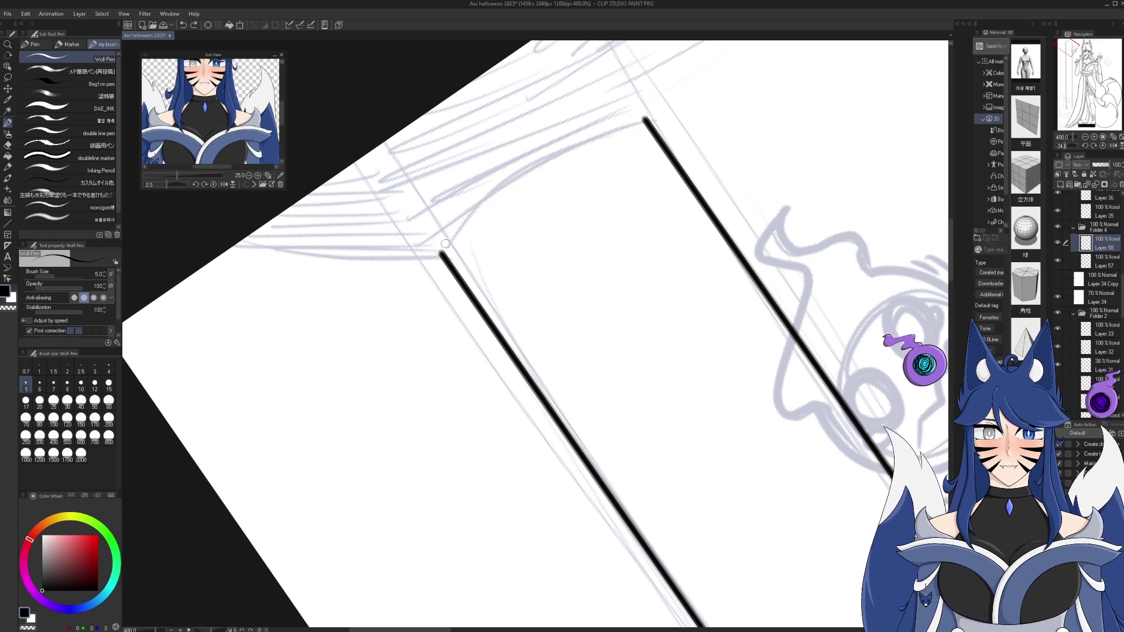
pyautogui.moveTo(442, 250)
pyautogui.mouseDown()
pyautogui.moveTo(526, 172)
pyautogui.moveTo(642, 120)
pyautogui.mouseUp()
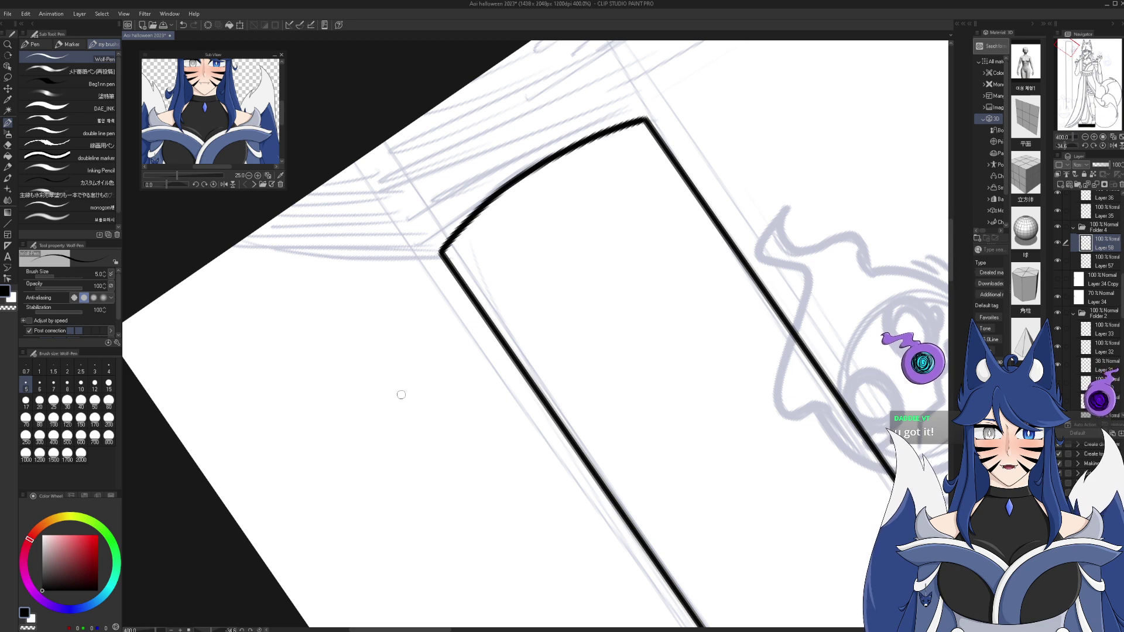
# - Ink the curved ceiling edge from the pillar's upper left corner to the top border of the canvas
pyautogui.moveTo(1070, 49); pyautogui.dragTo(1069, 46)
pyautogui.moveTo(1066, 145); pyautogui.dragTo(1071, 149)
pyautogui.moveTo(523, 397)
pyautogui.mouseDown()
pyautogui.moveTo(553, 267)
pyautogui.moveTo(595, 171)
pyautogui.mouseUp()
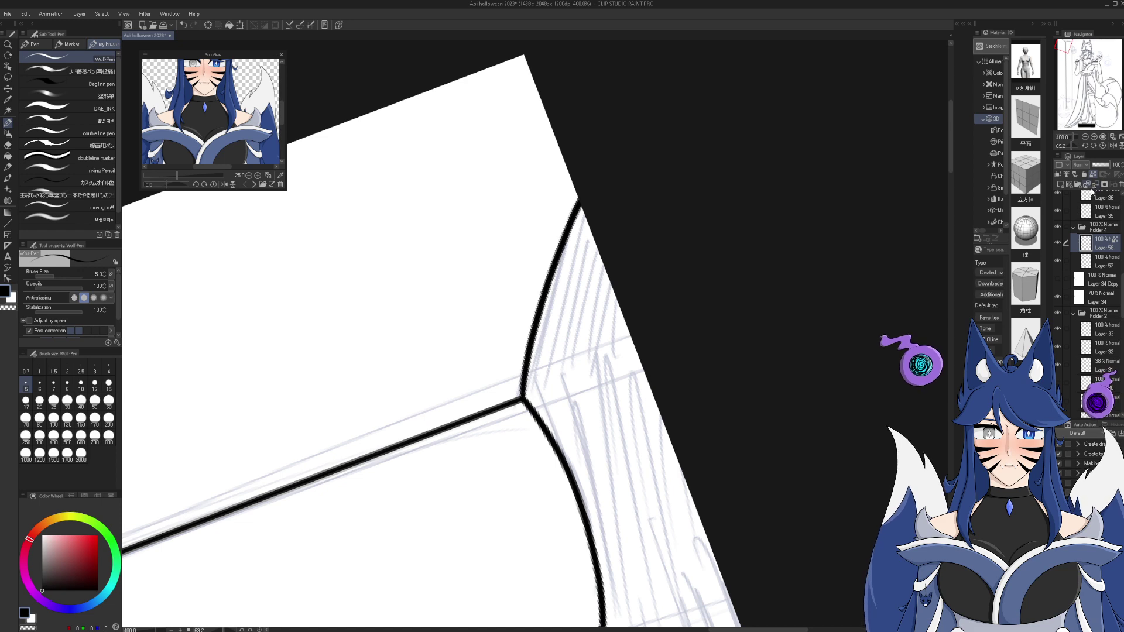
pyautogui.click(1103, 146)
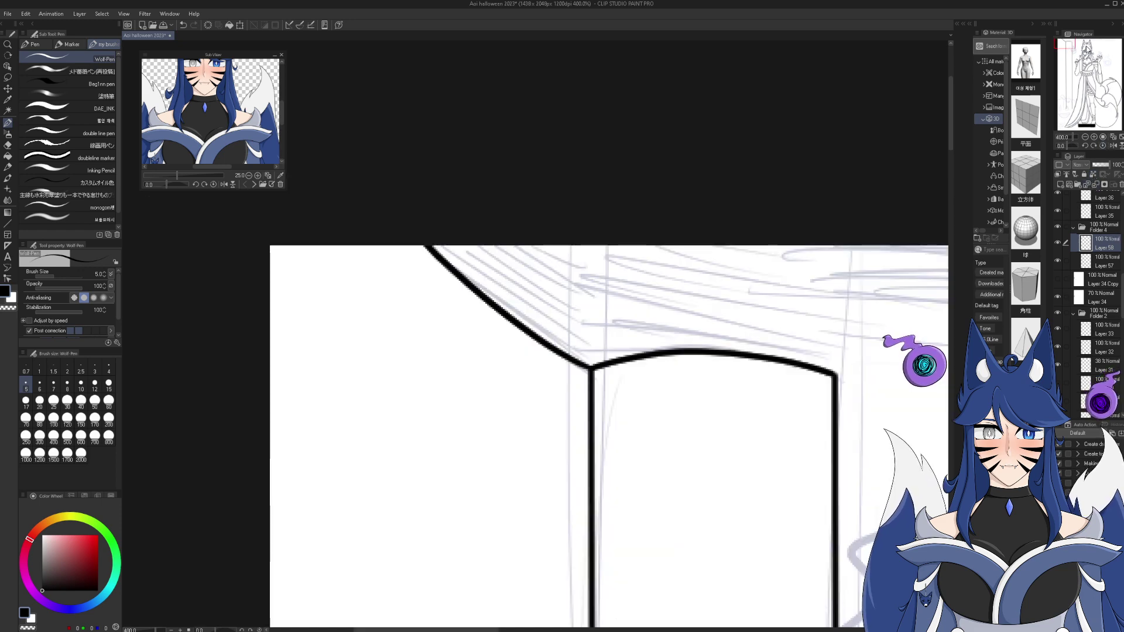
# - Draw a straight horizontal ceiling line from the pillar's upper right corner to the right edge of the canvas
pyautogui.moveTo(1070, 47); pyautogui.dragTo(1098, 57)
pyautogui.click(1085, 137)
pyautogui.click(1085, 137)
pyautogui.click(1085, 137)
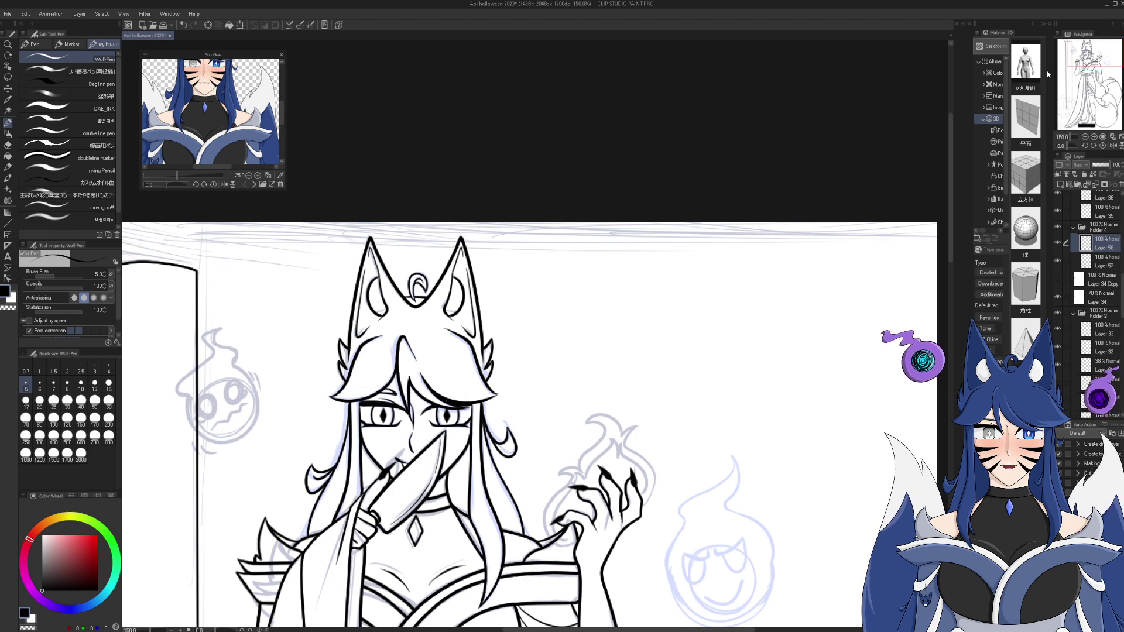
pyautogui.click(1093, 135)
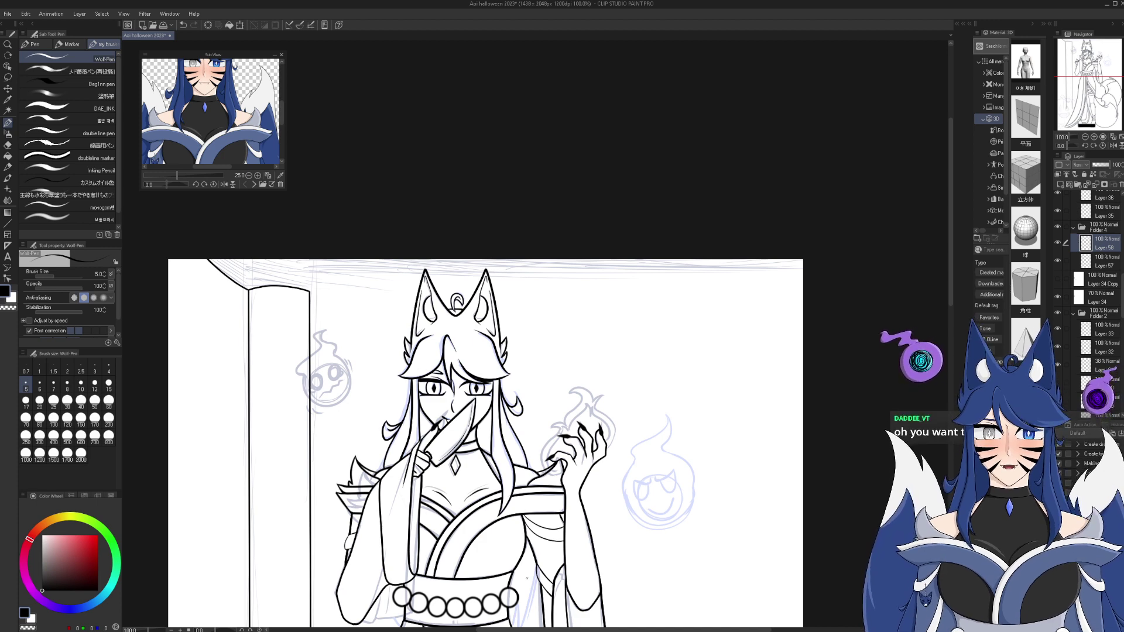
pyautogui.click(7, 224)
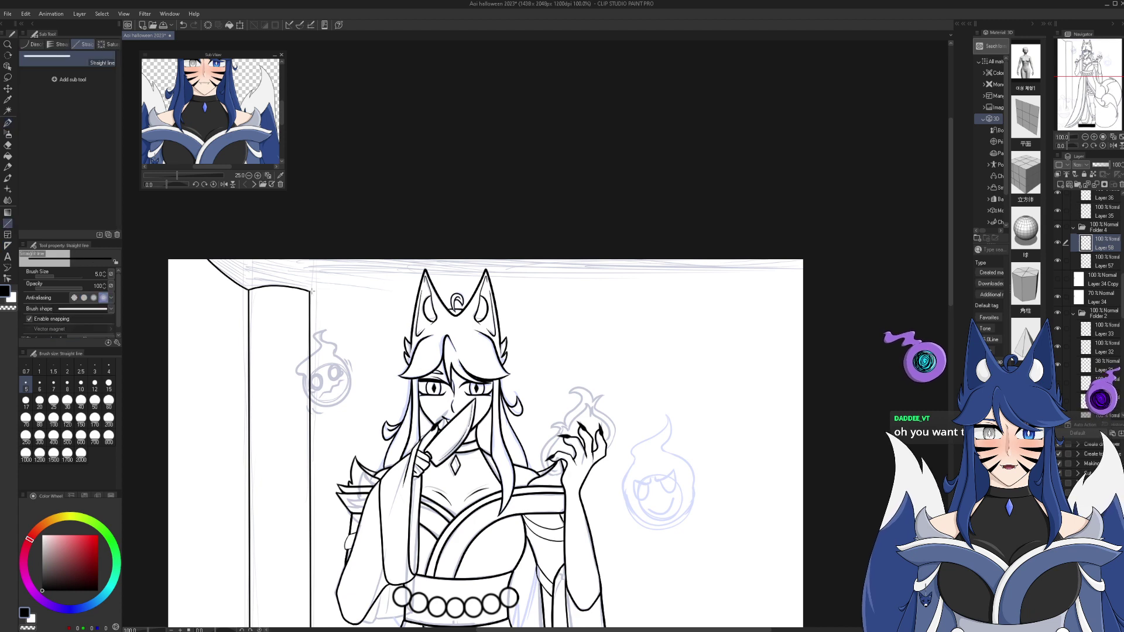
pyautogui.moveTo(309, 291); pyautogui.dragTo(817, 293)
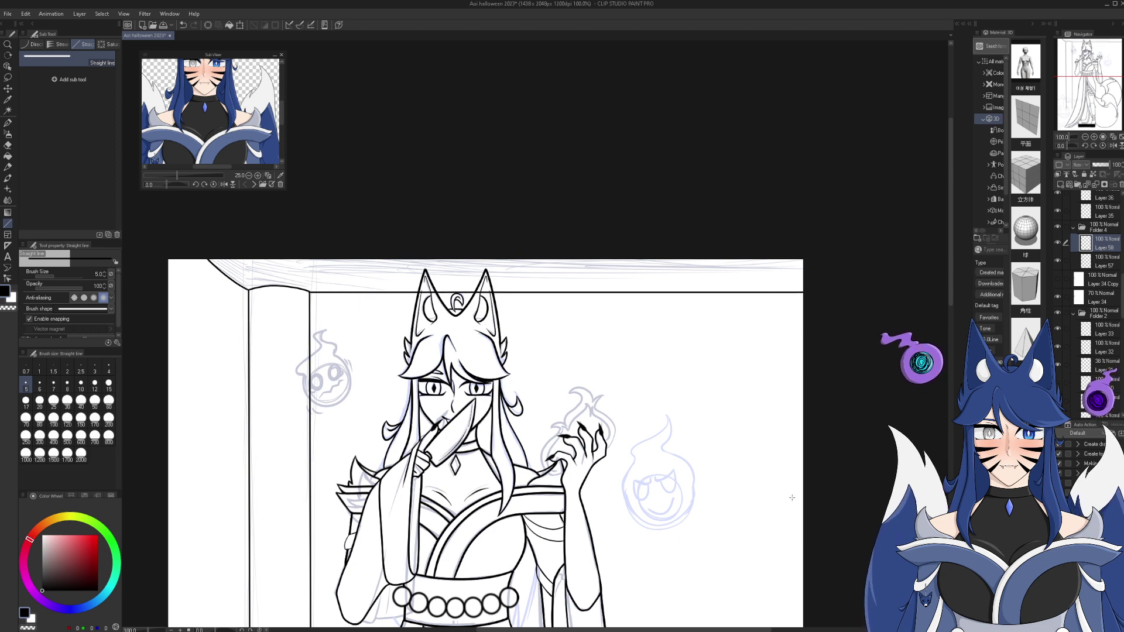
# - Try to rotate the horizontal ceiling line slightly within a lasso selection
pyautogui.click(7, 79)
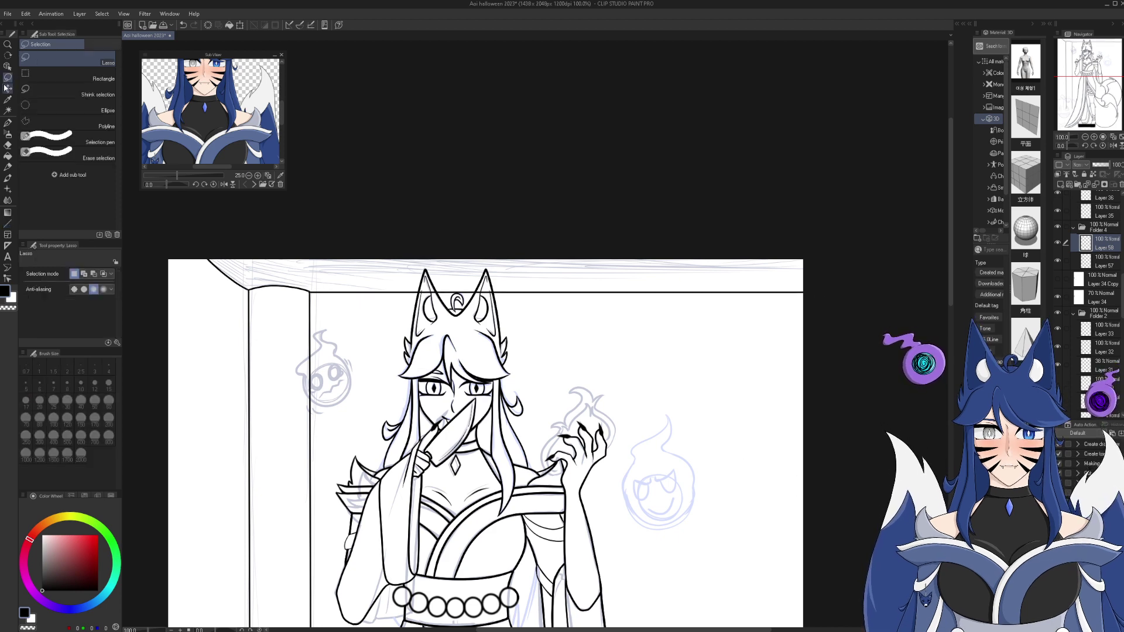
pyautogui.moveTo(330, 239)
pyautogui.mouseDown()
pyautogui.moveTo(834, 390)
pyautogui.moveTo(698, 201)
pyautogui.mouseUp()
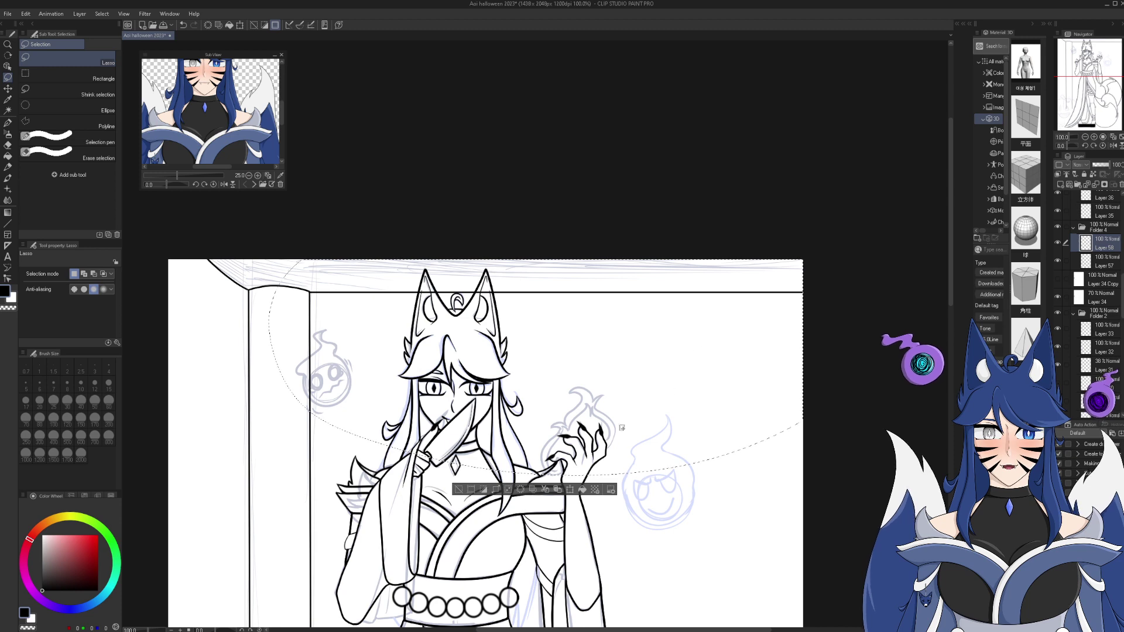
pyautogui.click(581, 489)
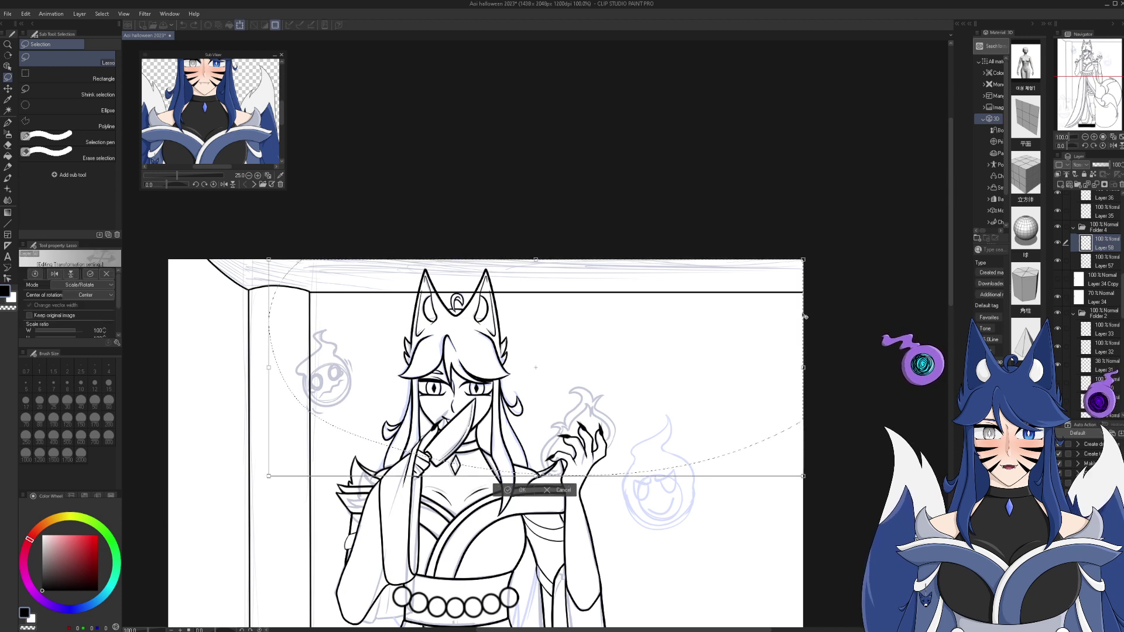
pyautogui.moveTo(818, 308); pyautogui.dragTo(821, 314)
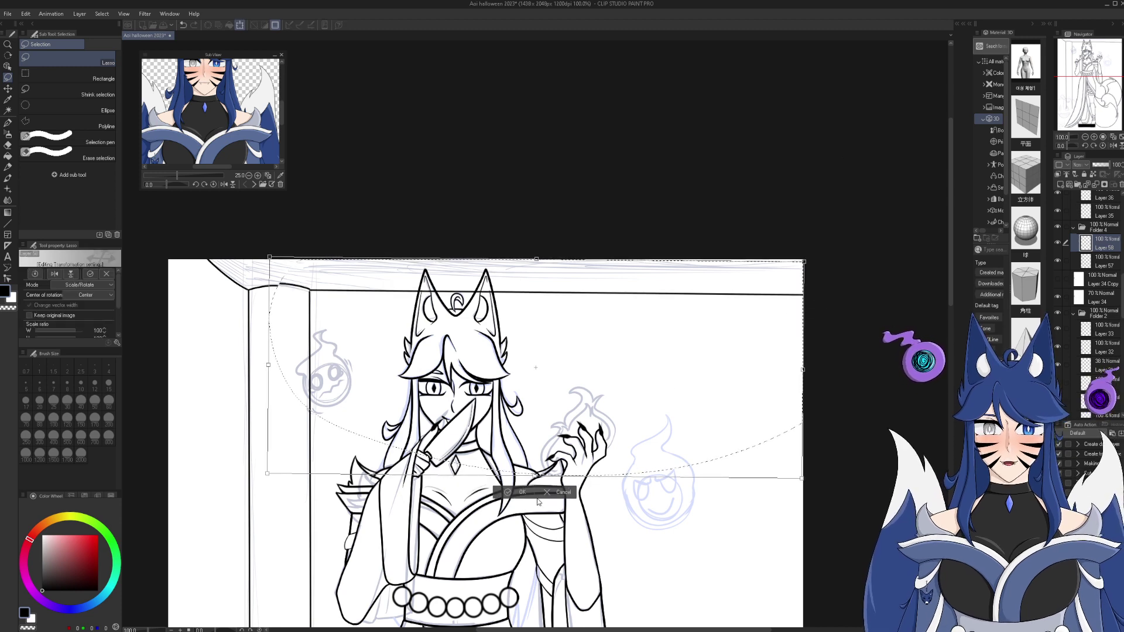
pyautogui.click(558, 494)
pyautogui.hotkey('ctrl', 'd')
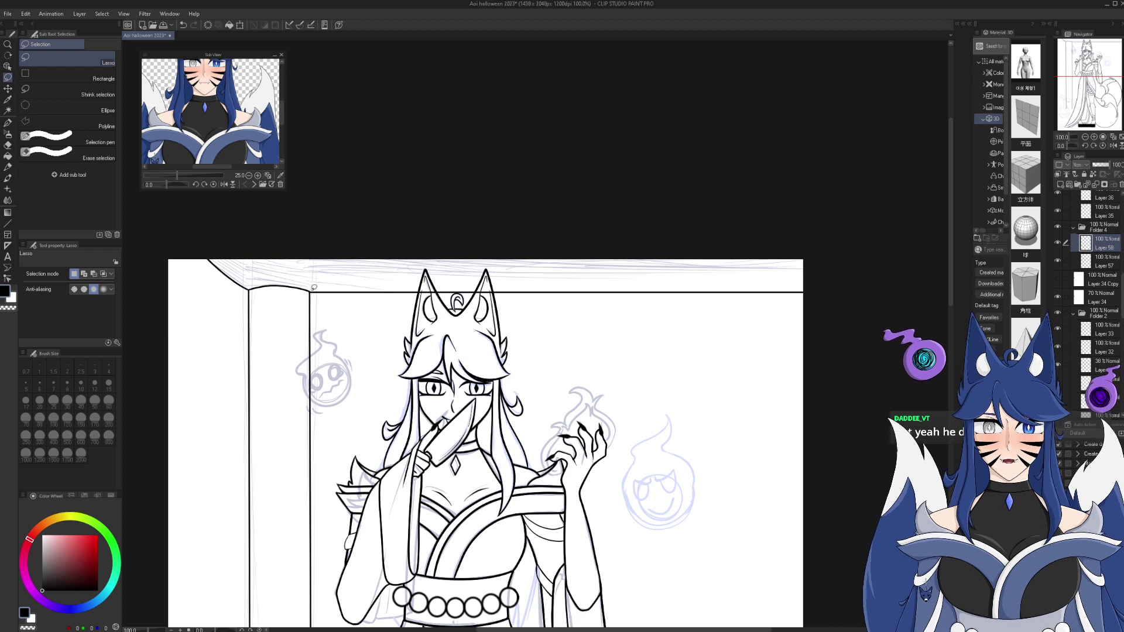
# - Lasso the ceiling line from the pillar's upper right corner to the canvas edge and apply a slight scale/rotate transformation
pyautogui.moveTo(309, 294)
pyautogui.mouseDown()
pyautogui.moveTo(675, 402)
pyautogui.moveTo(485, 215)
pyautogui.moveTo(317, 276)
pyautogui.mouseUp()
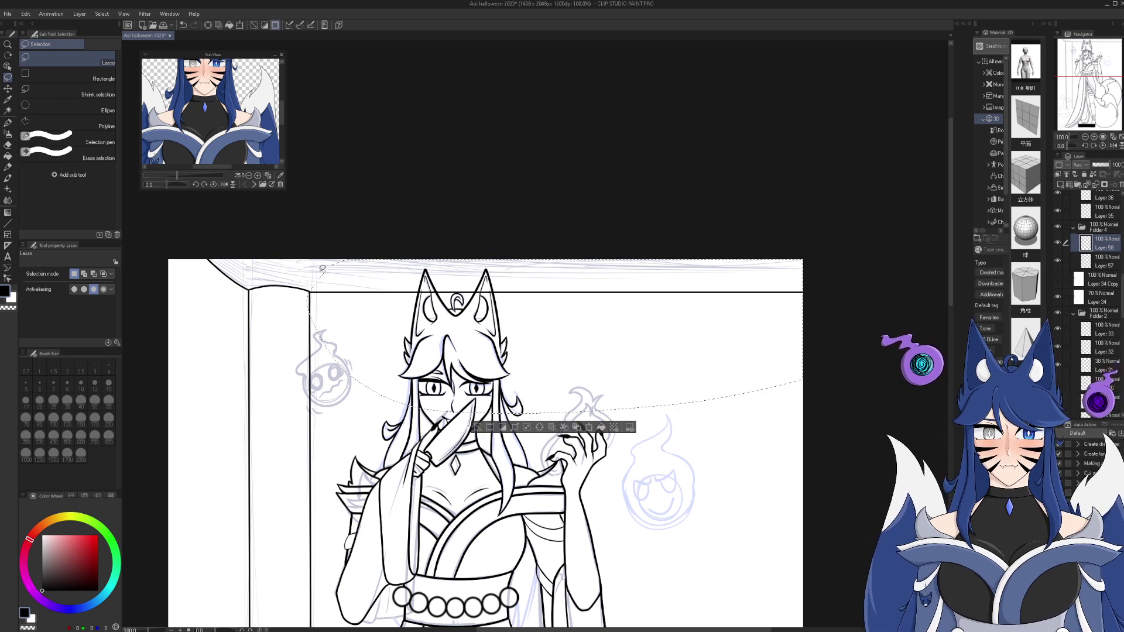
pyautogui.click(591, 432)
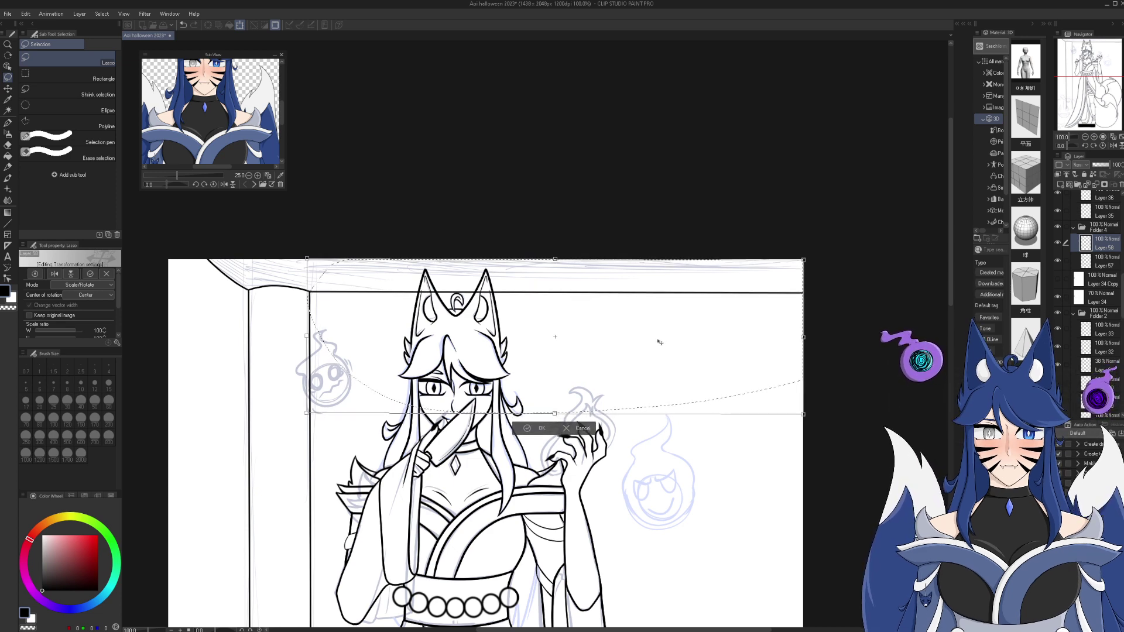
pyautogui.click(541, 429)
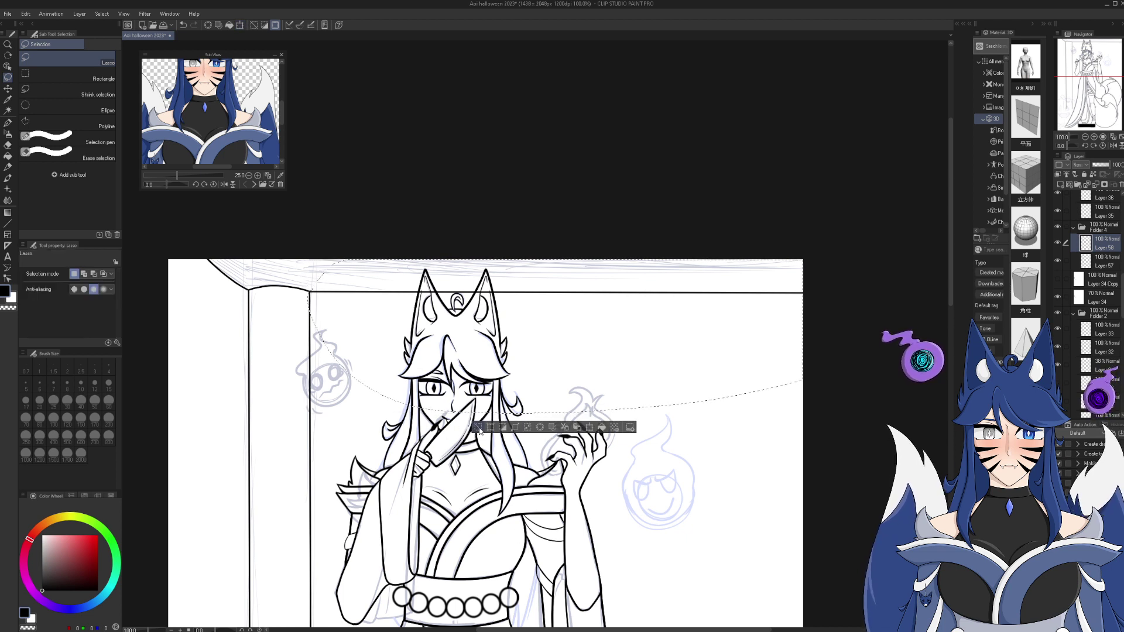
pyautogui.hotkey('ctrl', 'd')
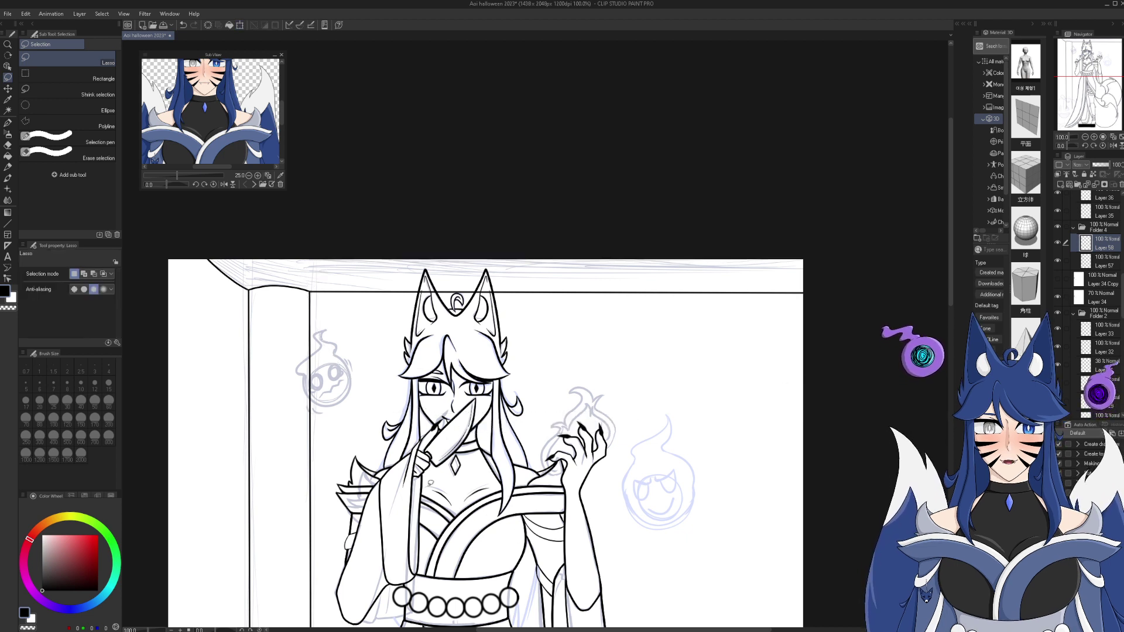
# - Merge the arch and ceiling line layer down into Layer 57 with the vertical pillar lines
pyautogui.click(1087, 137)
pyautogui.moveTo(1098, 74); pyautogui.dragTo(1091, 108)
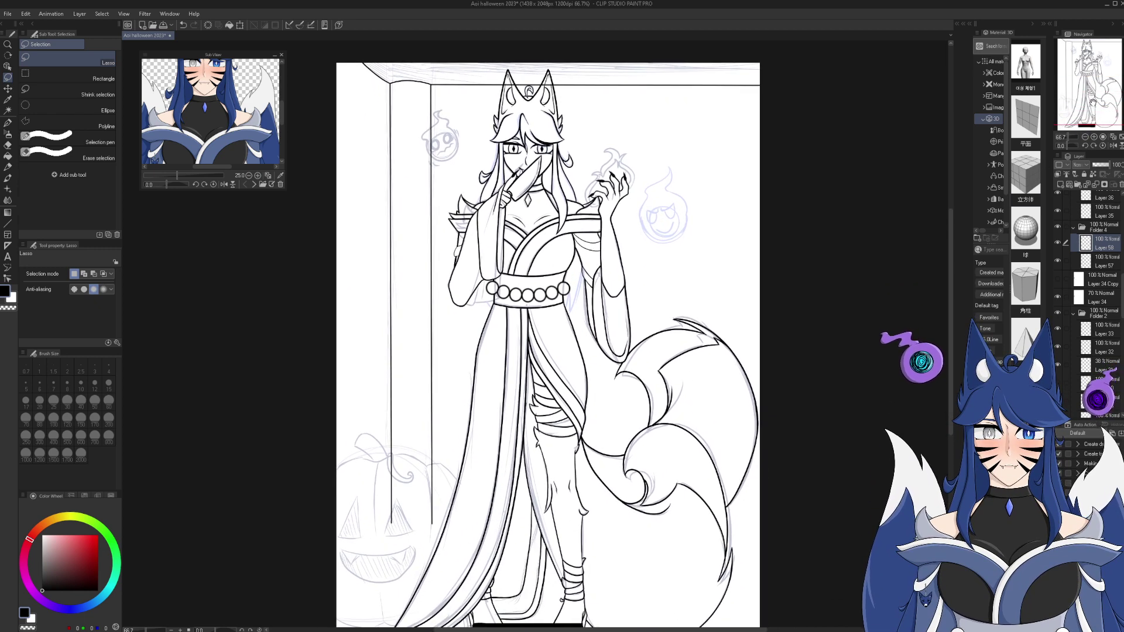
pyautogui.click(1103, 185)
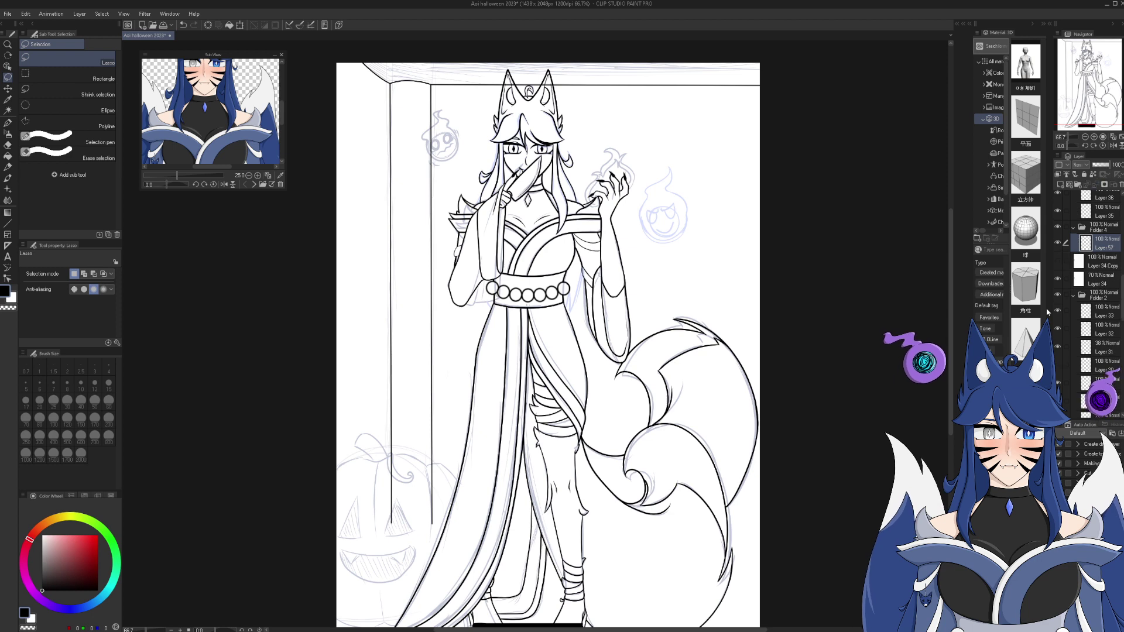
# - Erase the lower ends of both pillar lines where they overlap the pumpkin, using the Hard eraser at size 32.0
pyautogui.click(8, 146)
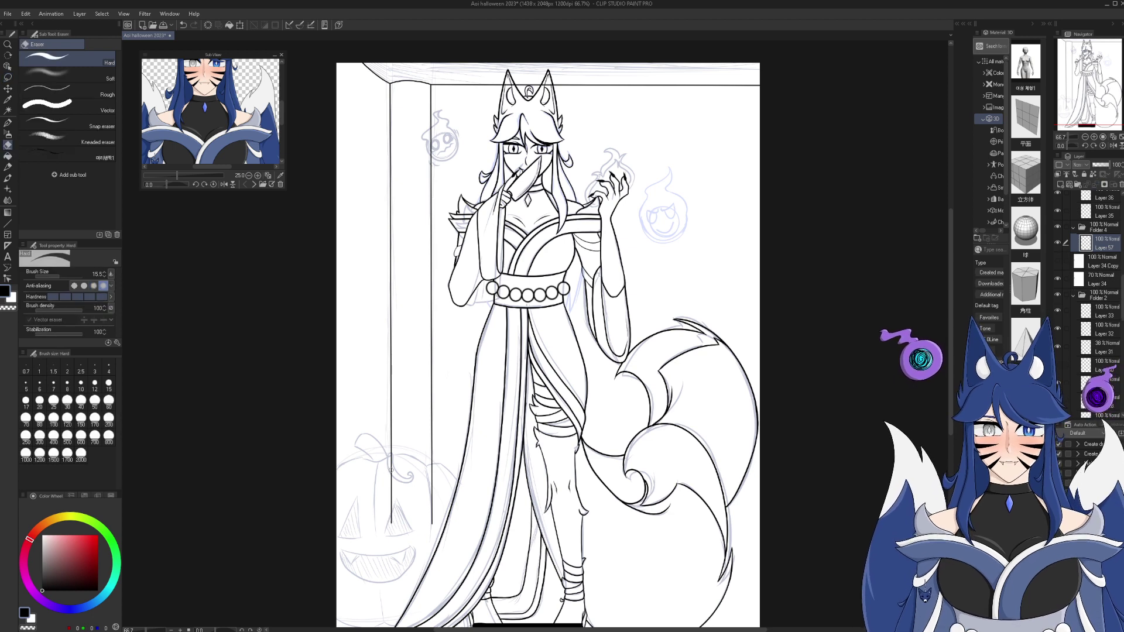
pyautogui.moveTo(392, 469); pyautogui.dragTo(389, 523)
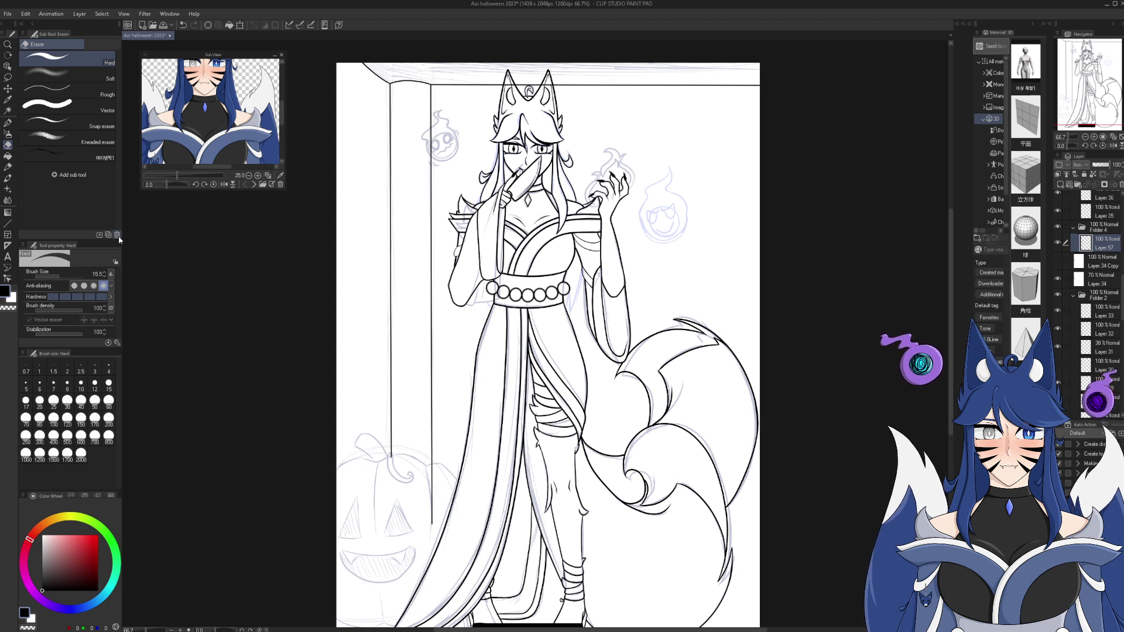
pyautogui.click(63, 277)
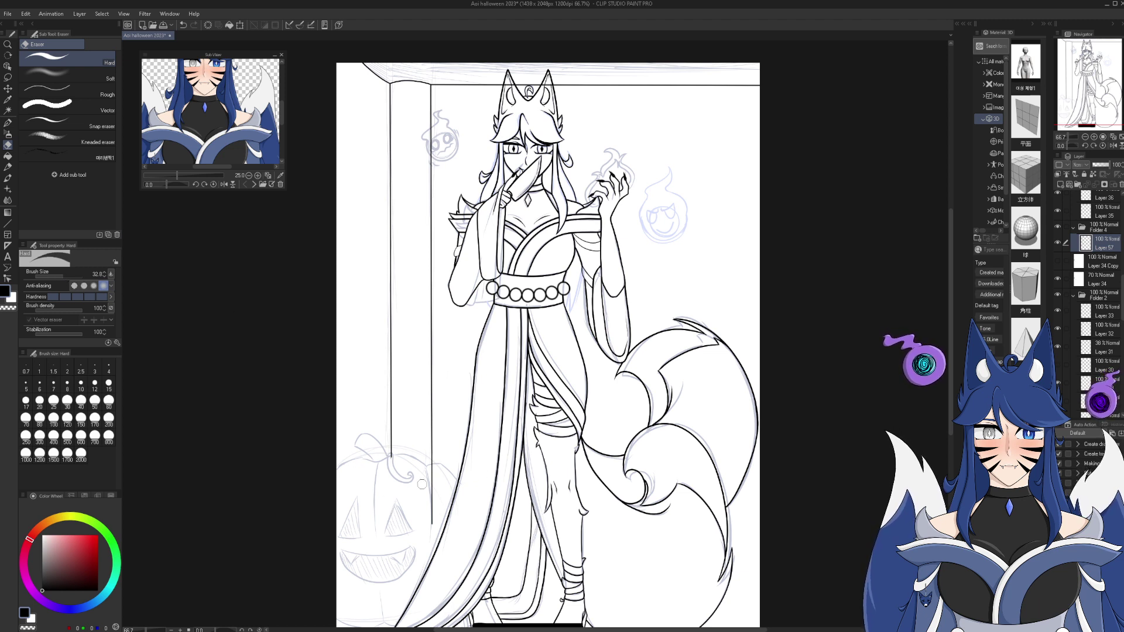
pyautogui.moveTo(432, 466); pyautogui.dragTo(431, 510)
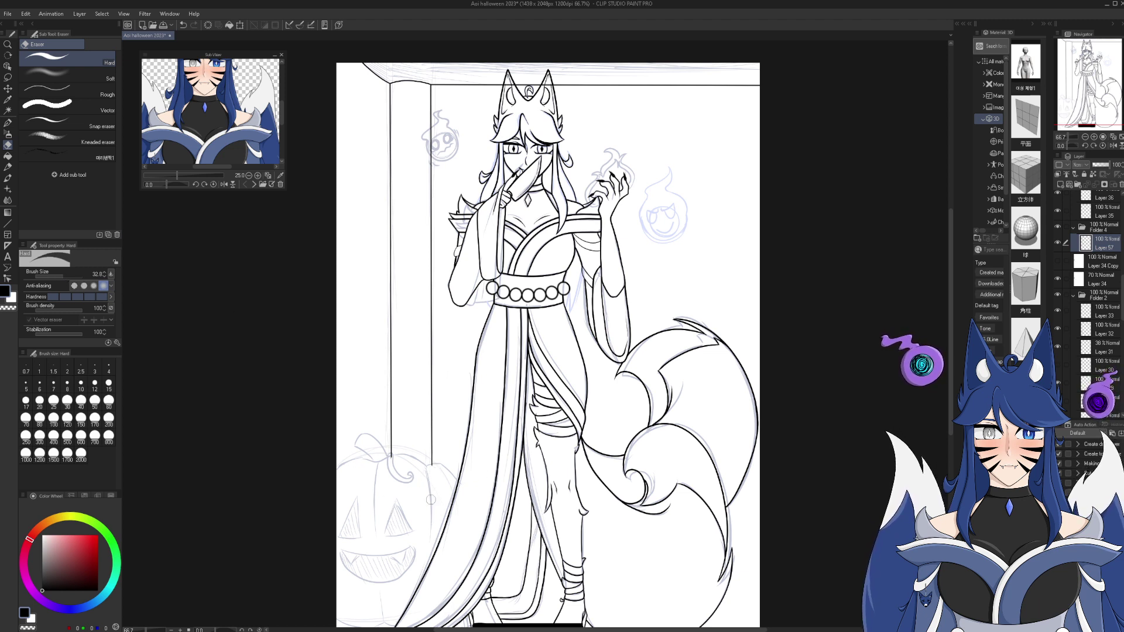
pyautogui.moveTo(431, 467); pyautogui.dragTo(432, 486)
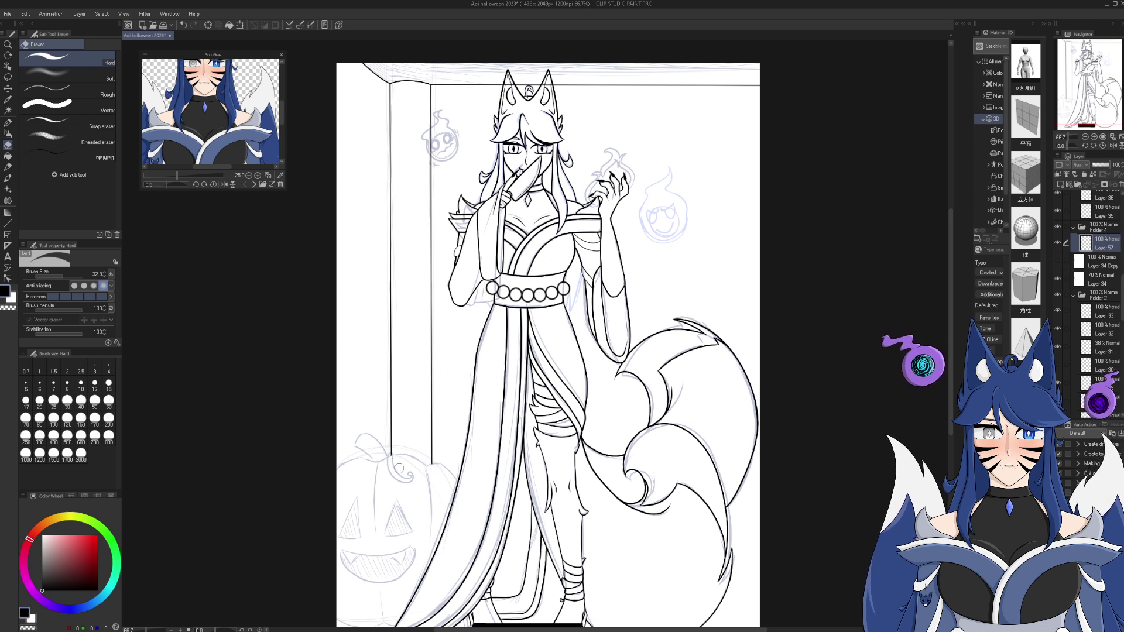
# - Add two new layers above Layer 57 and ink the pumpkin's top outline right of the stem with the Wolf Pen at size 5.0
pyautogui.click(1060, 186)
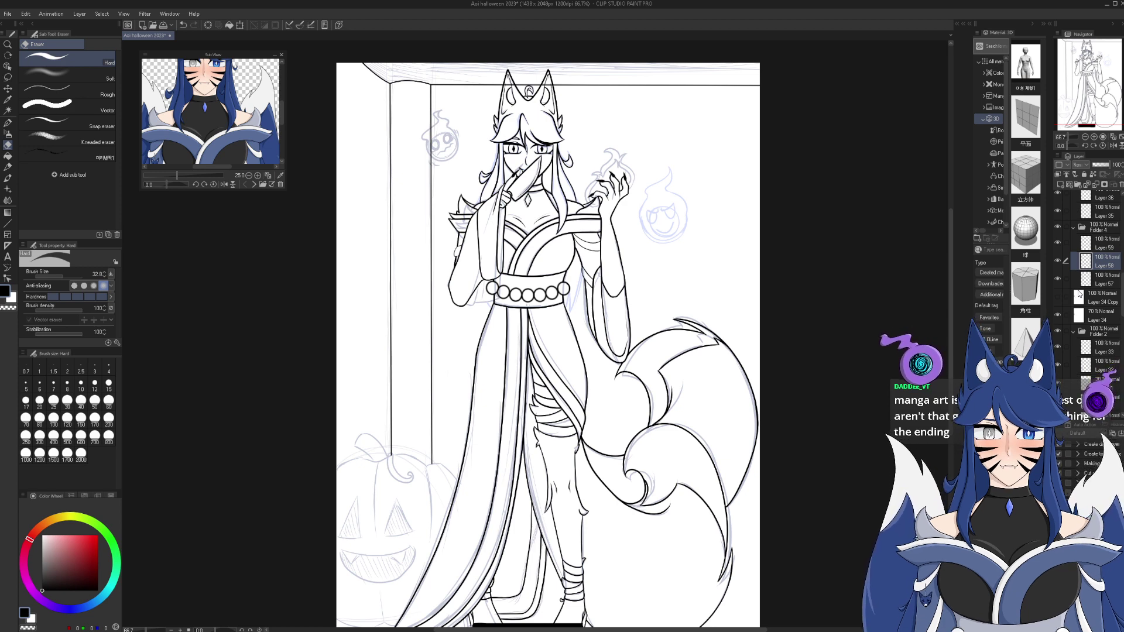
pyautogui.press('p')
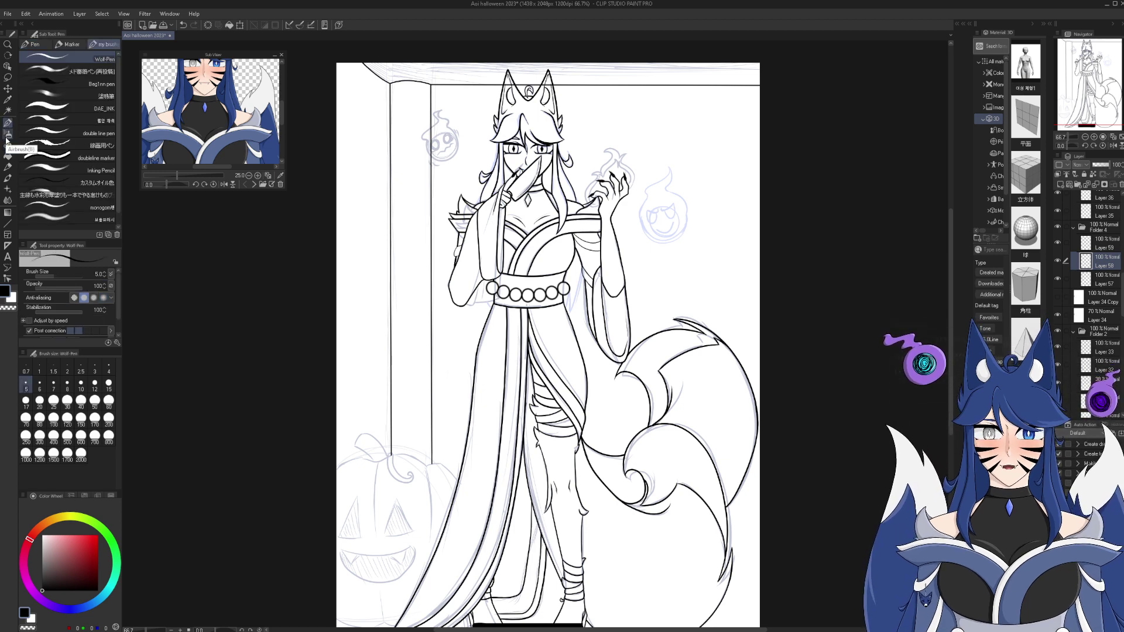
pyautogui.click(1095, 137)
pyautogui.moveTo(1092, 82); pyautogui.dragTo(1075, 100)
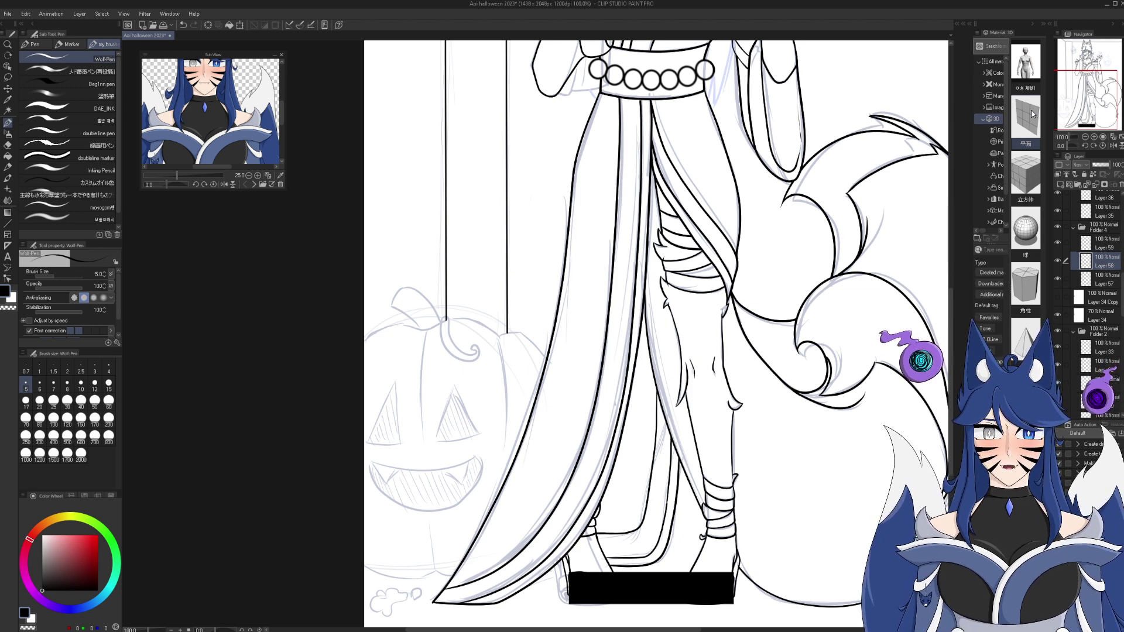
pyautogui.click(1092, 137)
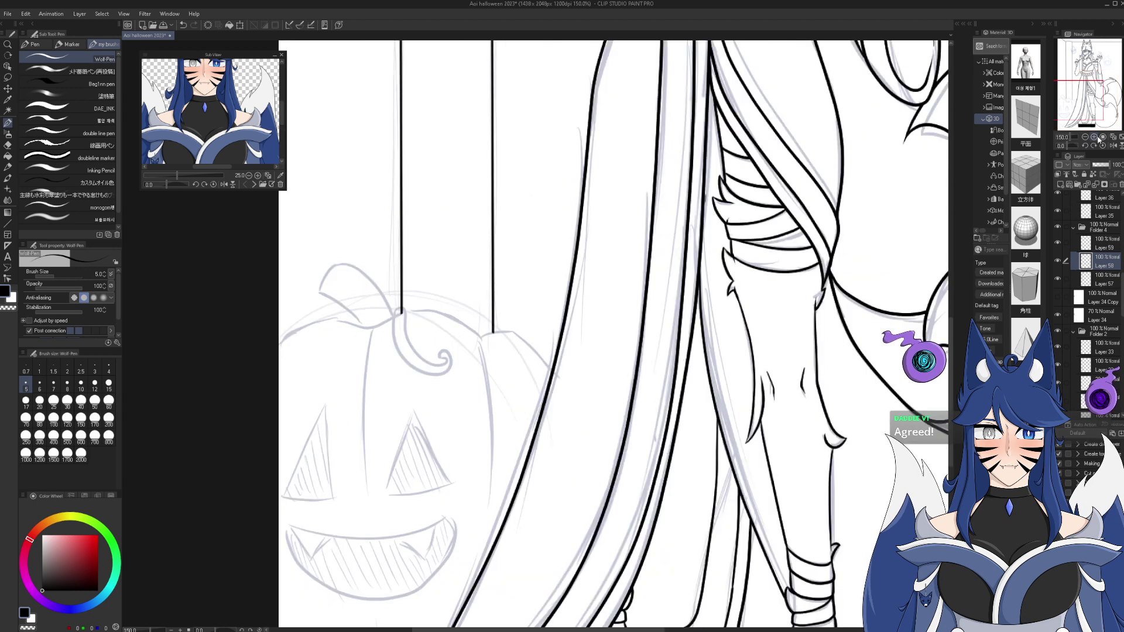
pyautogui.moveTo(1093, 101); pyautogui.dragTo(1082, 113)
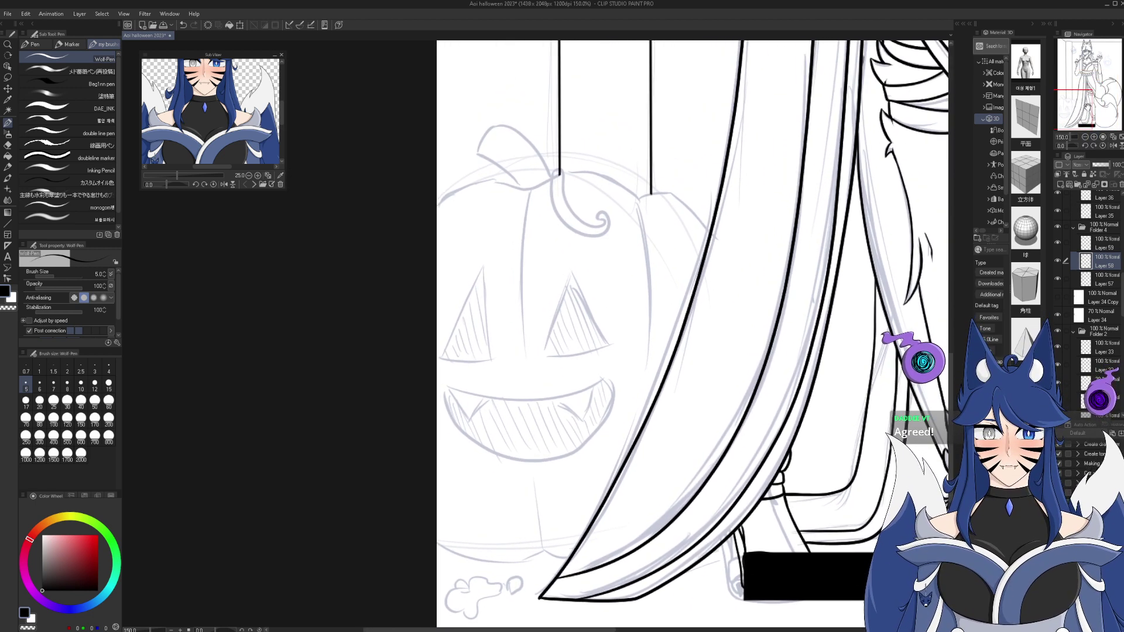
pyautogui.moveTo(527, 192); pyautogui.dragTo(547, 185)
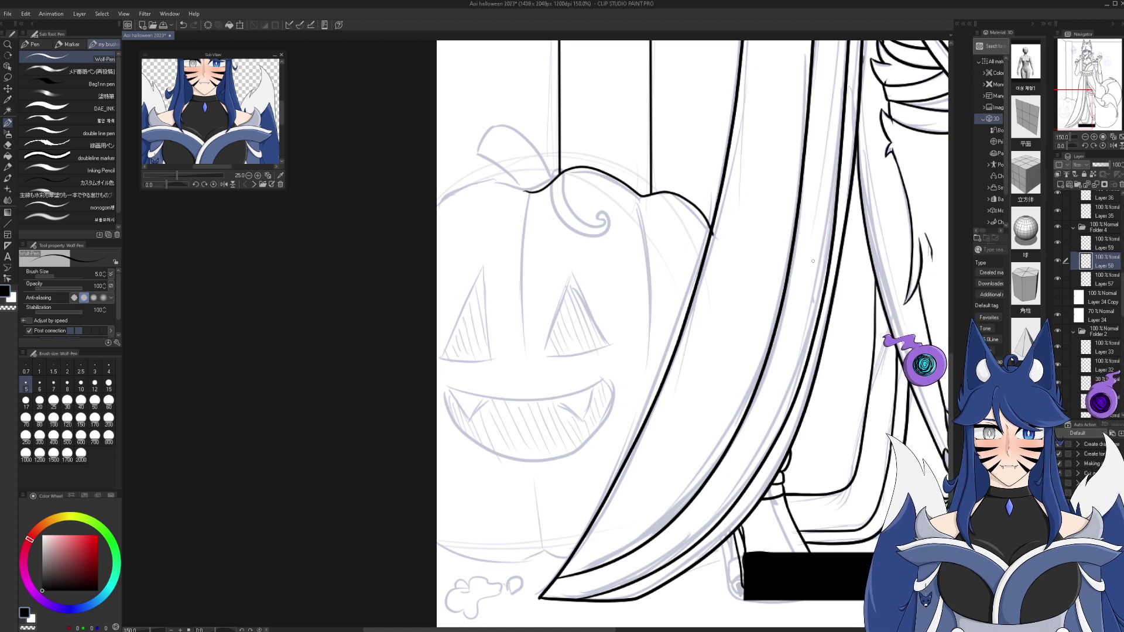
# - Undo the pumpkin's top outline strokes and re-ink the stretch from the stem's base to the robe's edge
pyautogui.click(1115, 146)
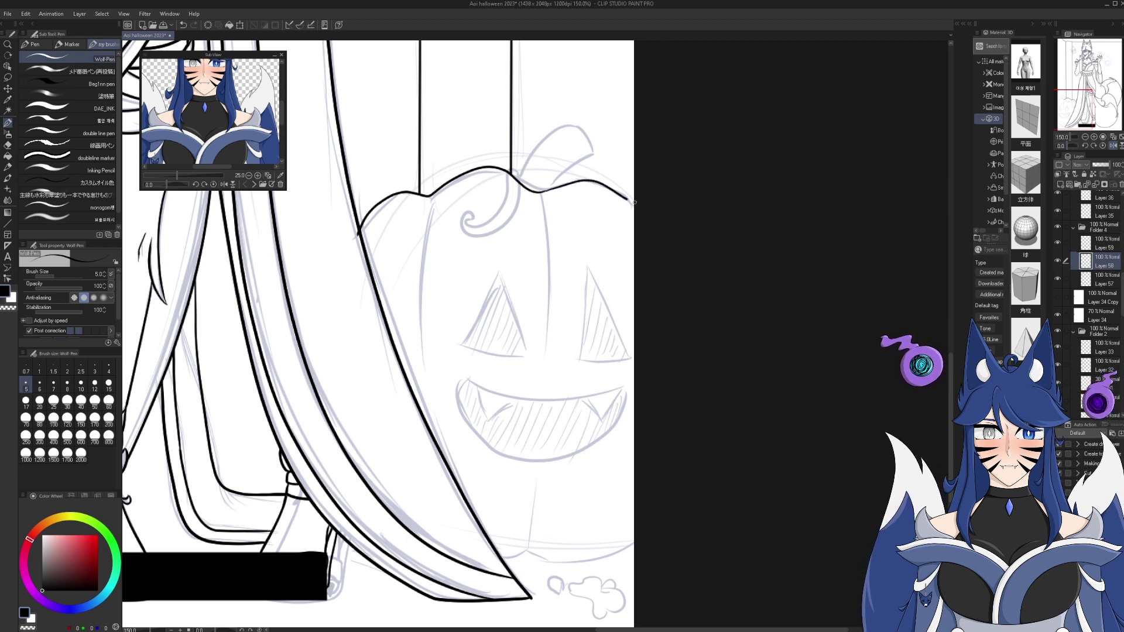
pyautogui.click(184, 24)
pyautogui.click(184, 25)
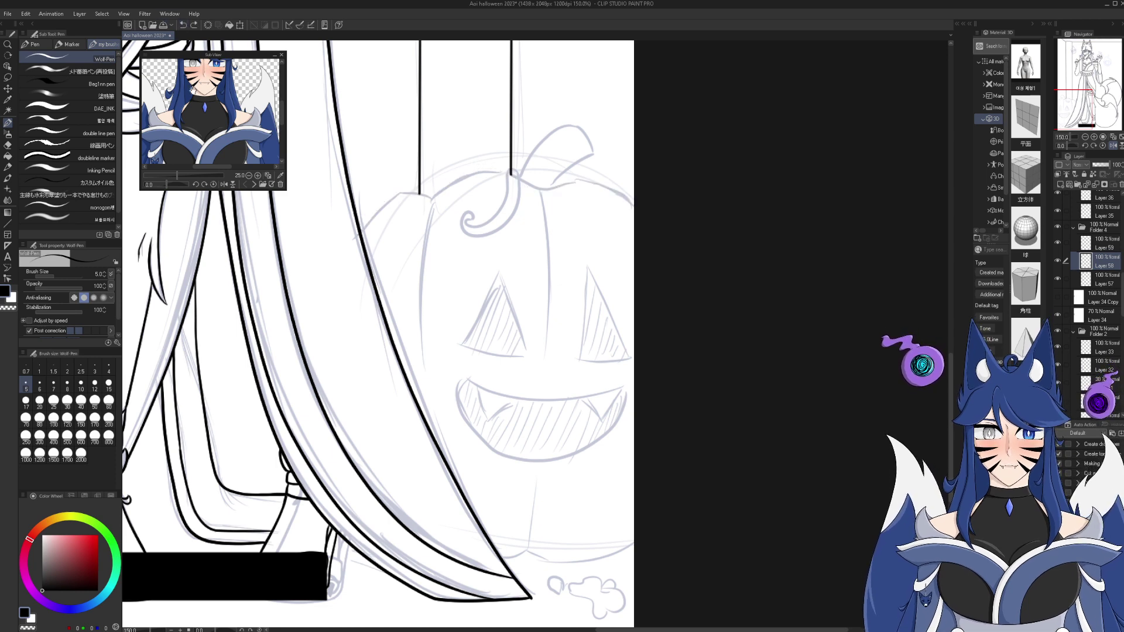
pyautogui.click(1114, 146)
pyautogui.moveTo(1071, 103); pyautogui.dragTo(1069, 106)
pyautogui.click(1094, 136)
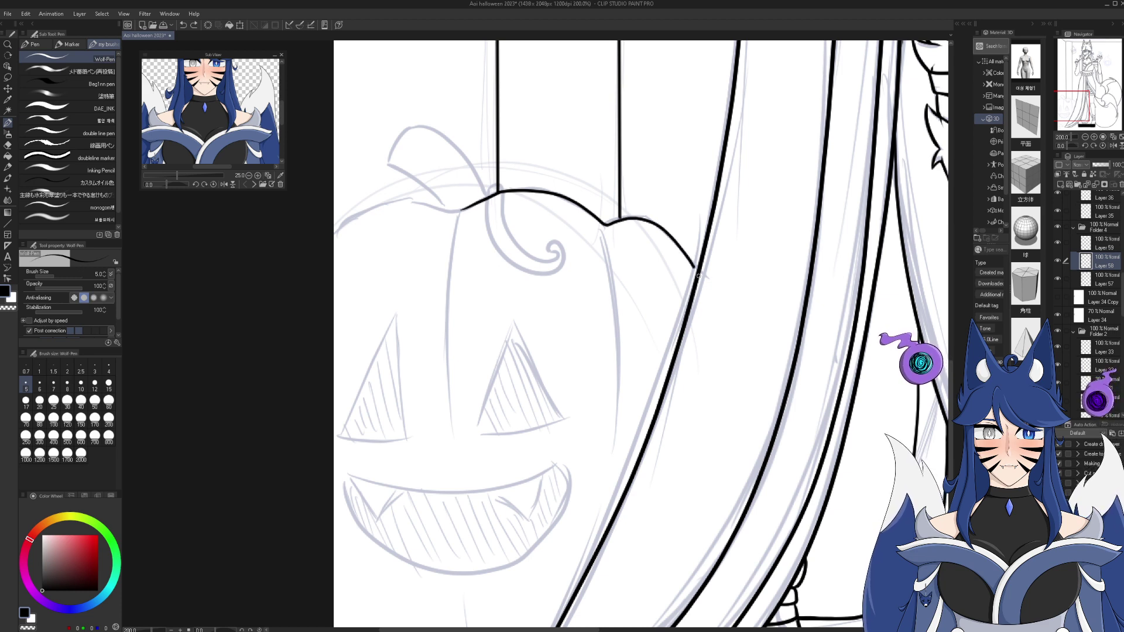
# - Extend the pillar's right line on Layer 57 to meet the pumpkin's outline, checking the joint with Layer 58 hidden
pyautogui.click(1106, 244)
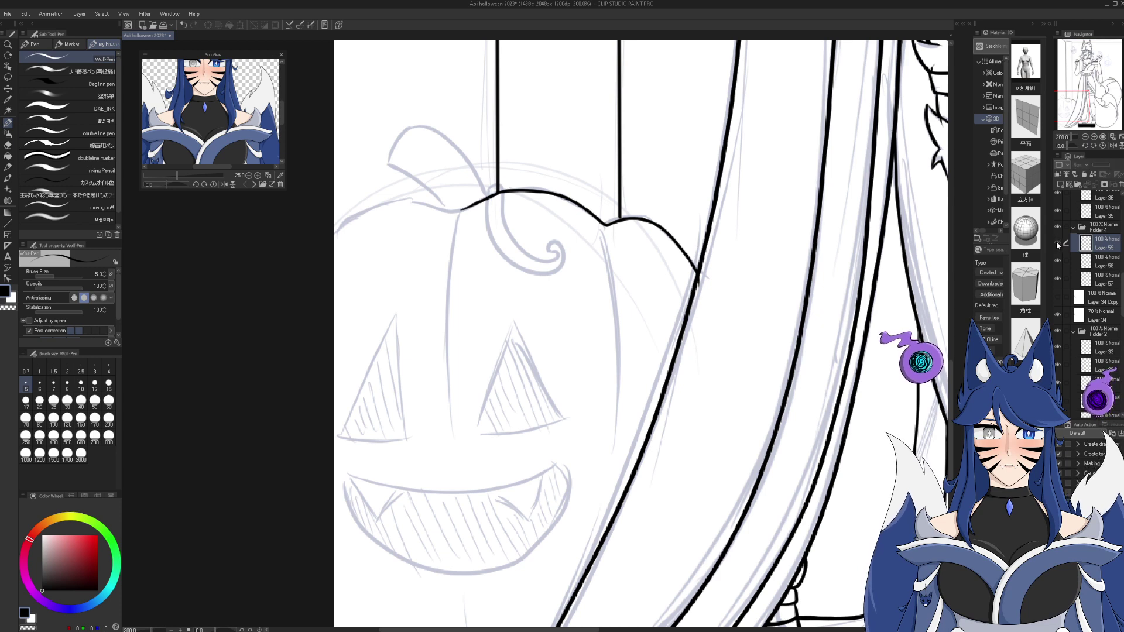
pyautogui.click(1077, 279)
pyautogui.click(1093, 136)
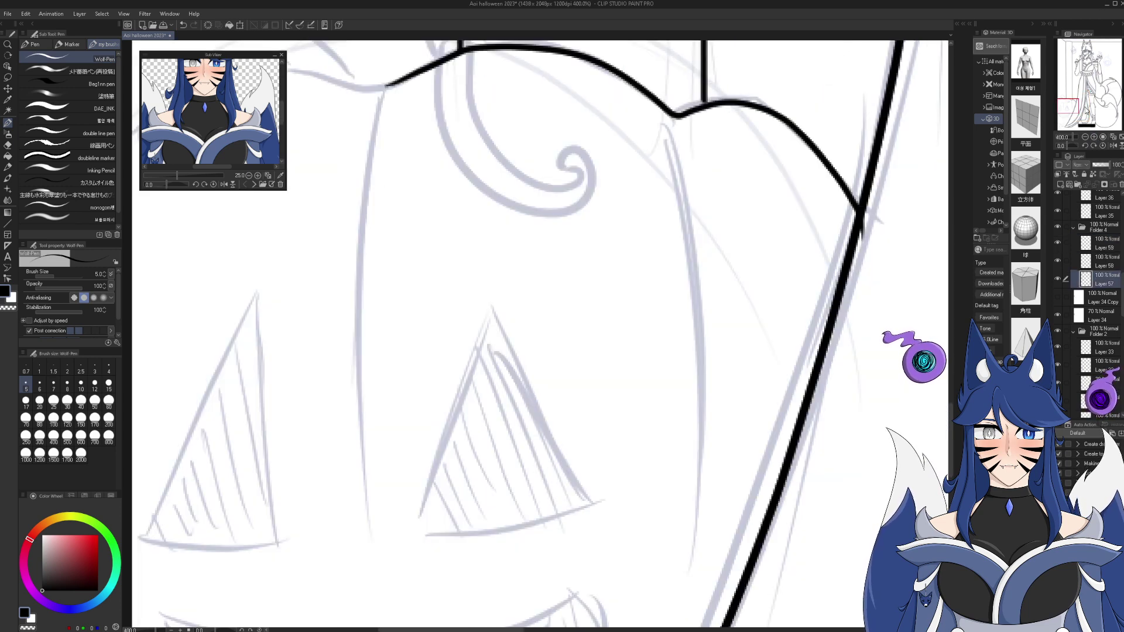
pyautogui.moveTo(1070, 106); pyautogui.dragTo(1068, 100)
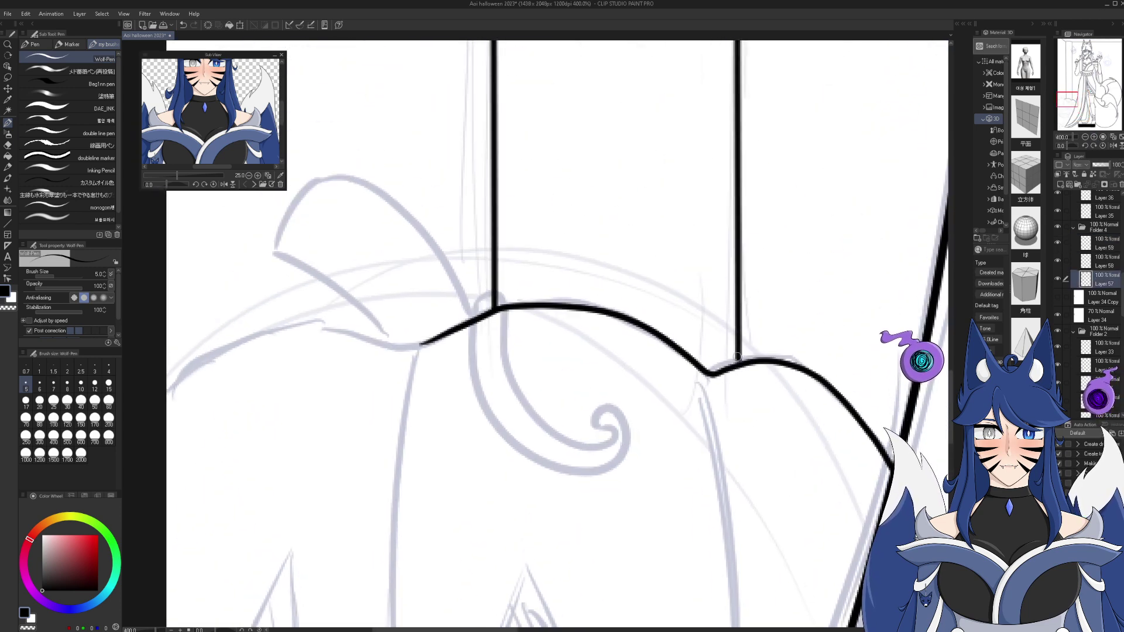
pyautogui.click(183, 25)
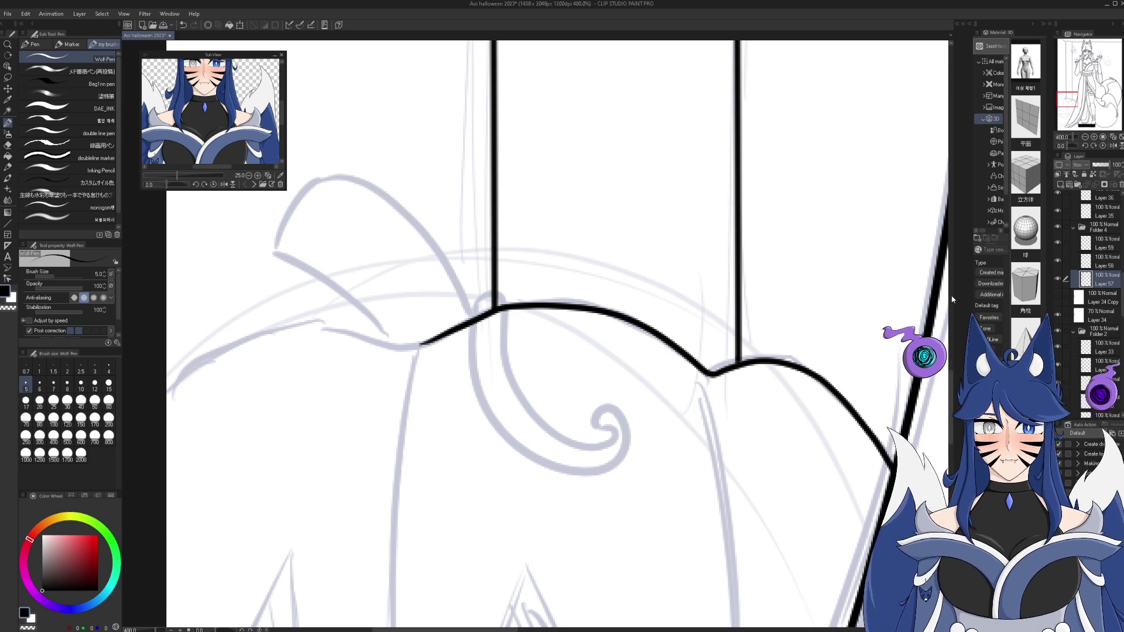
pyautogui.click(1057, 260)
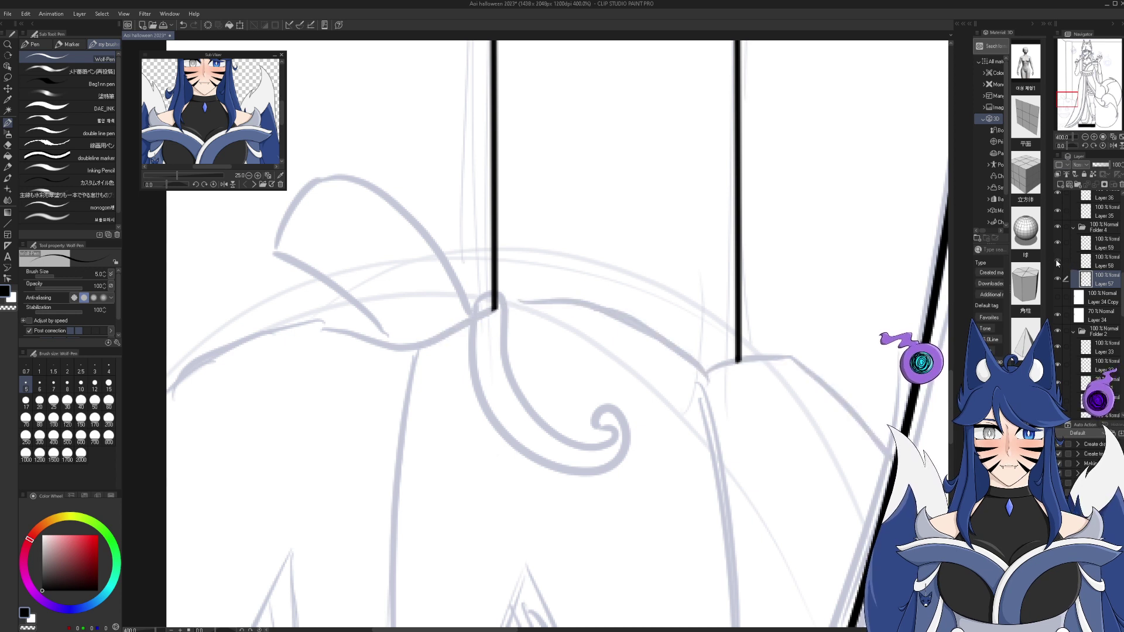
pyautogui.click(1058, 260)
# - Ink the pumpkin's top outline on Layer 58 from the dip beside the stem to the left canvas edge, joining both strokes
pyautogui.click(1080, 263)
pyautogui.moveTo(1069, 102); pyautogui.dragTo(1065, 102)
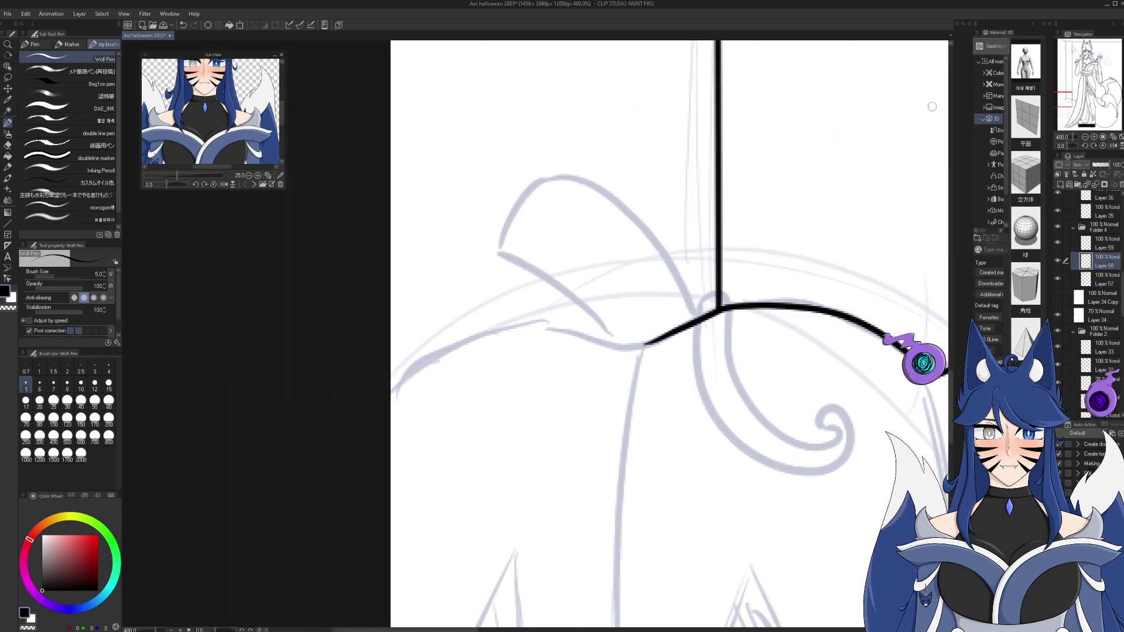
pyautogui.moveTo(643, 346)
pyautogui.mouseDown()
pyautogui.moveTo(563, 325)
pyautogui.moveTo(488, 330)
pyautogui.moveTo(406, 376)
pyautogui.moveTo(372, 421)
pyautogui.moveTo(360, 488)
pyautogui.mouseUp()
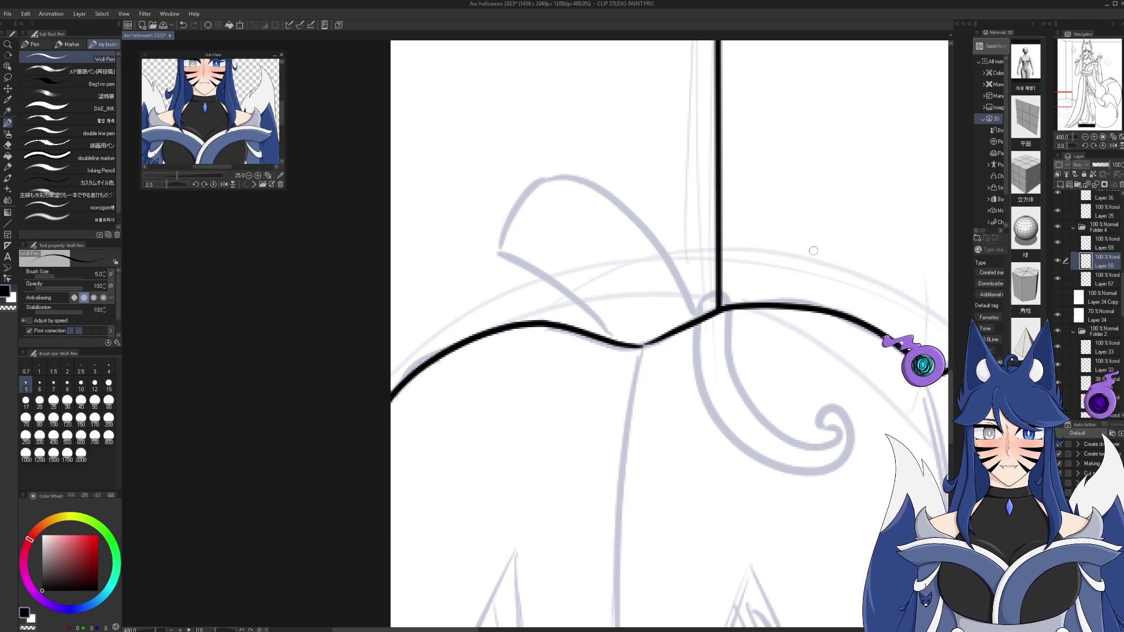
pyautogui.moveTo(641, 347); pyautogui.dragTo(668, 332)
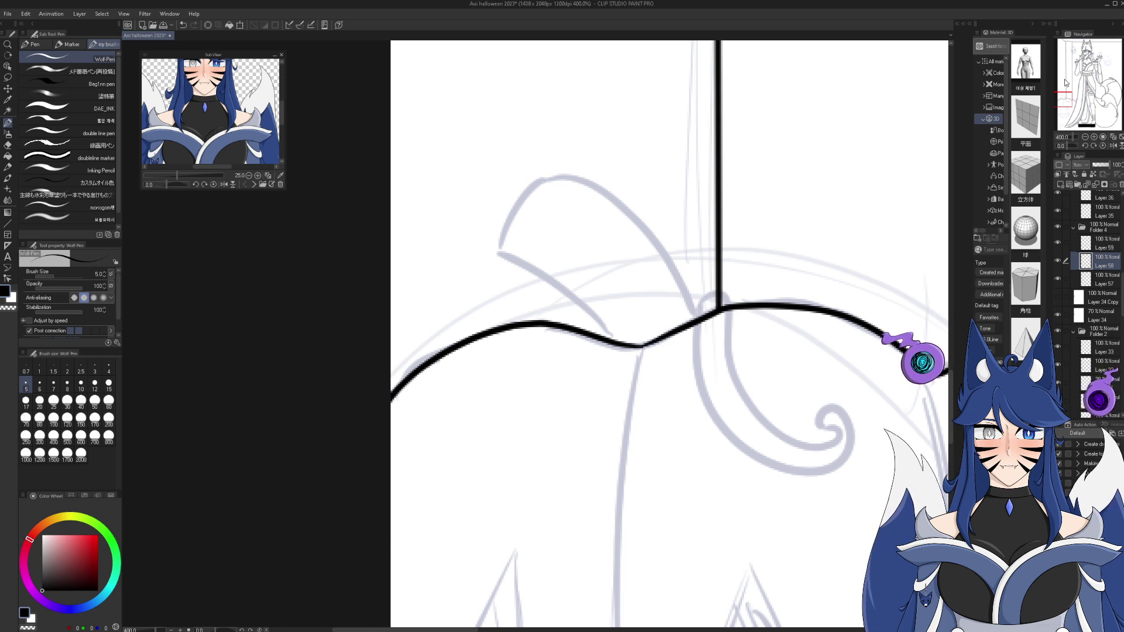
# - Ink the pumpkin's bottom outline from the left canvas edge to the robe's hem
pyautogui.click(1085, 137)
pyautogui.moveTo(1075, 98); pyautogui.dragTo(1081, 108)
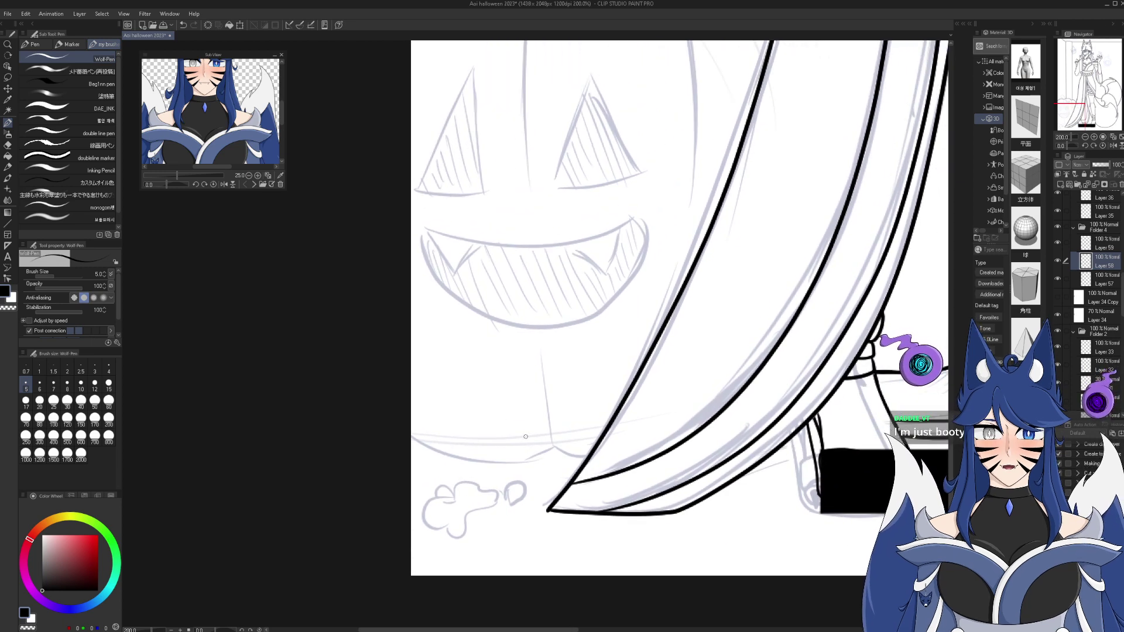
pyautogui.moveTo(1072, 146); pyautogui.dragTo(1075, 146)
pyautogui.moveTo(386, 268)
pyautogui.mouseDown()
pyautogui.moveTo(399, 359)
pyautogui.moveTo(442, 401)
pyautogui.mouseUp()
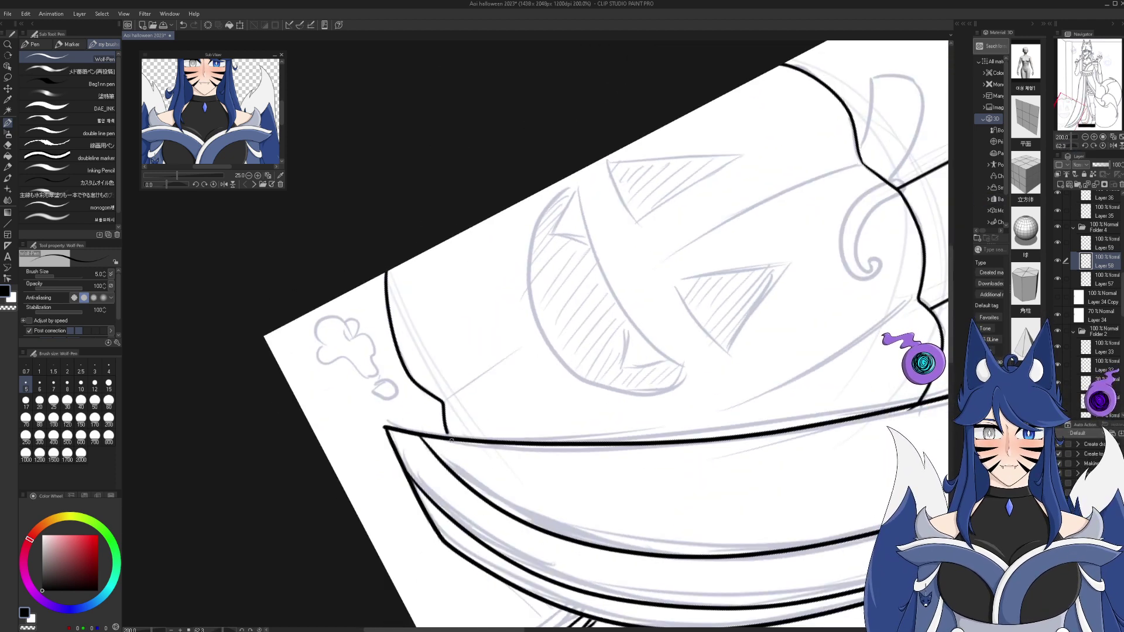
# - Ink the pumpkin's short bottom crease and both long curved ridge lines running down from its top dips, redoing the right ridge longer
pyautogui.click(1103, 146)
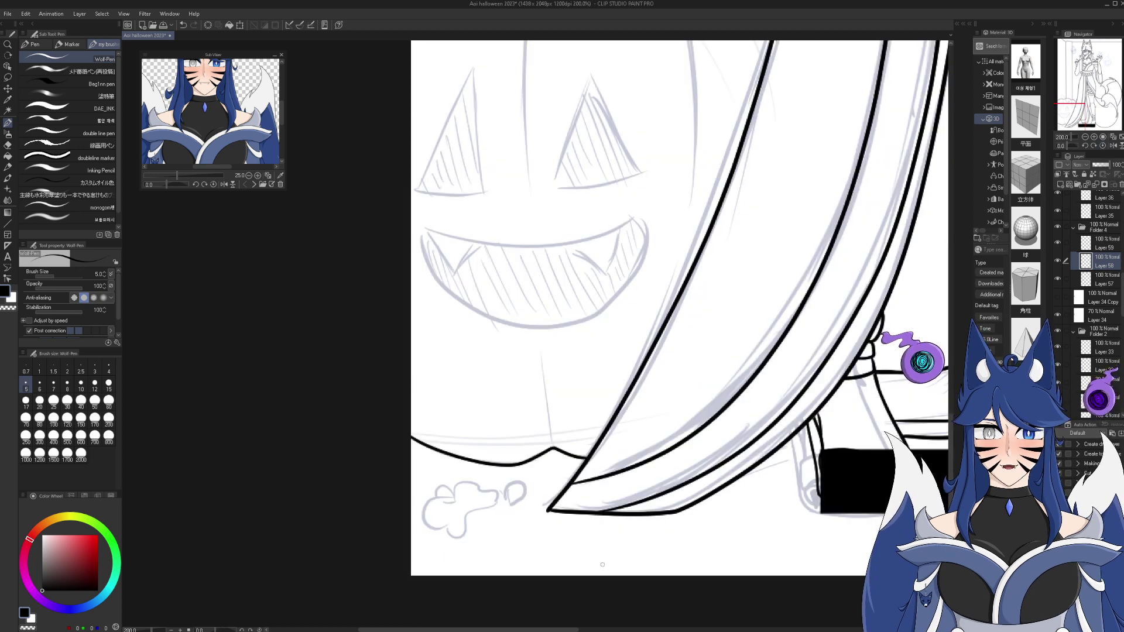
pyautogui.moveTo(551, 438); pyautogui.dragTo(550, 360)
pyautogui.moveTo(1083, 106); pyautogui.dragTo(1084, 97)
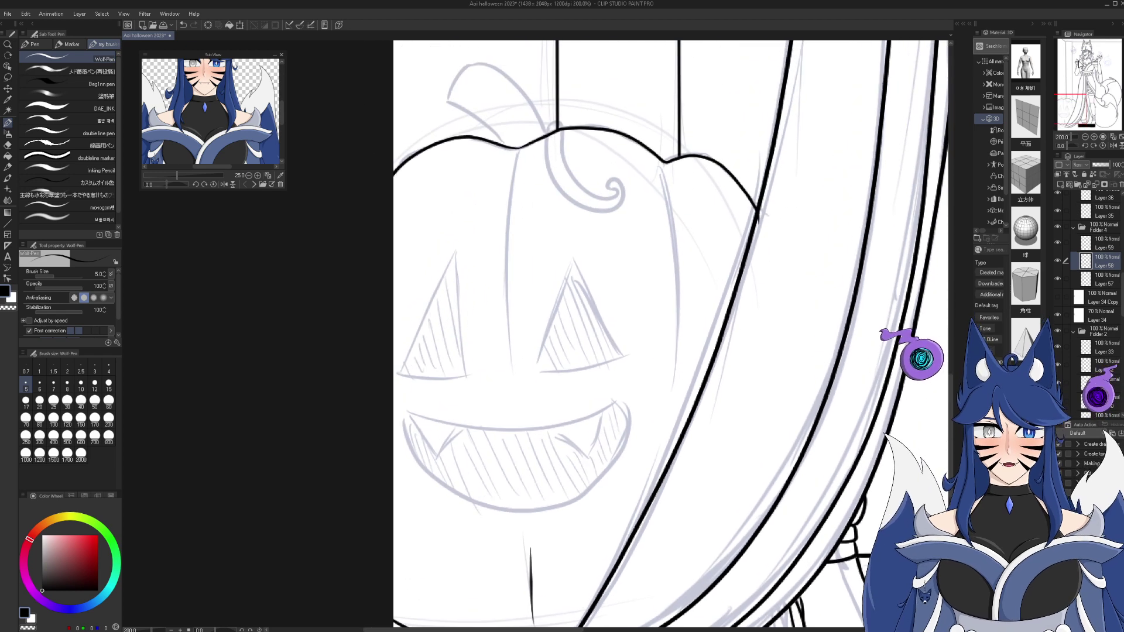
pyautogui.moveTo(519, 151)
pyautogui.mouseDown()
pyautogui.moveTo(513, 360)
pyautogui.moveTo(505, 304)
pyautogui.mouseUp()
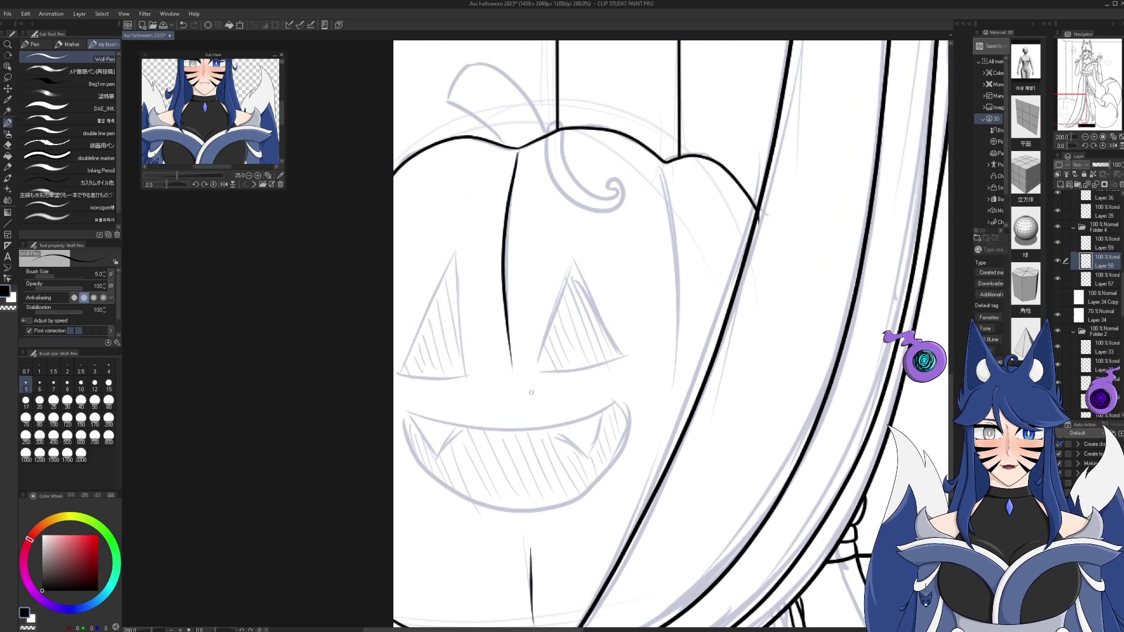
pyautogui.moveTo(668, 171); pyautogui.dragTo(691, 346)
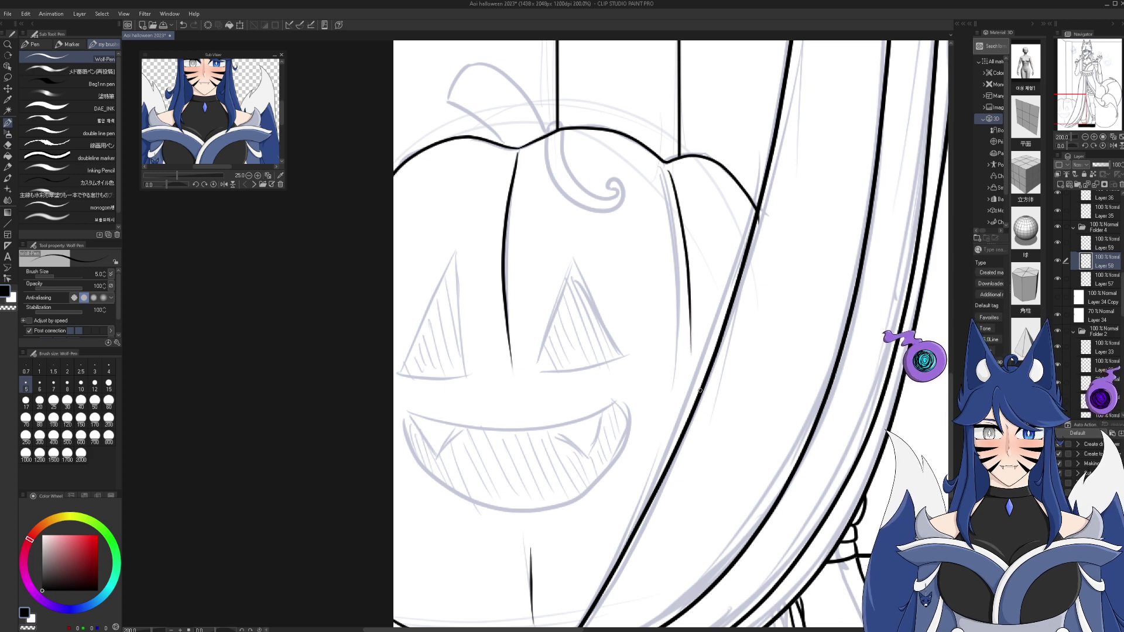
pyautogui.hotkey('ctrl', 'z')
pyautogui.moveTo(669, 172)
pyautogui.mouseDown()
pyautogui.moveTo(695, 314)
pyautogui.moveTo(687, 420)
pyautogui.mouseUp()
# - Ink the pumpkin's curved stem with the inner line of its cut end on Layer 58, and make Layer 59 active
pyautogui.moveTo(1084, 98)
pyautogui.mouseDown()
pyautogui.moveTo(1077, 107)
pyautogui.moveTo(1084, 90)
pyautogui.mouseUp()
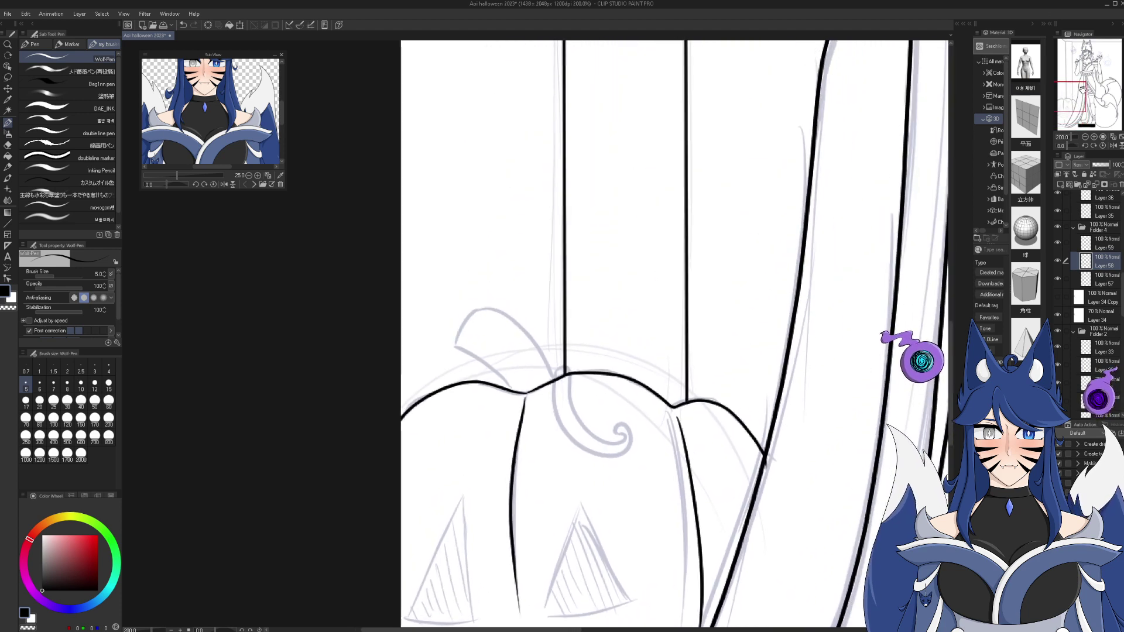
pyautogui.click(1094, 137)
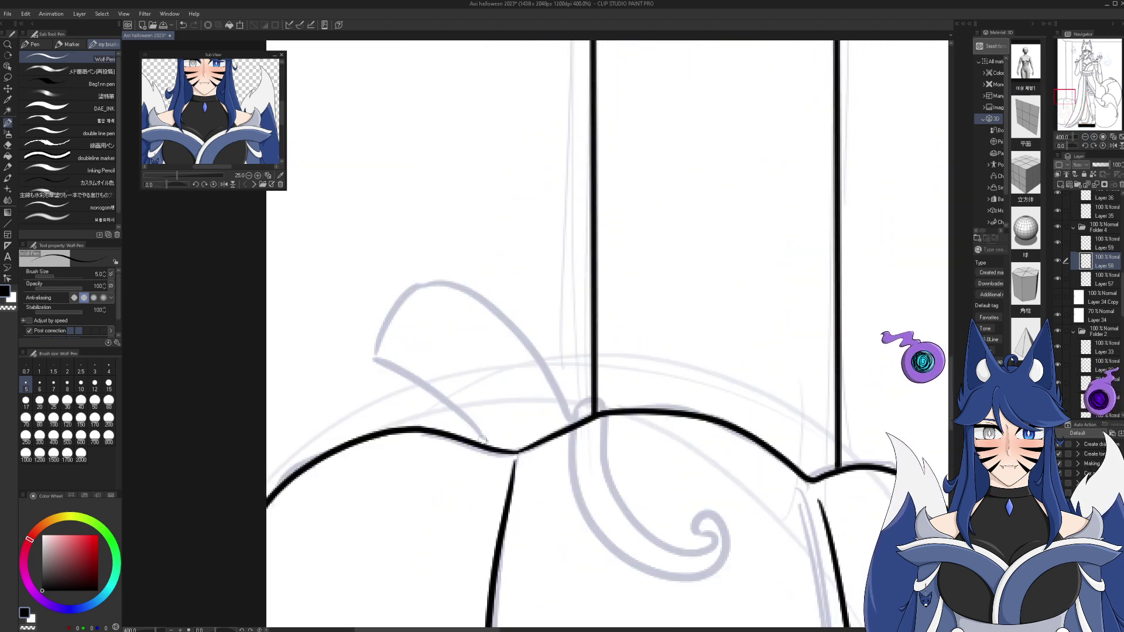
pyautogui.moveTo(488, 451)
pyautogui.mouseDown()
pyautogui.moveTo(435, 383)
pyautogui.moveTo(371, 360)
pyautogui.moveTo(399, 332)
pyautogui.moveTo(371, 359)
pyautogui.moveTo(379, 327)
pyautogui.moveTo(418, 279)
pyautogui.moveTo(503, 306)
pyautogui.moveTo(544, 361)
pyautogui.moveTo(561, 434)
pyautogui.mouseUp()
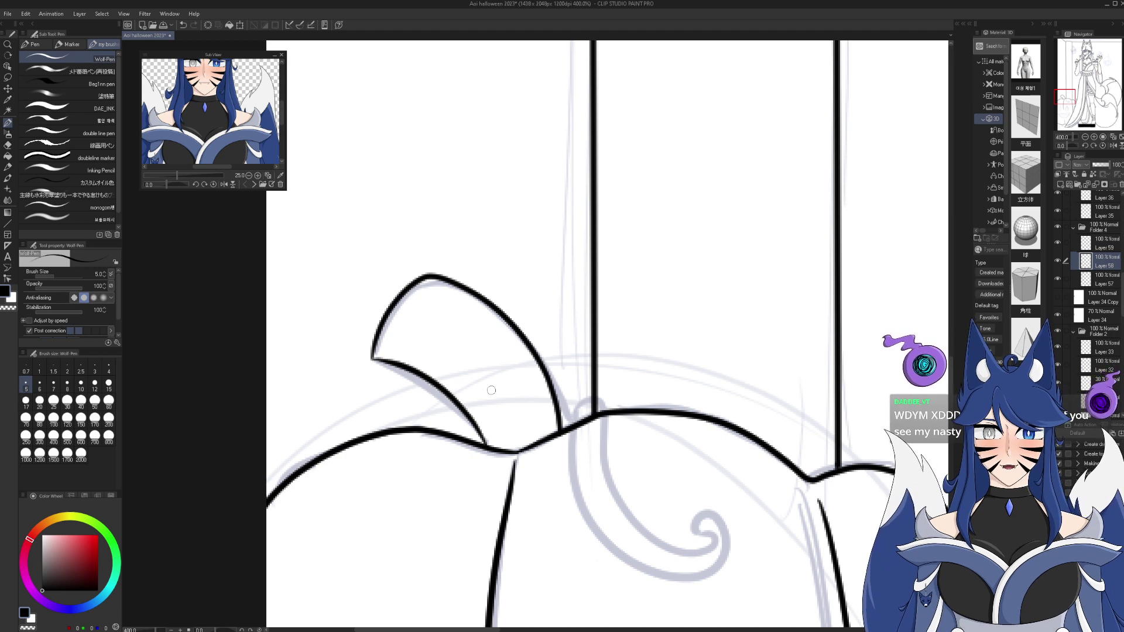
pyautogui.moveTo(381, 338); pyautogui.dragTo(412, 299)
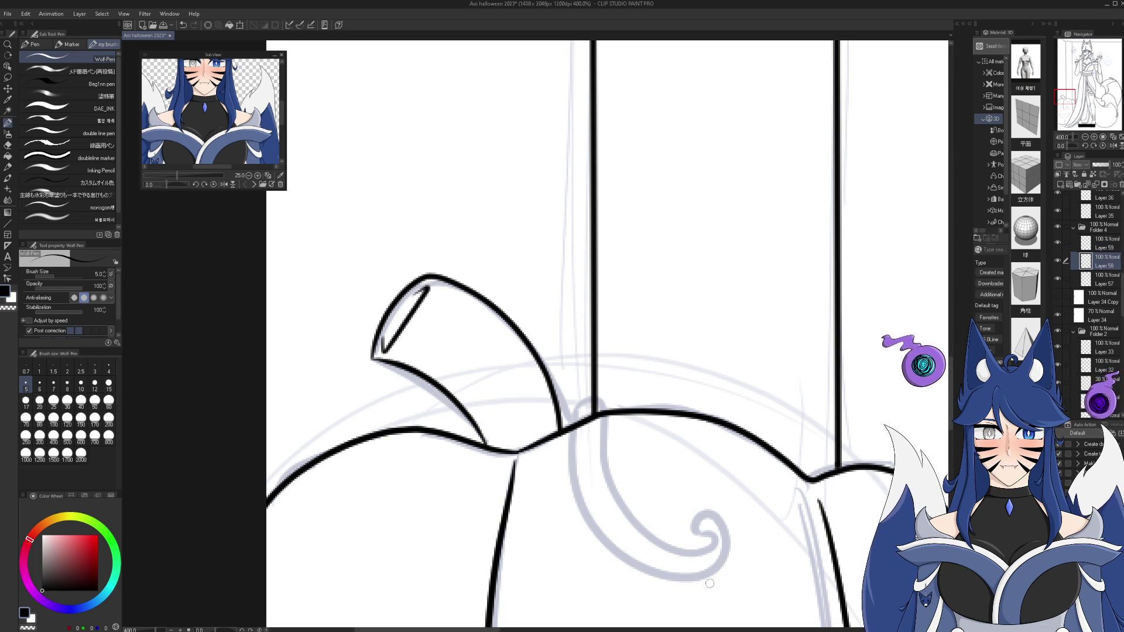
pyautogui.click(1091, 244)
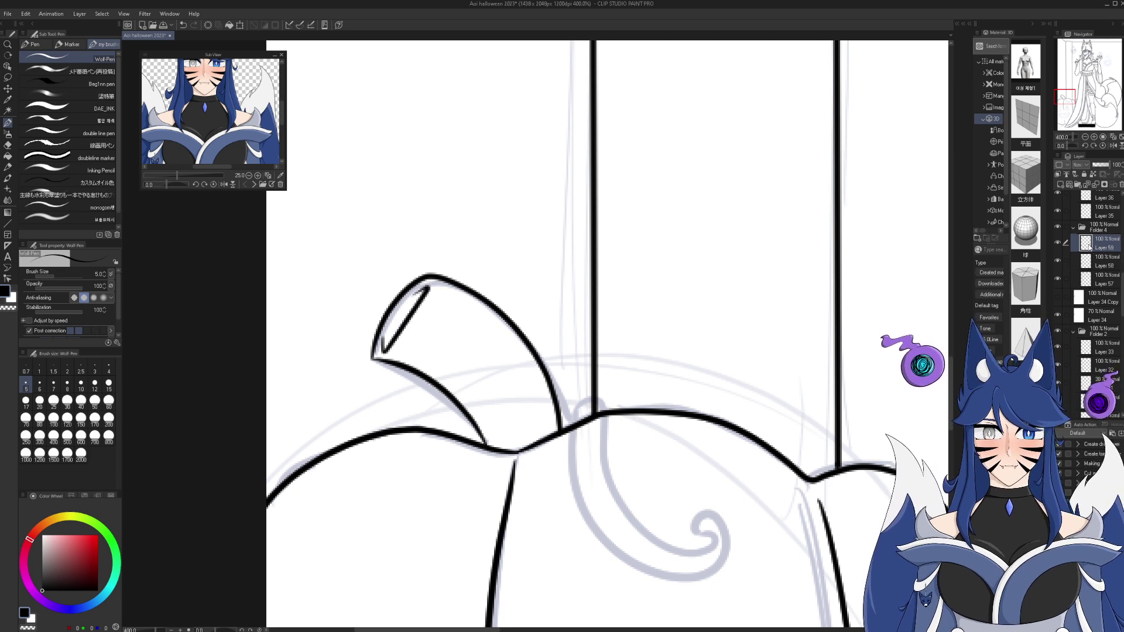
# - Try to ink the vine tendril beside the stem with a spiral tip along the sketch, and undo its strokes
pyautogui.moveTo(561, 429)
pyautogui.mouseDown()
pyautogui.moveTo(597, 388)
pyautogui.moveTo(603, 419)
pyautogui.mouseUp()
pyautogui.moveTo(604, 463)
pyautogui.mouseDown()
pyautogui.moveTo(621, 513)
pyautogui.moveTo(664, 556)
pyautogui.moveTo(708, 556)
pyautogui.moveTo(711, 522)
pyautogui.moveTo(683, 524)
pyautogui.mouseUp()
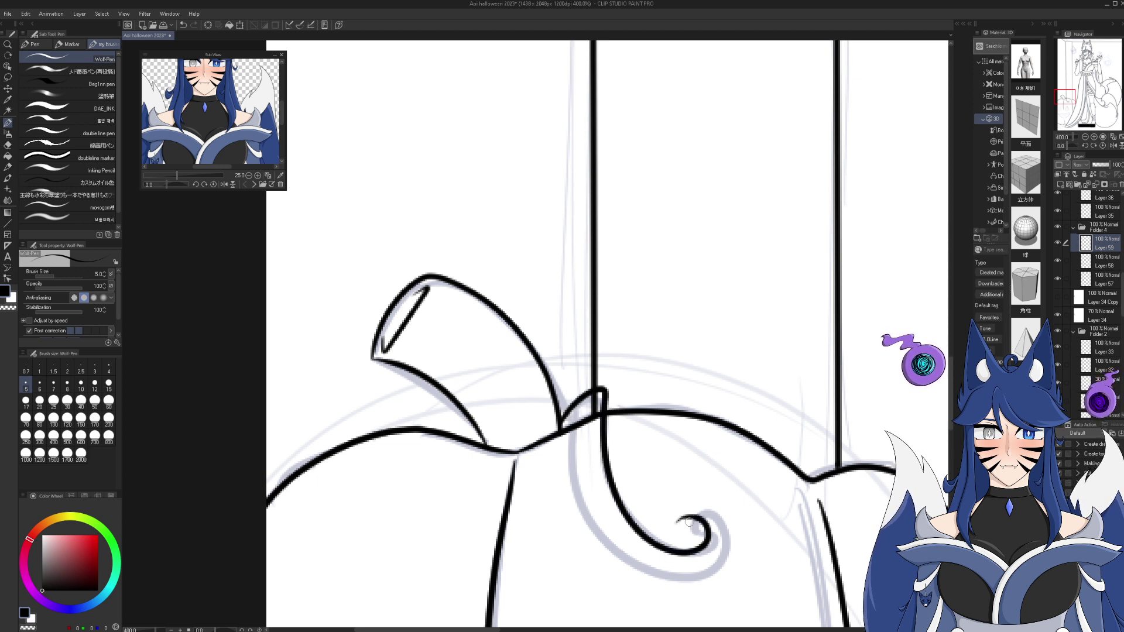
pyautogui.moveTo(568, 427); pyautogui.dragTo(576, 473)
pyautogui.moveTo(584, 518)
pyautogui.mouseDown()
pyautogui.moveTo(608, 561)
pyautogui.moveTo(671, 592)
pyautogui.moveTo(711, 578)
pyautogui.moveTo(726, 544)
pyautogui.moveTo(726, 521)
pyautogui.moveTo(700, 508)
pyautogui.moveTo(678, 524)
pyautogui.mouseUp()
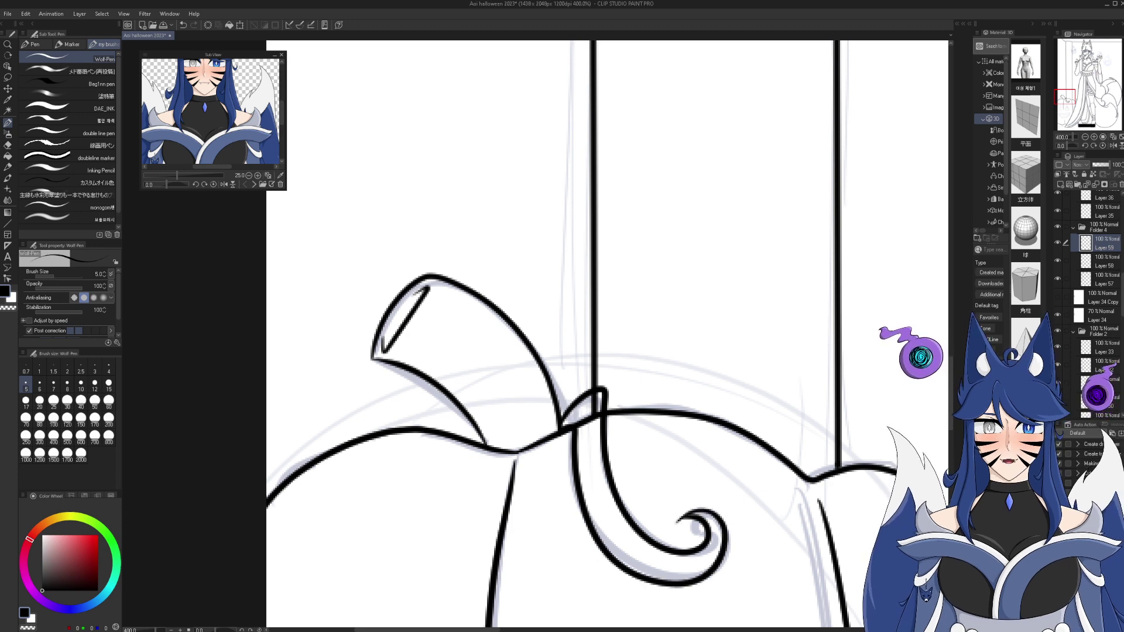
pyautogui.click(183, 25)
pyautogui.click(183, 24)
pyautogui.click(183, 25)
# - Try to ink the vine tendril with a pointed, downward-bending tip, and undo the attempt
pyautogui.moveTo(1067, 97); pyautogui.dragTo(1072, 102)
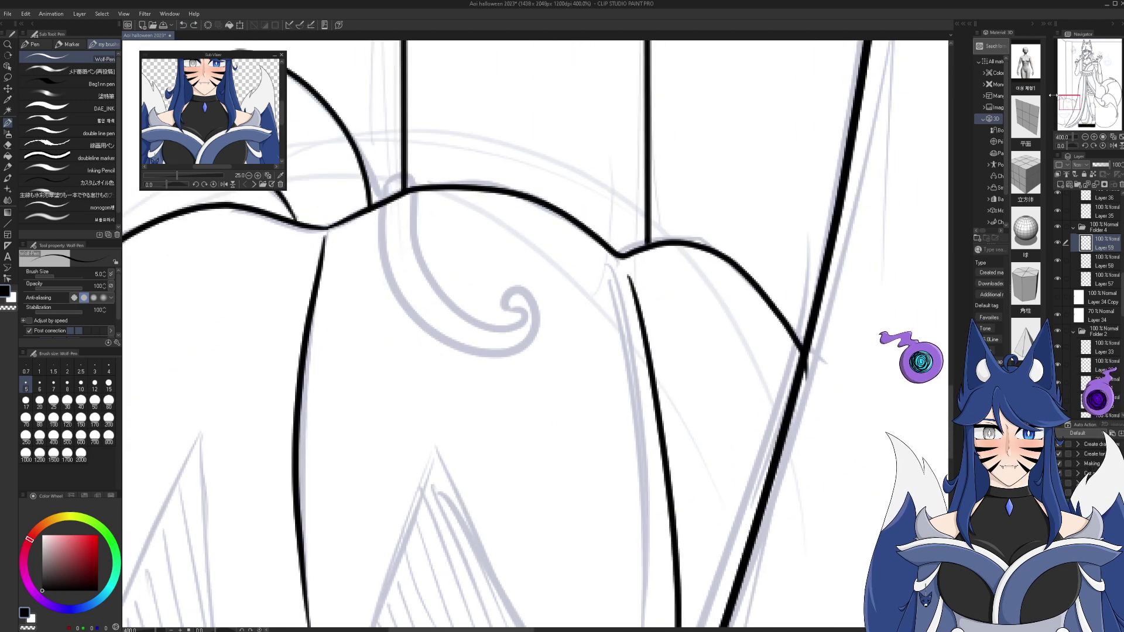
pyautogui.moveTo(389, 185)
pyautogui.mouseDown()
pyautogui.moveTo(409, 209)
pyautogui.moveTo(407, 259)
pyautogui.moveTo(459, 349)
pyautogui.moveTo(526, 332)
pyautogui.moveTo(534, 302)
pyautogui.moveTo(534, 394)
pyautogui.moveTo(520, 415)
pyautogui.moveTo(506, 421)
pyautogui.moveTo(521, 356)
pyautogui.moveTo(479, 364)
pyautogui.moveTo(434, 340)
pyautogui.moveTo(383, 285)
pyautogui.moveTo(378, 202)
pyautogui.mouseUp()
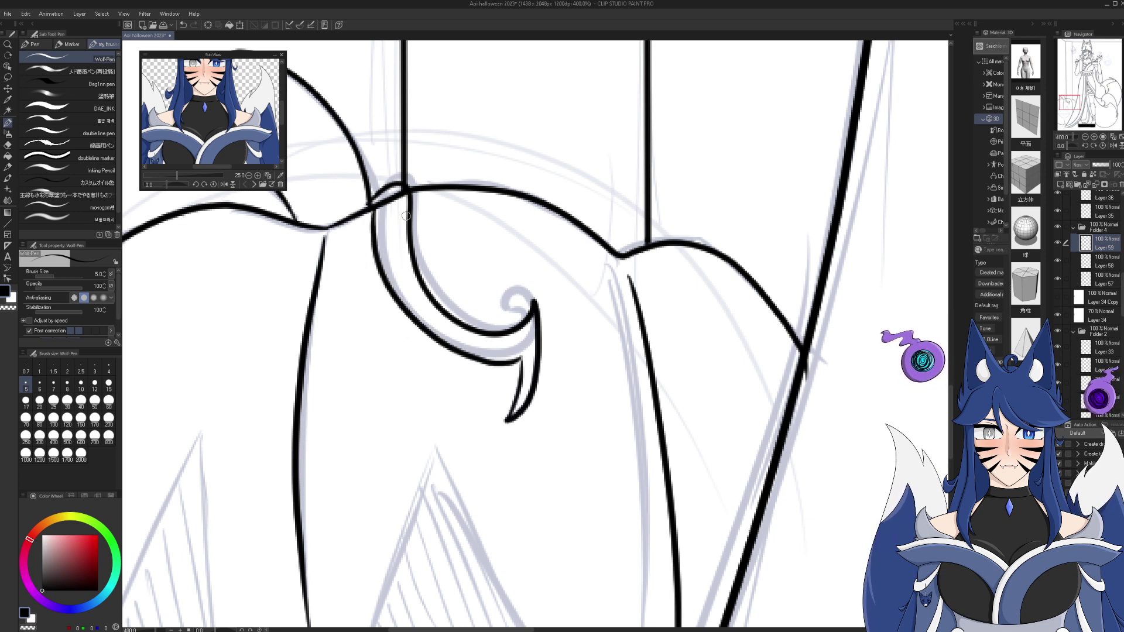
pyautogui.click(183, 24)
pyautogui.click(183, 24)
pyautogui.click(183, 24)
pyautogui.click(183, 25)
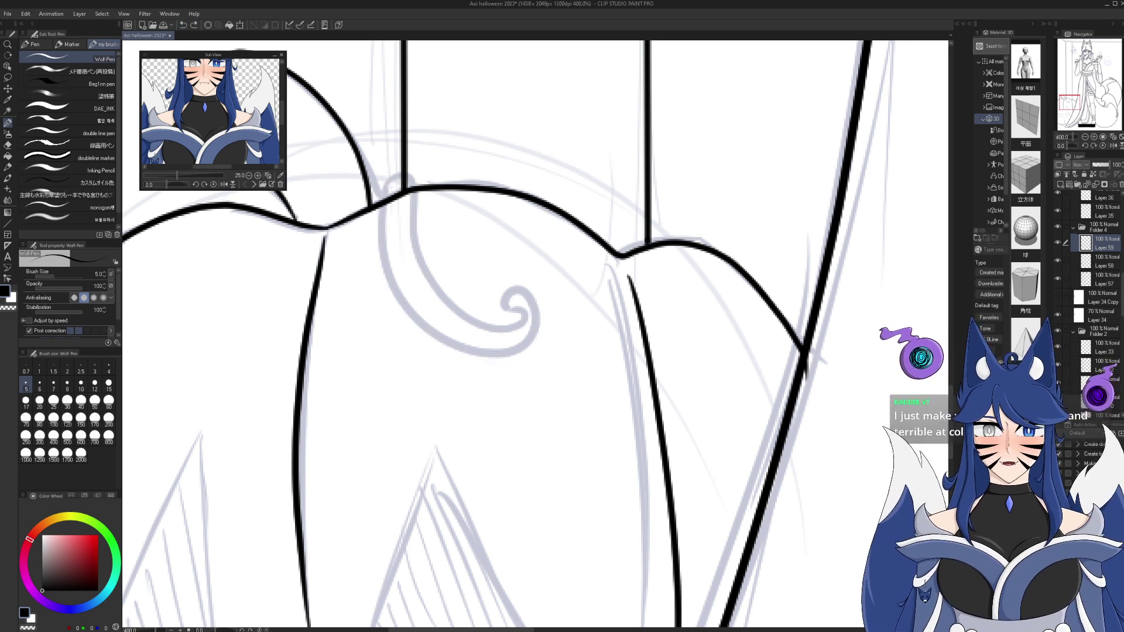
# - Ink a wavy S-shaped vine tendril from the stem's base on Layer 59, closing its hooked tip with stabilization set to 0
pyautogui.moveTo(407, 185)
pyautogui.mouseDown()
pyautogui.moveTo(421, 349)
pyautogui.moveTo(496, 395)
pyautogui.moveTo(556, 317)
pyautogui.moveTo(588, 308)
pyautogui.moveTo(596, 346)
pyautogui.mouseUp()
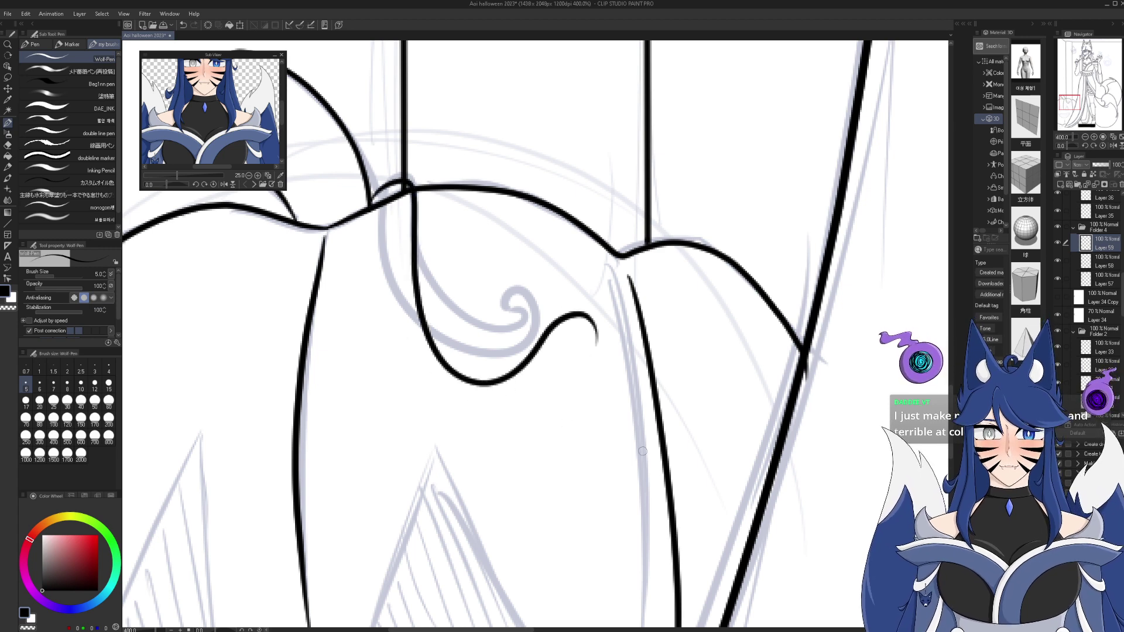
pyautogui.moveTo(379, 203)
pyautogui.mouseDown()
pyautogui.moveTo(386, 346)
pyautogui.moveTo(427, 411)
pyautogui.moveTo(486, 432)
pyautogui.moveTo(522, 414)
pyautogui.moveTo(582, 331)
pyautogui.moveTo(594, 352)
pyautogui.moveTo(571, 321)
pyautogui.mouseUp()
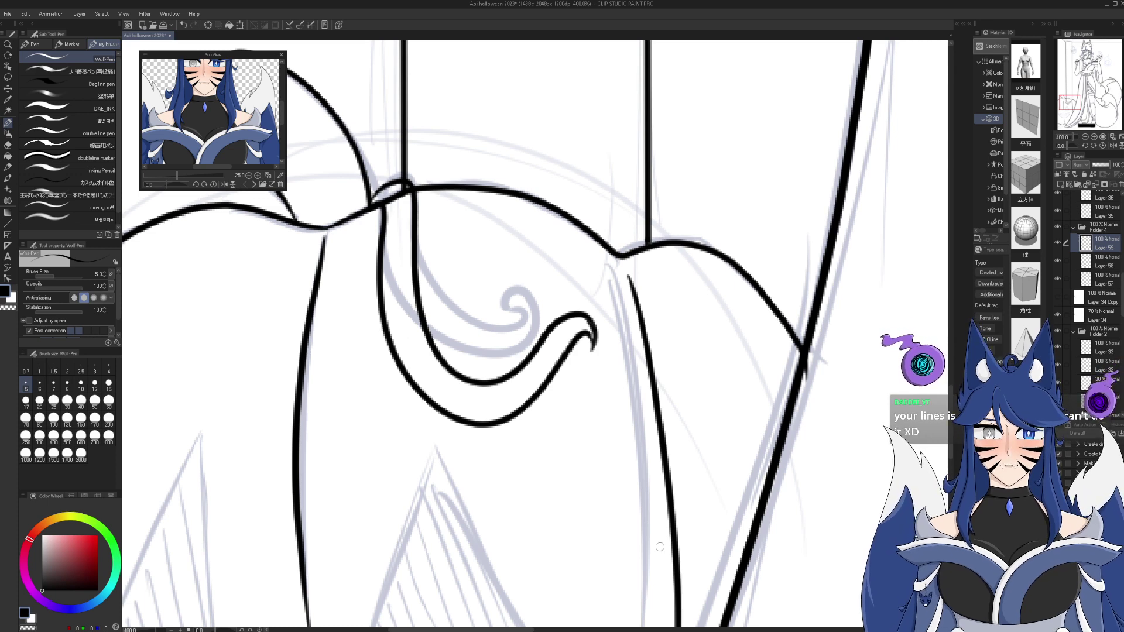
pyautogui.click(183, 25)
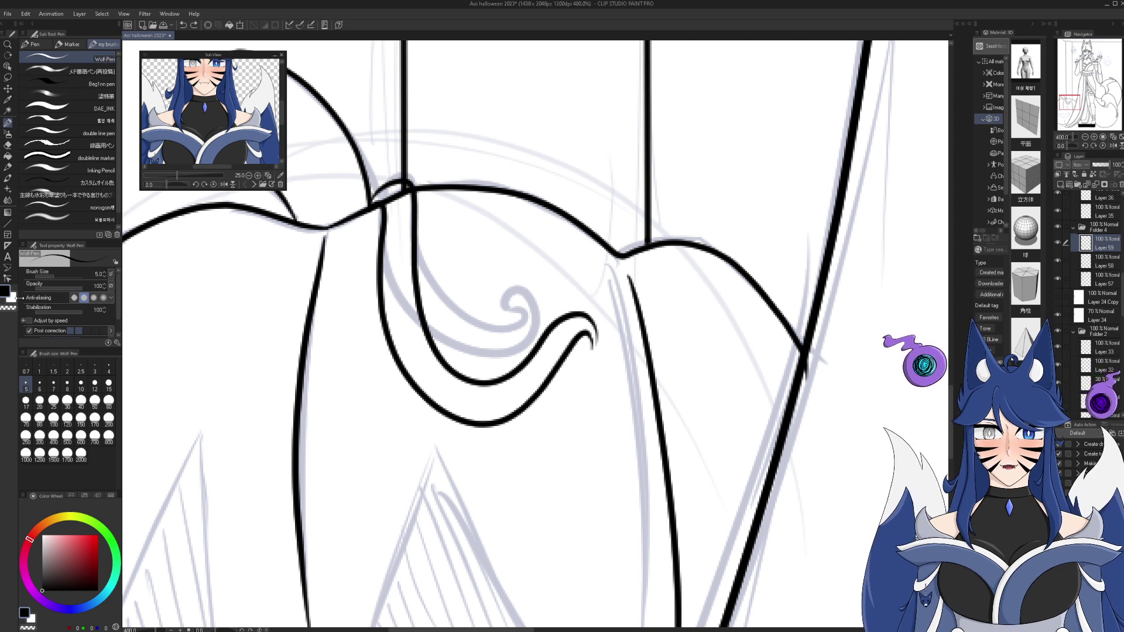
pyautogui.click(46, 315)
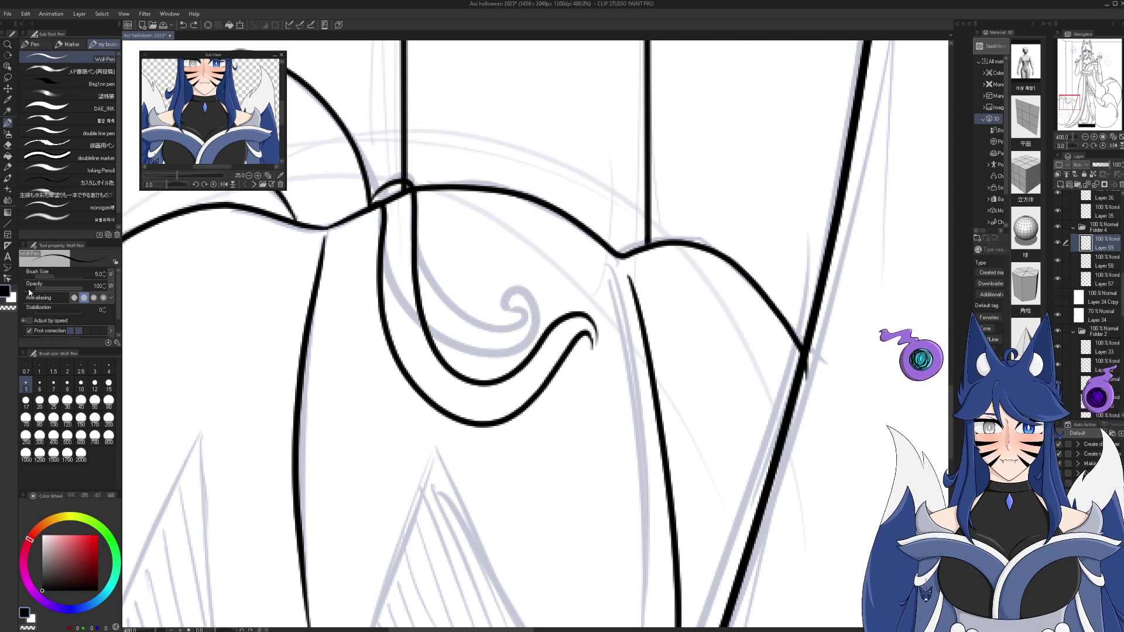
pyautogui.moveTo(595, 328); pyautogui.dragTo(592, 351)
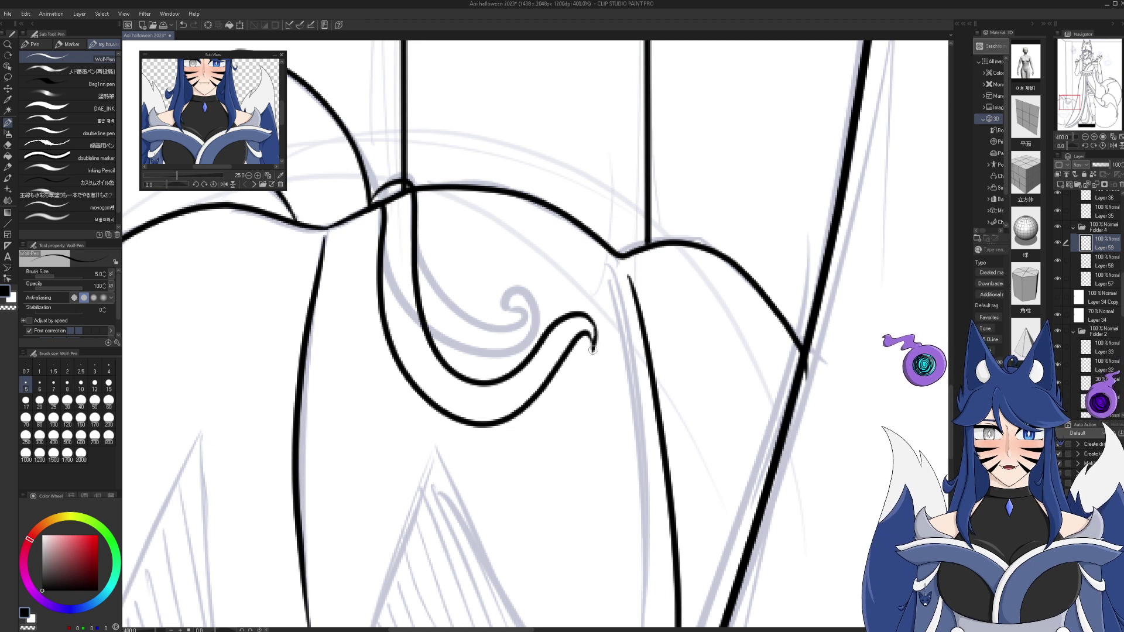
# - Erase the pumpkin outline on Layer 58 where it crosses the inside of the tendril, and return to the pen on Layer 59
pyautogui.moveTo(1082, 102); pyautogui.dragTo(1063, 108)
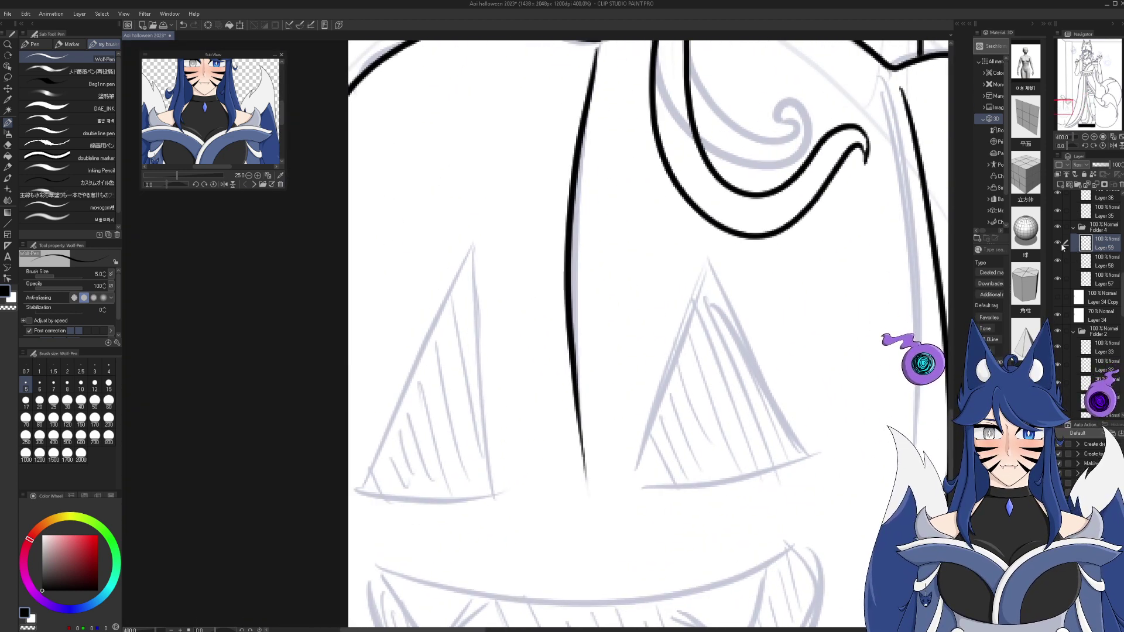
pyautogui.click(1084, 260)
pyautogui.moveTo(1077, 109); pyautogui.dragTo(1080, 103)
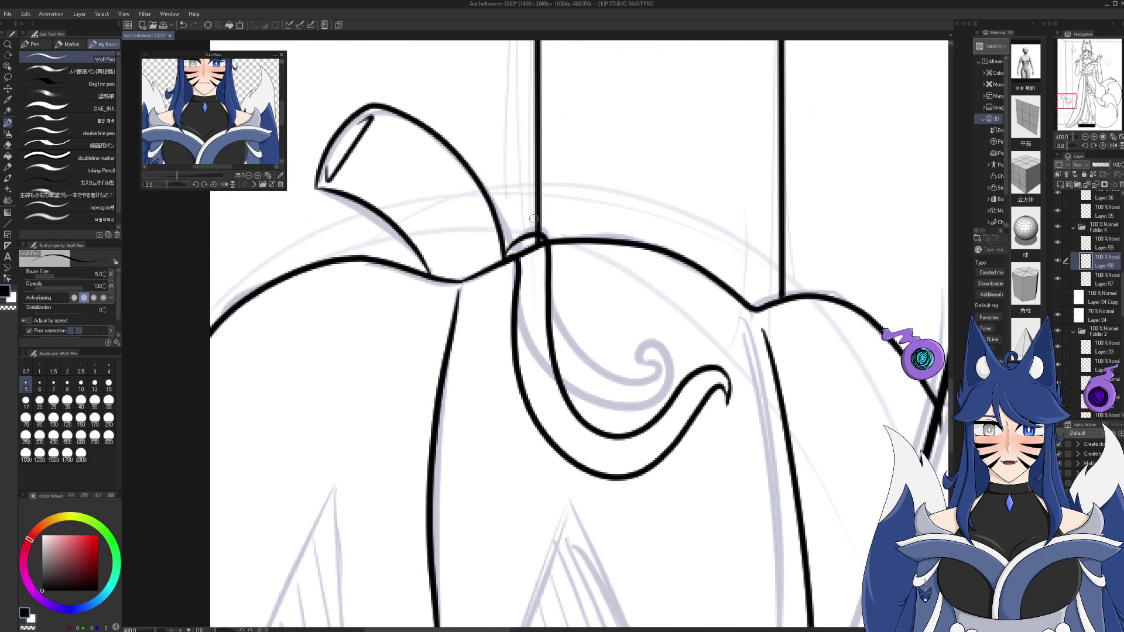
pyautogui.press('e')
pyautogui.moveTo(527, 268); pyautogui.dragTo(534, 252)
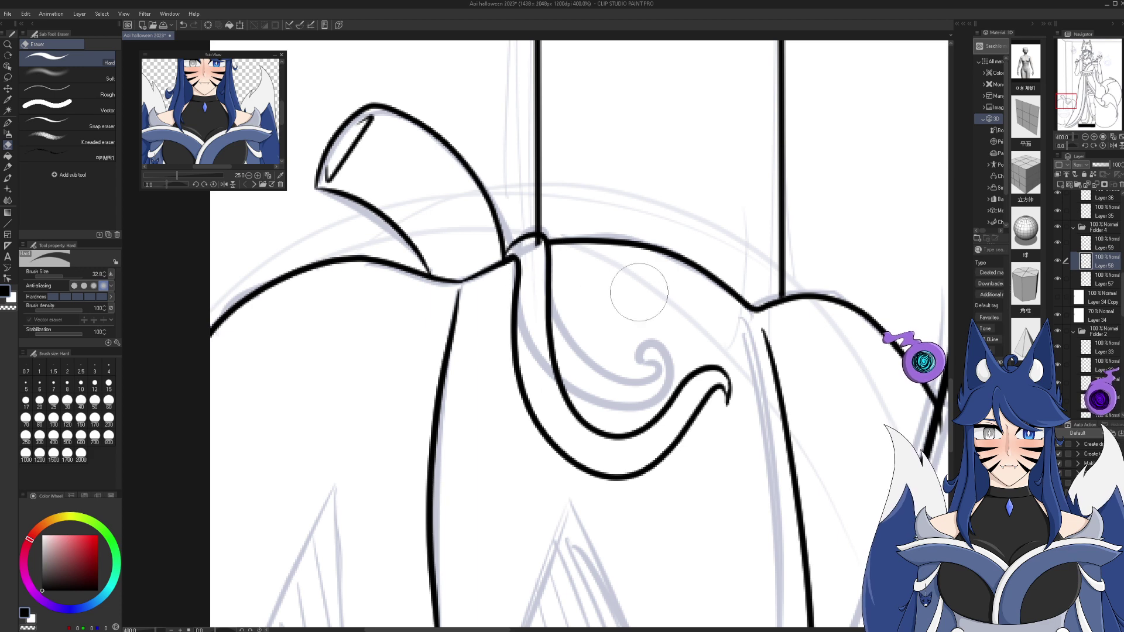
pyautogui.press('p')
pyautogui.click(1091, 246)
# - Try to ink the pumpkin's left triangular eye over the sketch, and undo all three of its sides
pyautogui.moveTo(1073, 105)
pyautogui.mouseDown()
pyautogui.moveTo(1067, 116)
pyautogui.moveTo(1069, 101)
pyautogui.mouseUp()
pyautogui.moveTo(558, 157); pyautogui.dragTo(463, 365)
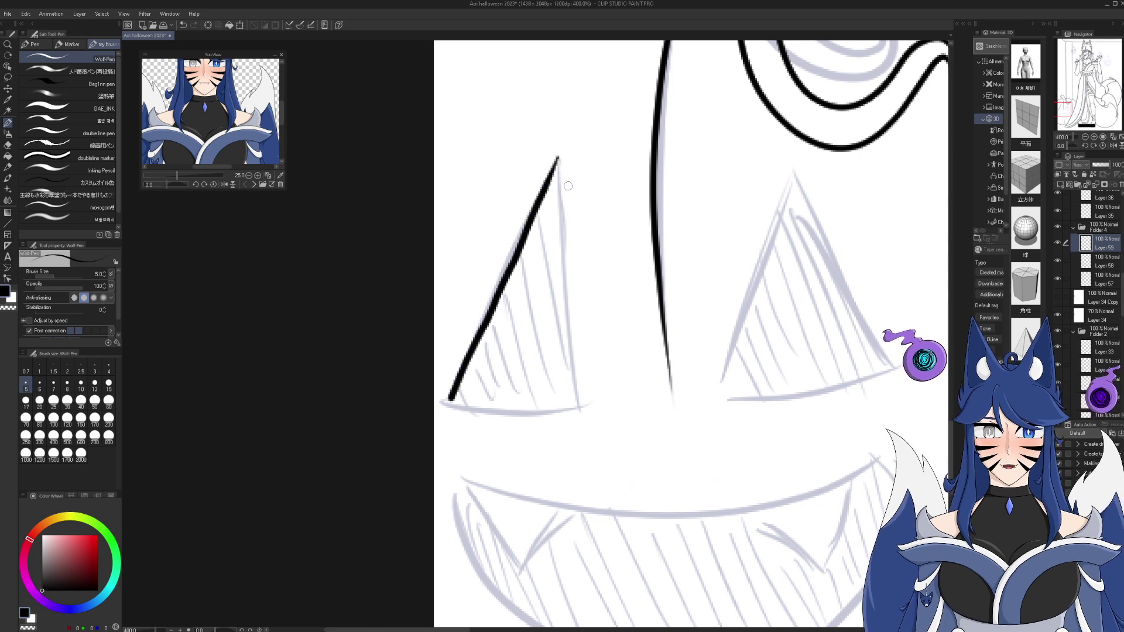
pyautogui.moveTo(558, 157); pyautogui.dragTo(577, 401)
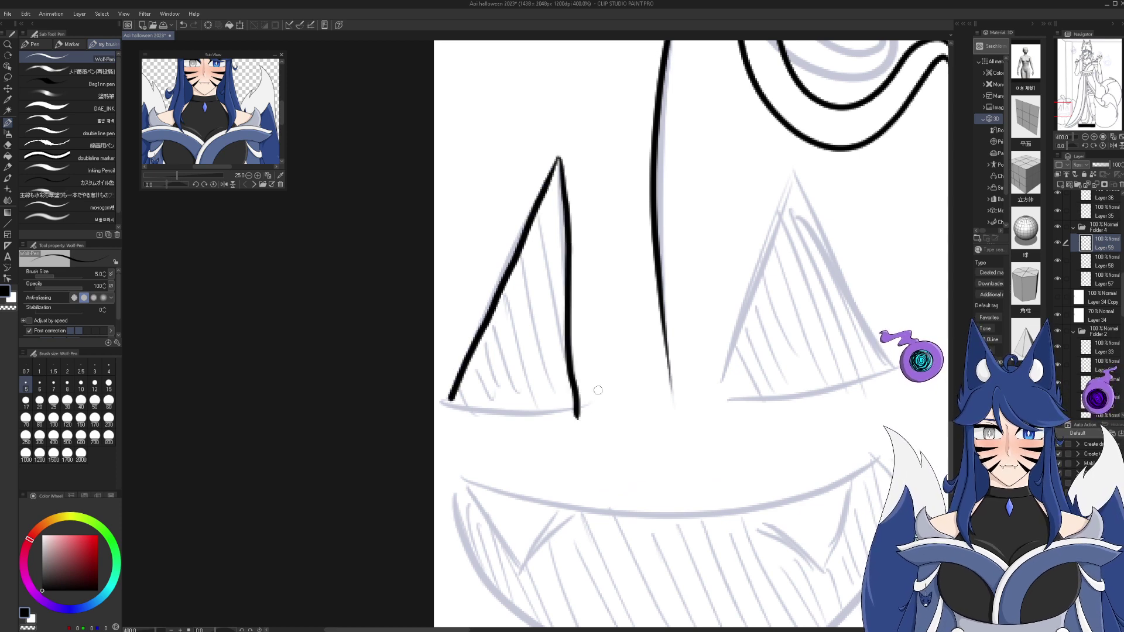
pyautogui.moveTo(1063, 147); pyautogui.dragTo(1072, 146)
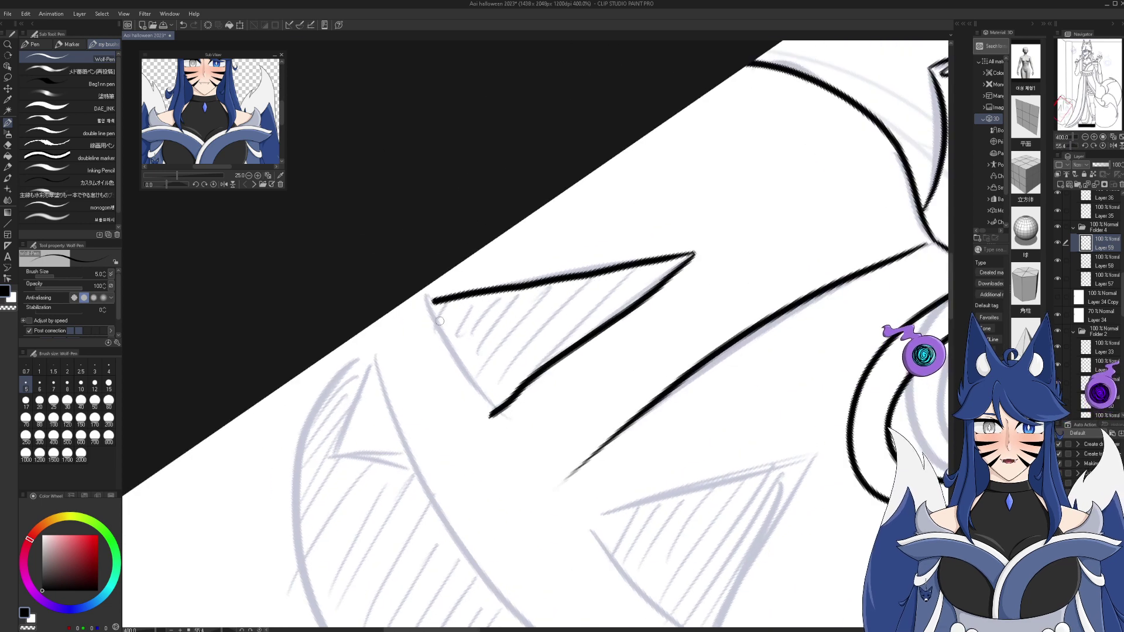
pyautogui.moveTo(430, 303); pyautogui.dragTo(490, 417)
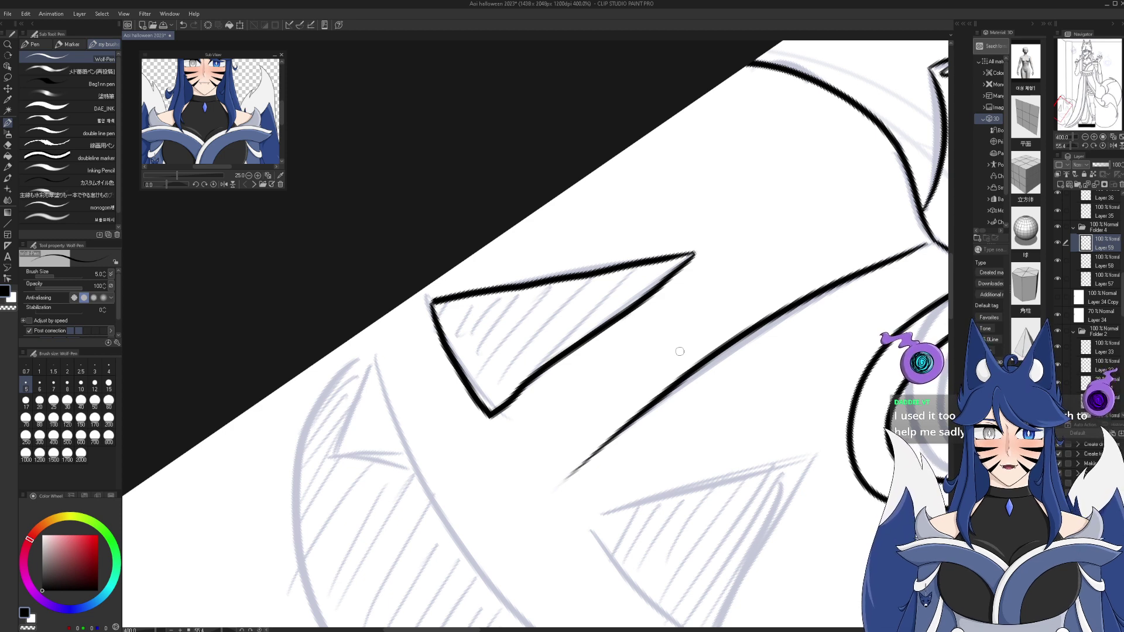
pyautogui.click(1103, 146)
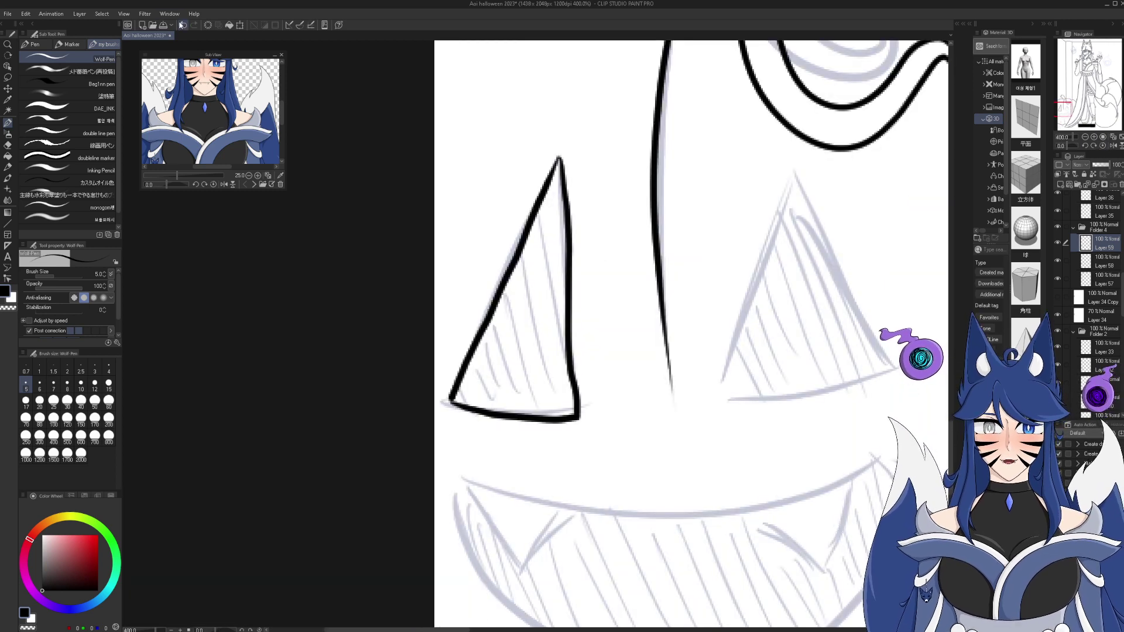
pyautogui.click(183, 26)
pyautogui.click(183, 25)
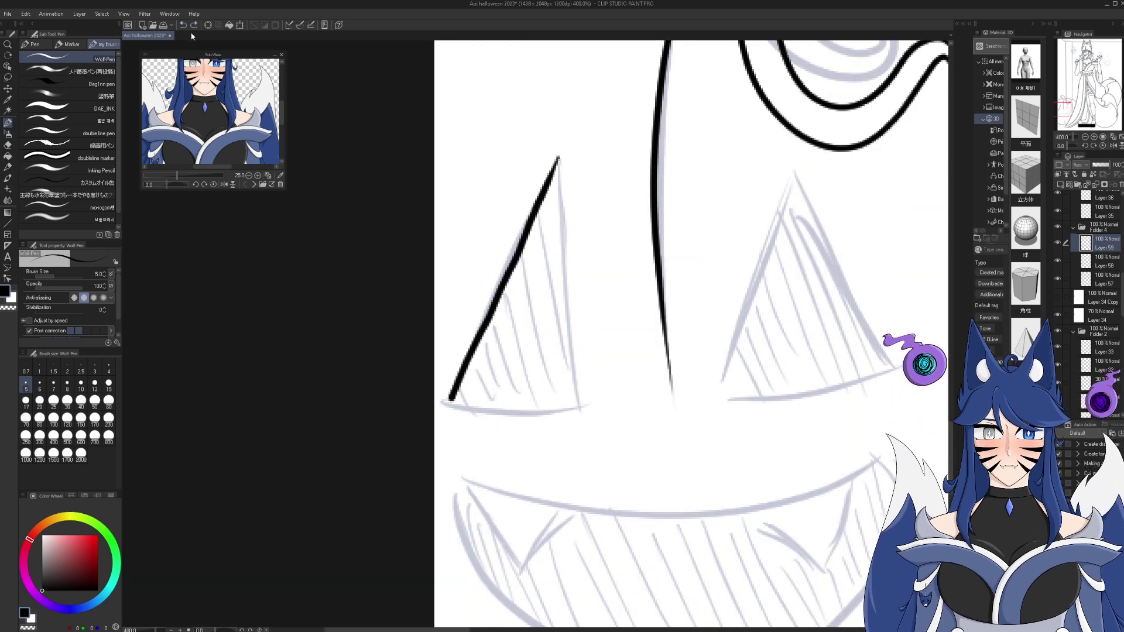
pyautogui.click(183, 26)
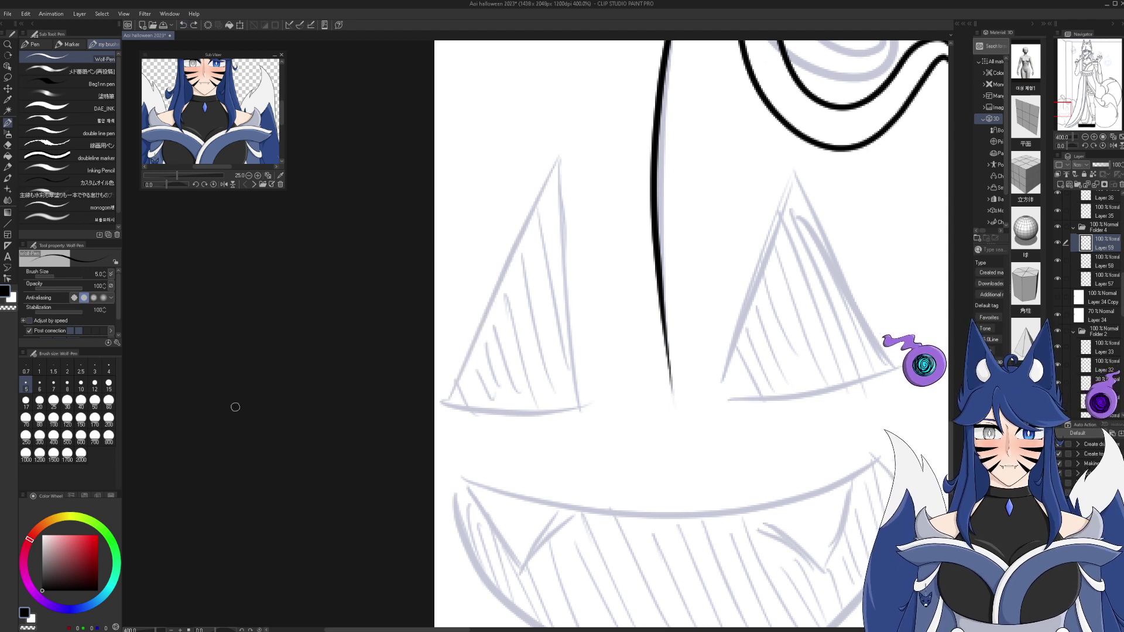
# - Ink the pumpkin's right eye on Layer 59 as a triangle with outward-curving sides and base, tidying its lower-left corner
pyautogui.moveTo(1067, 100); pyautogui.dragTo(1064, 106)
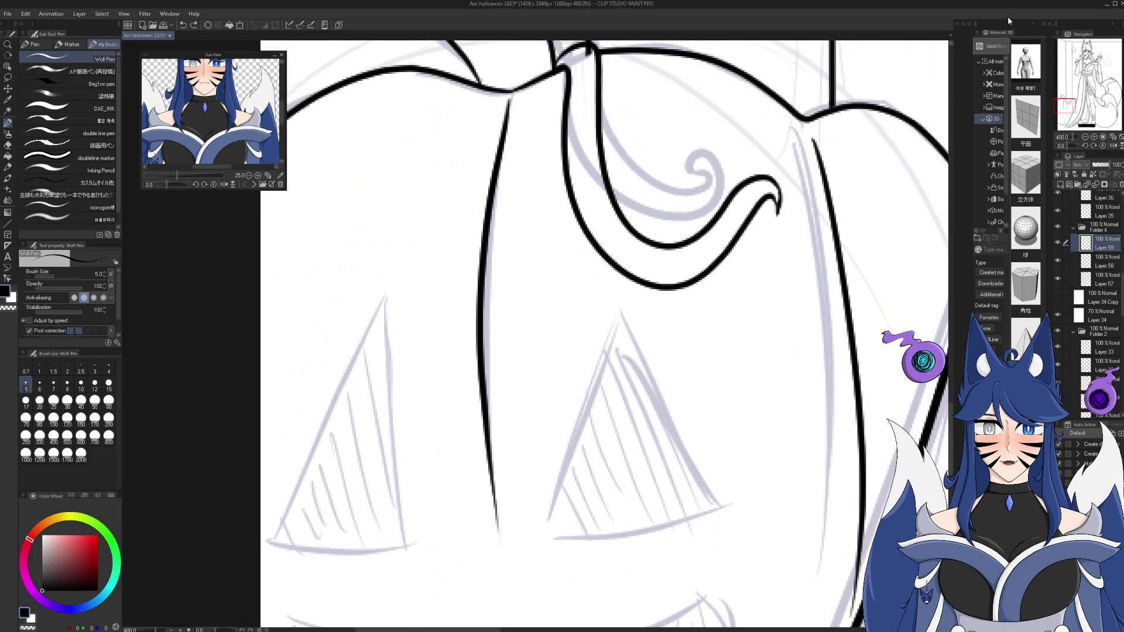
pyautogui.moveTo(638, 316); pyautogui.dragTo(589, 417)
pyautogui.moveTo(572, 459); pyautogui.dragTo(550, 539)
pyautogui.moveTo(640, 316)
pyautogui.mouseDown()
pyautogui.moveTo(693, 399)
pyautogui.moveTo(736, 516)
pyautogui.mouseUp()
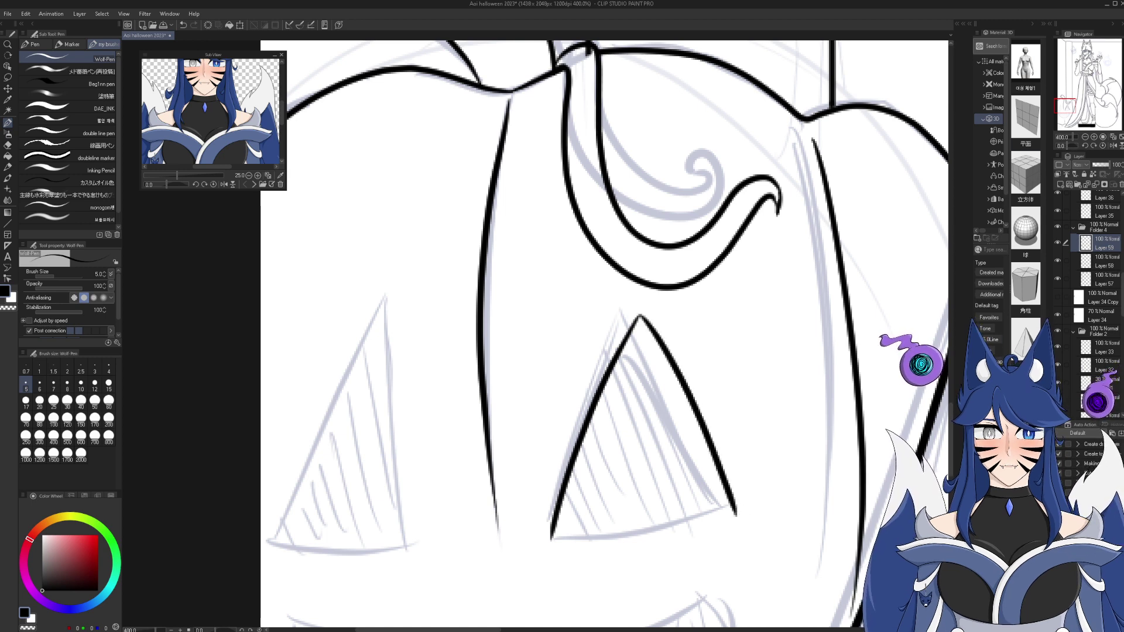
pyautogui.moveTo(555, 538)
pyautogui.mouseDown()
pyautogui.moveTo(650, 538)
pyautogui.moveTo(717, 523)
pyautogui.mouseUp()
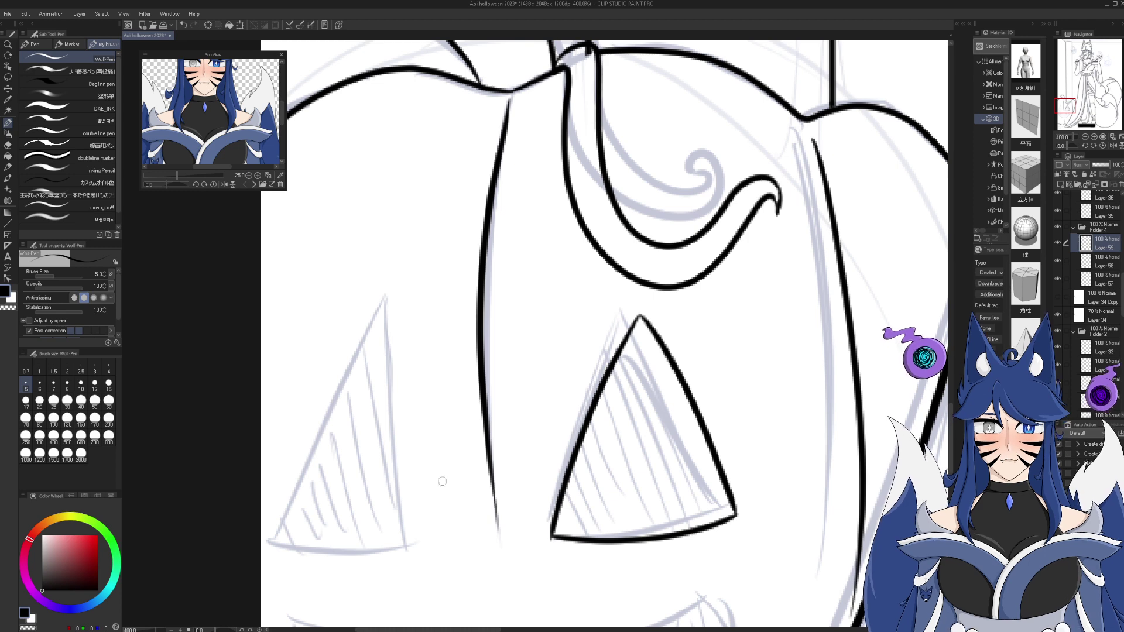
pyautogui.press('e')
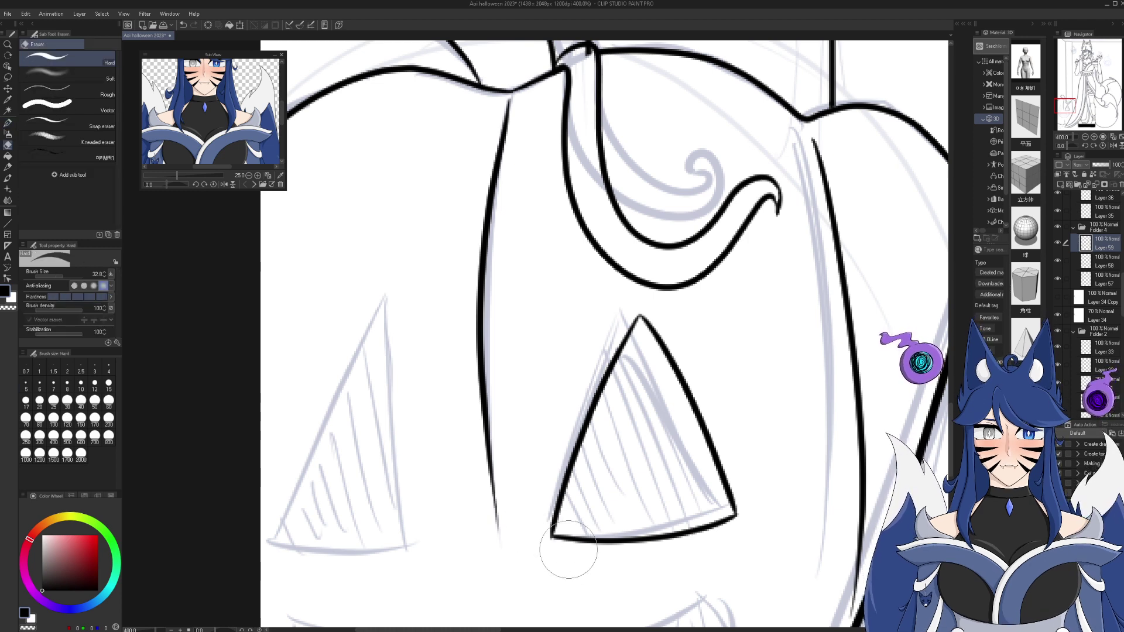
pyautogui.press('p')
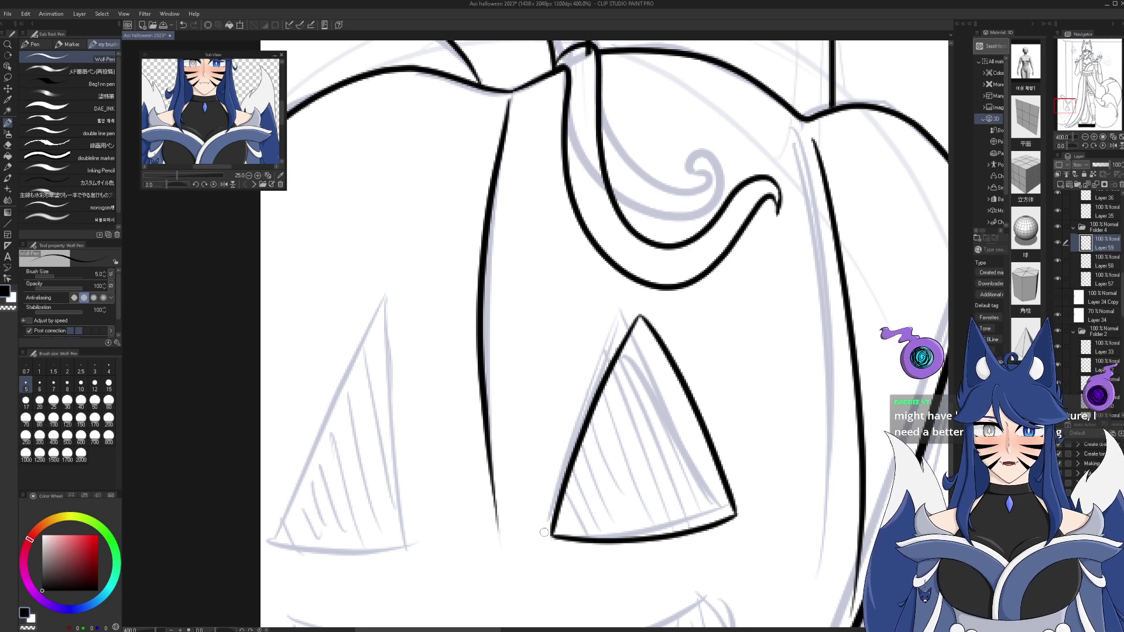
# - Lasso the pumpkin's inked right eye on Layer 59 and duplicate it onto its own layer
pyautogui.moveTo(1075, 101); pyautogui.dragTo(1077, 120)
pyautogui.click(1058, 242)
pyautogui.click(1058, 243)
pyautogui.click(8, 79)
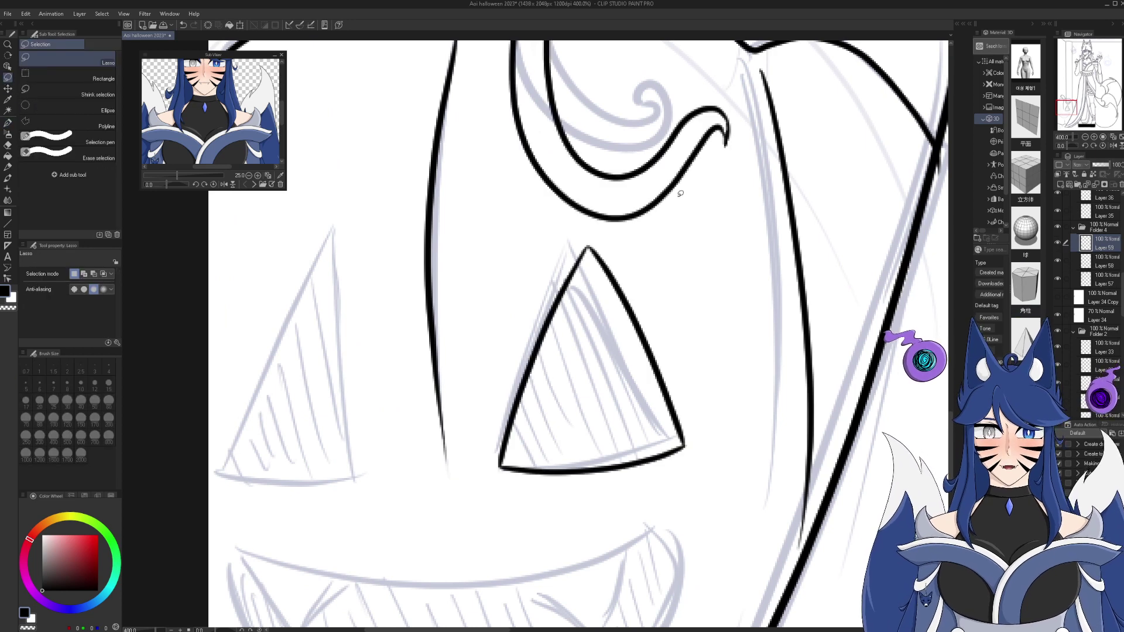
pyautogui.moveTo(542, 253)
pyautogui.mouseDown()
pyautogui.moveTo(720, 442)
pyautogui.moveTo(634, 286)
pyautogui.mouseUp()
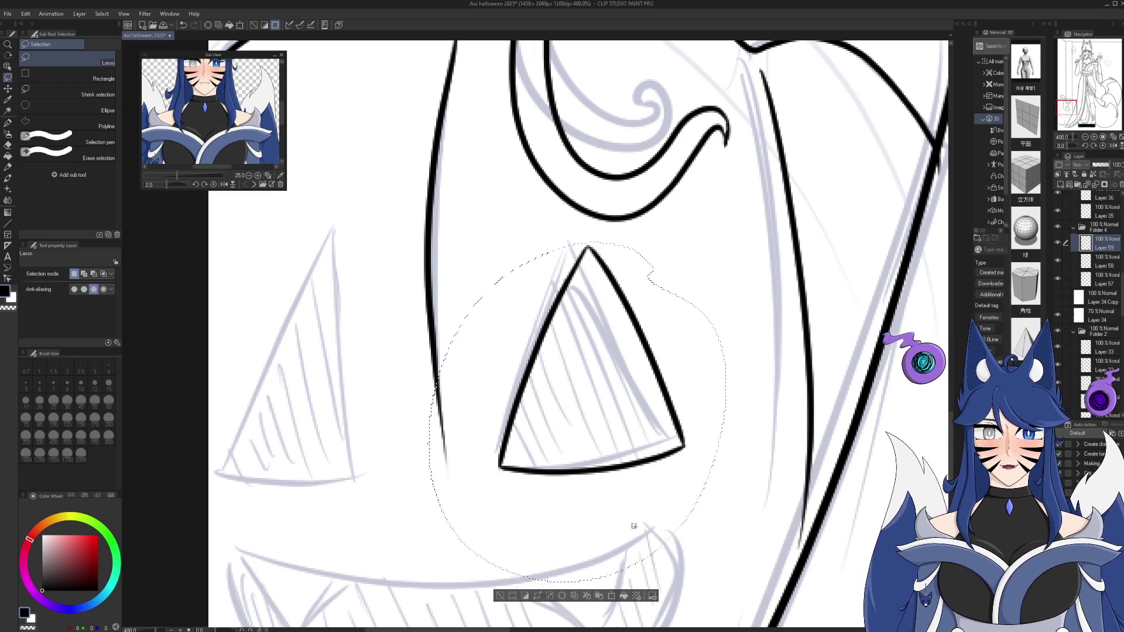
pyautogui.click(599, 597)
# - Flip the eye copy horizontally, position it over the left eye sketch, and merge it down into Layer 59
pyautogui.click(611, 596)
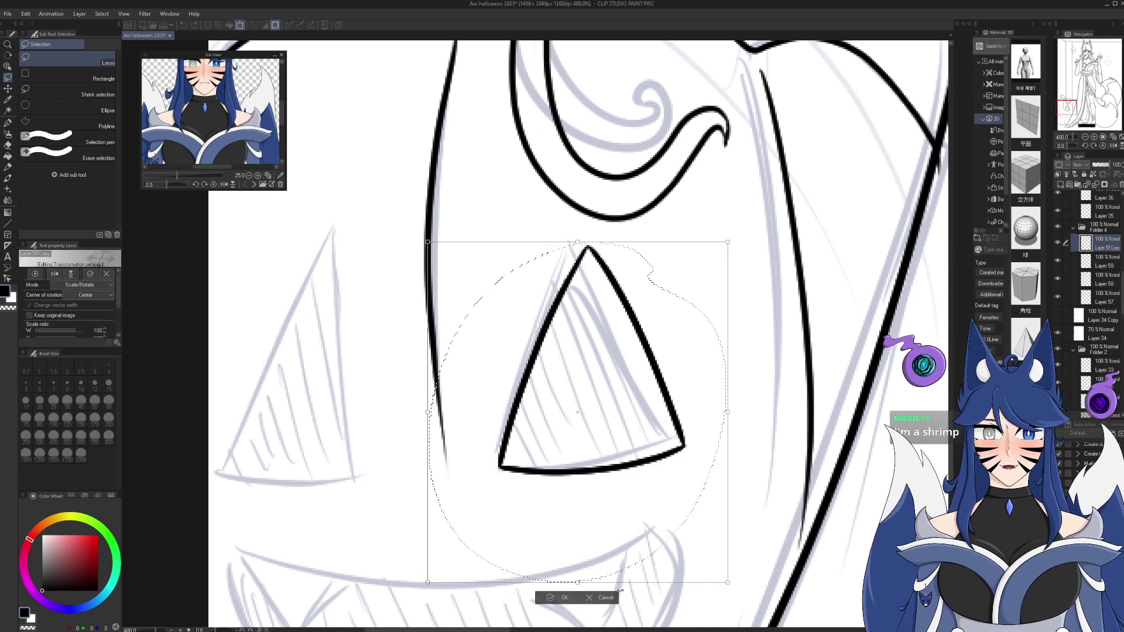
pyautogui.click(55, 274)
pyautogui.moveTo(686, 475); pyautogui.dragTo(414, 476)
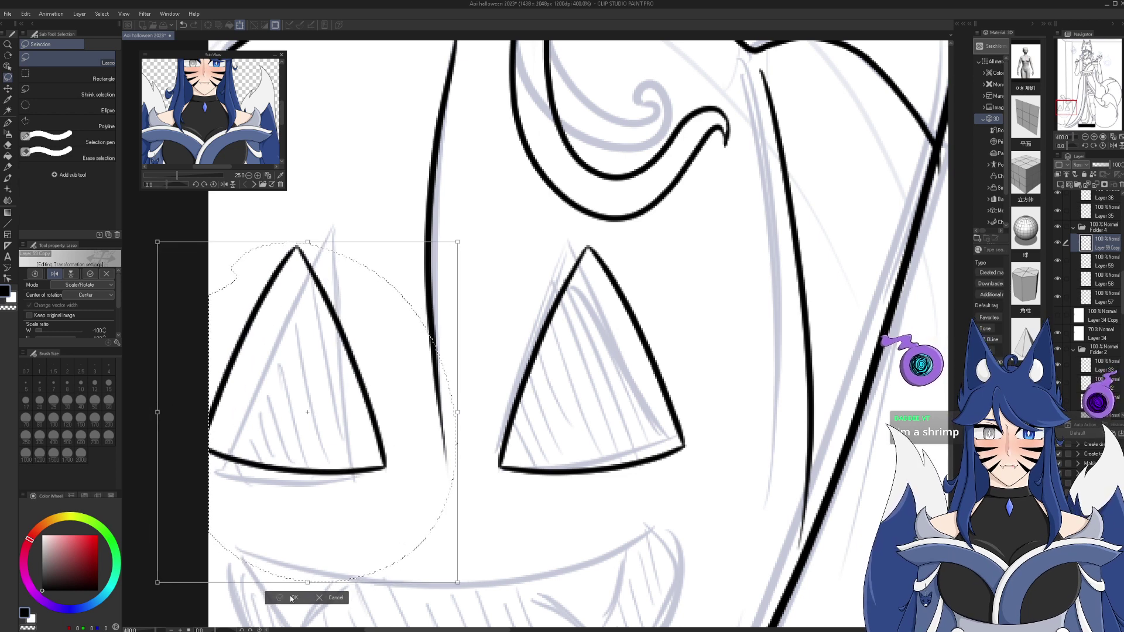
pyautogui.click(290, 599)
pyautogui.click(230, 596)
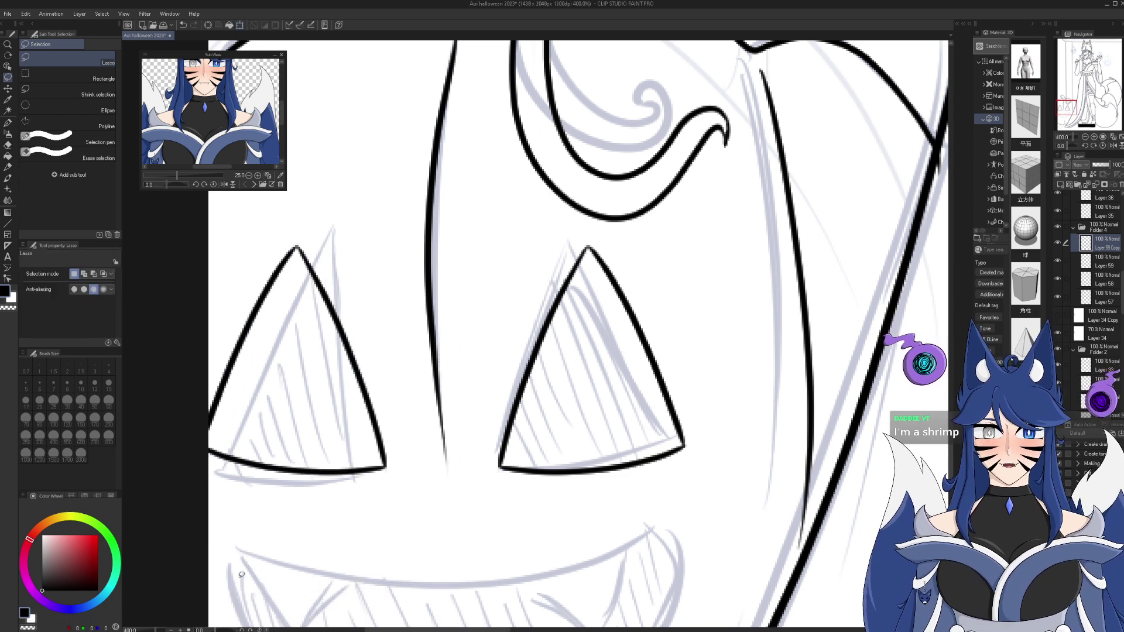
pyautogui.click(1097, 185)
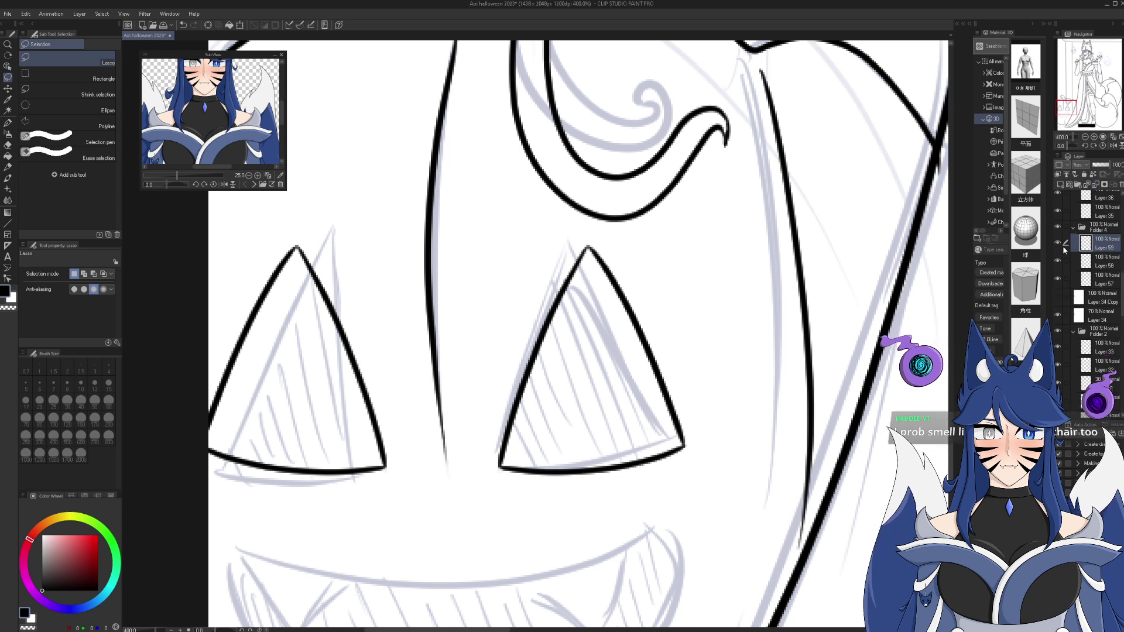
pyautogui.click(1058, 243)
pyautogui.click(1058, 243)
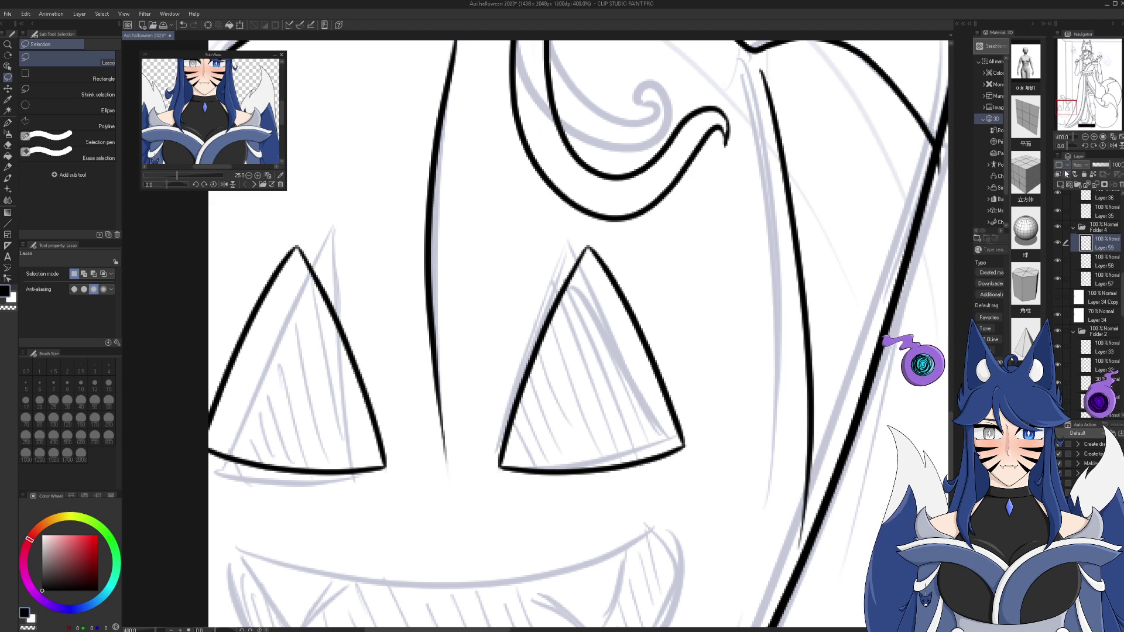
# - Lasso the pumpkin's right eye on Layer 59 and shift it slightly to the right, away from the central groove
pyautogui.click(1085, 137)
pyautogui.moveTo(1077, 106); pyautogui.dragTo(1075, 108)
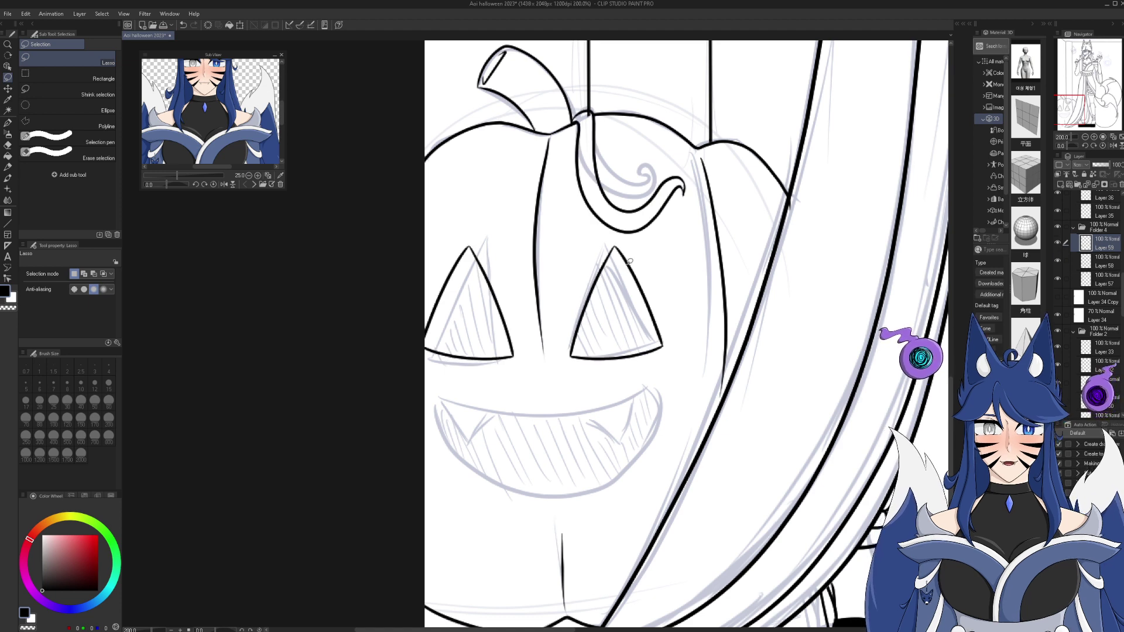
pyautogui.moveTo(615, 241)
pyautogui.mouseDown()
pyautogui.moveTo(586, 404)
pyautogui.moveTo(671, 394)
pyautogui.mouseUp()
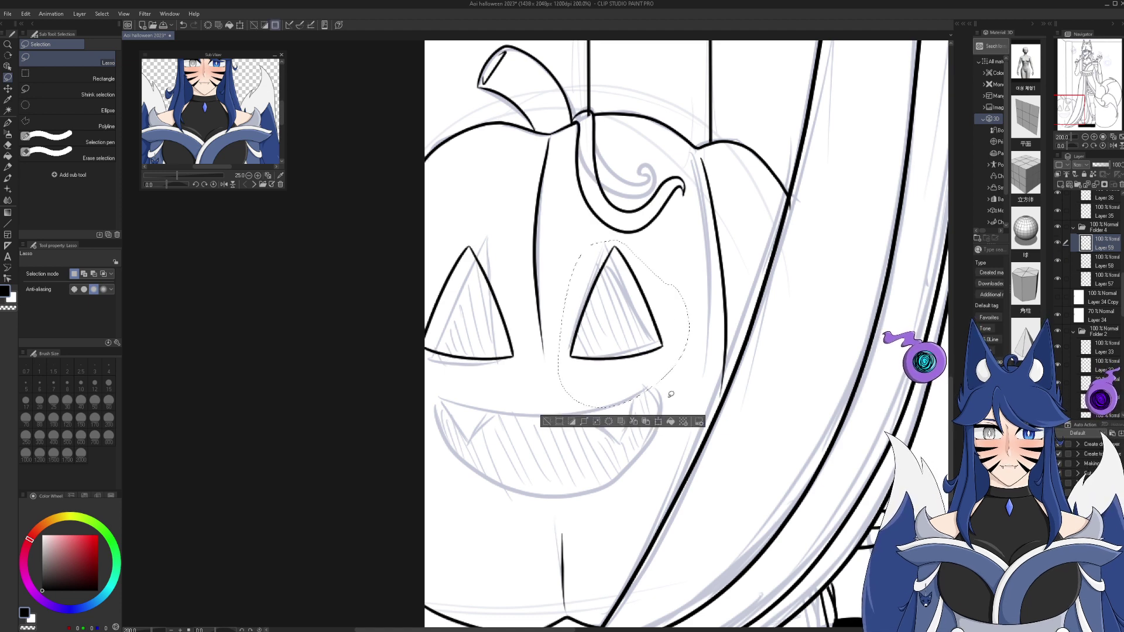
pyautogui.click(659, 421)
pyautogui.moveTo(633, 359); pyautogui.dragTo(646, 359)
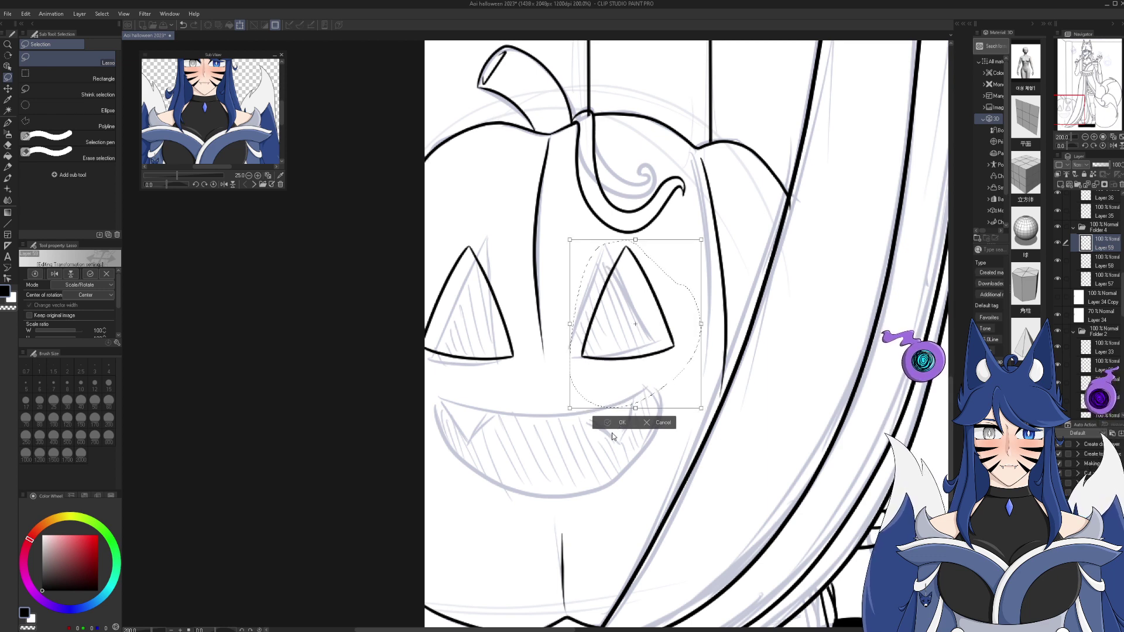
pyautogui.click(621, 422)
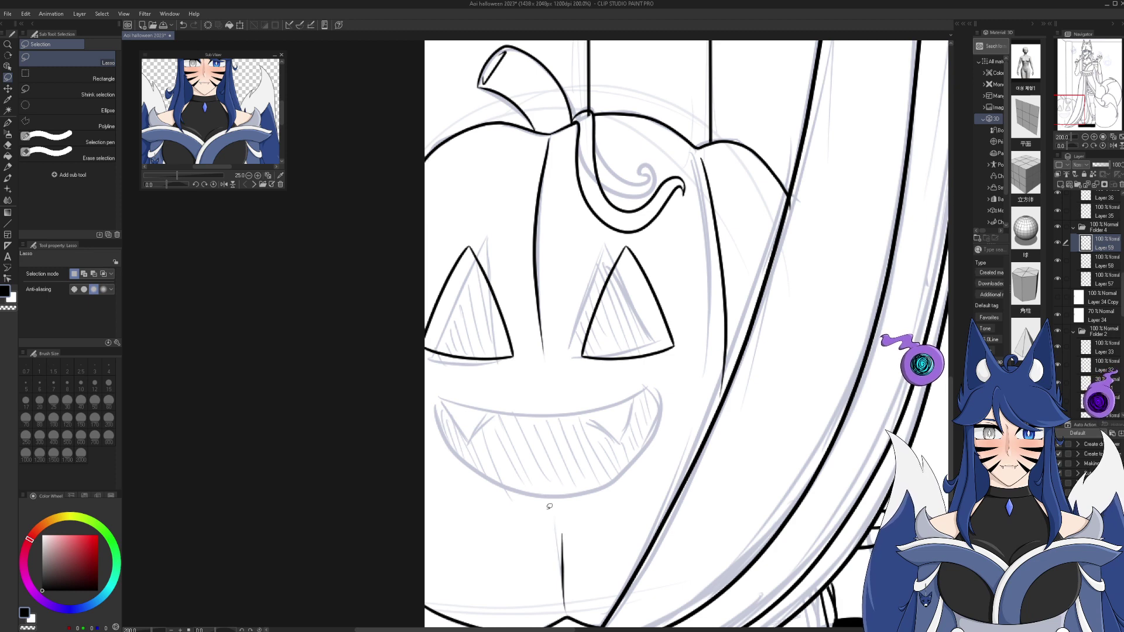
# - Add a new layer above Layer 59 in Folder 4 and ready the Wolf Pen for inking the mouth
pyautogui.click(8, 124)
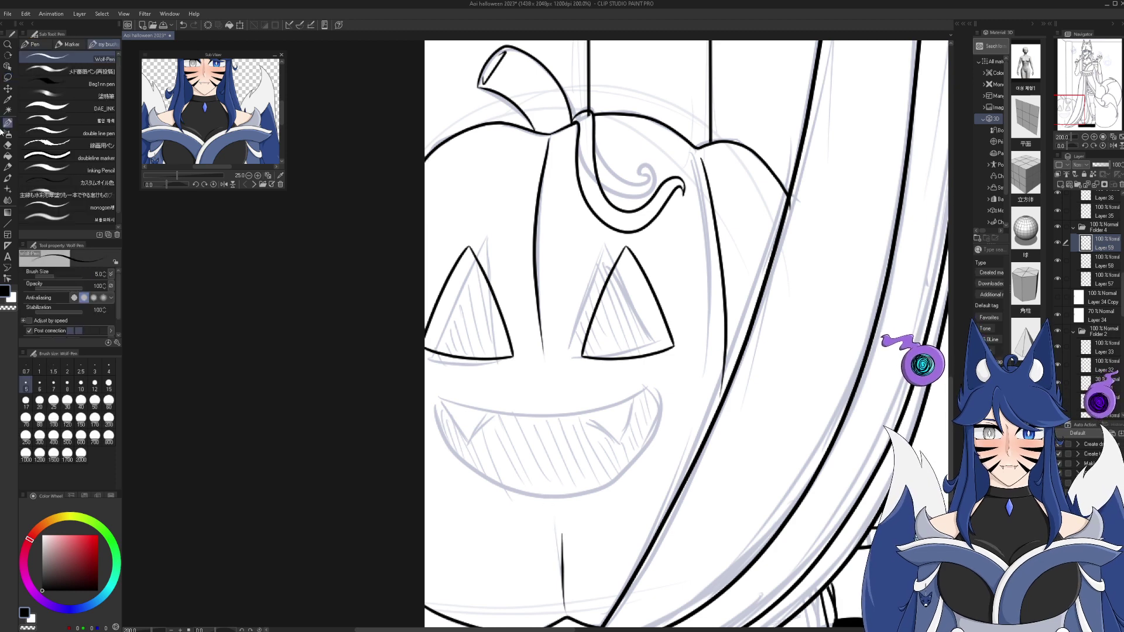
pyautogui.click(1056, 245)
pyautogui.click(1056, 245)
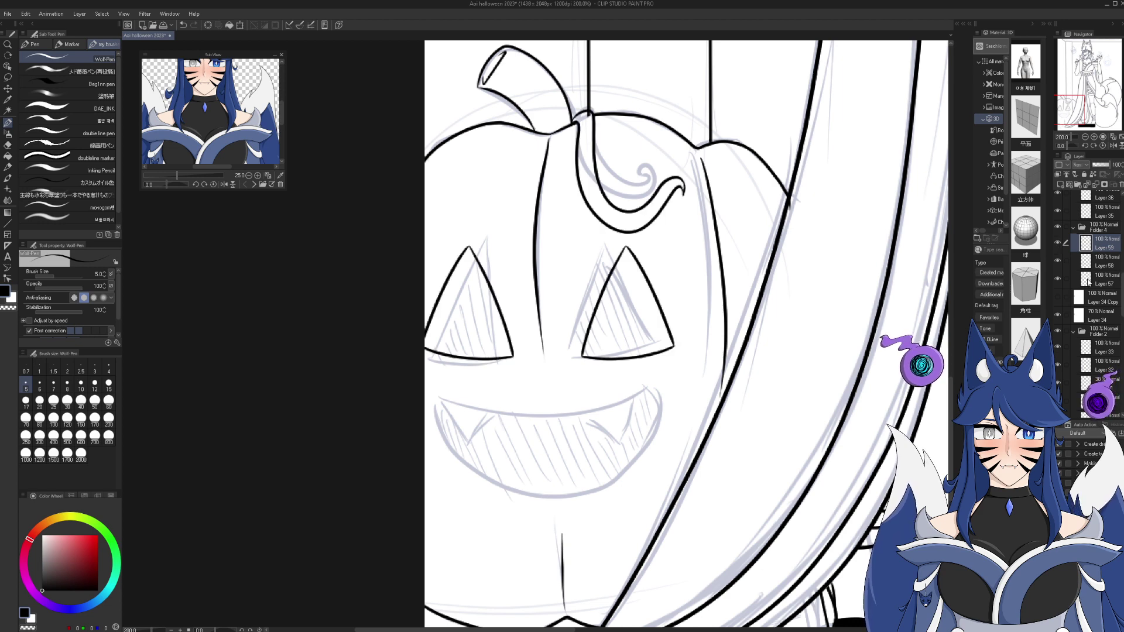
pyautogui.click(1063, 281)
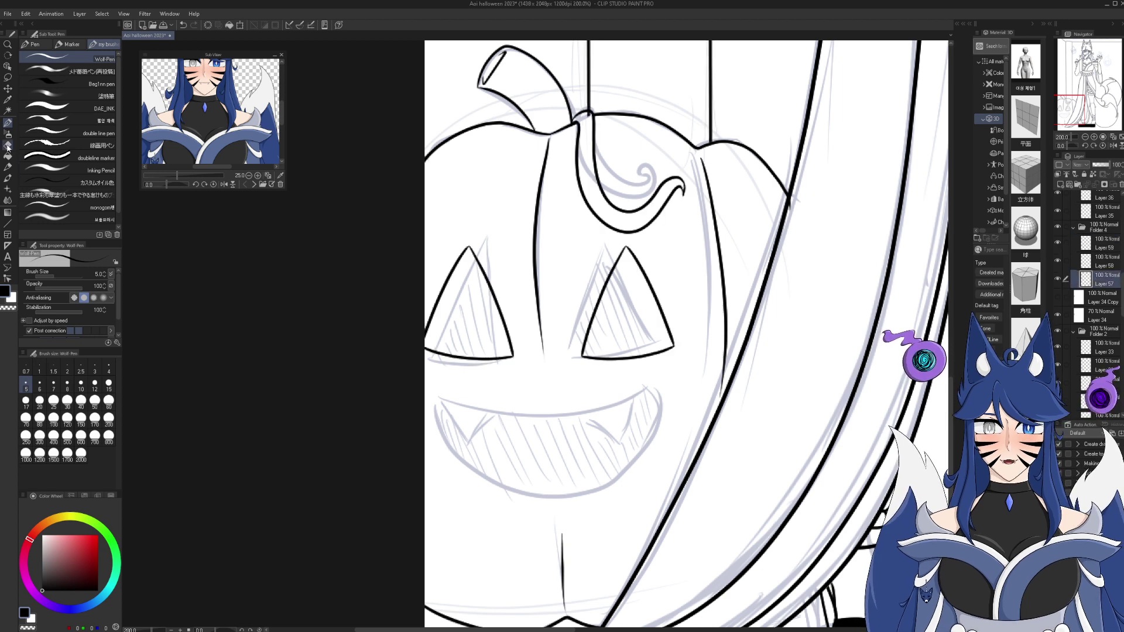
pyautogui.press('e')
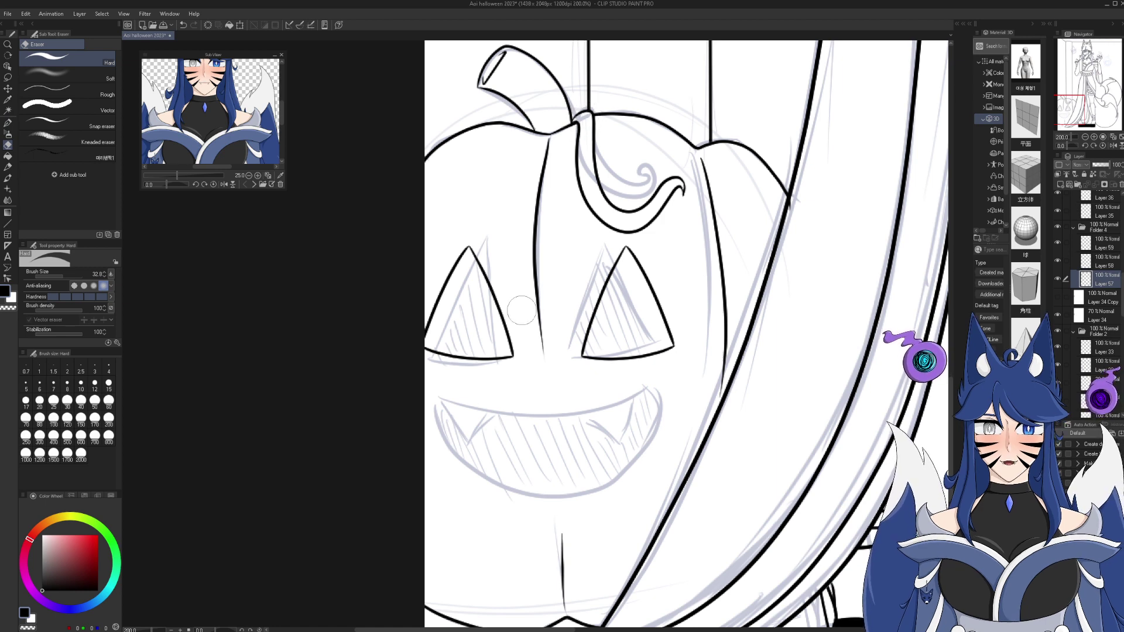
pyautogui.press('p')
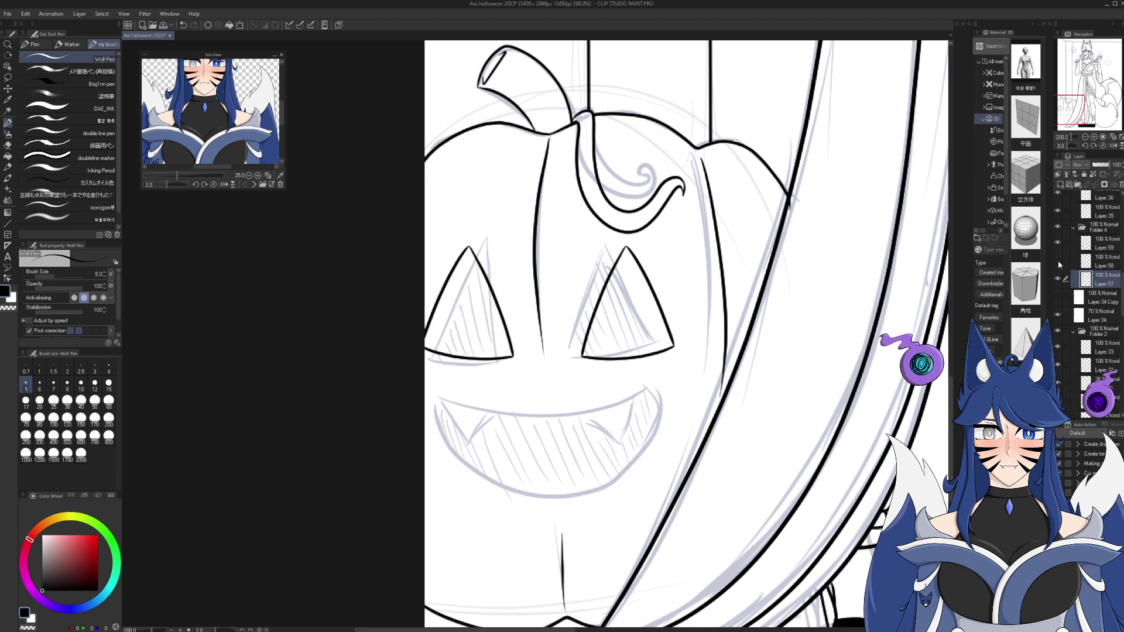
pyautogui.hotkey('ctrl', 'shift', 'n')
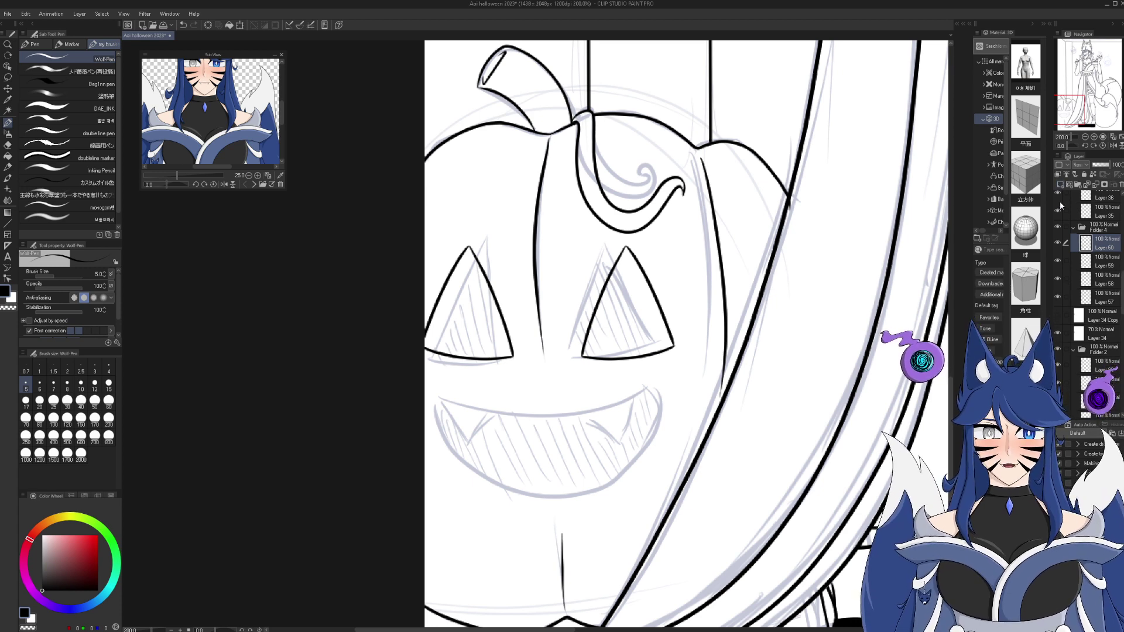
pyautogui.click(1112, 146)
pyautogui.click(1112, 147)
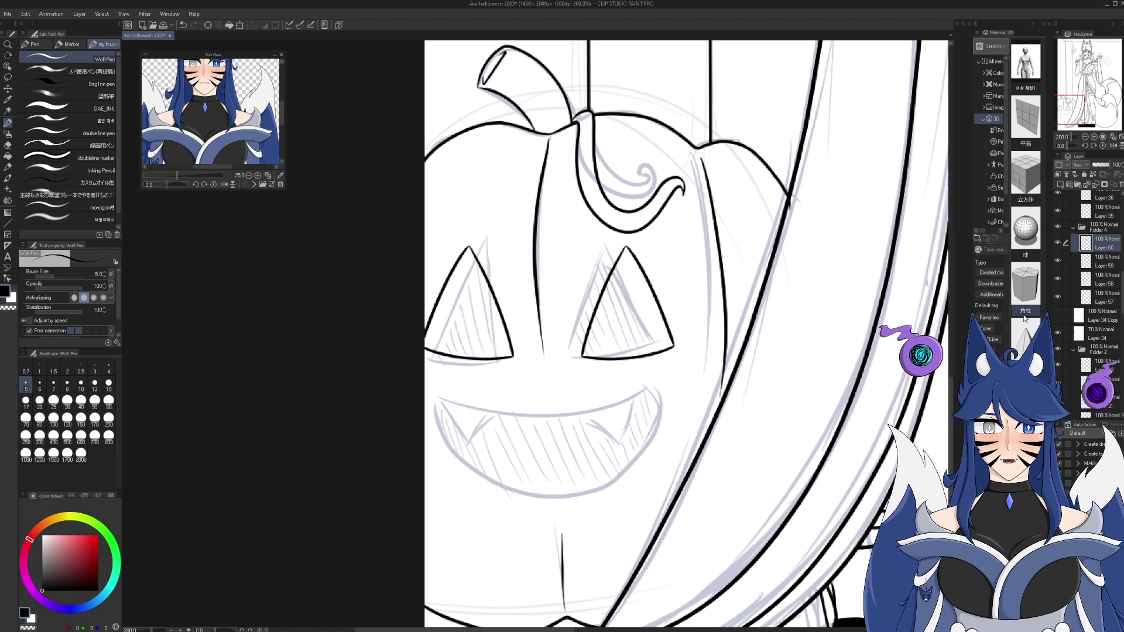
pyautogui.moveTo(1069, 147); pyautogui.dragTo(1076, 147)
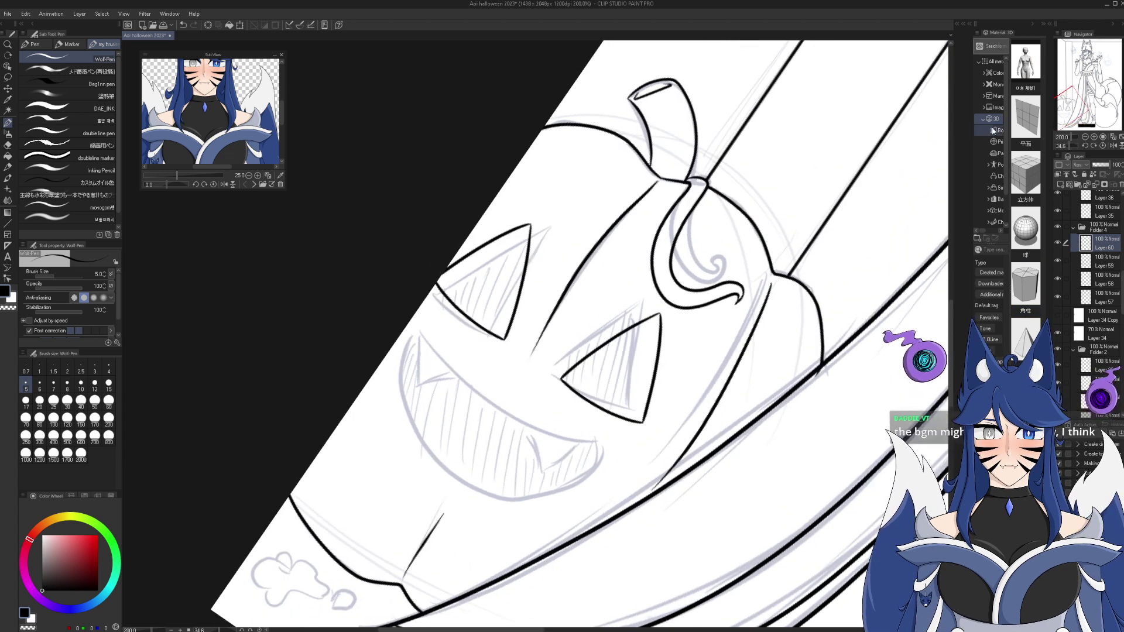
pyautogui.moveTo(417, 335); pyautogui.dragTo(419, 388)
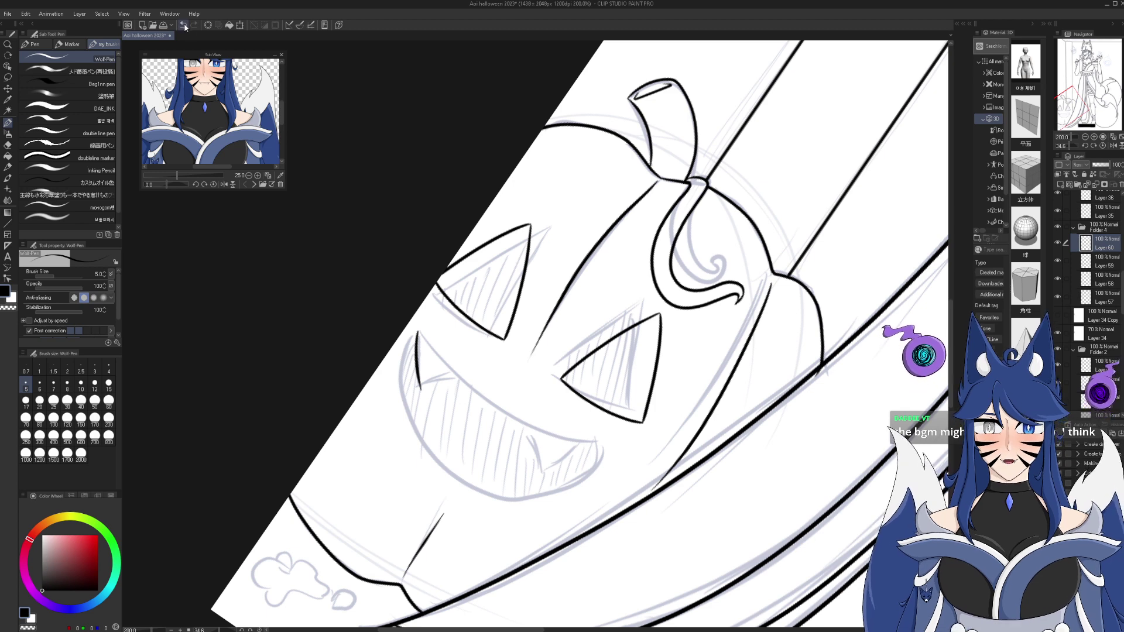
pyautogui.click(1104, 146)
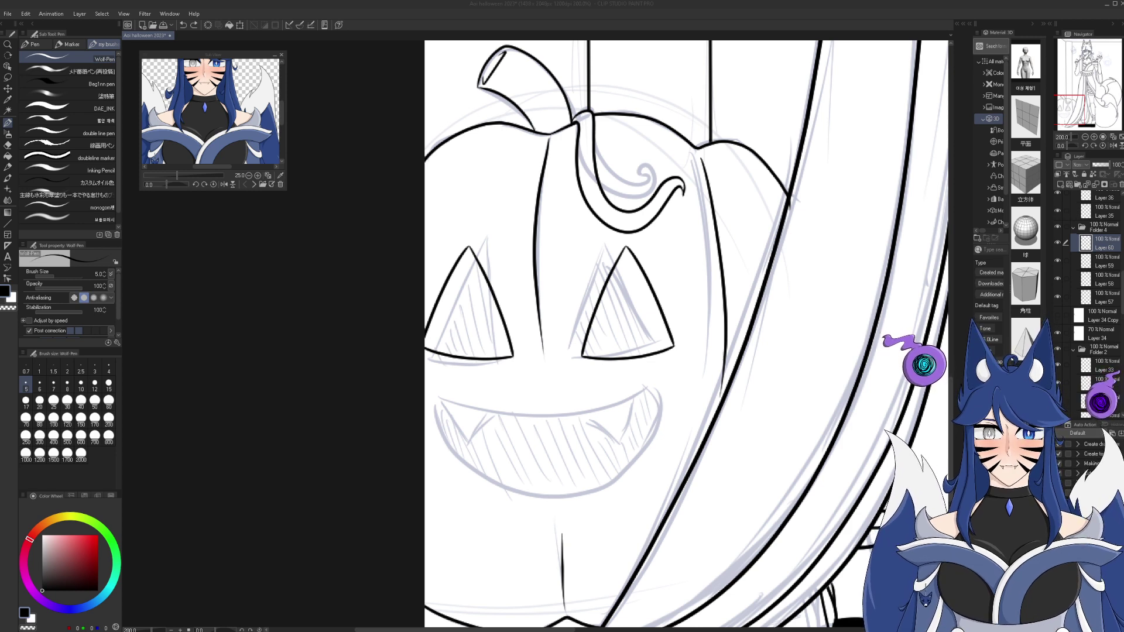
# - Ink the mouth's left fang on Layer 60 as a downward-pointing triangle with a curved inner side, redrawing its top edge
pyautogui.click(501, 444)
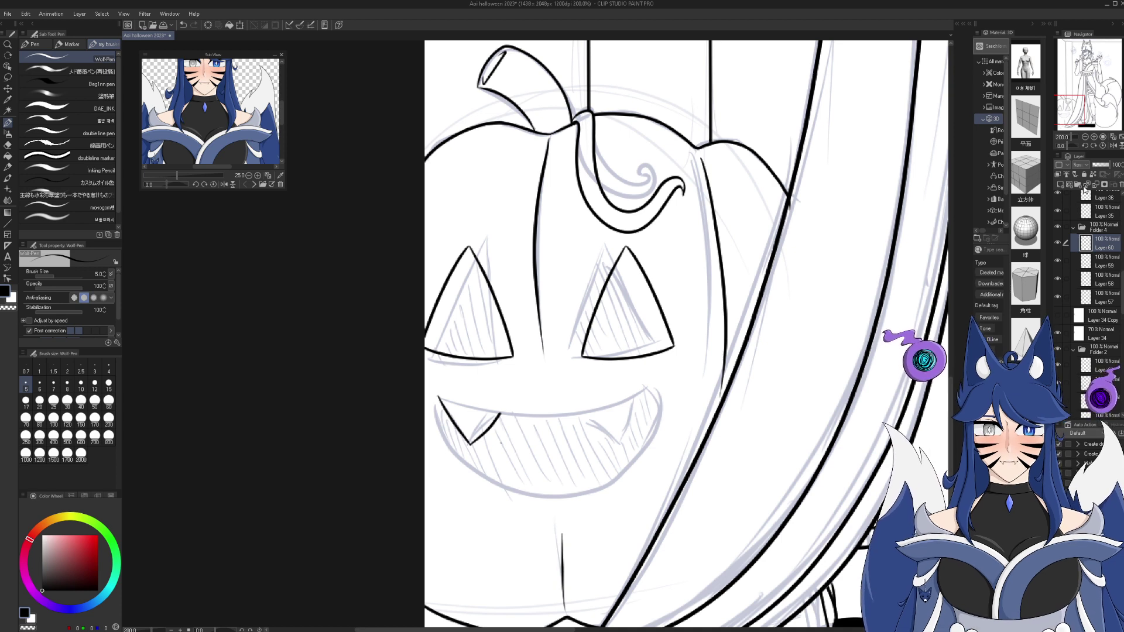
pyautogui.click(1093, 145)
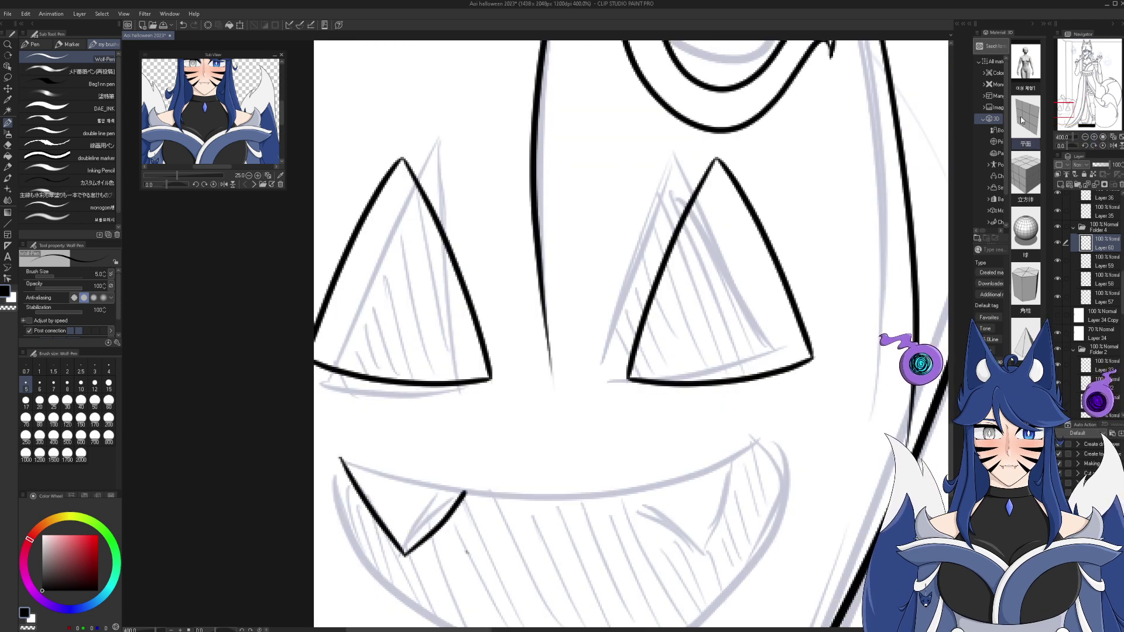
pyautogui.press('e')
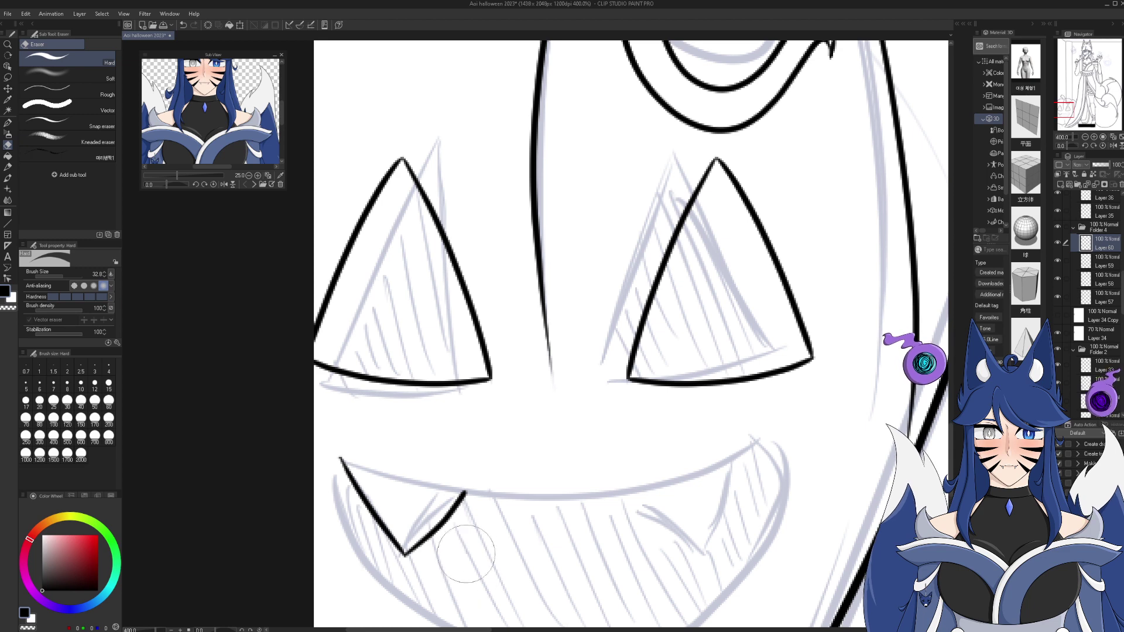
pyautogui.press('p')
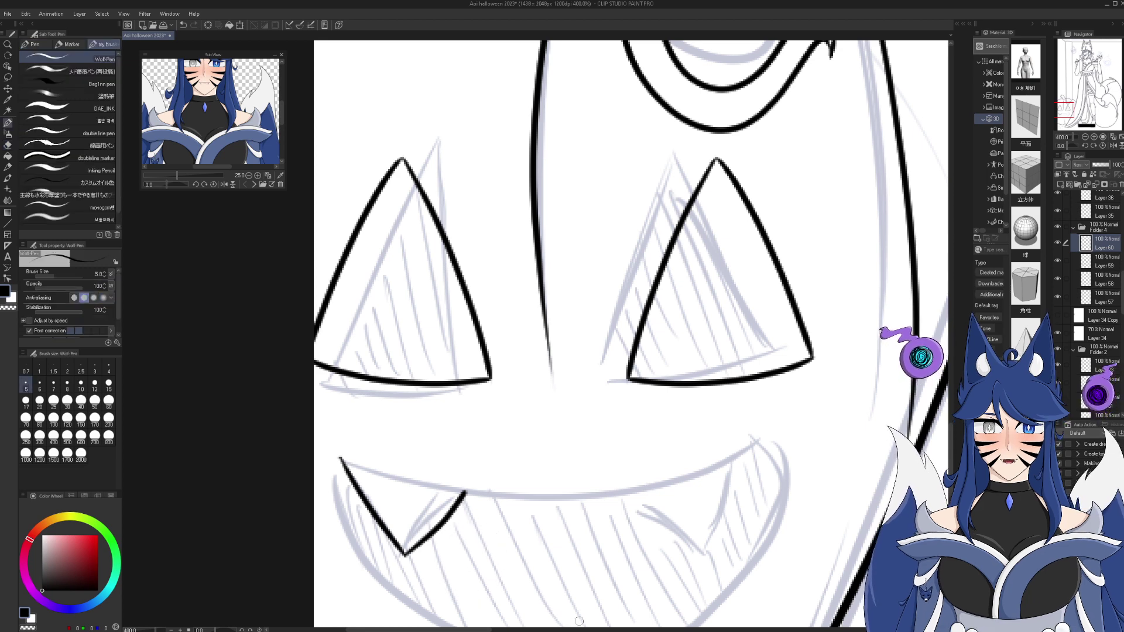
pyautogui.moveTo(339, 456); pyautogui.dragTo(470, 495)
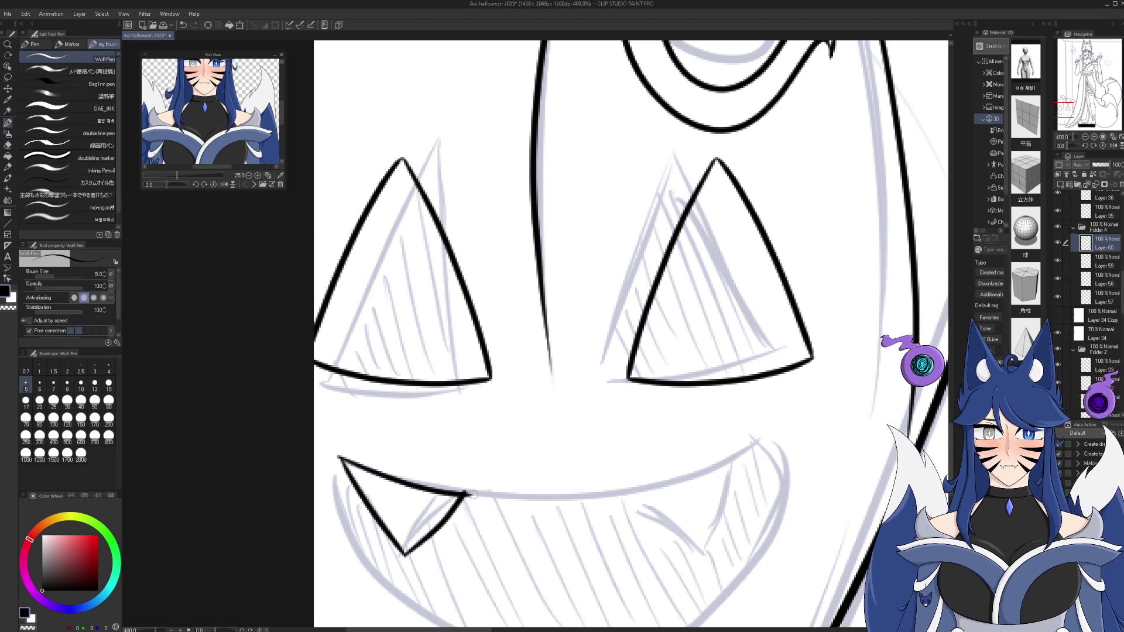
pyautogui.click(183, 25)
pyautogui.moveTo(367, 467); pyautogui.dragTo(469, 494)
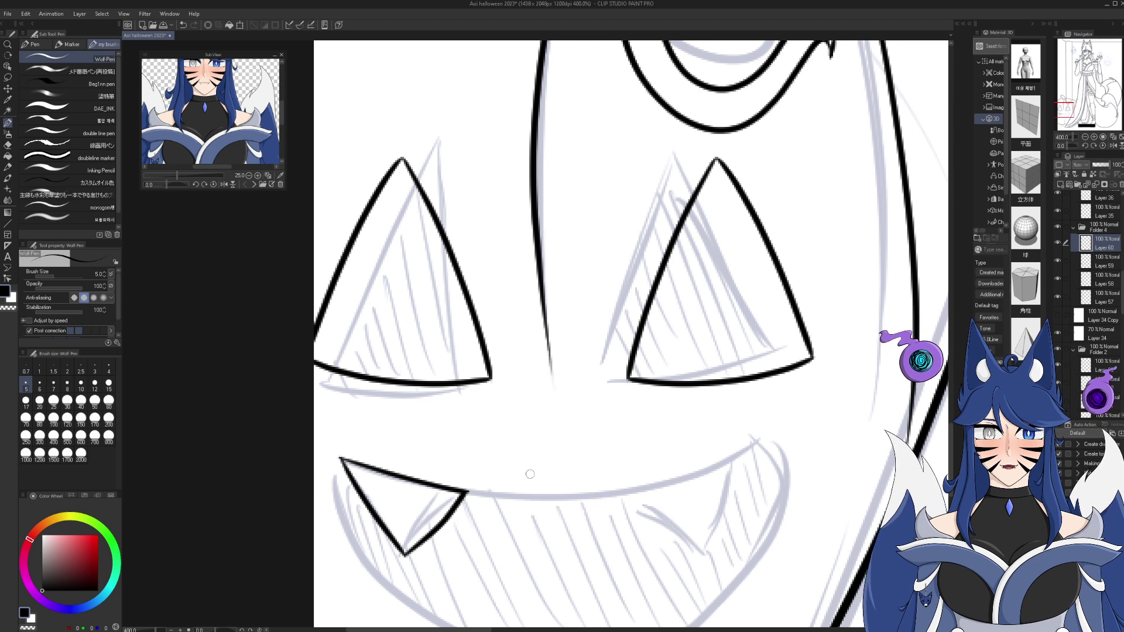
# - Examine the whole illustration's line art in normal and mirrored view to check the pumpkin face's balance
pyautogui.click(1086, 138)
pyautogui.click(1086, 137)
pyautogui.click(1086, 138)
pyautogui.moveTo(1082, 95)
pyautogui.mouseDown()
pyautogui.moveTo(1106, 72)
pyautogui.moveTo(1093, 78)
pyautogui.mouseUp()
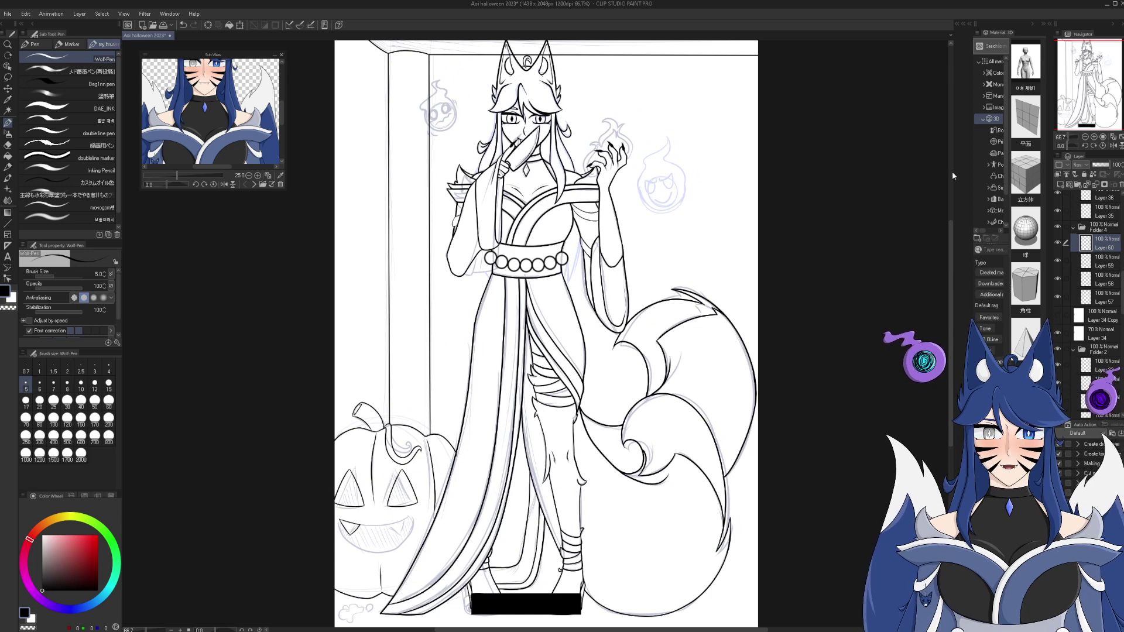
pyautogui.click(1113, 145)
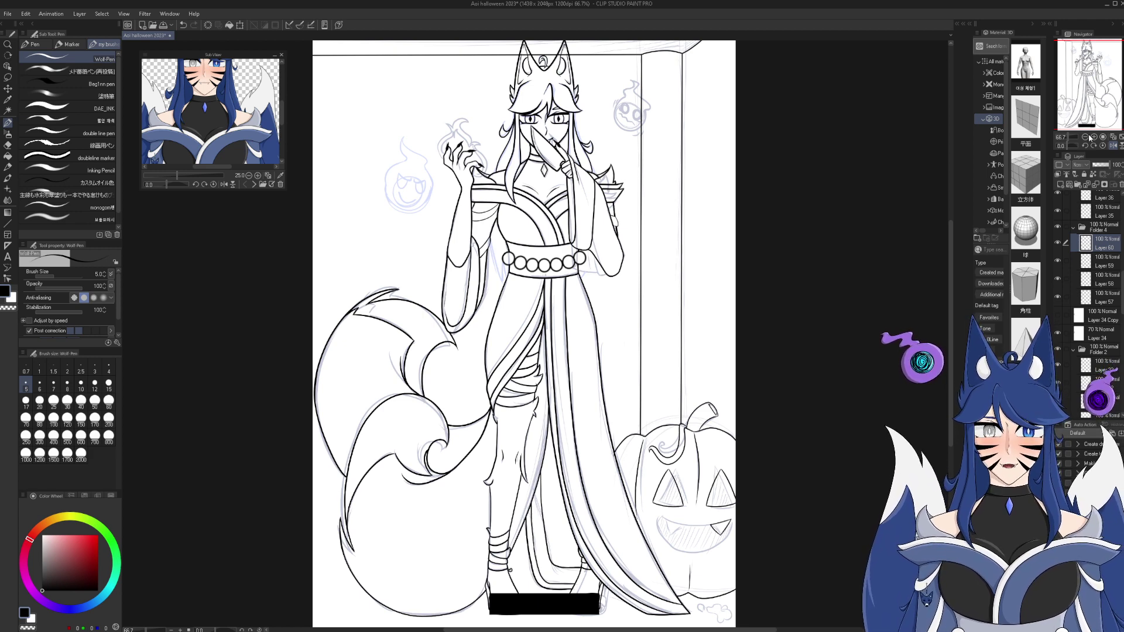
pyautogui.click(1111, 146)
# - Ink the pumpkin's grin on Layer 60, curving the upper lip from the left fang and closing the mouth with a rounded lower edge
pyautogui.moveTo(1091, 73)
pyautogui.mouseDown()
pyautogui.moveTo(1076, 87)
pyautogui.moveTo(1084, 93)
pyautogui.mouseUp()
pyautogui.click(1095, 137)
pyautogui.click(1095, 137)
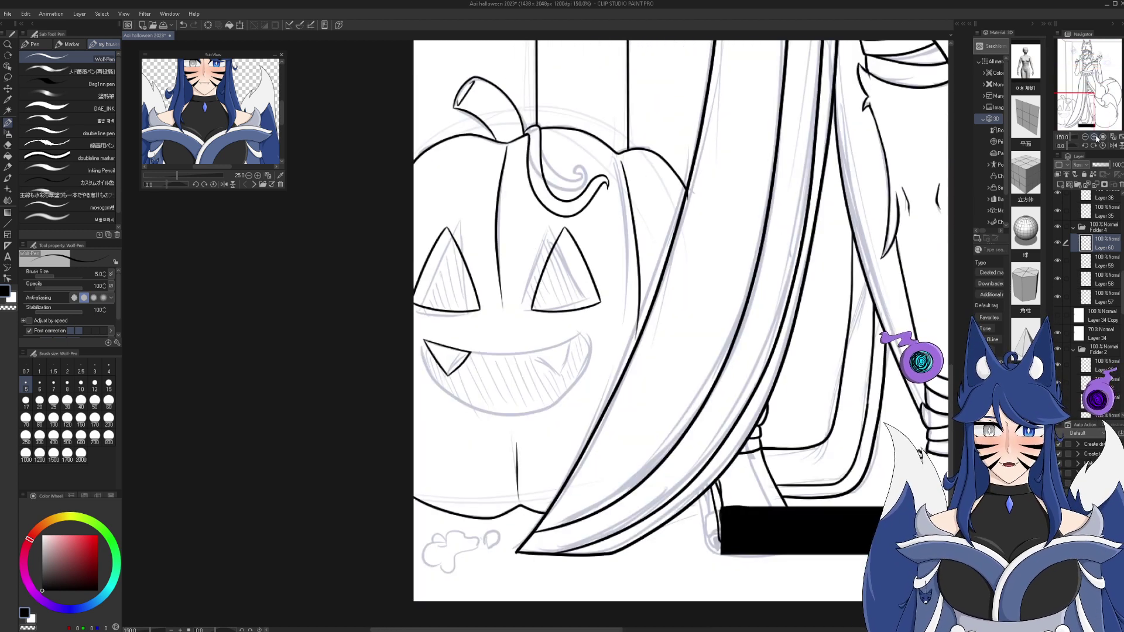
pyautogui.click(1095, 137)
pyautogui.click(1094, 137)
pyautogui.click(1095, 137)
pyautogui.moveTo(1069, 109); pyautogui.dragTo(1067, 112)
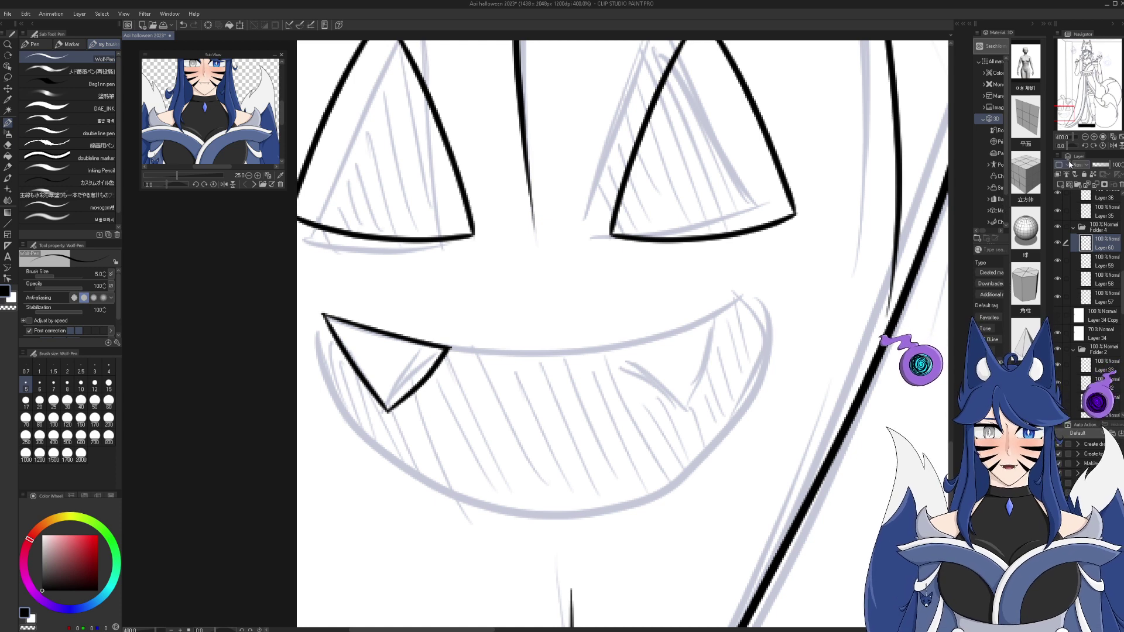
pyautogui.moveTo(1068, 146); pyautogui.dragTo(1070, 147)
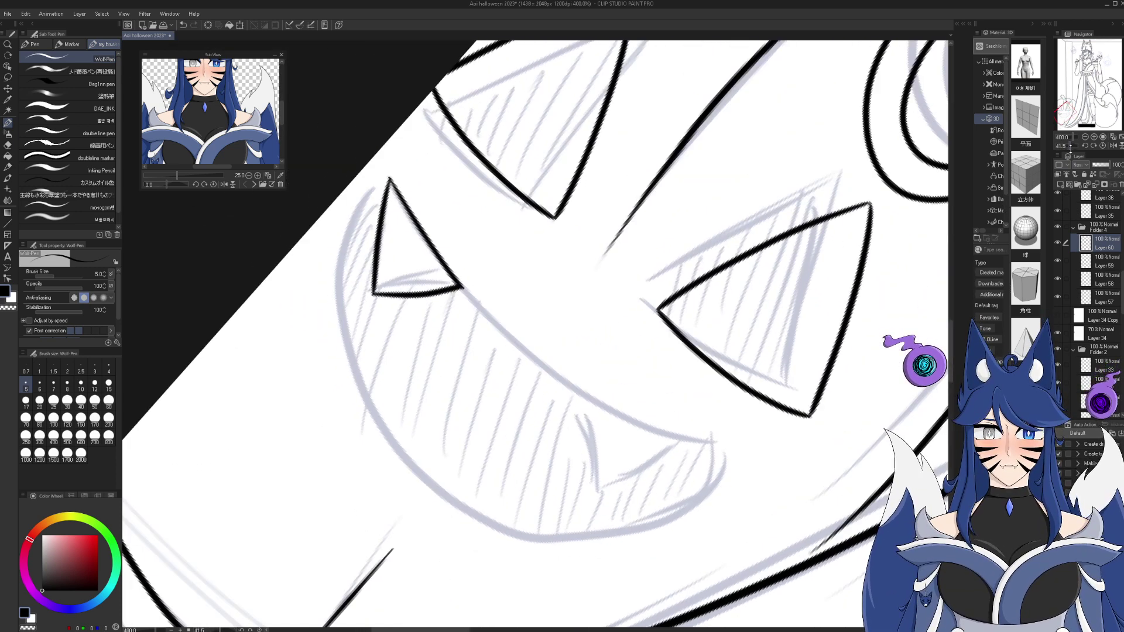
pyautogui.moveTo(455, 279)
pyautogui.mouseDown()
pyautogui.moveTo(594, 403)
pyautogui.moveTo(683, 441)
pyautogui.moveTo(727, 446)
pyautogui.mouseUp()
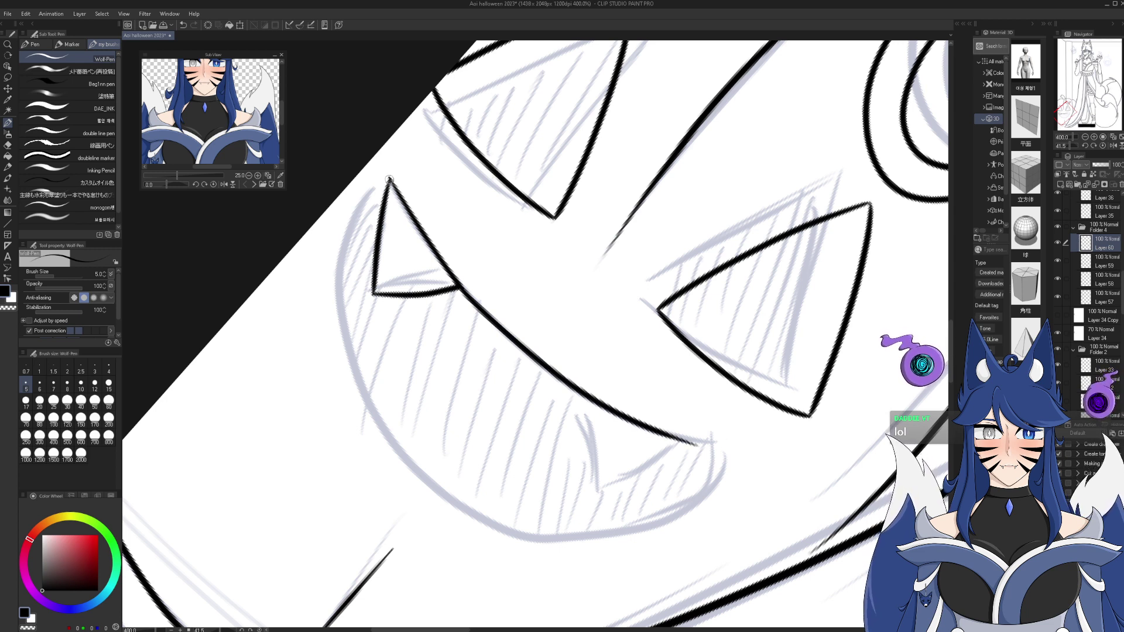
pyautogui.moveTo(384, 189)
pyautogui.mouseDown()
pyautogui.moveTo(357, 236)
pyautogui.moveTo(345, 328)
pyautogui.moveTo(375, 433)
pyautogui.moveTo(424, 493)
pyautogui.moveTo(514, 523)
pyautogui.moveTo(604, 523)
pyautogui.moveTo(706, 447)
pyautogui.mouseUp()
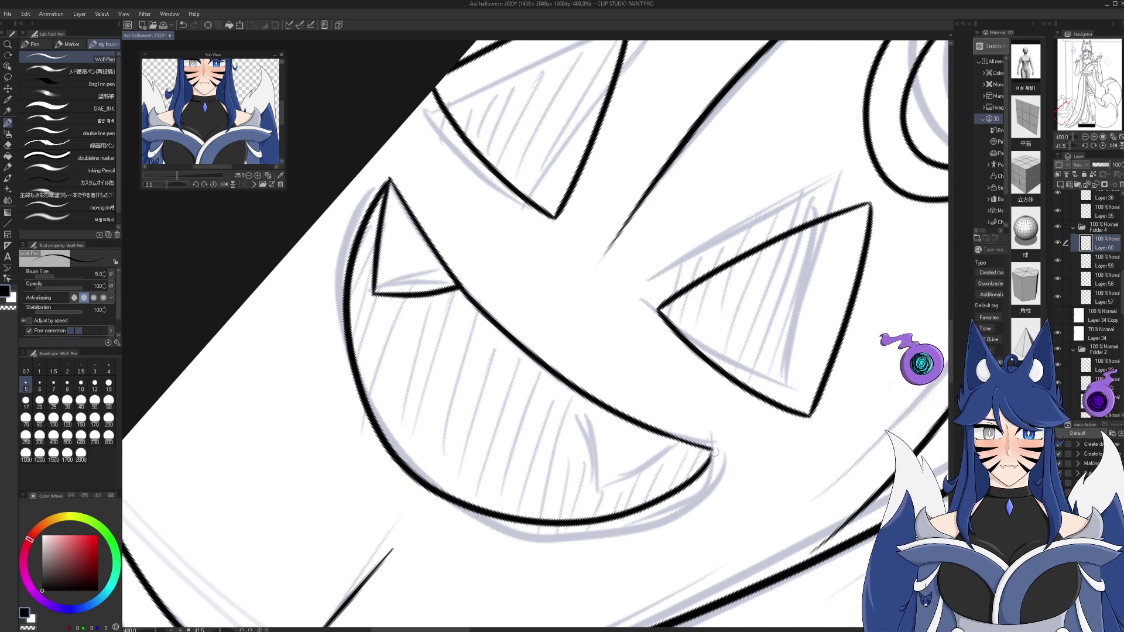
pyautogui.click(1102, 147)
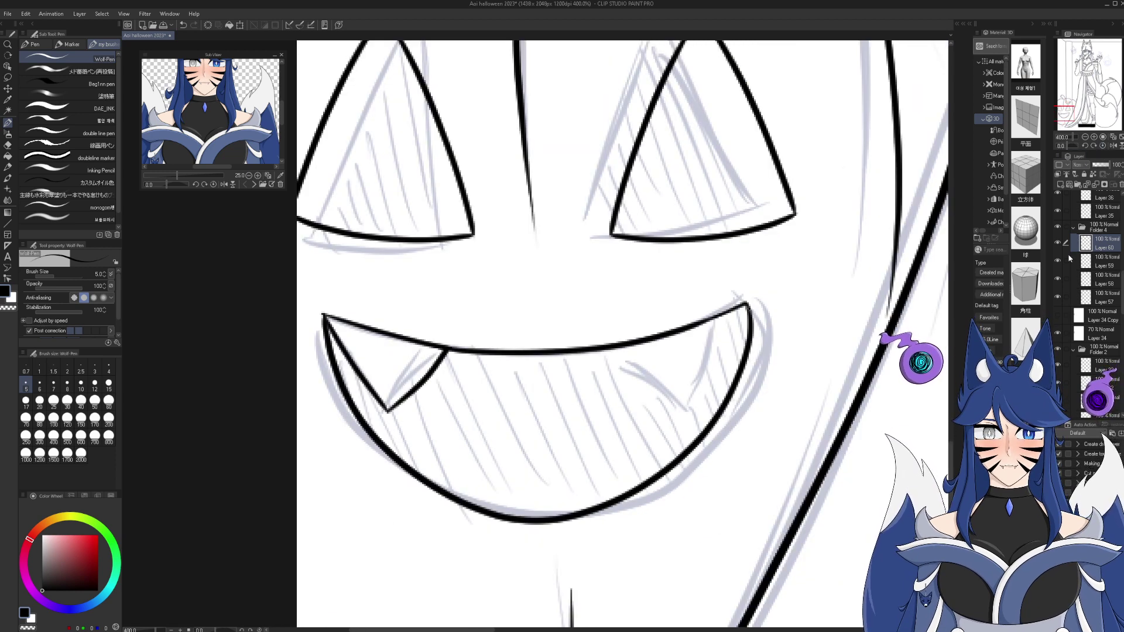
# - Thicken the right end of the upper lip line on Layer 60 up to the mouth's right corner
pyautogui.click(1085, 137)
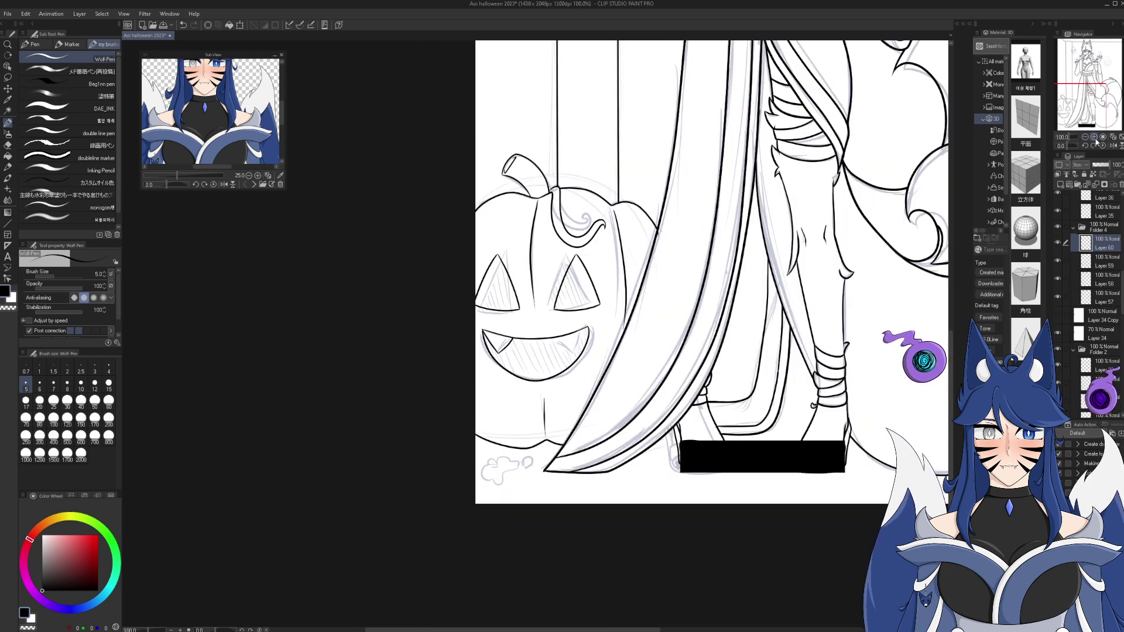
pyautogui.click(1094, 146)
pyautogui.click(1102, 146)
pyautogui.click(1094, 138)
pyautogui.click(1094, 137)
pyautogui.click(1094, 137)
pyautogui.click(1093, 138)
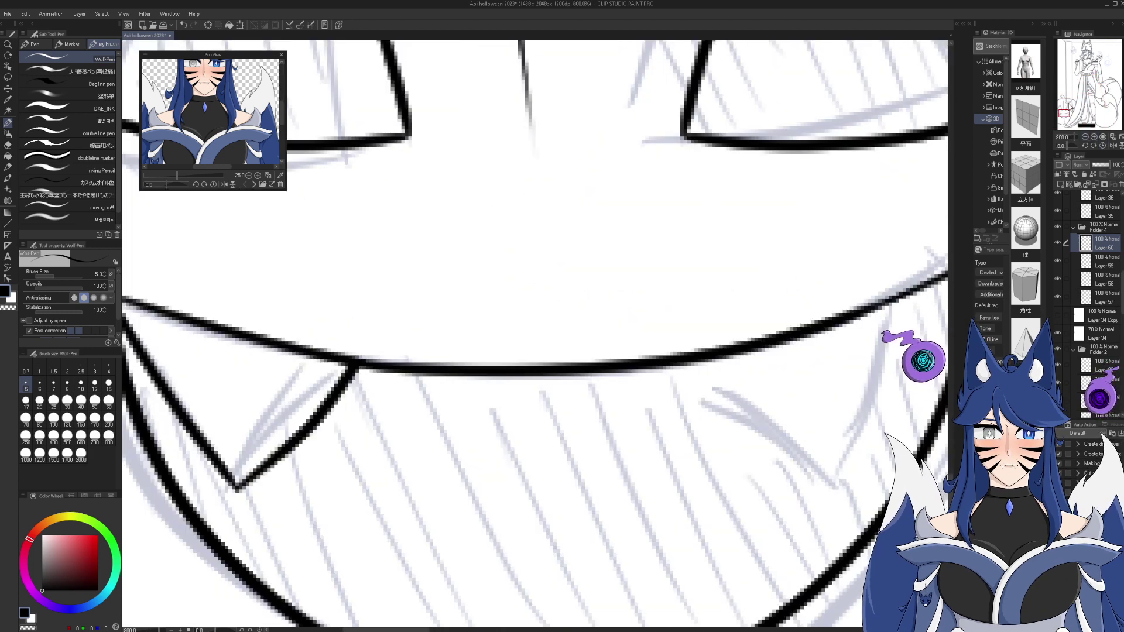
pyautogui.moveTo(1064, 113); pyautogui.dragTo(1067, 114)
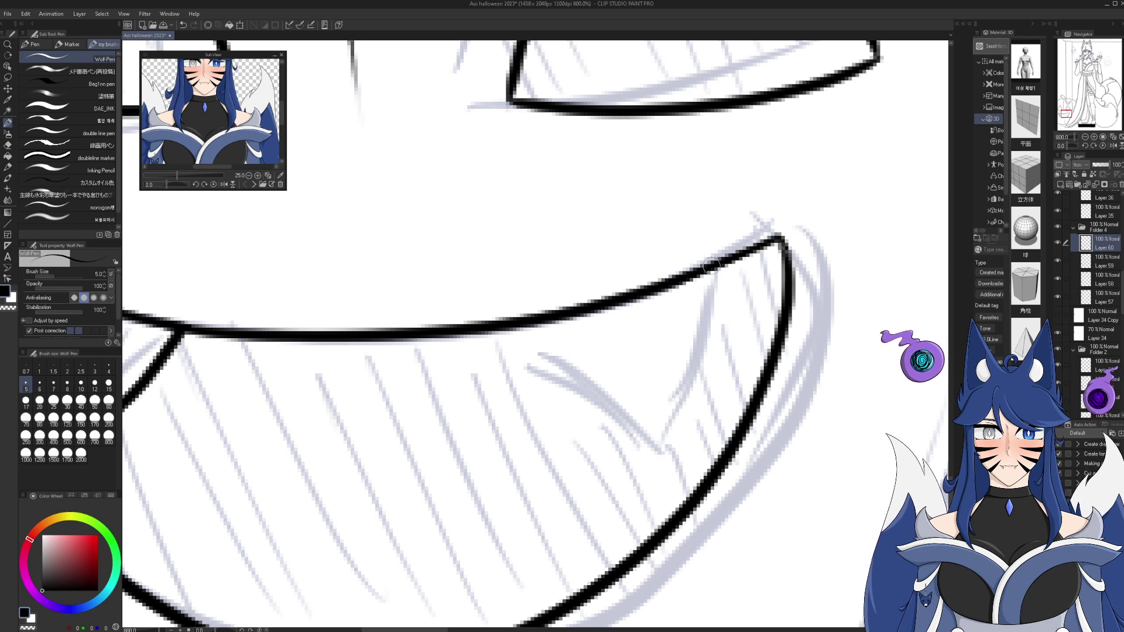
pyautogui.moveTo(652, 289); pyautogui.dragTo(787, 236)
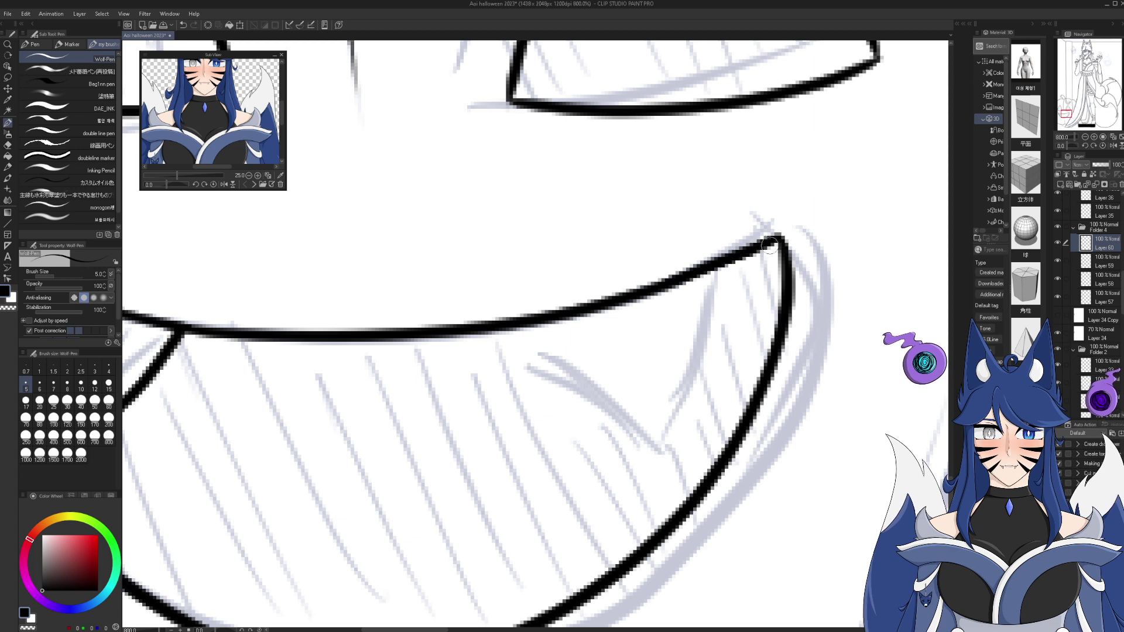
pyautogui.click(1085, 138)
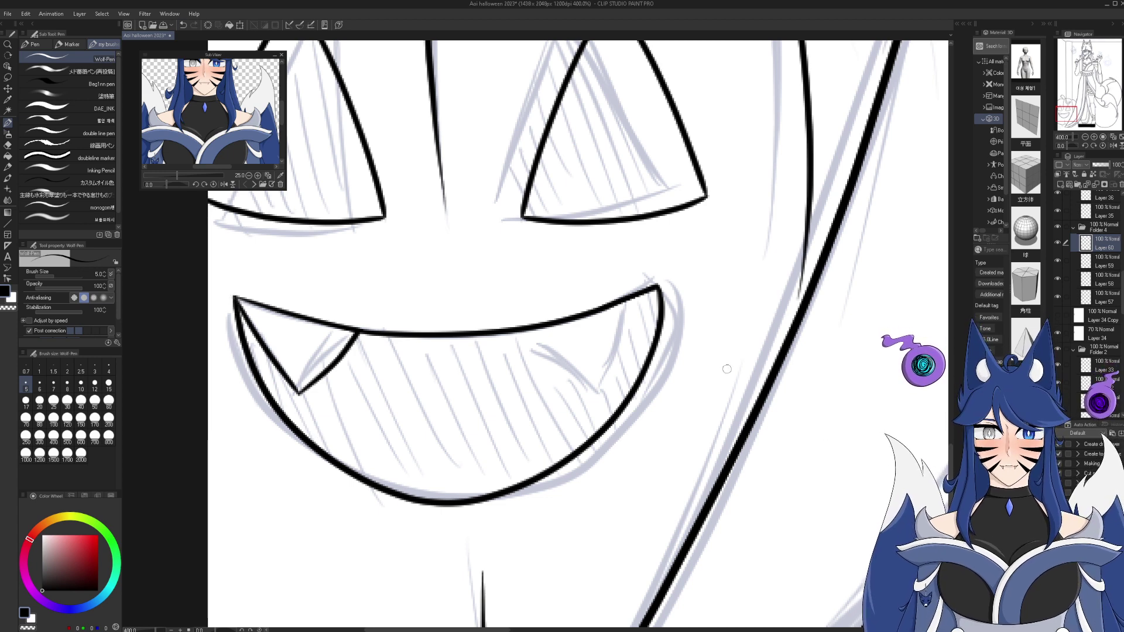
# - Erase the left fang's outer side and redraw it with the Wolf Pen, starting just inside the mouth's left corner
pyautogui.moveTo(1066, 113); pyautogui.dragTo(1061, 114)
pyautogui.click(1094, 137)
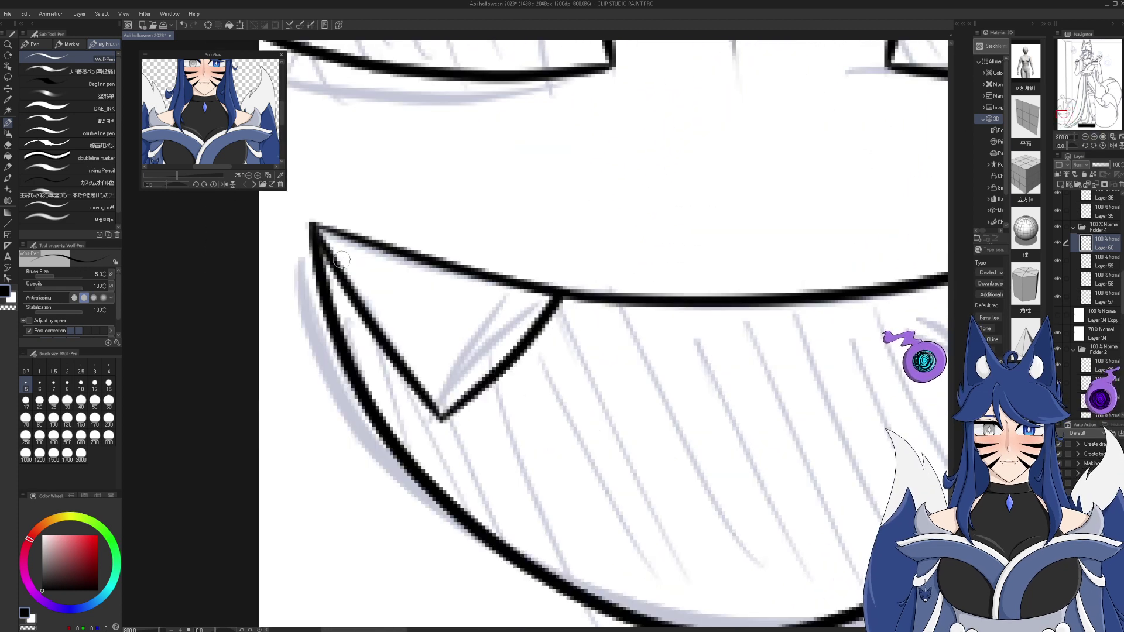
pyautogui.press('e')
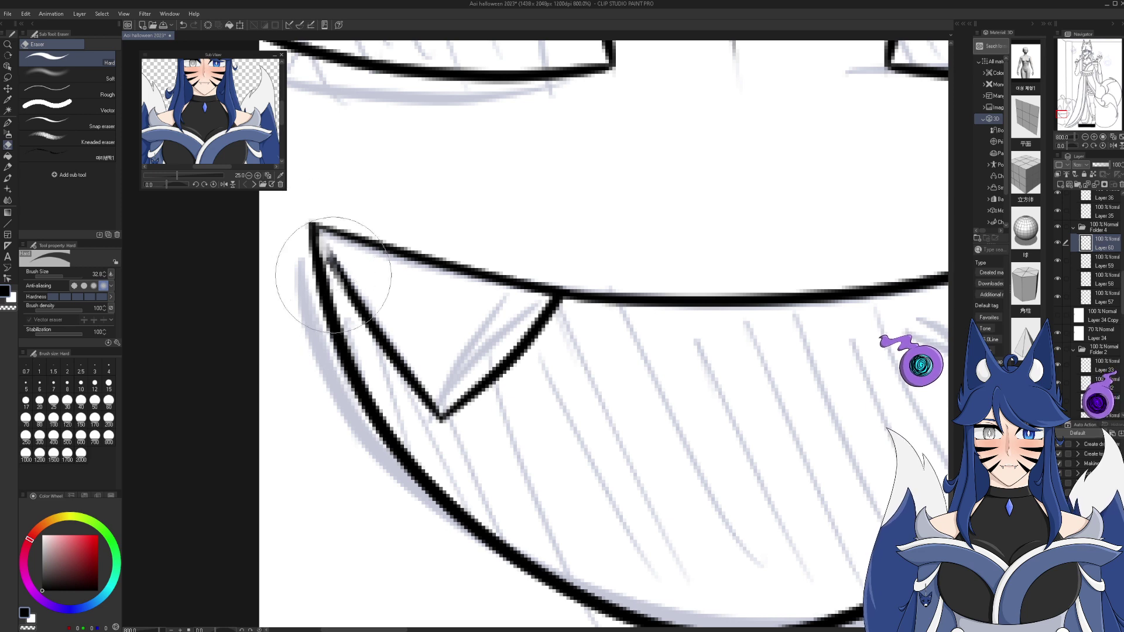
pyautogui.moveTo(322, 223)
pyautogui.mouseDown()
pyautogui.moveTo(406, 392)
pyautogui.moveTo(446, 389)
pyautogui.mouseUp()
pyautogui.press('p')
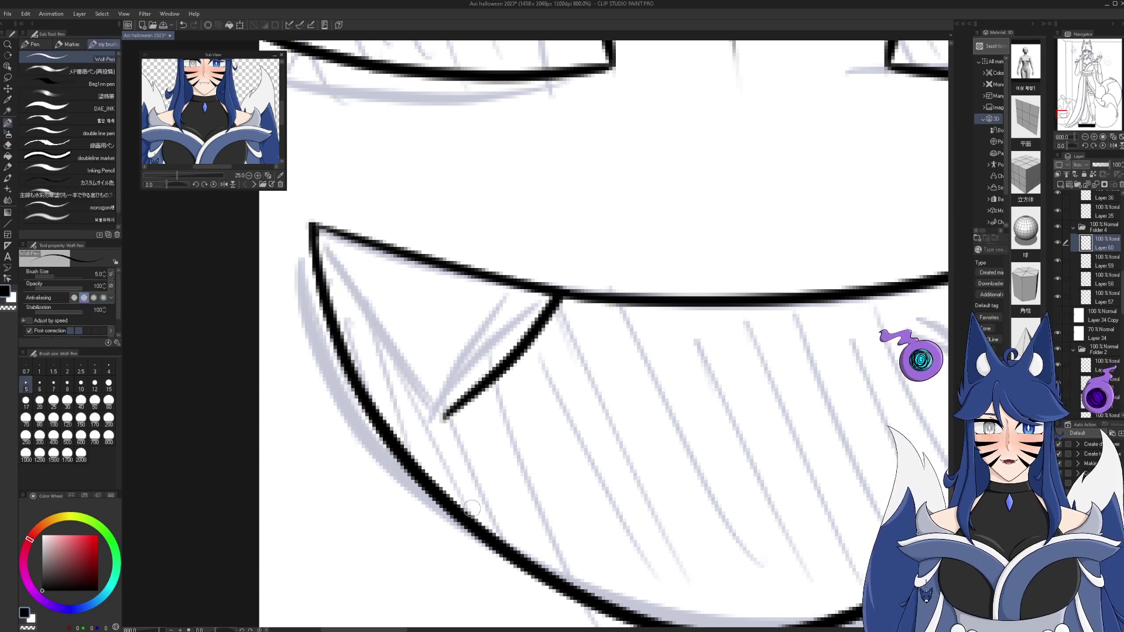
pyautogui.moveTo(443, 414)
pyautogui.mouseDown()
pyautogui.moveTo(363, 315)
pyautogui.moveTo(324, 230)
pyautogui.mouseUp()
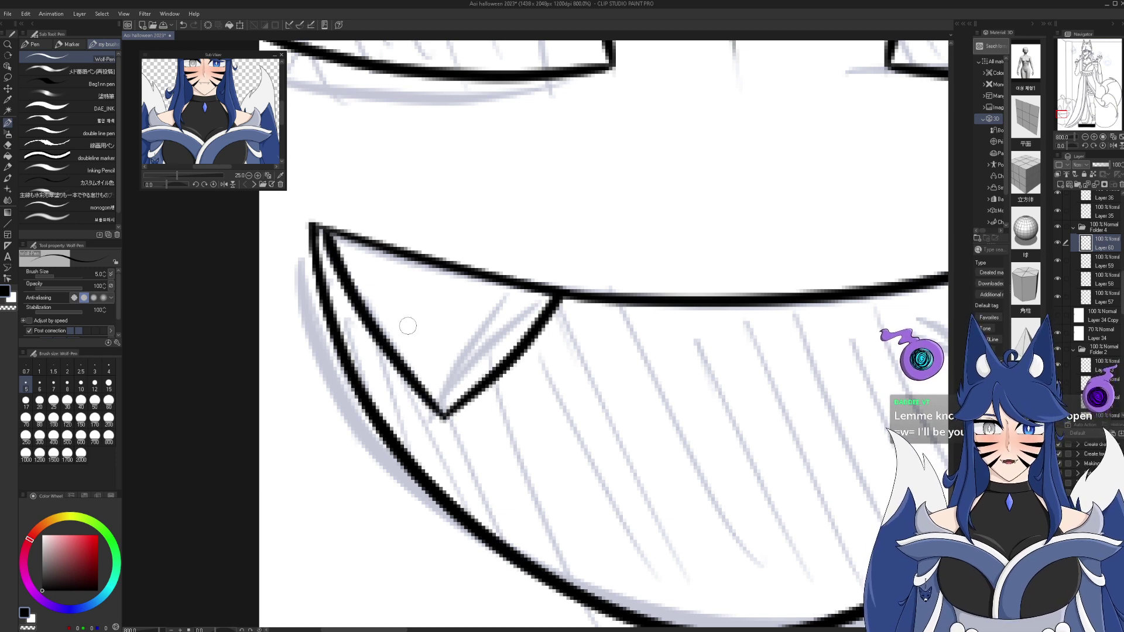
# - Try thickening the left fang's top edge with another stroke from the mouth corner
pyautogui.moveTo(311, 225)
pyautogui.mouseDown()
pyautogui.moveTo(520, 289)
pyautogui.moveTo(617, 295)
pyautogui.mouseUp()
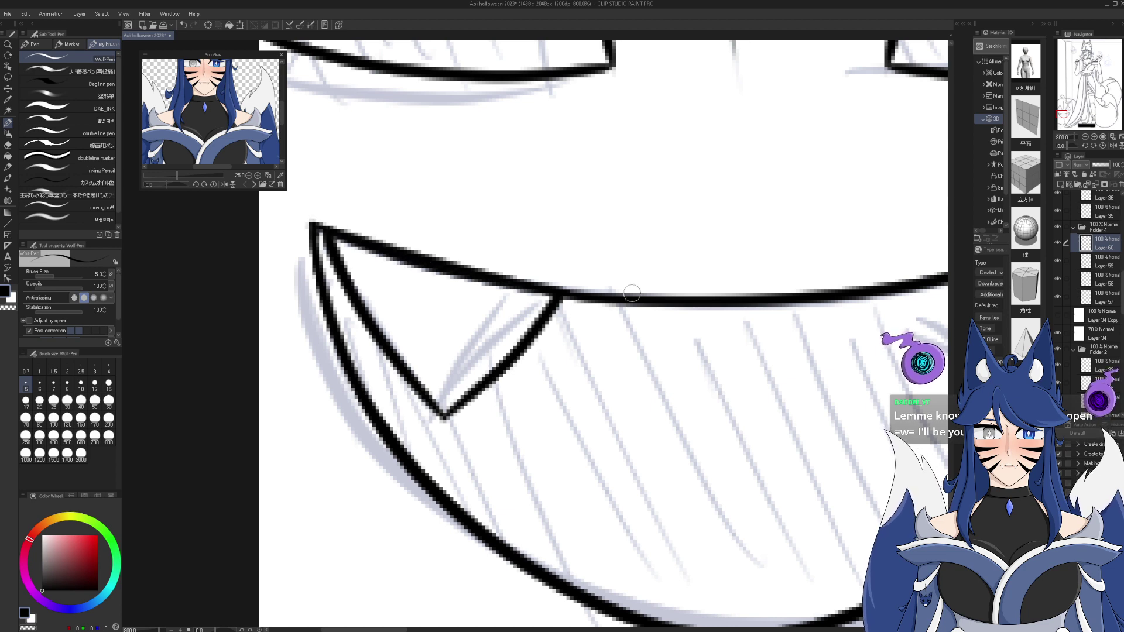
pyautogui.click(1086, 138)
pyautogui.click(1086, 139)
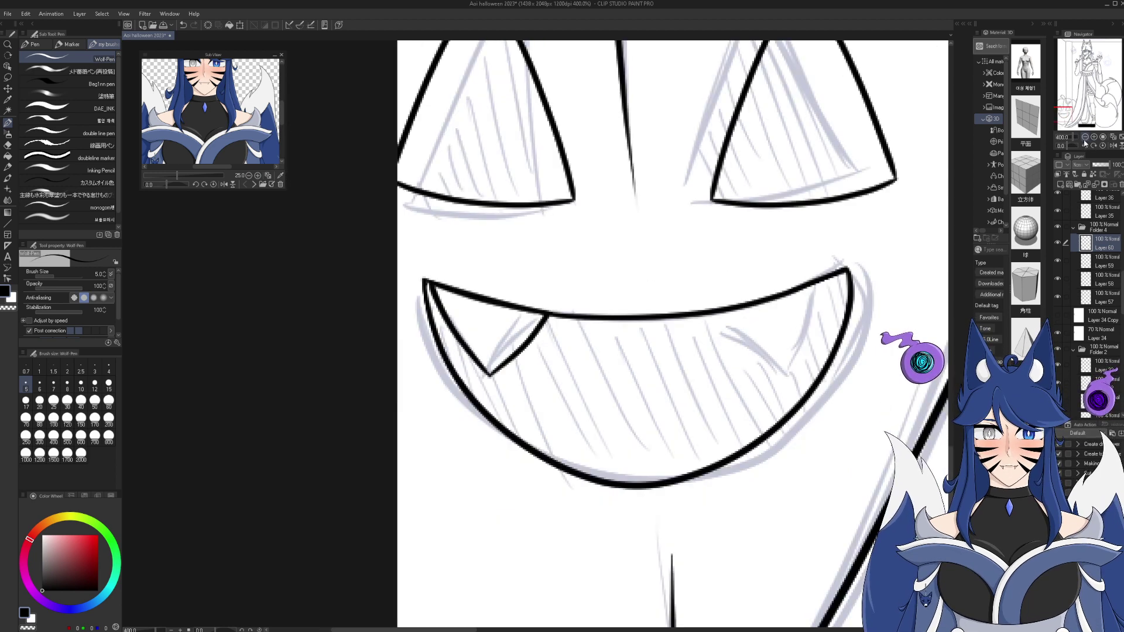
pyautogui.click(1086, 138)
pyautogui.click(1085, 138)
pyautogui.click(1085, 138)
pyautogui.click(183, 25)
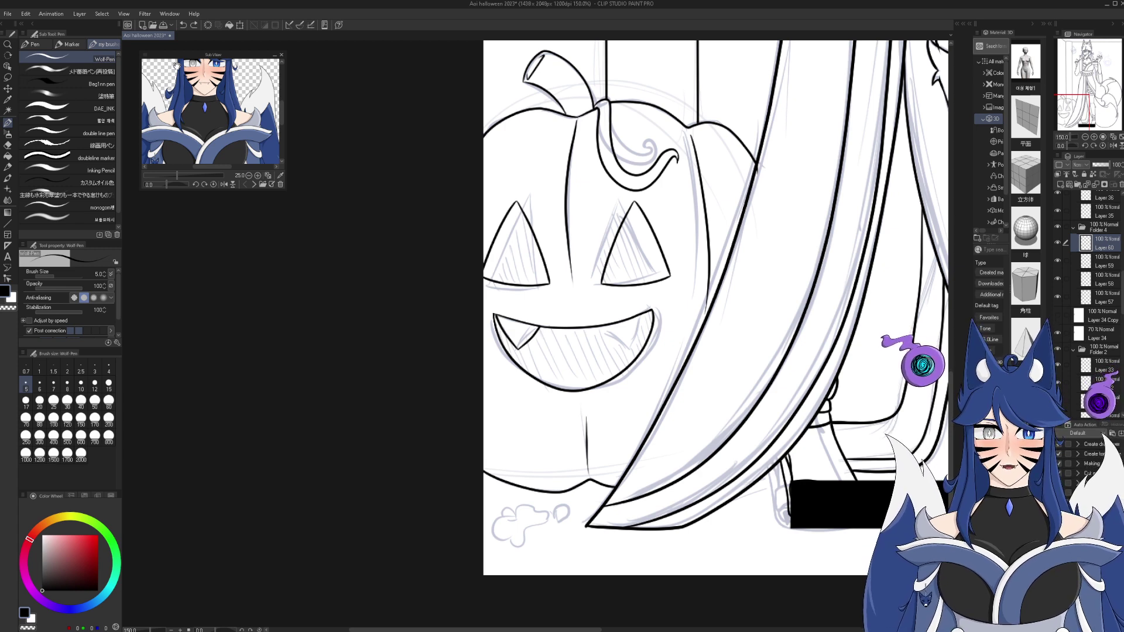
# - Erase the left fang's top edge with the Hard eraser reduced to about 18.7
pyautogui.click(1093, 137)
pyautogui.click(1093, 136)
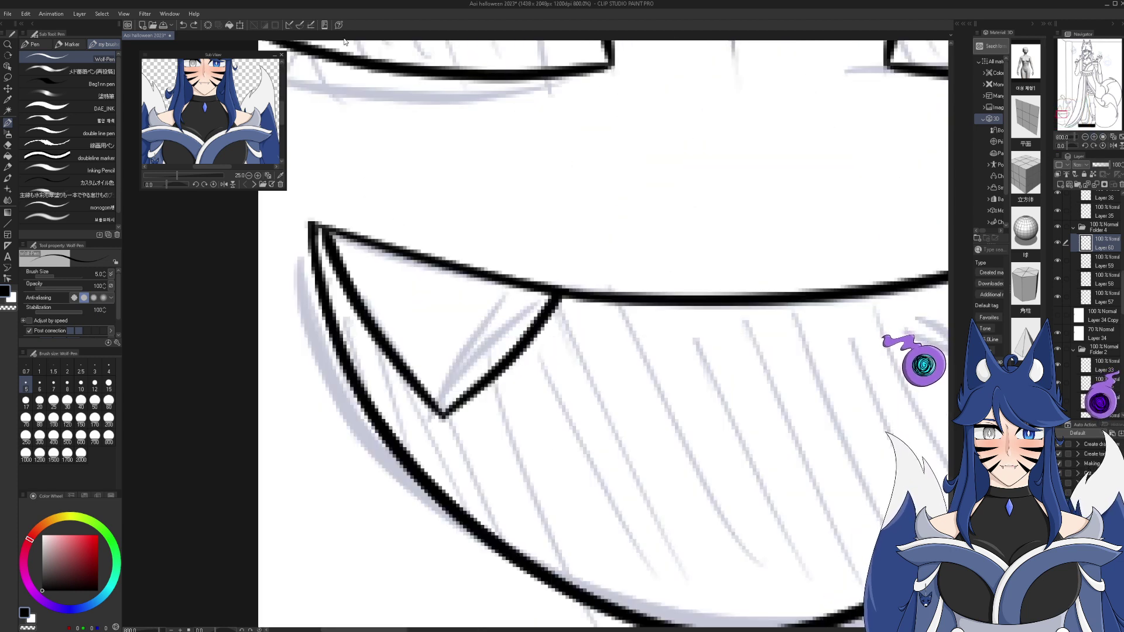
pyautogui.press('e')
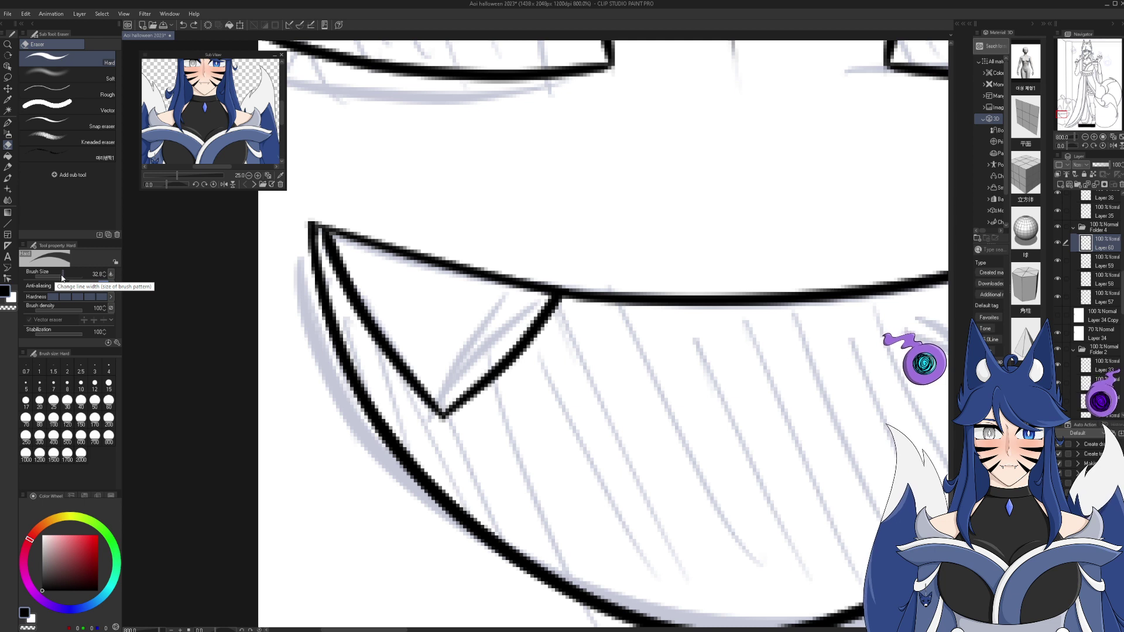
pyautogui.moveTo(62, 275); pyautogui.dragTo(58, 275)
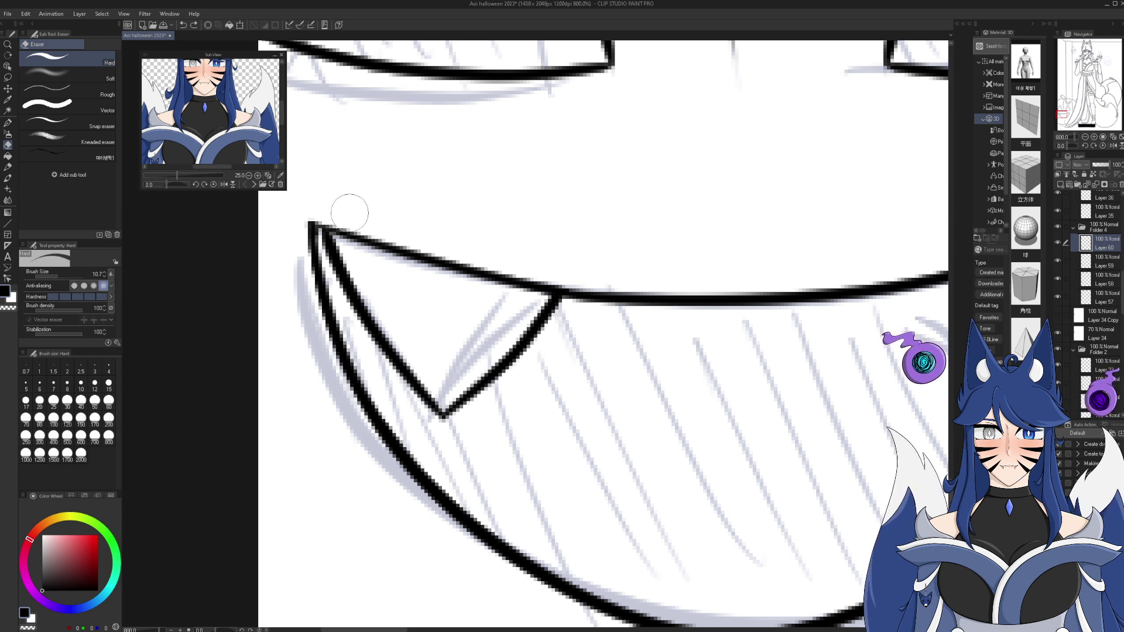
pyautogui.click(341, 232)
pyautogui.moveTo(337, 215)
pyautogui.mouseDown()
pyautogui.moveTo(404, 259)
pyautogui.moveTo(548, 271)
pyautogui.mouseUp()
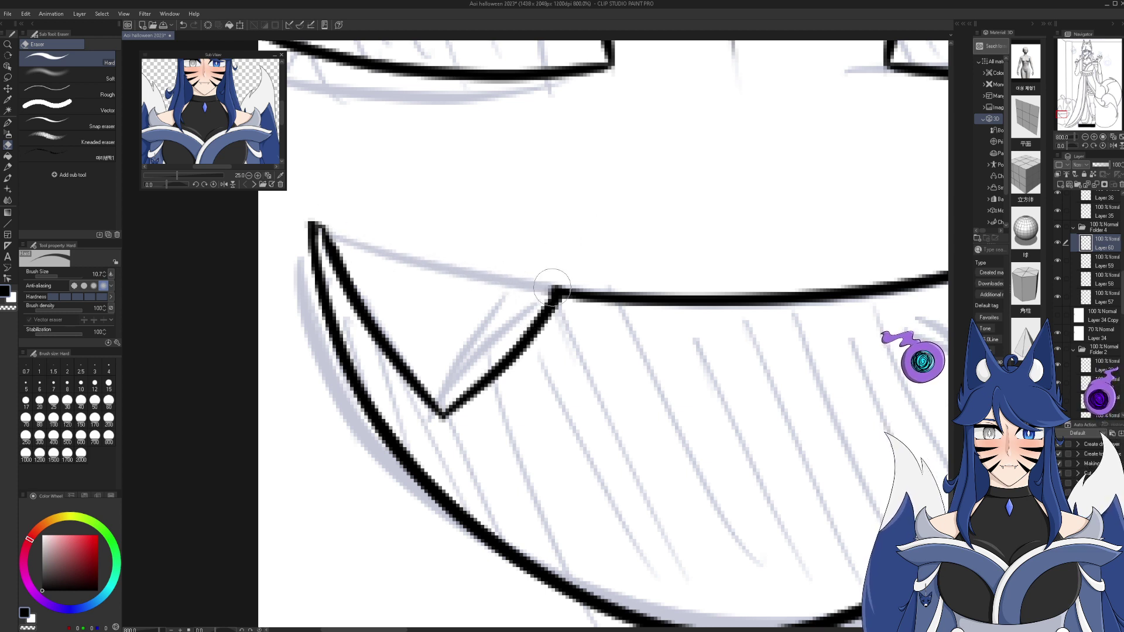
# - Clean up the open fang with the Wolf Pen, joining its inner side to the upper lip and its outer side to the mouth corner
pyautogui.press('p')
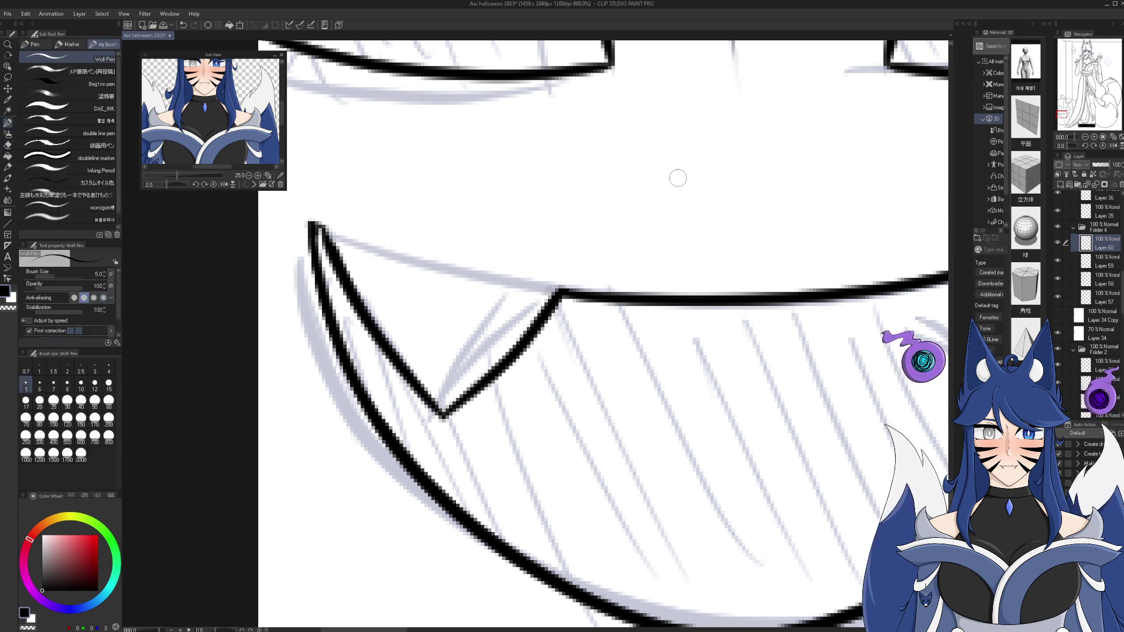
pyautogui.moveTo(551, 311); pyautogui.dragTo(580, 294)
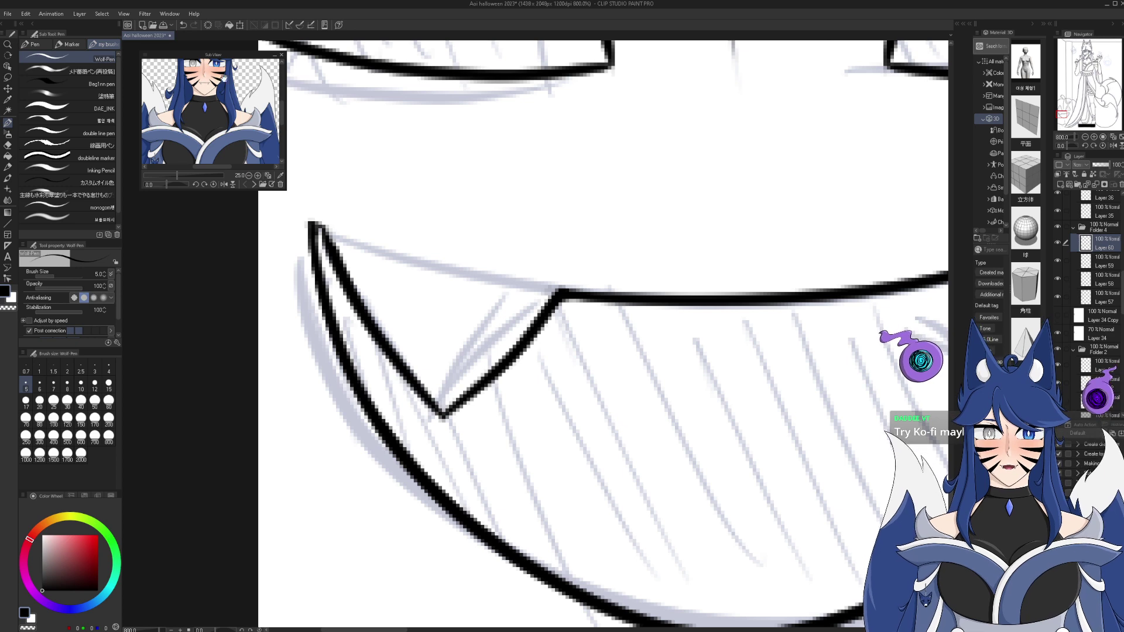
pyautogui.moveTo(314, 221); pyautogui.dragTo(323, 244)
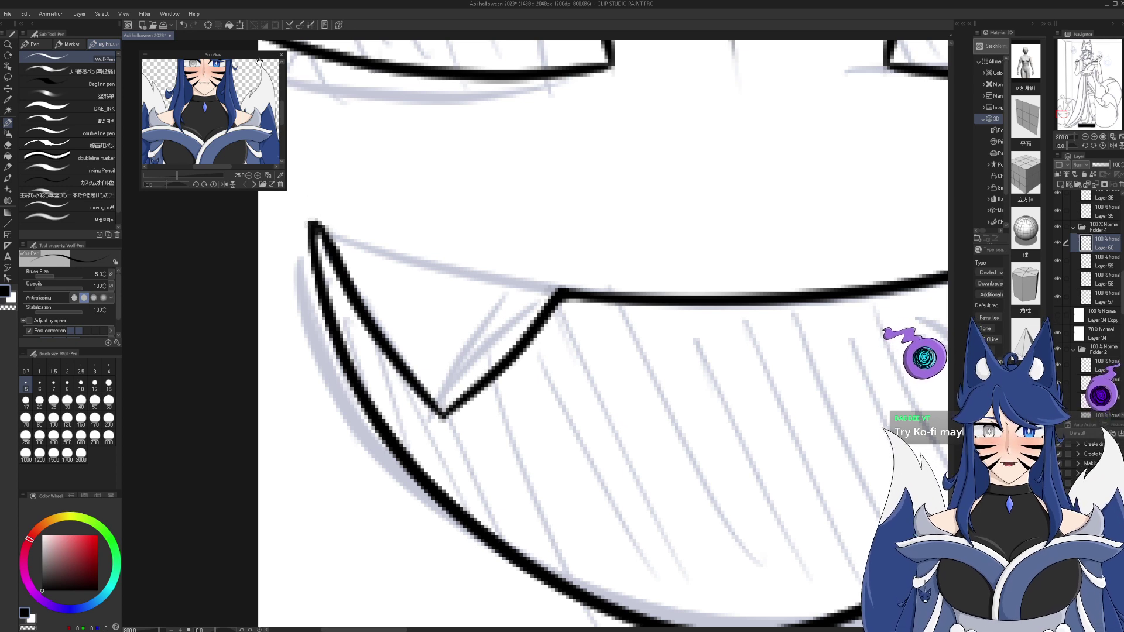
pyautogui.click(184, 25)
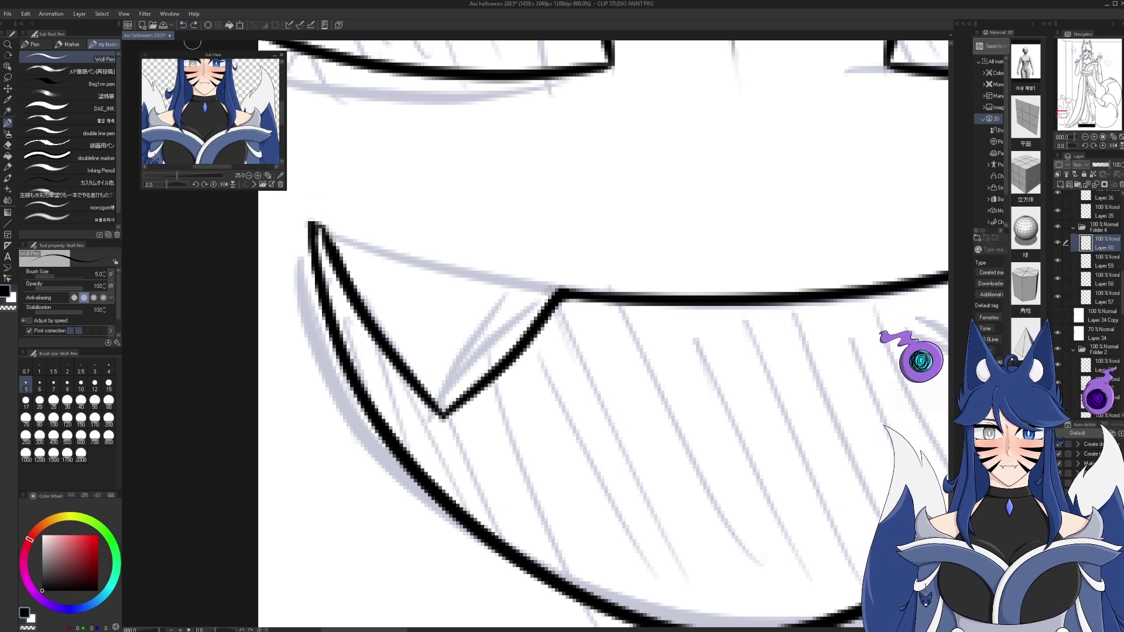
pyautogui.moveTo(334, 256); pyautogui.dragTo(313, 218)
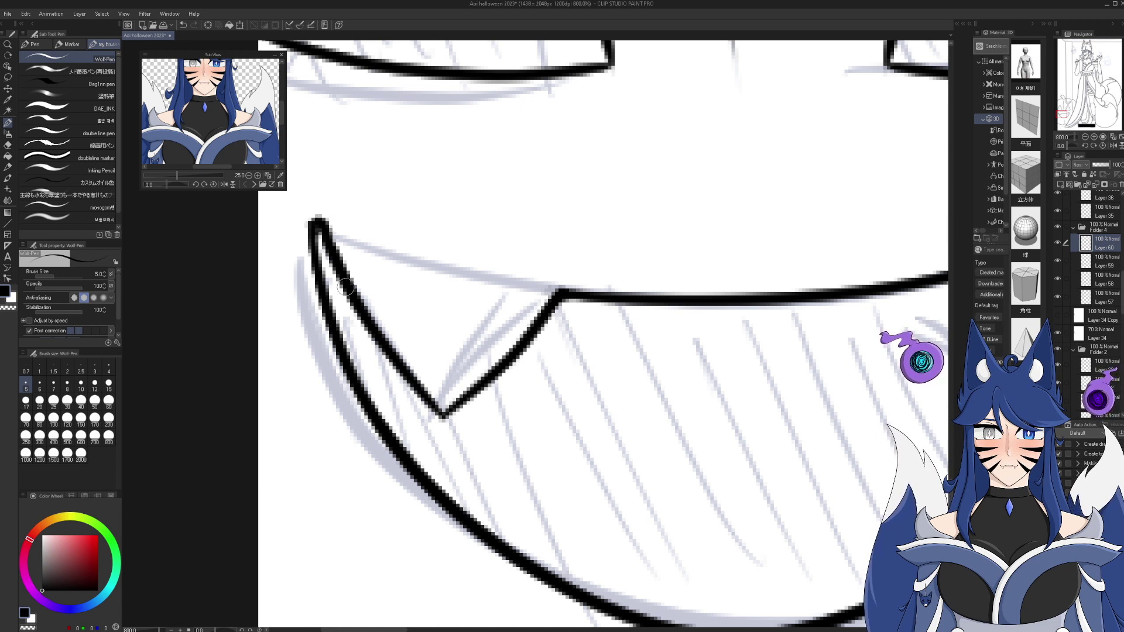
pyautogui.click(183, 25)
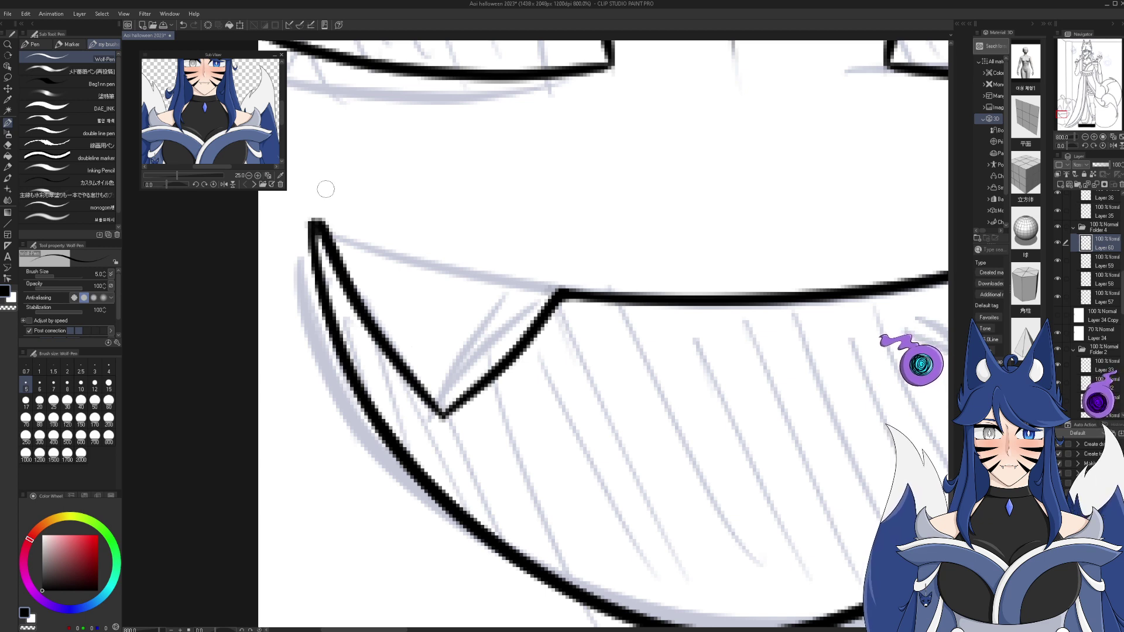
# - Try filling the pumpkin's left eye with black while the sketch is visible
pyautogui.click(1085, 136)
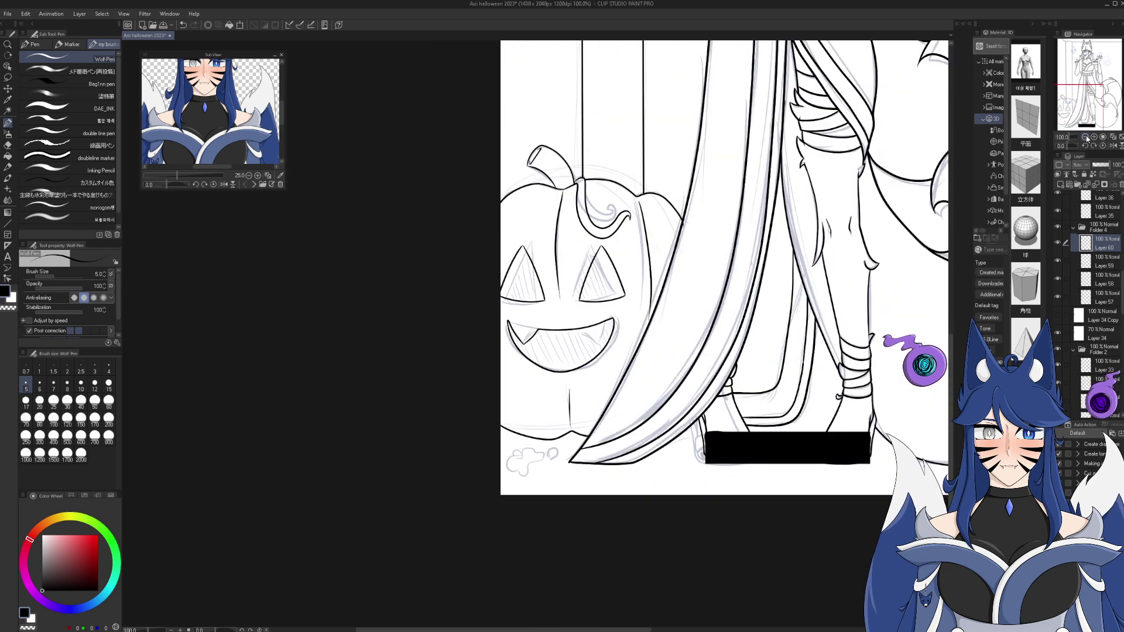
pyautogui.click(7, 157)
pyautogui.click(531, 286)
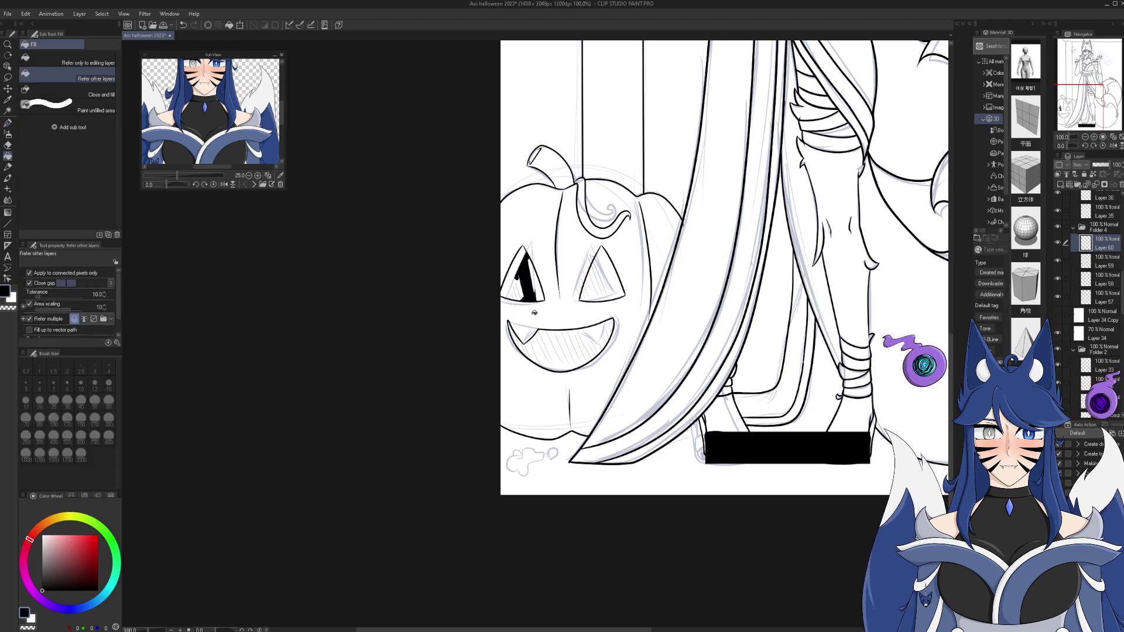
pyautogui.click(184, 24)
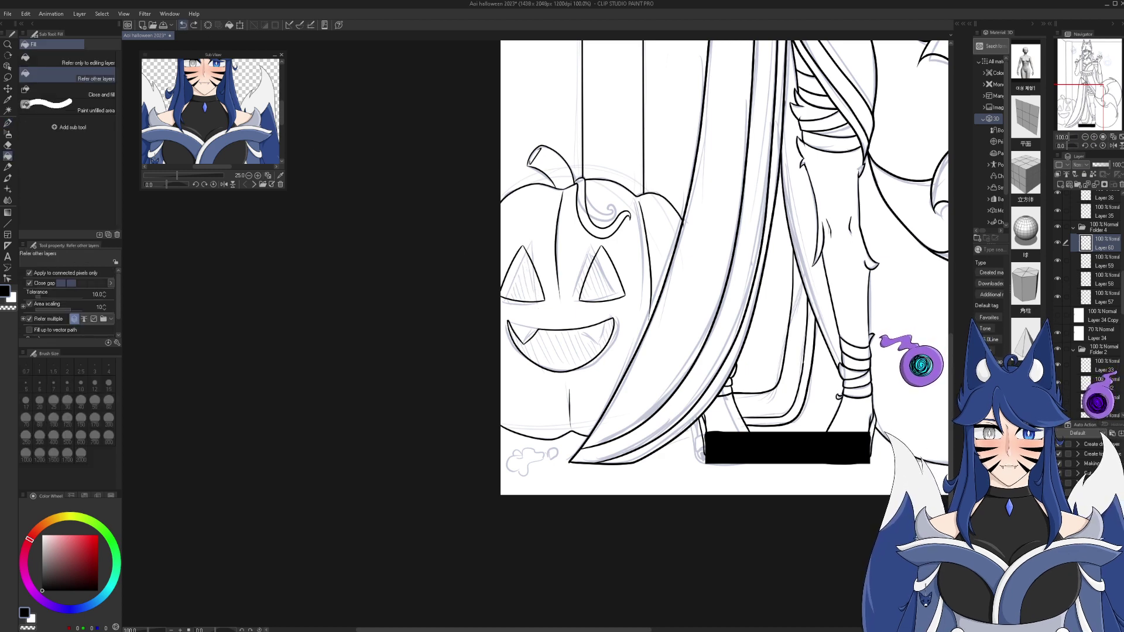
# - Try filling the pumpkin's eyes and mouth with black while the sketch layer is hidden
pyautogui.click(1086, 138)
pyautogui.moveTo(1082, 109); pyautogui.dragTo(1102, 72)
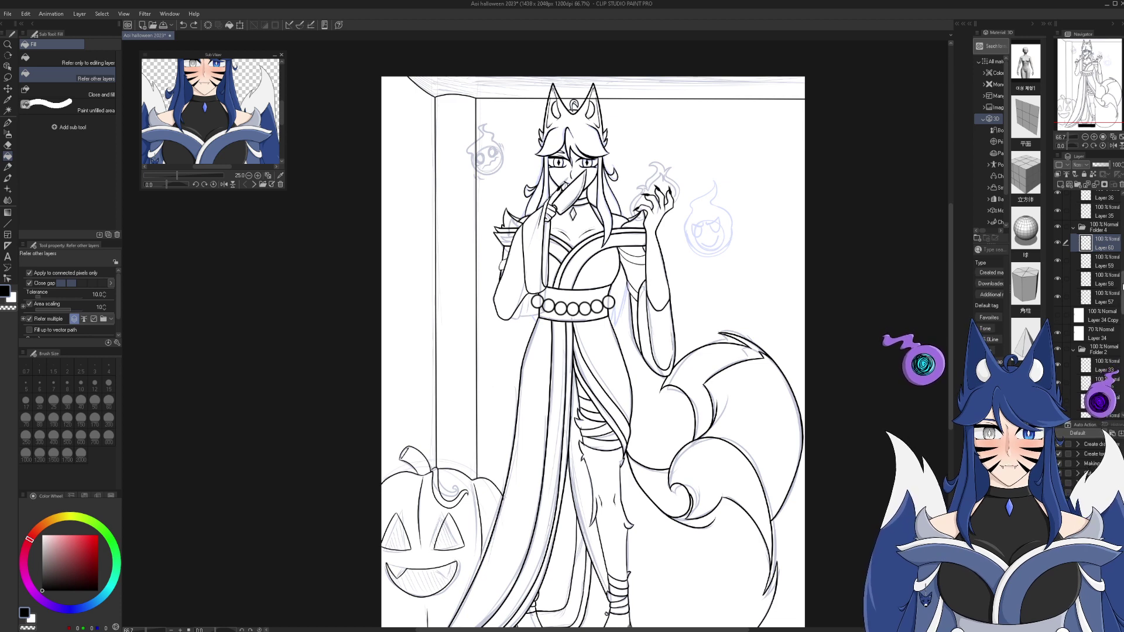
pyautogui.click(1059, 316)
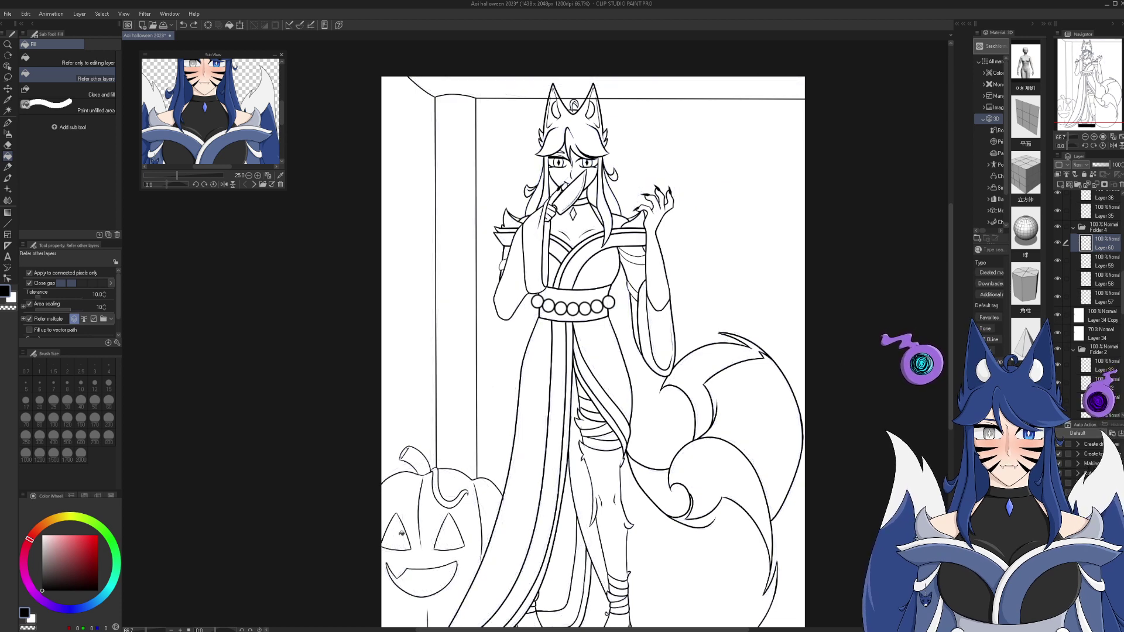
pyautogui.click(402, 532)
pyautogui.click(448, 537)
pyautogui.click(442, 570)
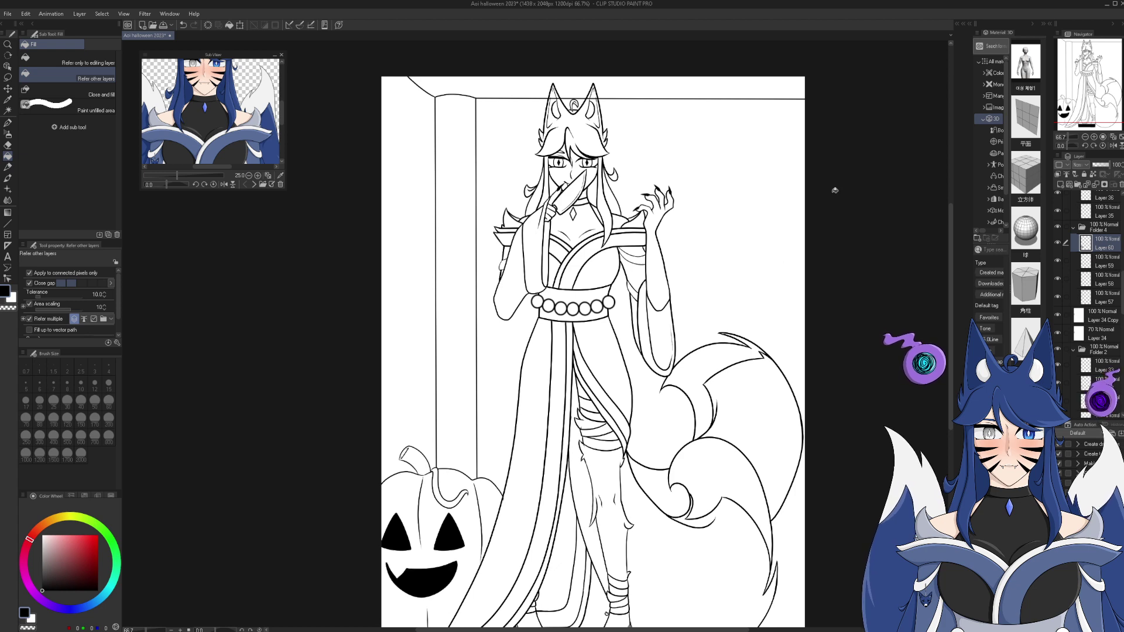
pyautogui.click(183, 25)
pyautogui.click(183, 25)
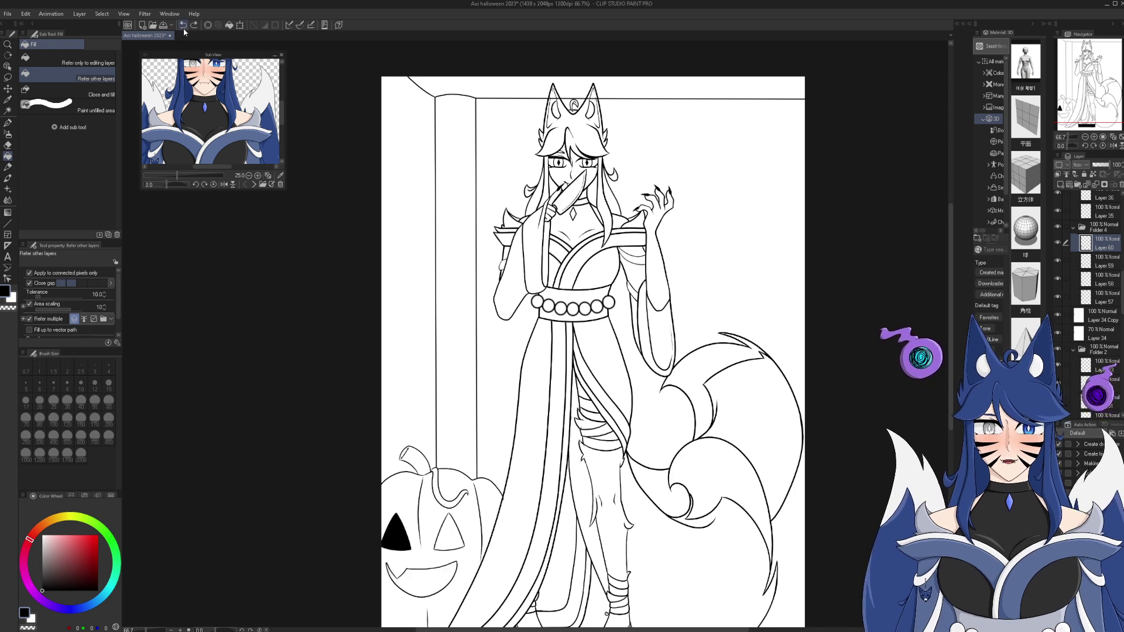
pyautogui.click(183, 25)
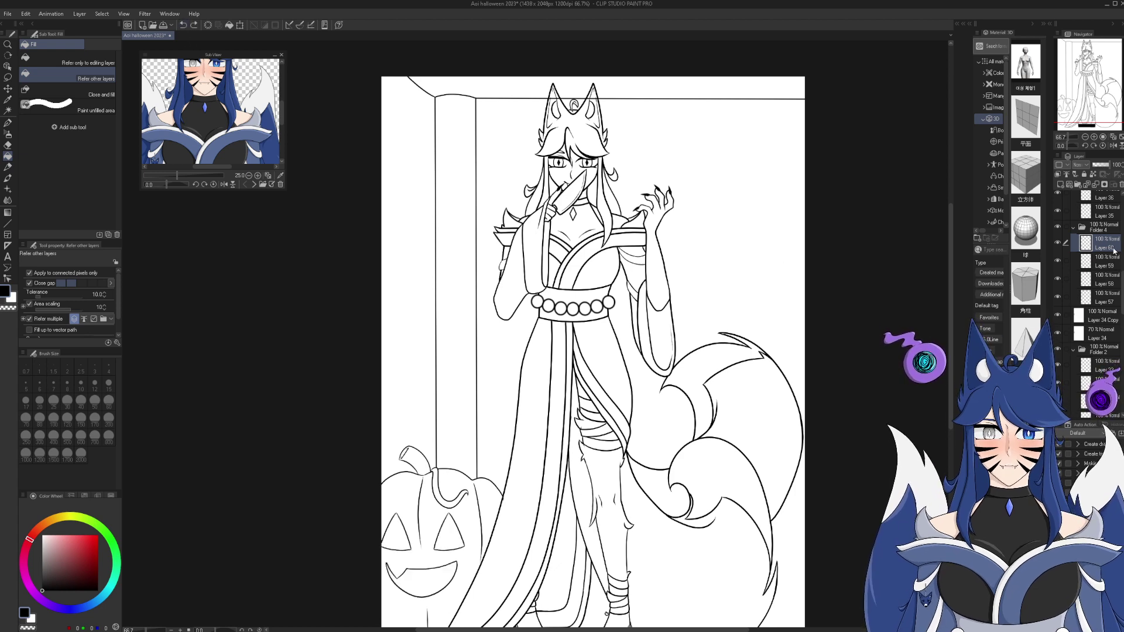
pyautogui.click(1059, 317)
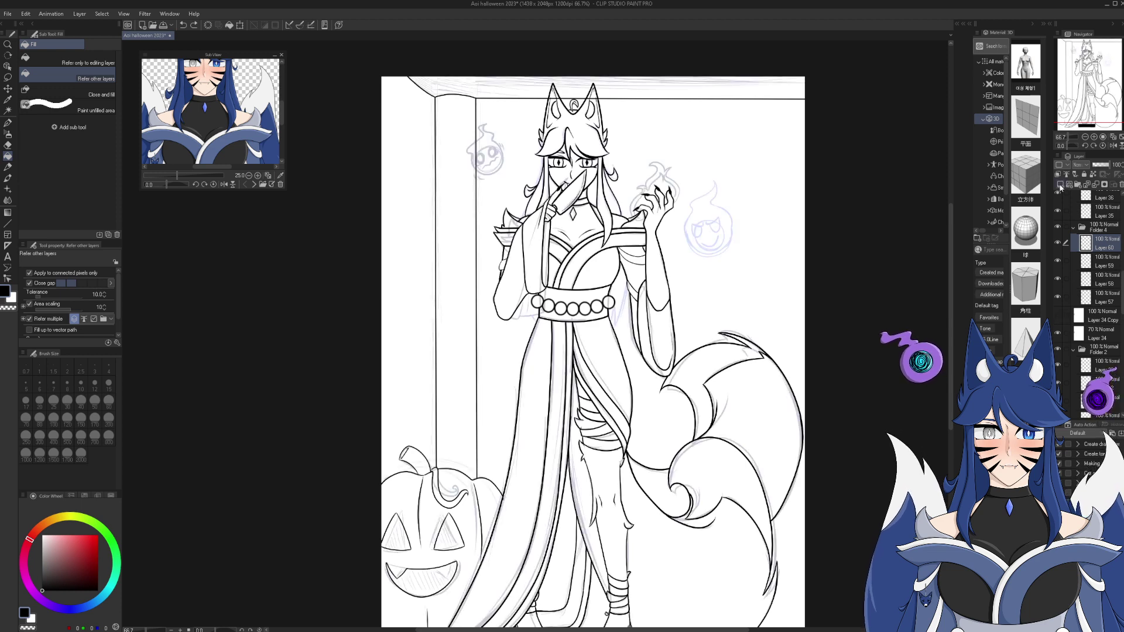
# - Add a new layer above Layer 60 in Folder 4 and ready the Wolf Pen for inking
pyautogui.click(1060, 185)
pyautogui.click(5, 123)
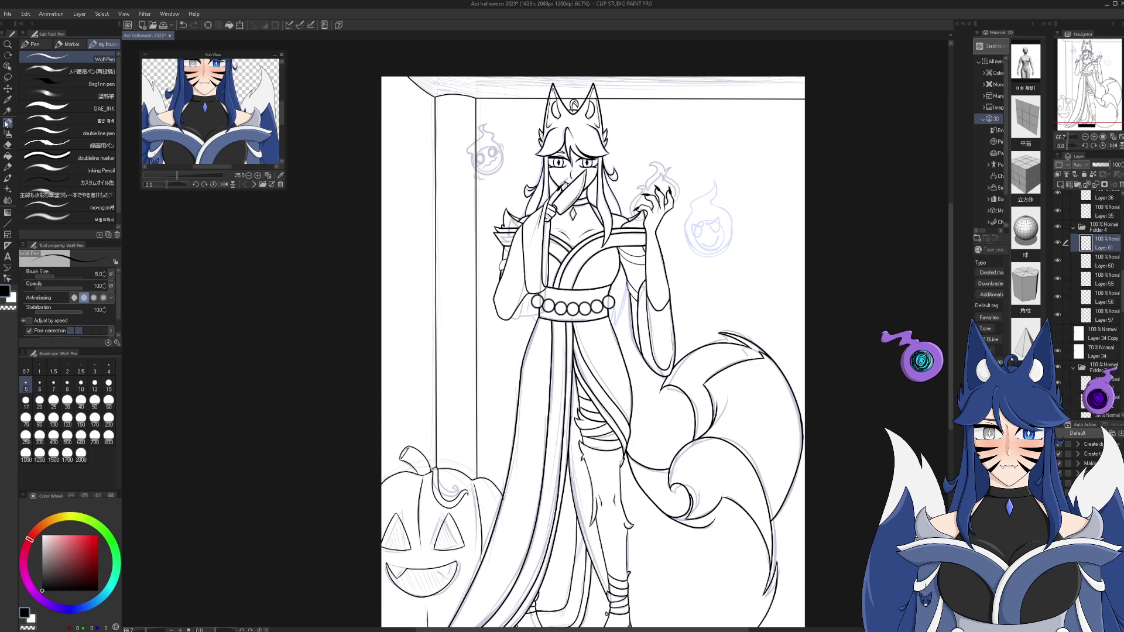
# - Try inking the outline of the floating flame spirit beside the raised hand, from its curling tip around the rounded body
pyautogui.click(1094, 137)
pyautogui.click(1095, 137)
pyautogui.moveTo(1089, 84)
pyautogui.mouseDown()
pyautogui.moveTo(1103, 71)
pyautogui.moveTo(1082, 50)
pyautogui.mouseUp()
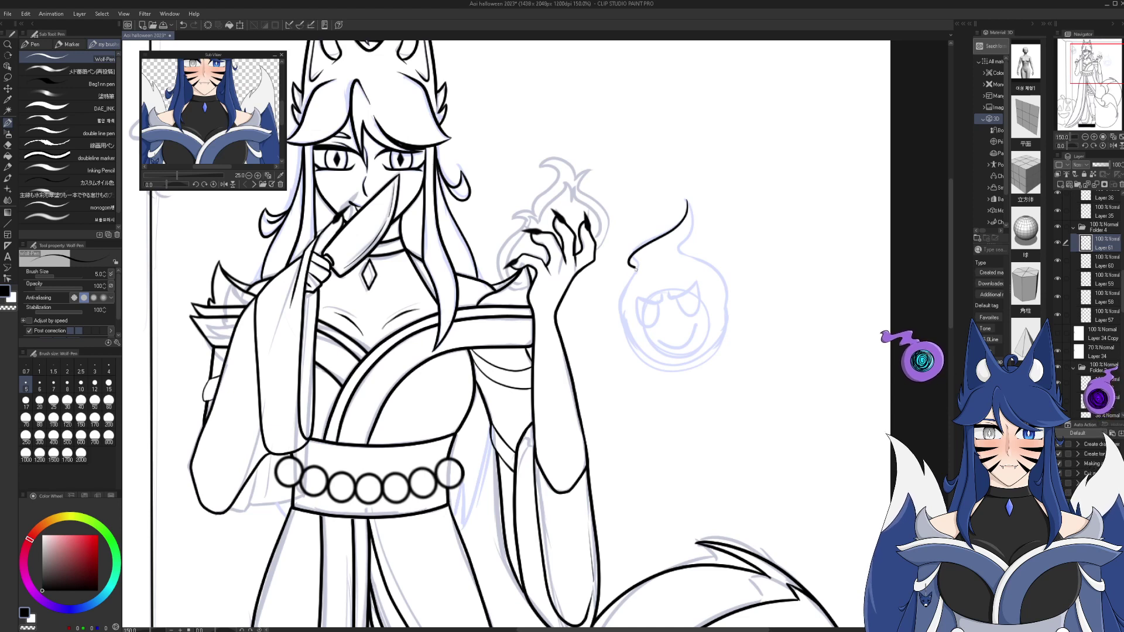
pyautogui.moveTo(621, 332)
pyautogui.mouseDown()
pyautogui.moveTo(642, 362)
pyautogui.moveTo(681, 365)
pyautogui.moveTo(726, 338)
pyautogui.moveTo(729, 306)
pyautogui.mouseUp()
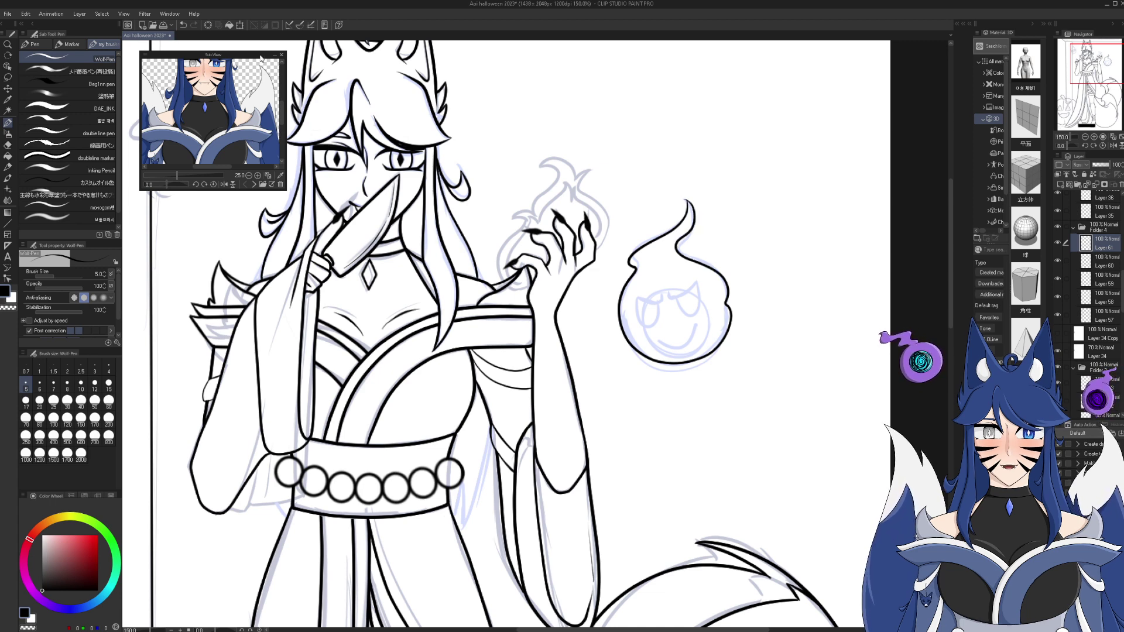
pyautogui.hotkey('ctrl', 'z')
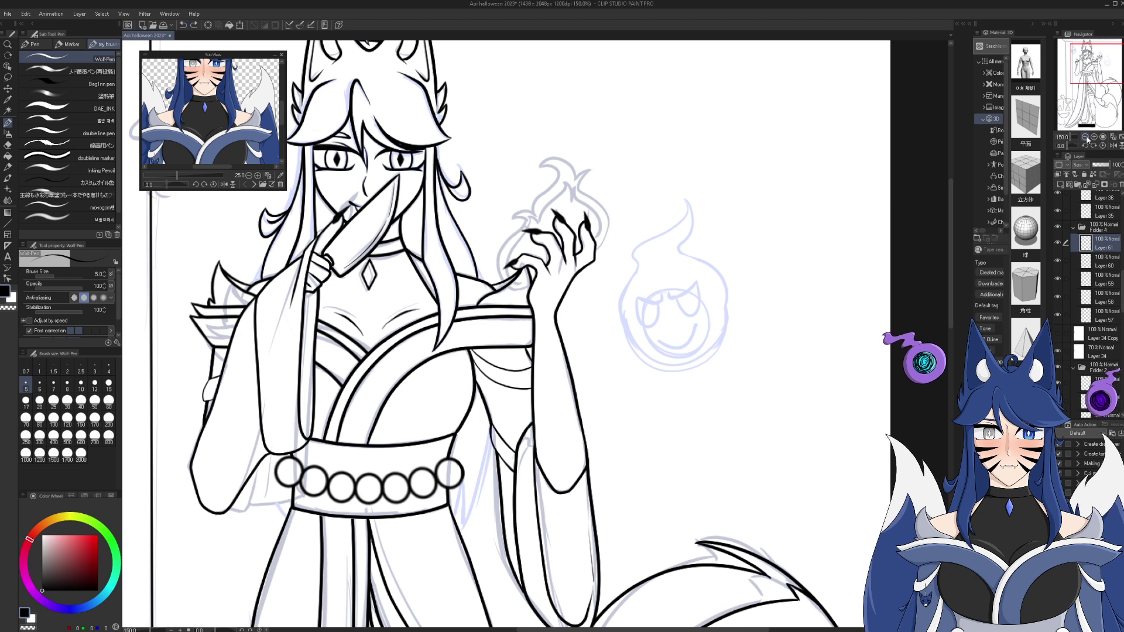
# - Ink the flame spirit's outline beside the raised hand, from tip around the round body, and trim the overshoot at its tip with the eraser
pyautogui.click(1095, 137)
pyautogui.moveTo(1090, 67); pyautogui.dragTo(1103, 63)
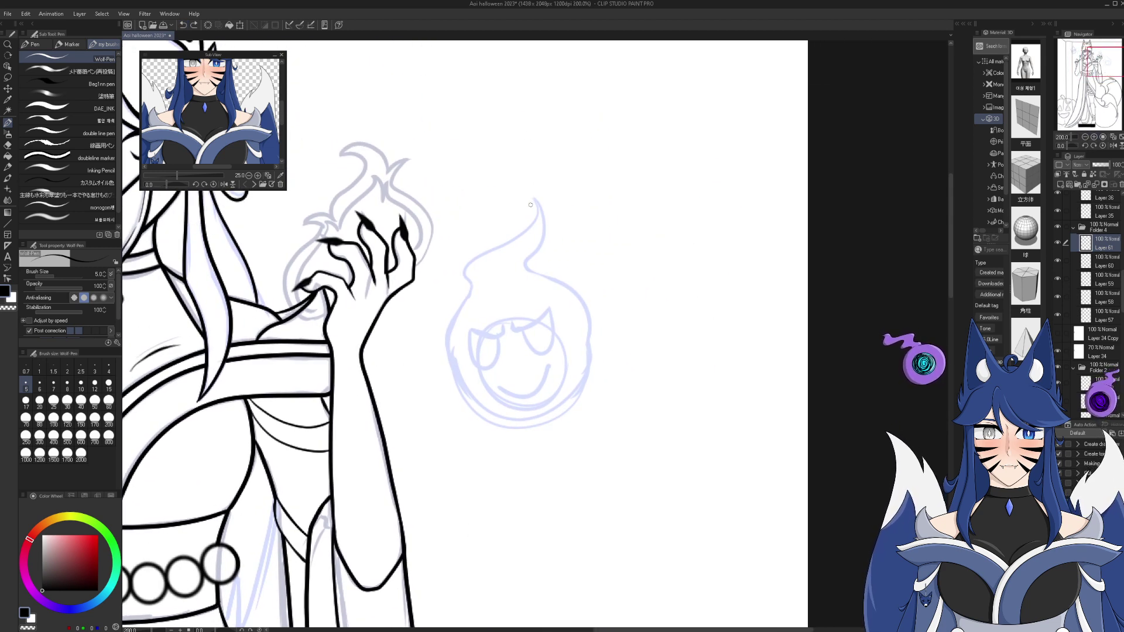
pyautogui.moveTo(523, 235)
pyautogui.mouseDown()
pyautogui.moveTo(455, 272)
pyautogui.moveTo(471, 294)
pyautogui.moveTo(444, 361)
pyautogui.moveTo(453, 390)
pyautogui.moveTo(489, 424)
pyautogui.moveTo(534, 428)
pyautogui.moveTo(586, 379)
pyautogui.moveTo(585, 316)
pyautogui.moveTo(570, 292)
pyautogui.moveTo(524, 255)
pyautogui.mouseUp()
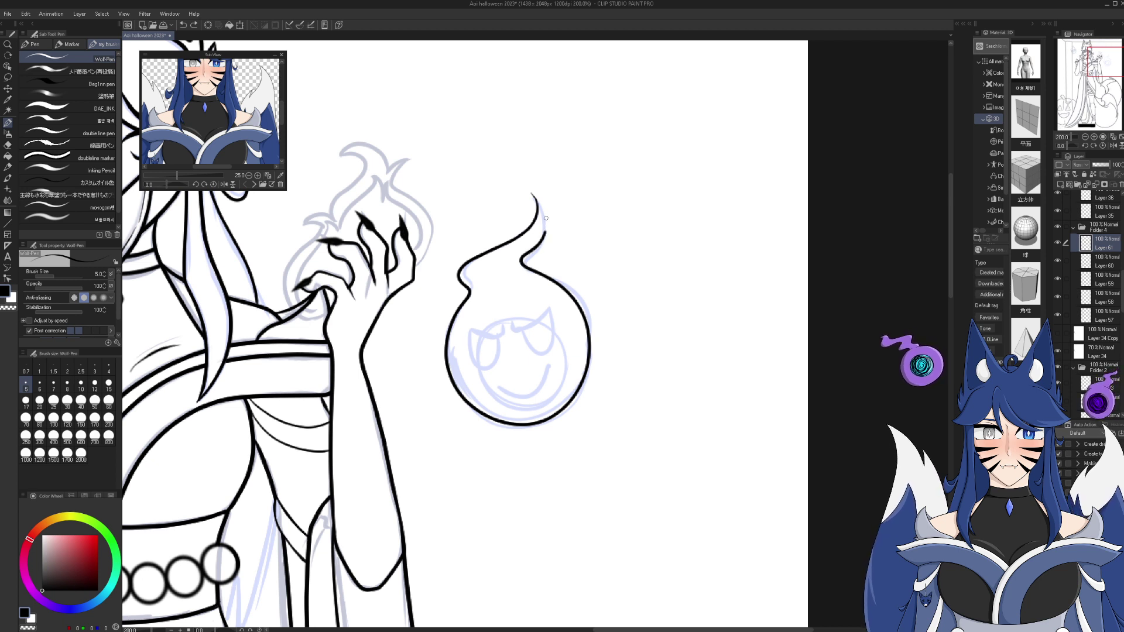
pyautogui.moveTo(533, 197); pyautogui.dragTo(534, 218)
pyautogui.press('e')
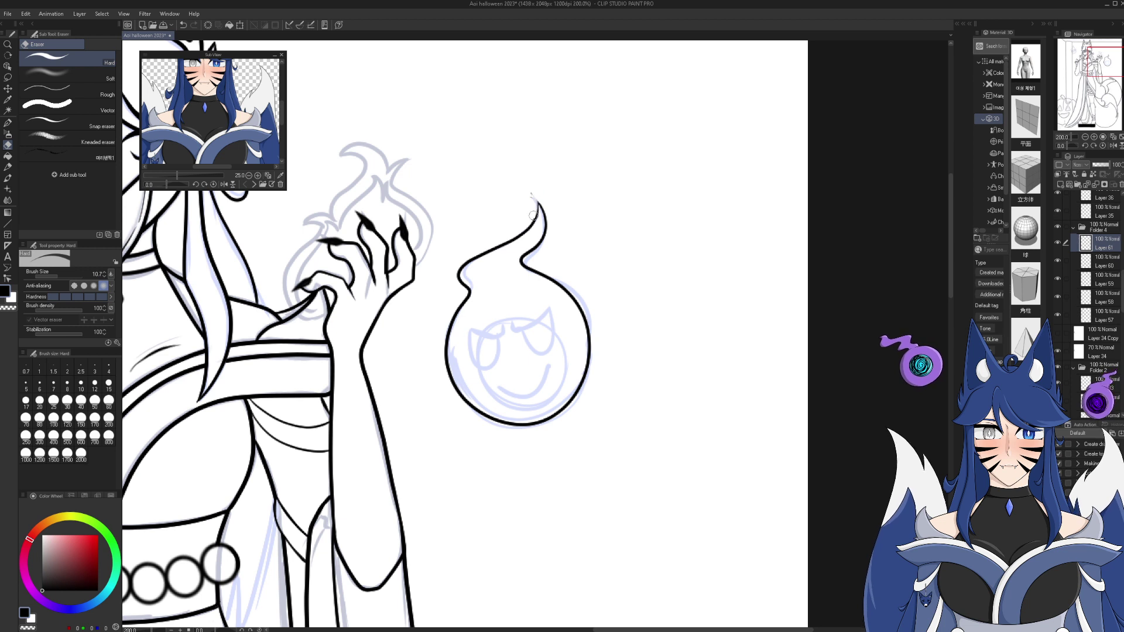
pyautogui.press('p')
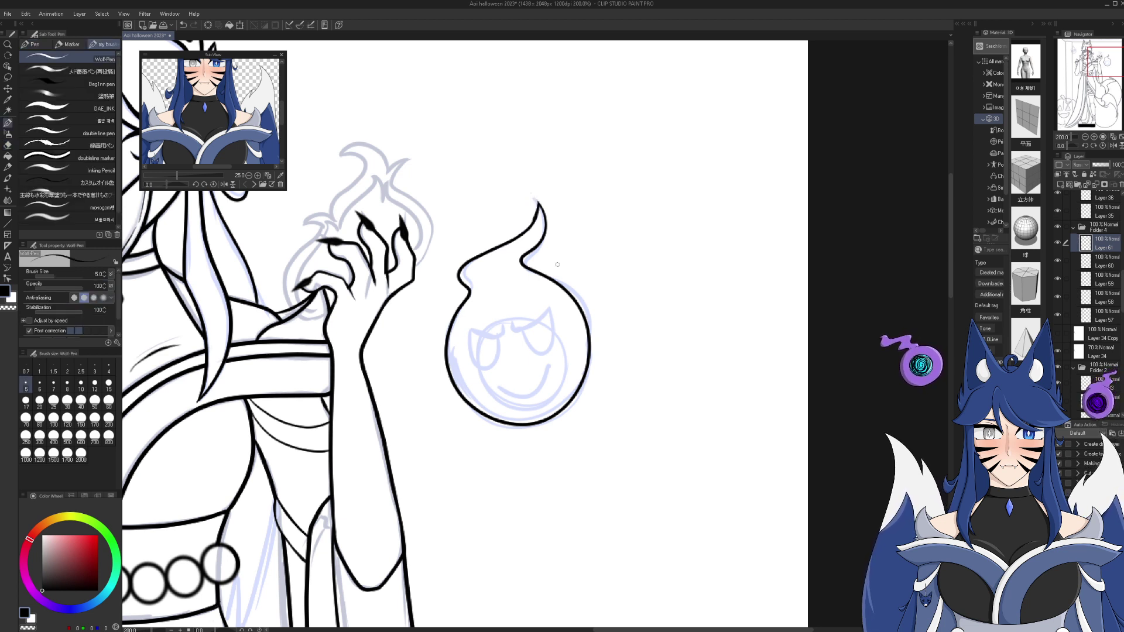
# - Ink the flame spirit's curved smile and add a new layer above Layer 61
pyautogui.click(182, 25)
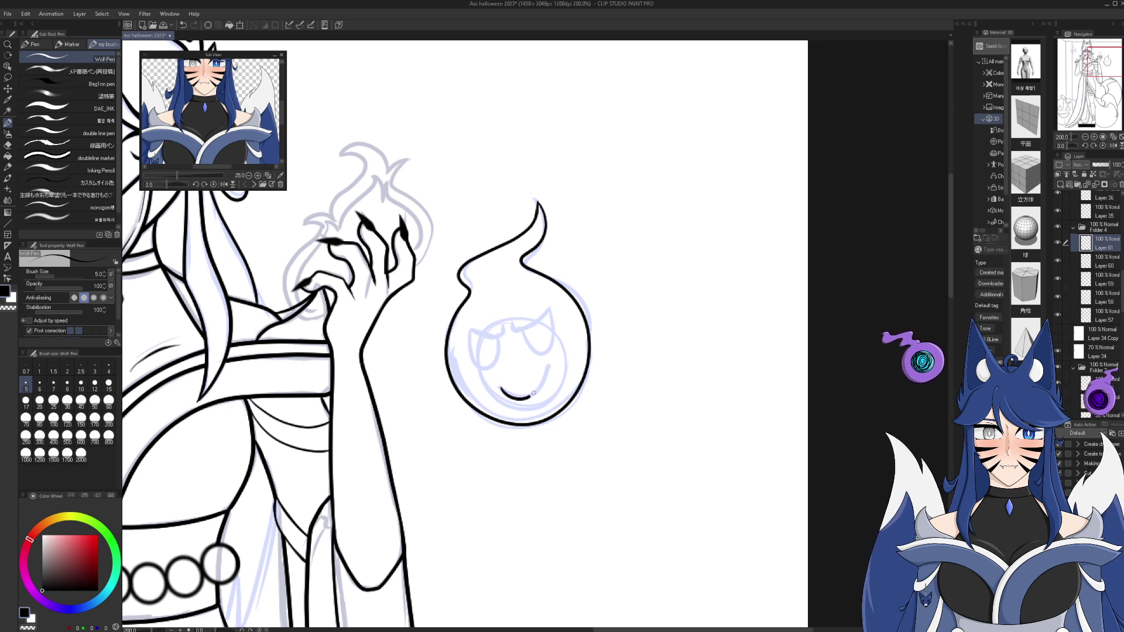
pyautogui.moveTo(1103, 61); pyautogui.dragTo(1104, 62)
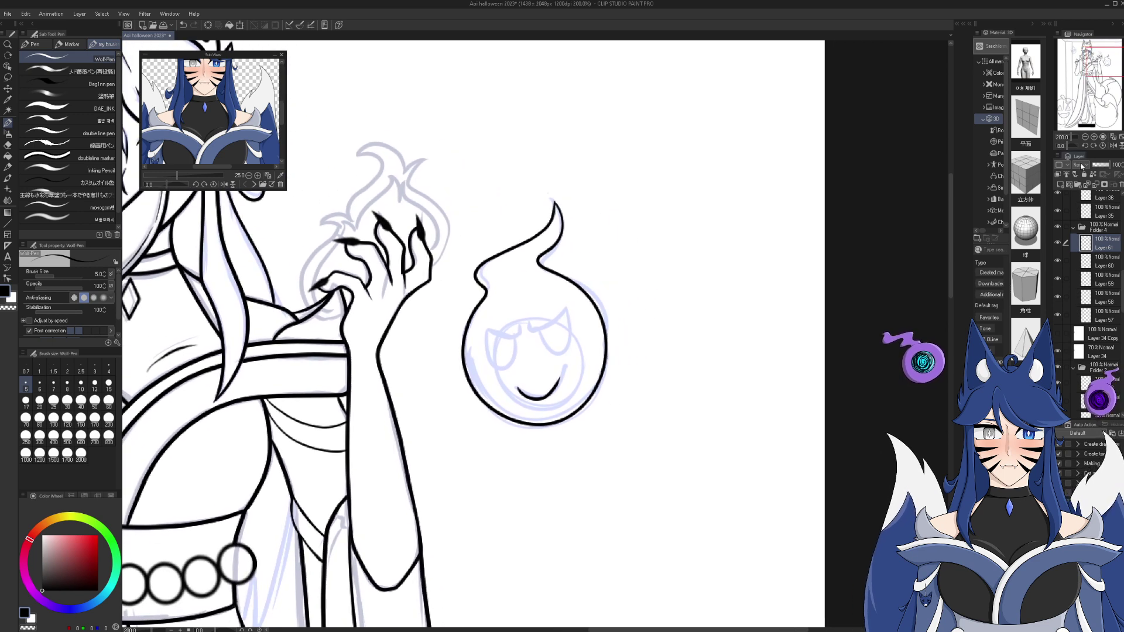
pyautogui.click(1061, 187)
pyautogui.scroll(2, 1090, 144)
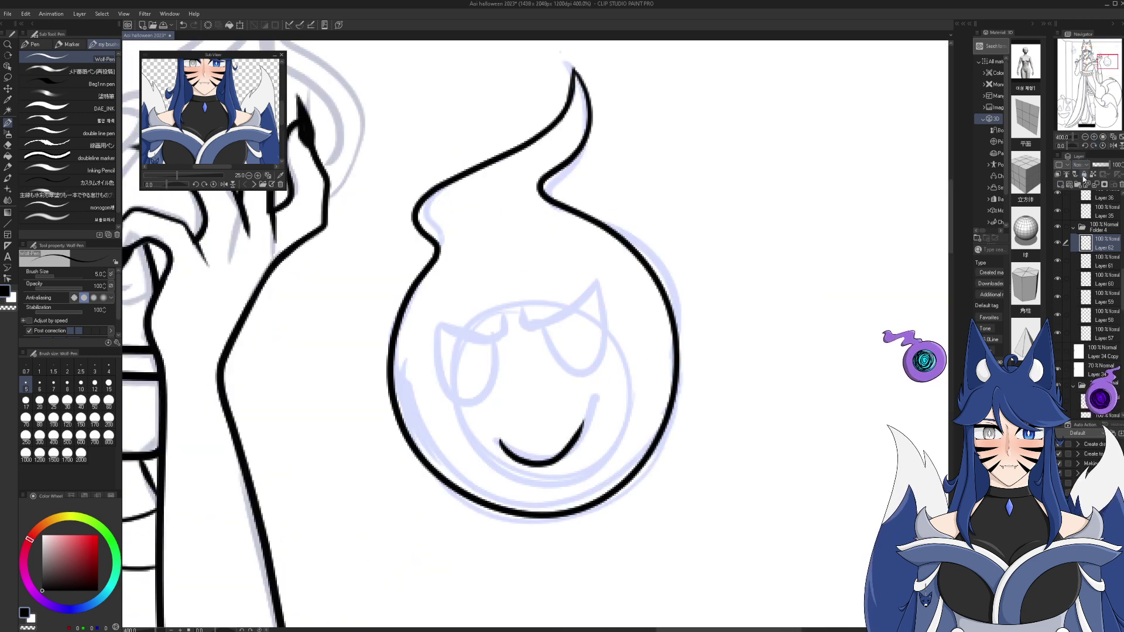
# - Ink the flame spirit's right eye with a slanted angry brow and fill the eye with black
pyautogui.click(1057, 263)
pyautogui.click(1058, 262)
pyautogui.moveTo(531, 317)
pyautogui.mouseDown()
pyautogui.moveTo(548, 327)
pyautogui.moveTo(608, 277)
pyautogui.mouseUp()
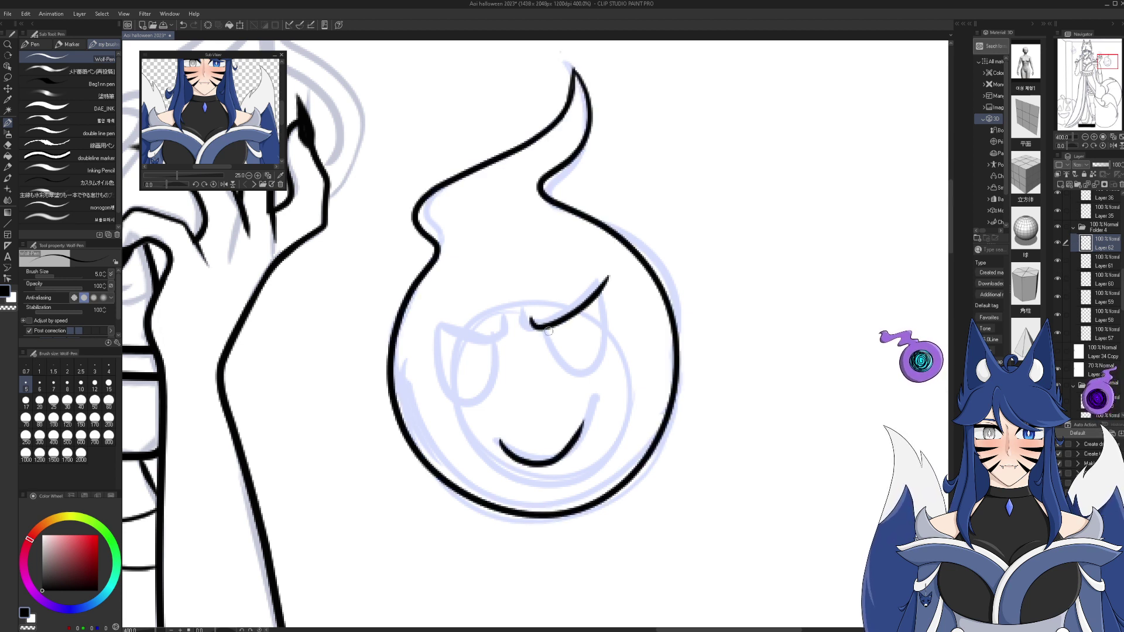
pyautogui.moveTo(548, 337)
pyautogui.mouseDown()
pyautogui.moveTo(579, 376)
pyautogui.moveTo(594, 369)
pyautogui.moveTo(606, 284)
pyautogui.mouseUp()
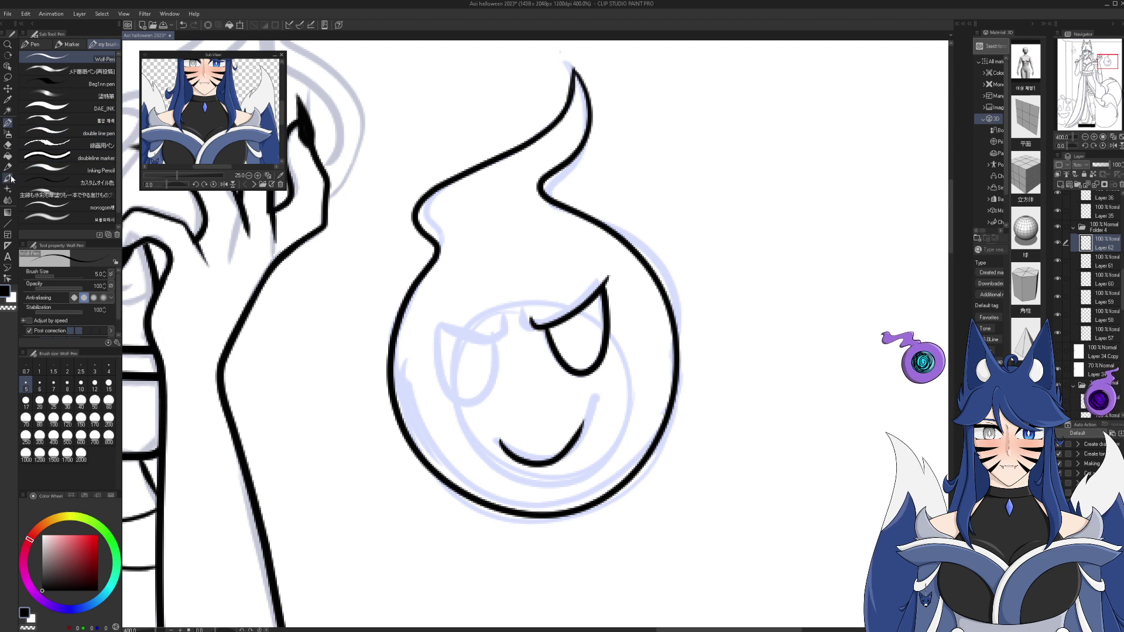
pyautogui.click(9, 157)
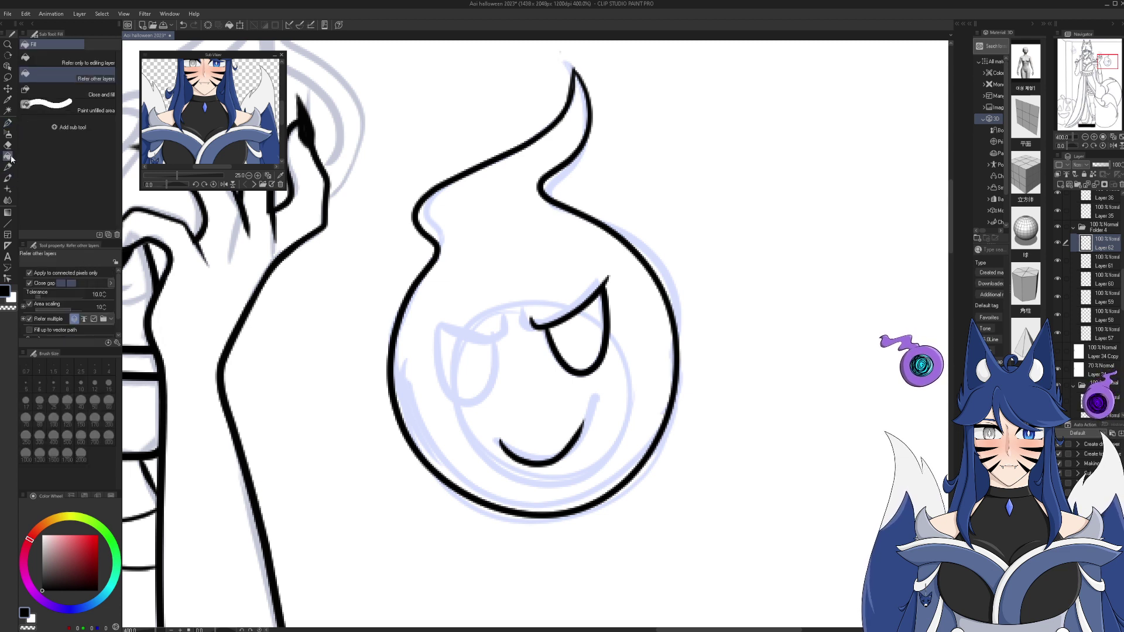
pyautogui.click(584, 335)
pyautogui.click(596, 315)
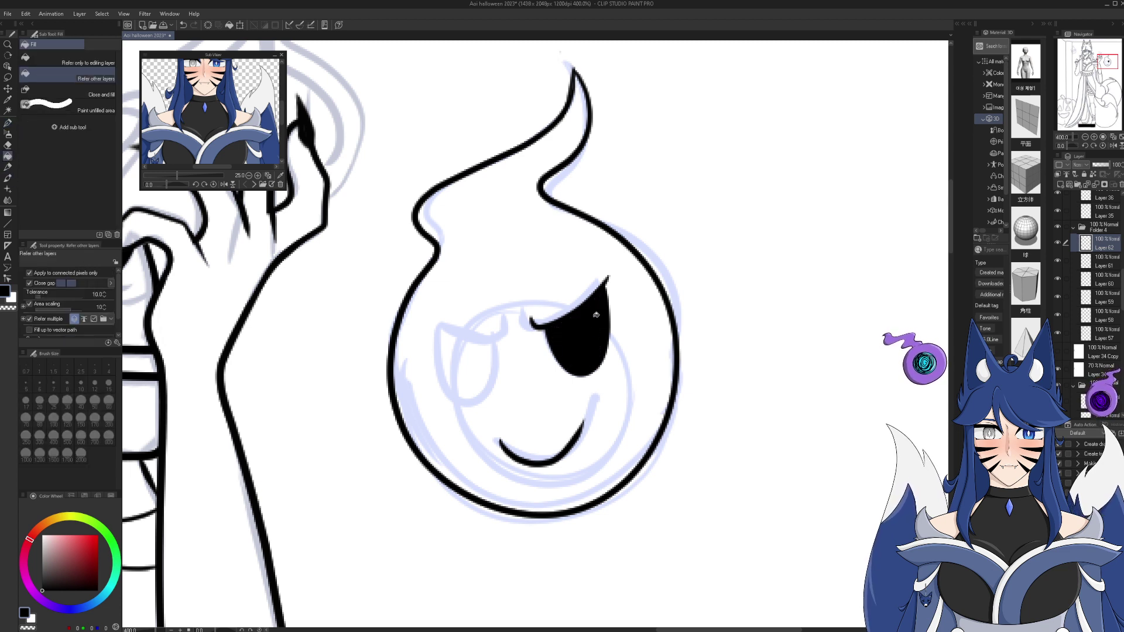
pyautogui.click(8, 122)
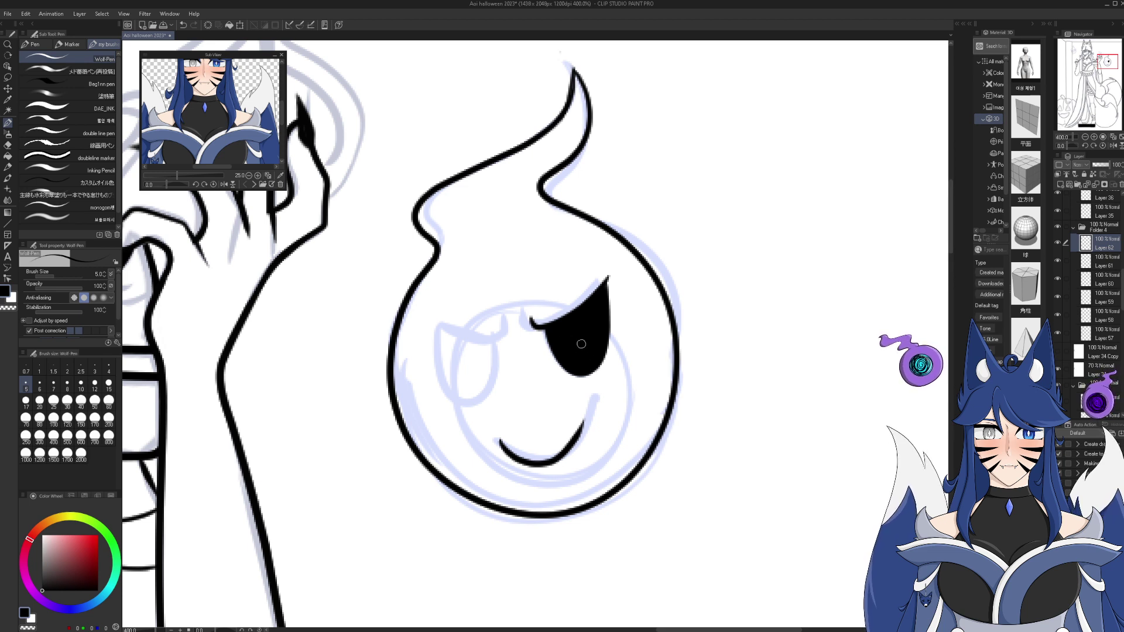
# - Duplicate the eye's layer, flip the lassoed copy horizontally and move it over the sketched left eye
pyautogui.rightClick(1104, 246)
pyautogui.click(1066, 313)
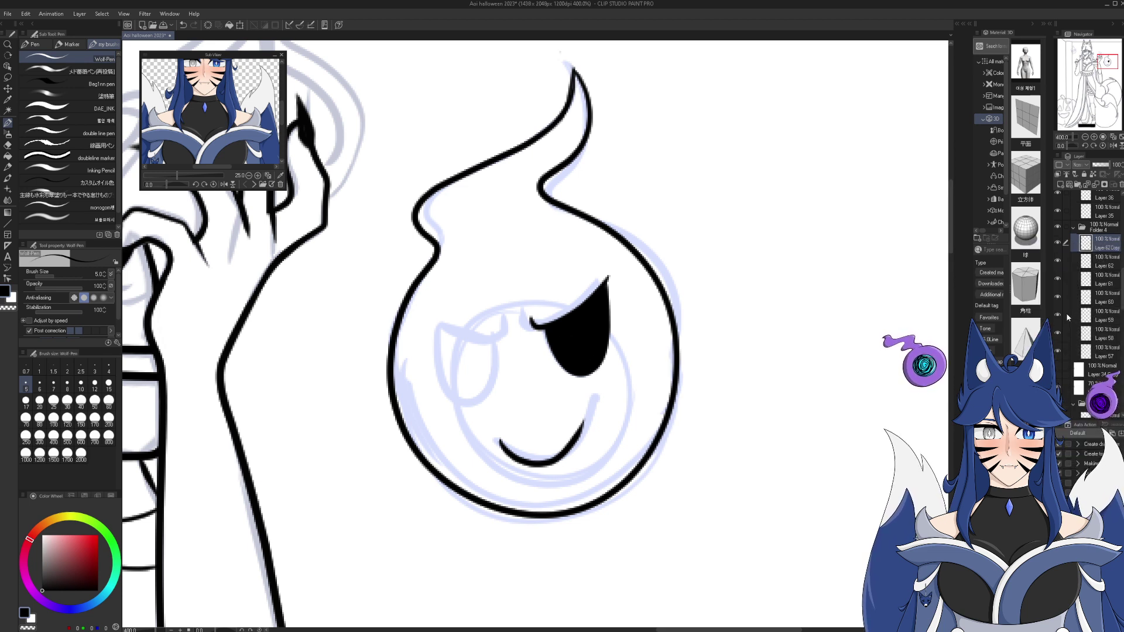
pyautogui.press('m')
pyautogui.moveTo(562, 281)
pyautogui.mouseDown()
pyautogui.moveTo(609, 392)
pyautogui.moveTo(586, 260)
pyautogui.moveTo(548, 275)
pyautogui.mouseUp()
pyautogui.hotkey('ctrl', 't')
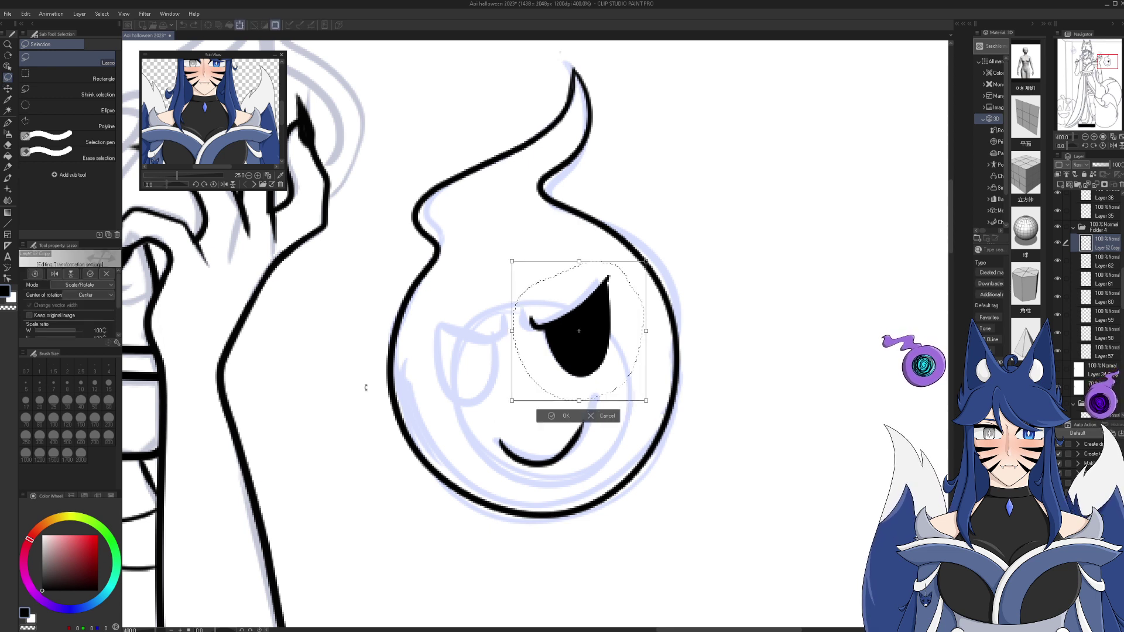
pyautogui.click(55, 273)
pyautogui.moveTo(608, 350); pyautogui.dragTo(494, 371)
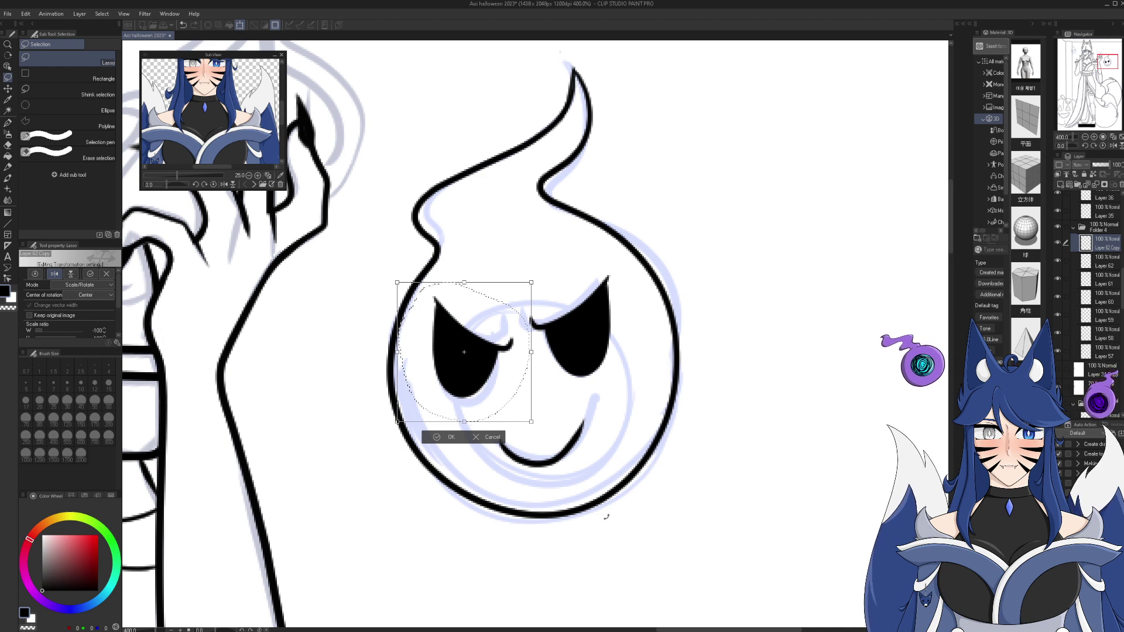
# - Rotate and nudge the mirrored eye to fit the tilt of the spirit's face, apply the transformation and deselect
pyautogui.moveTo(658, 436); pyautogui.dragTo(649, 336)
pyautogui.moveTo(505, 361); pyautogui.dragTo(510, 370)
pyautogui.moveTo(657, 392); pyautogui.dragTo(649, 436)
pyautogui.moveTo(494, 386); pyautogui.dragTo(492, 379)
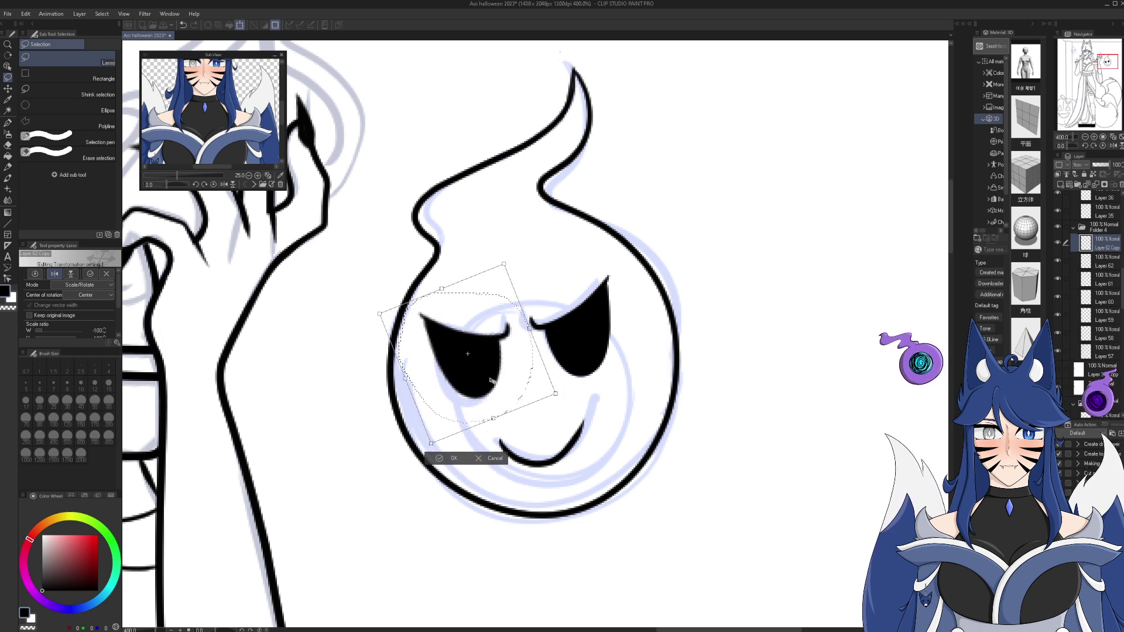
pyautogui.click(450, 458)
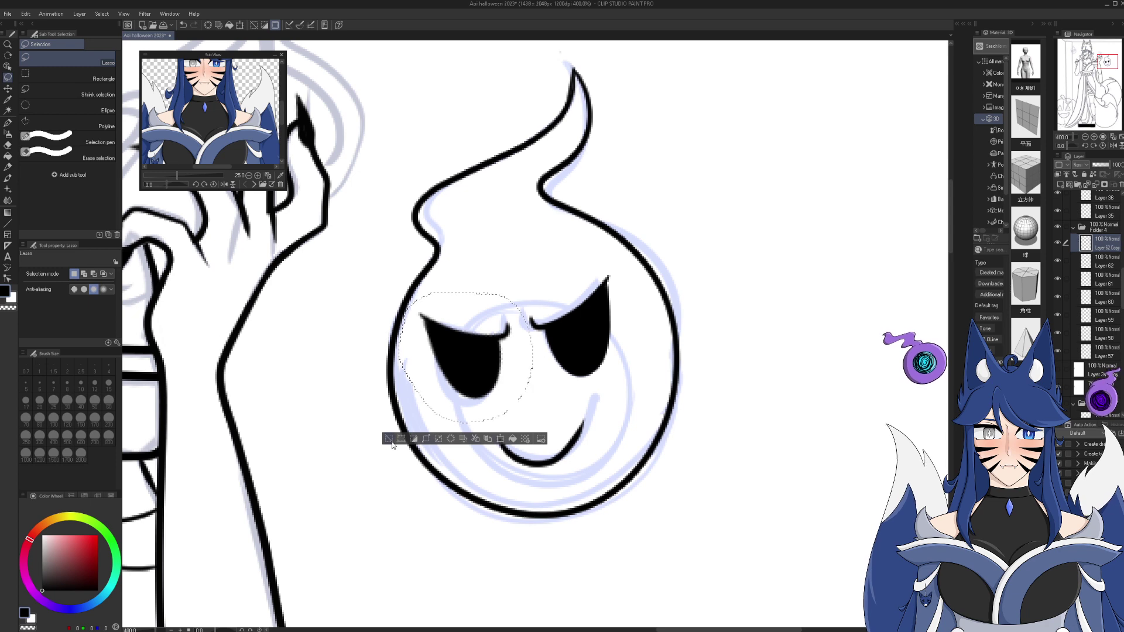
pyautogui.click(407, 453)
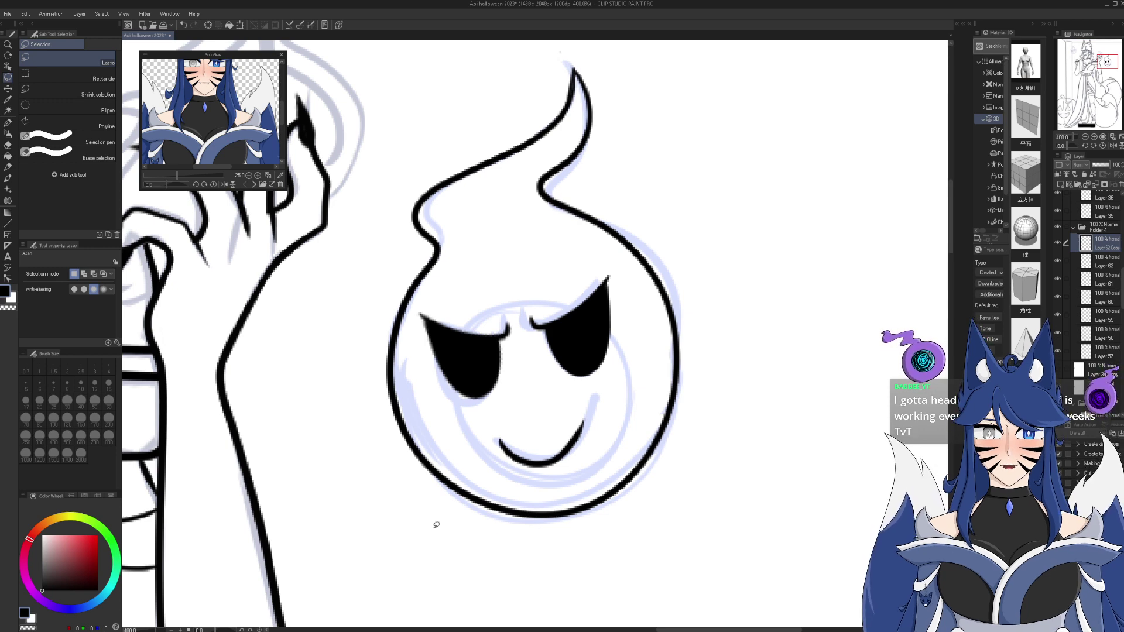
# - Merge the mirrored eye's layer into Layer 62 and add a new layer above it
pyautogui.click(1121, 185)
pyautogui.click(1057, 245)
pyautogui.click(1060, 184)
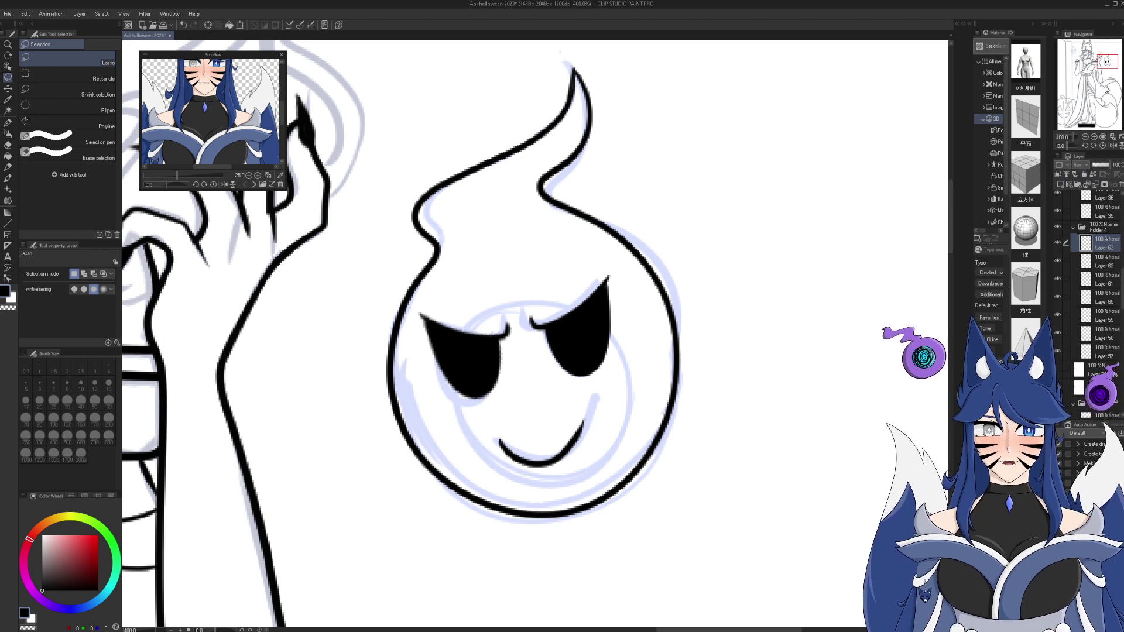
# - Ink the outline of the second flame spirit overlapping the background pillar with the Wolf Pen, including its wavy flame tip
pyautogui.click(1085, 137)
pyautogui.moveTo(1090, 72); pyautogui.dragTo(1078, 57)
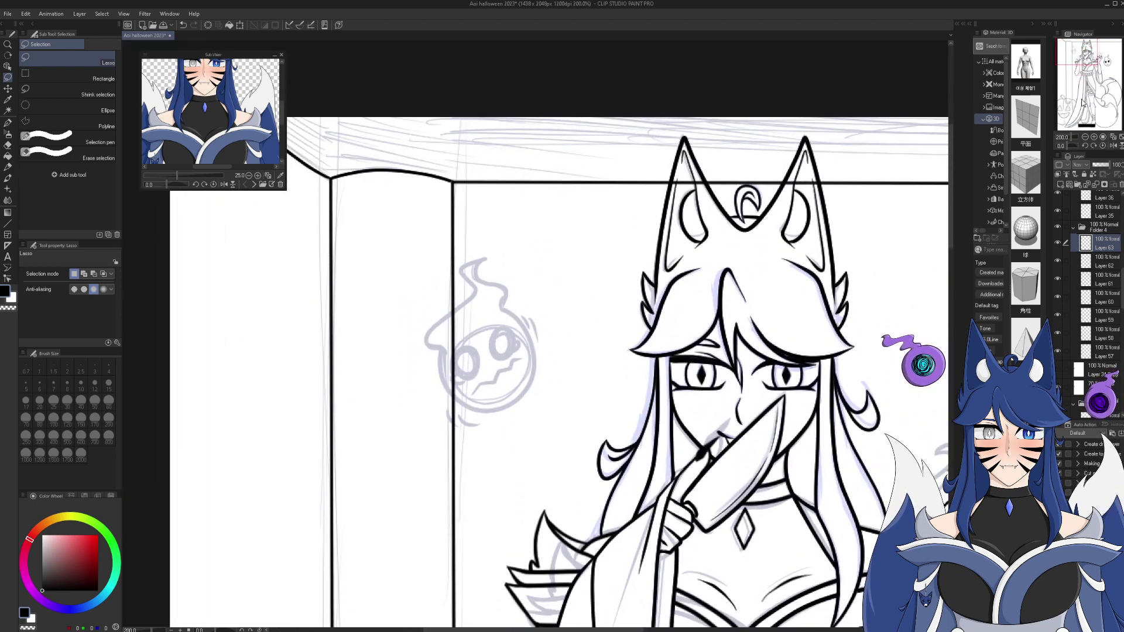
pyautogui.click(1094, 137)
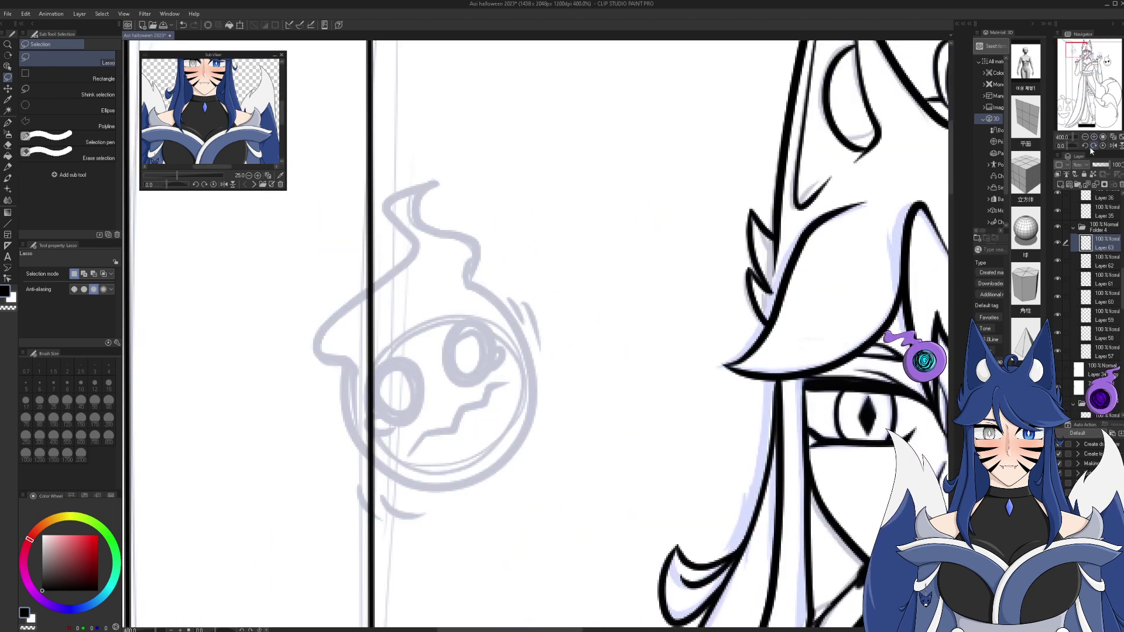
pyautogui.click(7, 123)
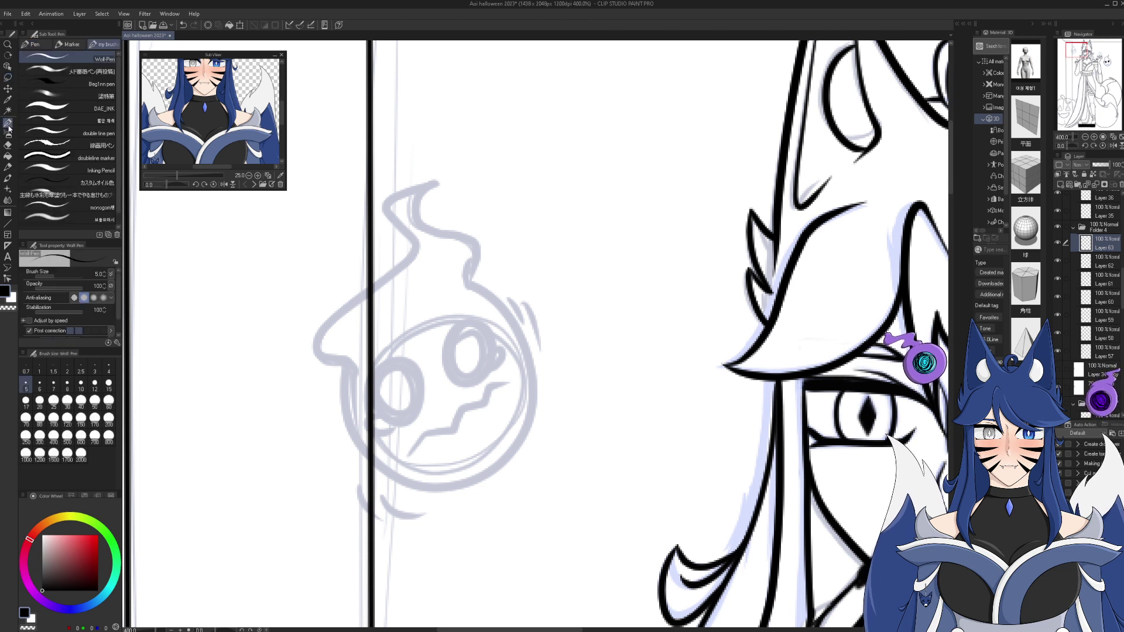
pyautogui.moveTo(435, 182)
pyautogui.mouseDown()
pyautogui.moveTo(420, 212)
pyautogui.moveTo(445, 227)
pyautogui.moveTo(482, 229)
pyautogui.moveTo(493, 248)
pyautogui.moveTo(469, 279)
pyautogui.moveTo(514, 315)
pyautogui.moveTo(537, 365)
pyautogui.moveTo(539, 417)
pyautogui.moveTo(502, 453)
pyautogui.mouseUp()
pyautogui.moveTo(456, 482)
pyautogui.mouseDown()
pyautogui.moveTo(354, 433)
pyautogui.moveTo(351, 380)
pyautogui.moveTo(321, 356)
pyautogui.moveTo(411, 235)
pyautogui.moveTo(388, 212)
pyautogui.moveTo(437, 183)
pyautogui.moveTo(411, 191)
pyautogui.moveTo(394, 223)
pyautogui.mouseUp()
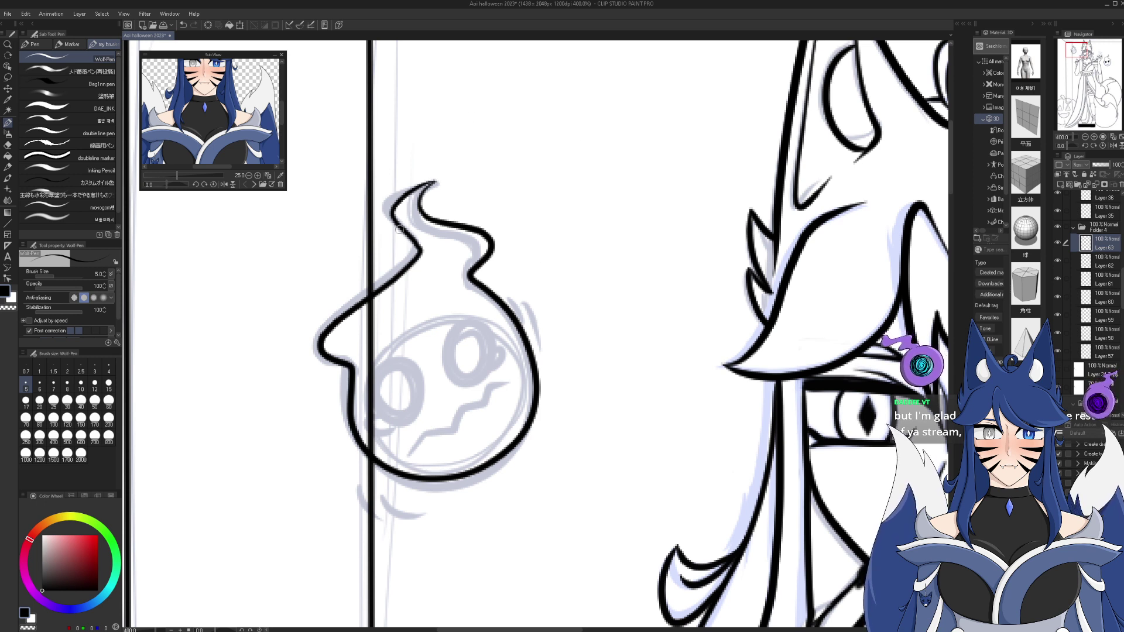
pyautogui.moveTo(431, 182)
pyautogui.mouseDown()
pyautogui.moveTo(417, 202)
pyautogui.moveTo(430, 218)
pyautogui.mouseUp()
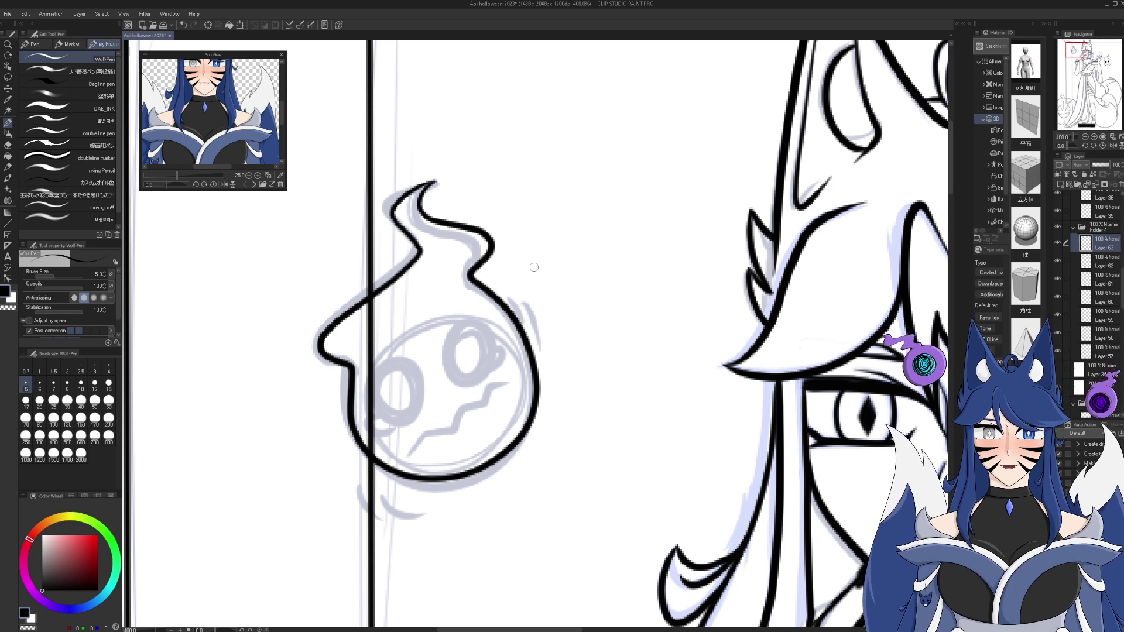
# - Merge a finished spirit layer down, and on a new top layer ink the second spirit's round right eye with its small side circle
pyautogui.moveTo(1076, 52); pyautogui.dragTo(1075, 52)
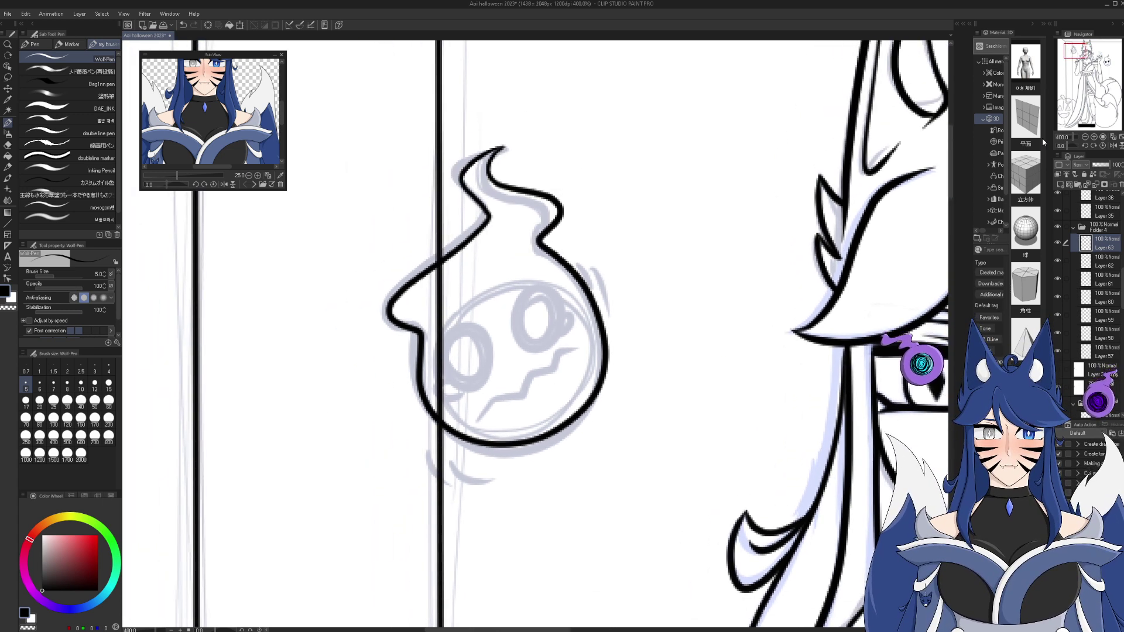
pyautogui.click(1060, 244)
pyautogui.click(1060, 245)
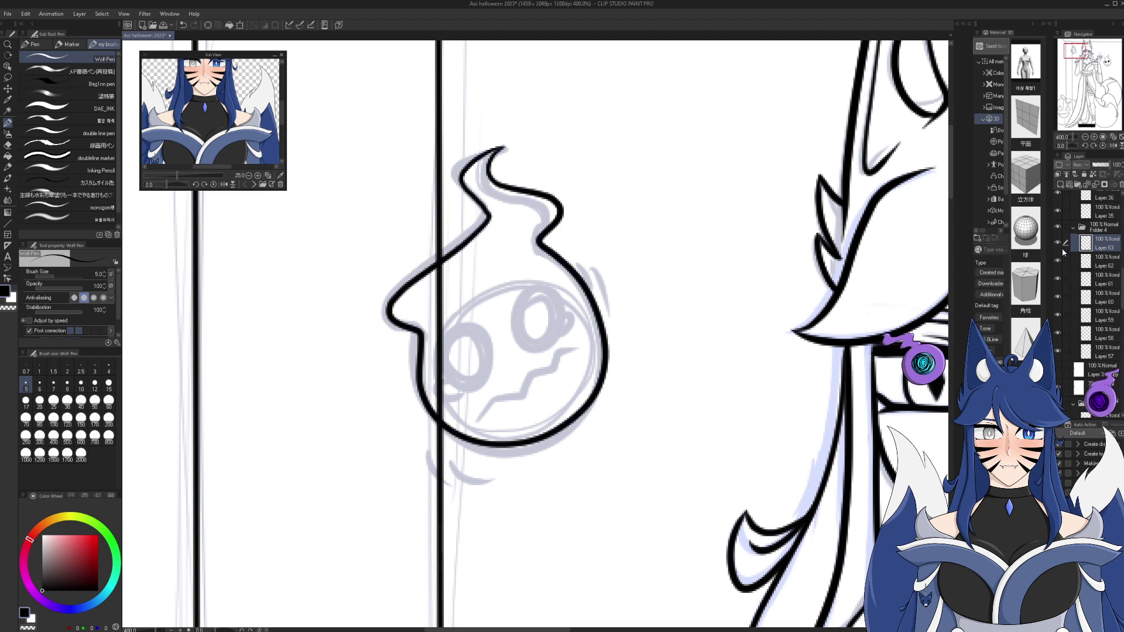
pyautogui.moveTo(1090, 260); pyautogui.dragTo(1091, 268)
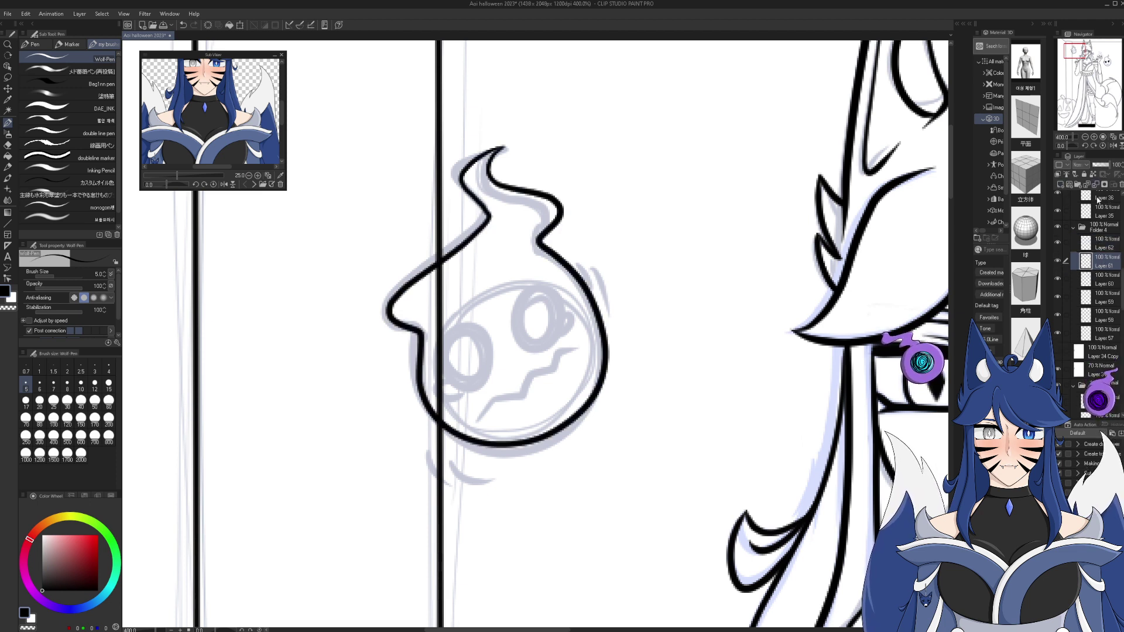
pyautogui.click(1069, 243)
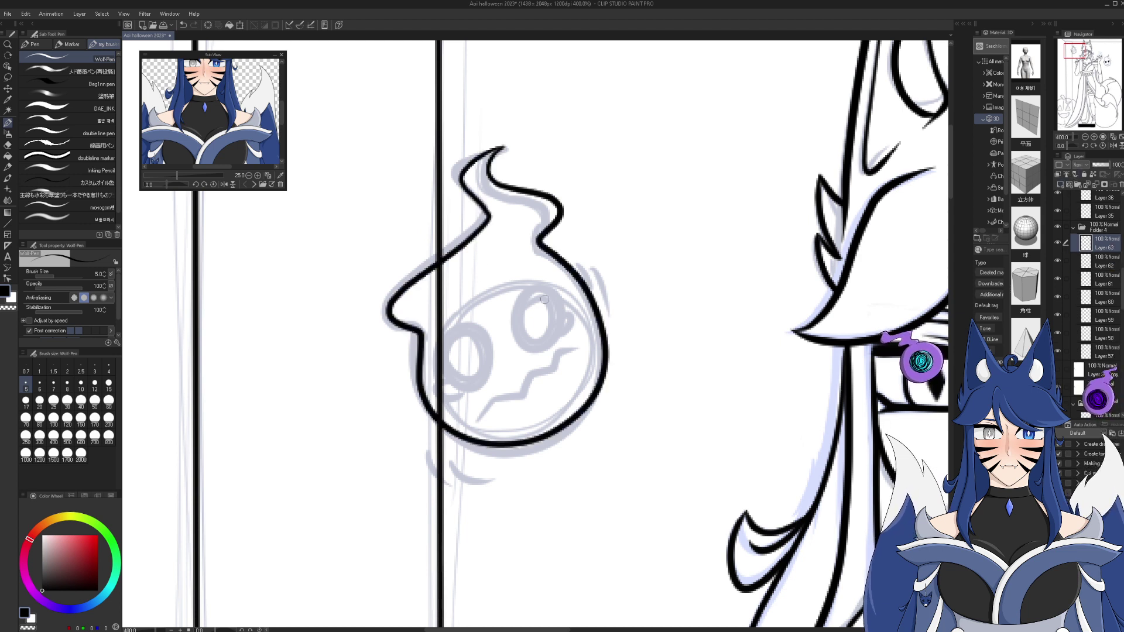
pyautogui.moveTo(563, 301)
pyautogui.mouseDown()
pyautogui.moveTo(530, 284)
pyautogui.moveTo(508, 319)
pyautogui.moveTo(527, 355)
pyautogui.moveTo(551, 353)
pyautogui.moveTo(564, 302)
pyautogui.moveTo(562, 313)
pyautogui.mouseUp()
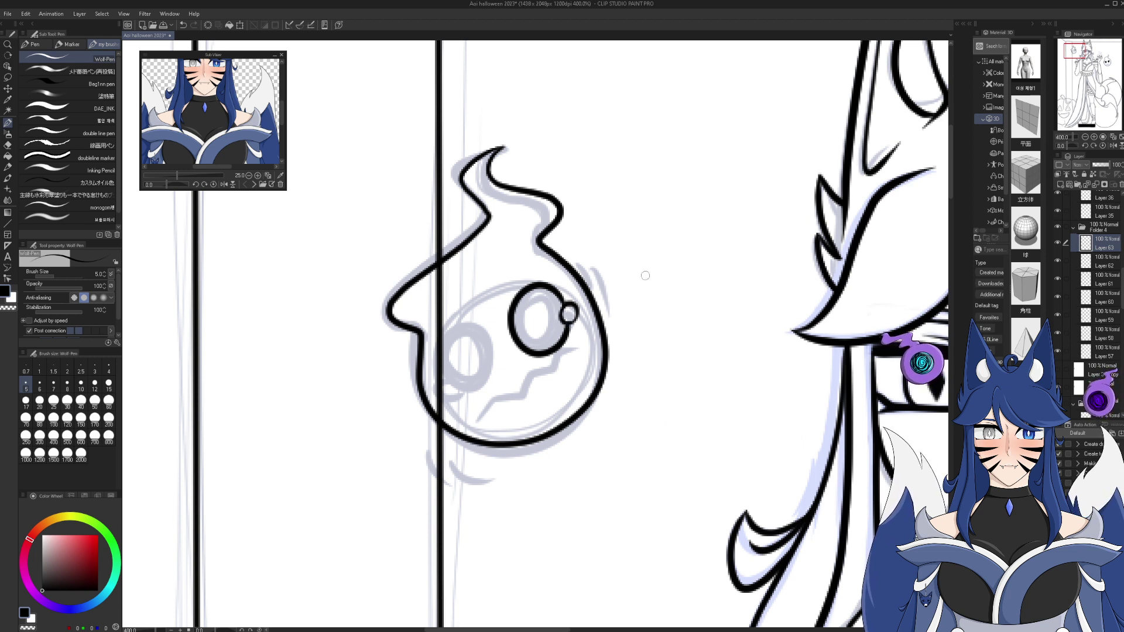
# - Try duplicating the second spirit's eye layer and flipping, moving and rotating the copy over the sketched left eye
pyautogui.rightClick(1092, 244)
pyautogui.click(1070, 315)
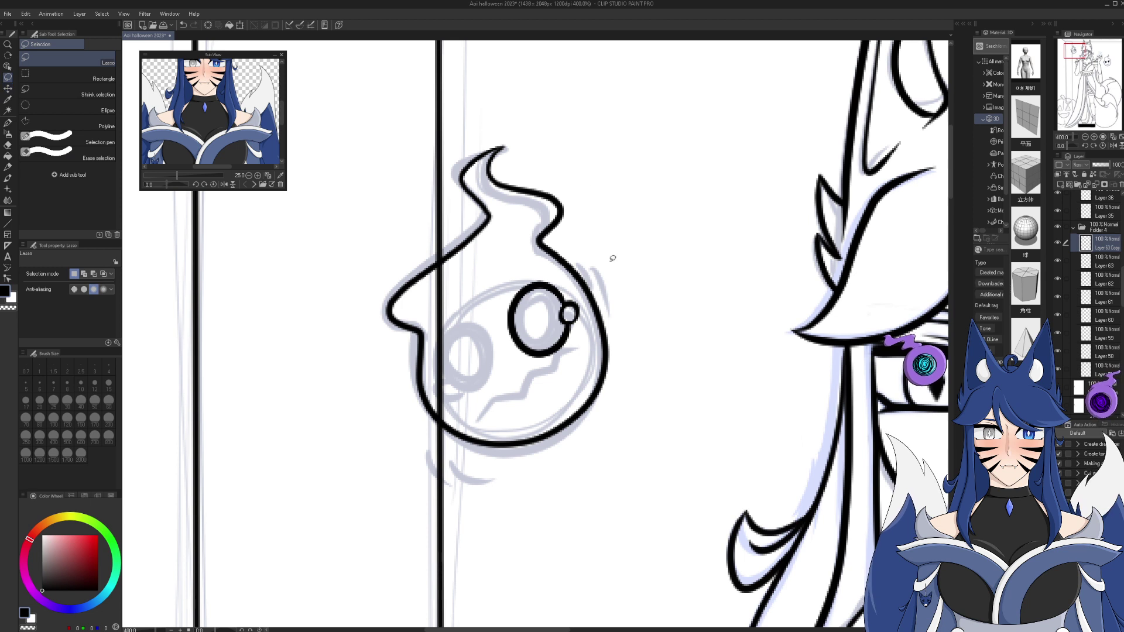
pyautogui.moveTo(564, 273); pyautogui.dragTo(554, 263)
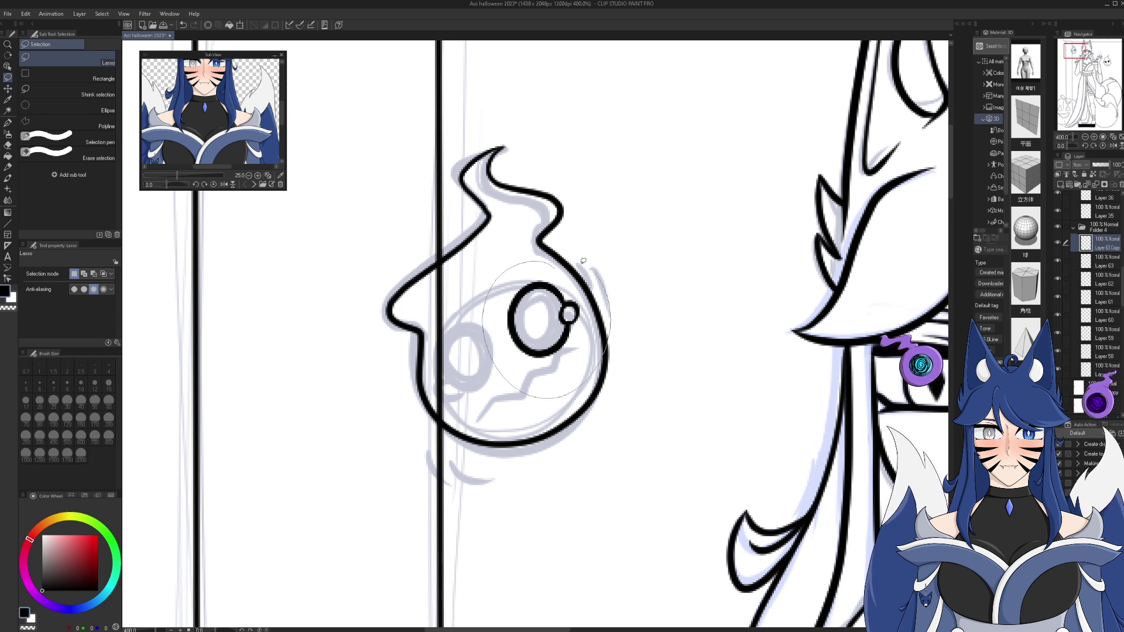
pyautogui.hotkey('ctrl', 't')
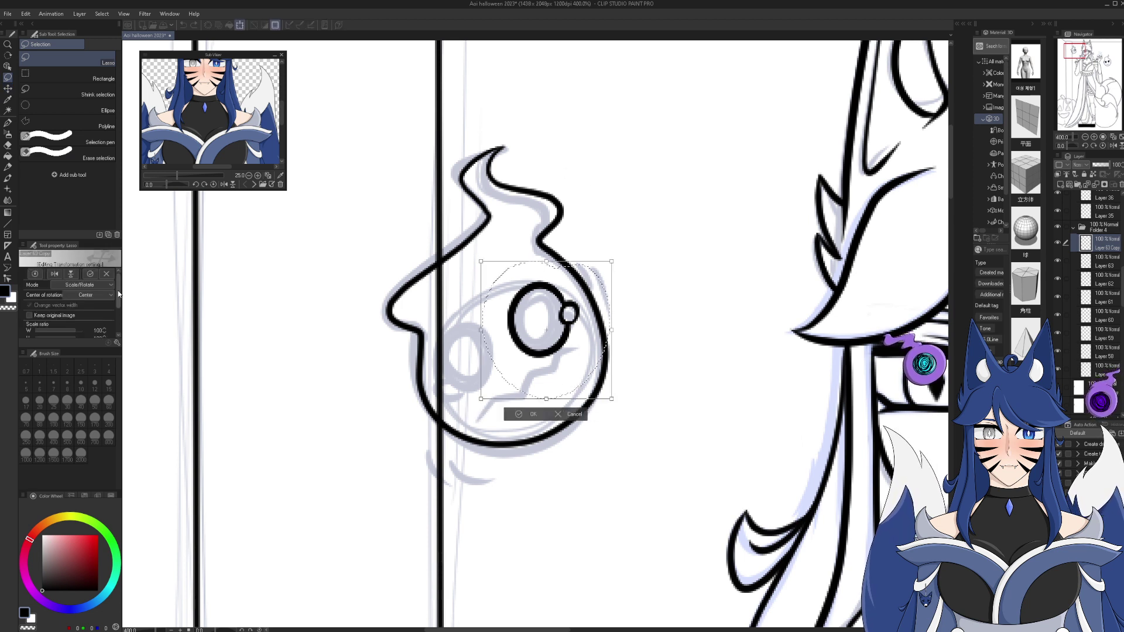
pyautogui.click(55, 273)
pyautogui.moveTo(609, 176); pyautogui.dragTo(673, 224)
pyautogui.moveTo(576, 348)
pyautogui.mouseDown()
pyautogui.moveTo(490, 376)
pyautogui.moveTo(505, 392)
pyautogui.mouseUp()
pyautogui.moveTo(636, 360); pyautogui.dragTo(629, 413)
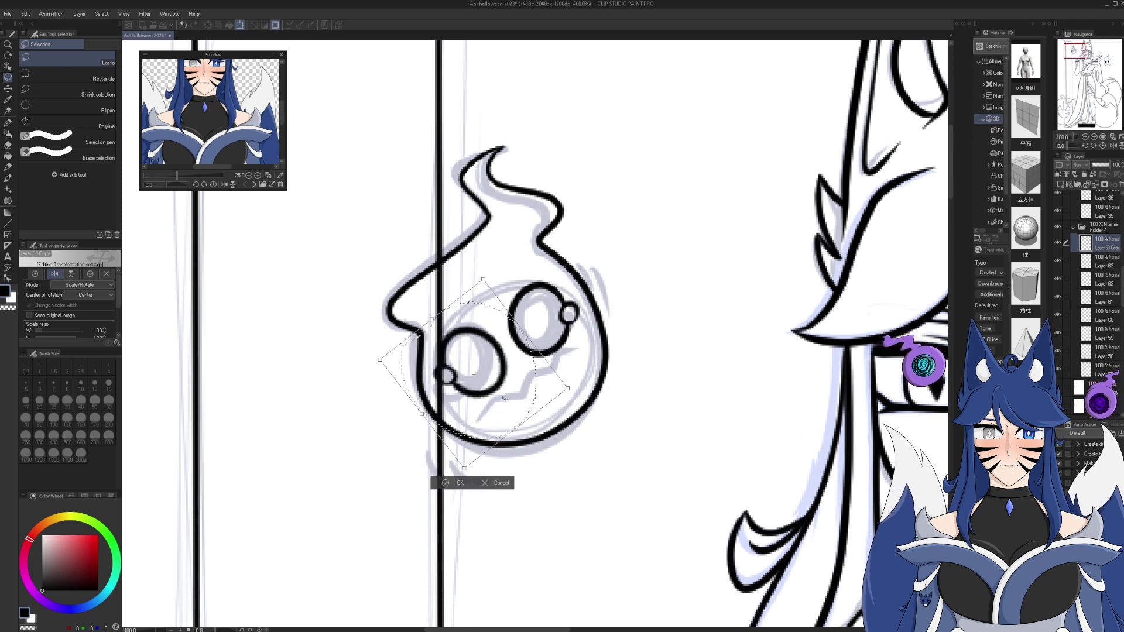
pyautogui.moveTo(505, 391); pyautogui.dragTo(499, 384)
pyautogui.moveTo(620, 380); pyautogui.dragTo(651, 340)
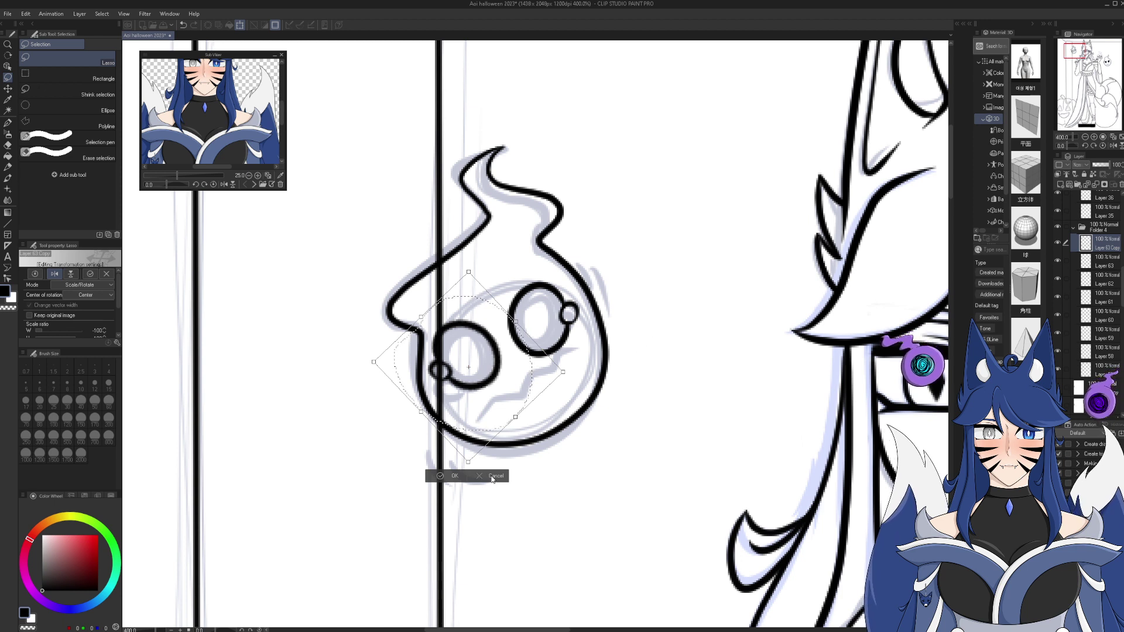
pyautogui.click(493, 476)
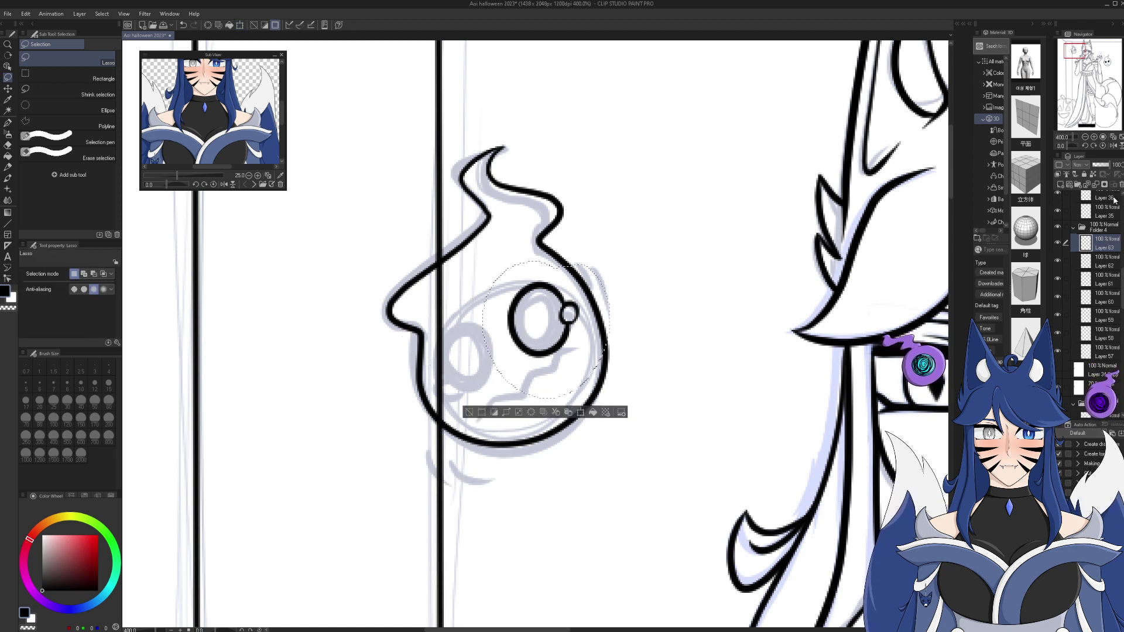
# - Clear the selection, erase the second spirit's right eye, and re-ink it as an upright oval with a small slanted side oval
pyautogui.hotkey('ctrl', 'd')
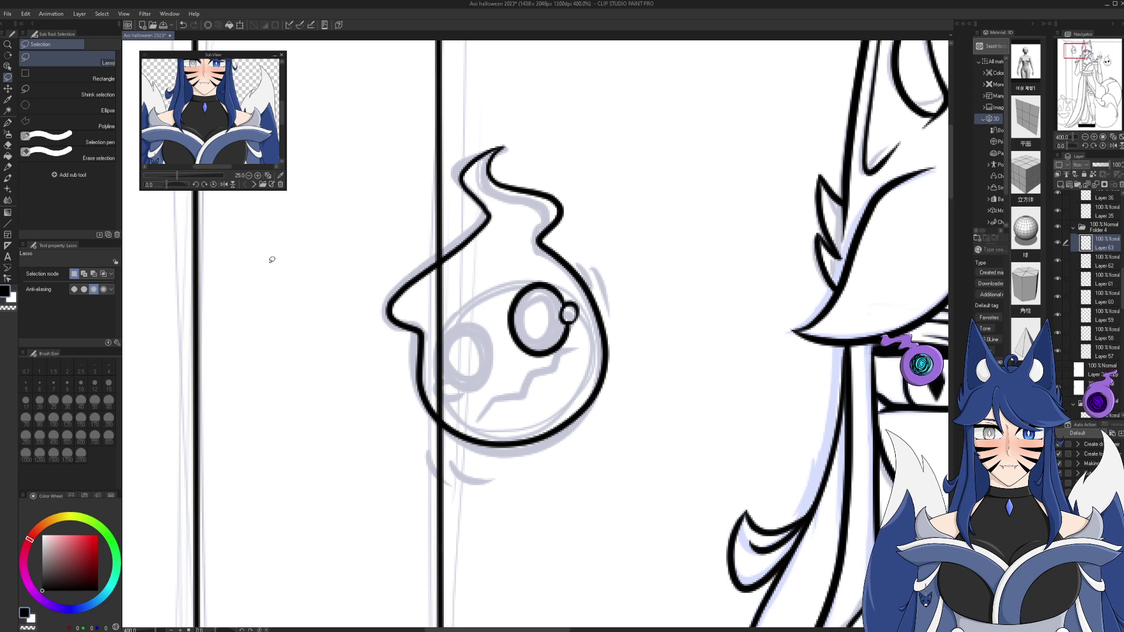
pyautogui.click(7, 146)
pyautogui.moveTo(566, 333)
pyautogui.mouseDown()
pyautogui.moveTo(571, 296)
pyautogui.moveTo(570, 315)
pyautogui.moveTo(545, 285)
pyautogui.moveTo(518, 294)
pyautogui.moveTo(508, 317)
pyautogui.moveTo(530, 358)
pyautogui.moveTo(567, 321)
pyautogui.mouseUp()
pyautogui.press('p')
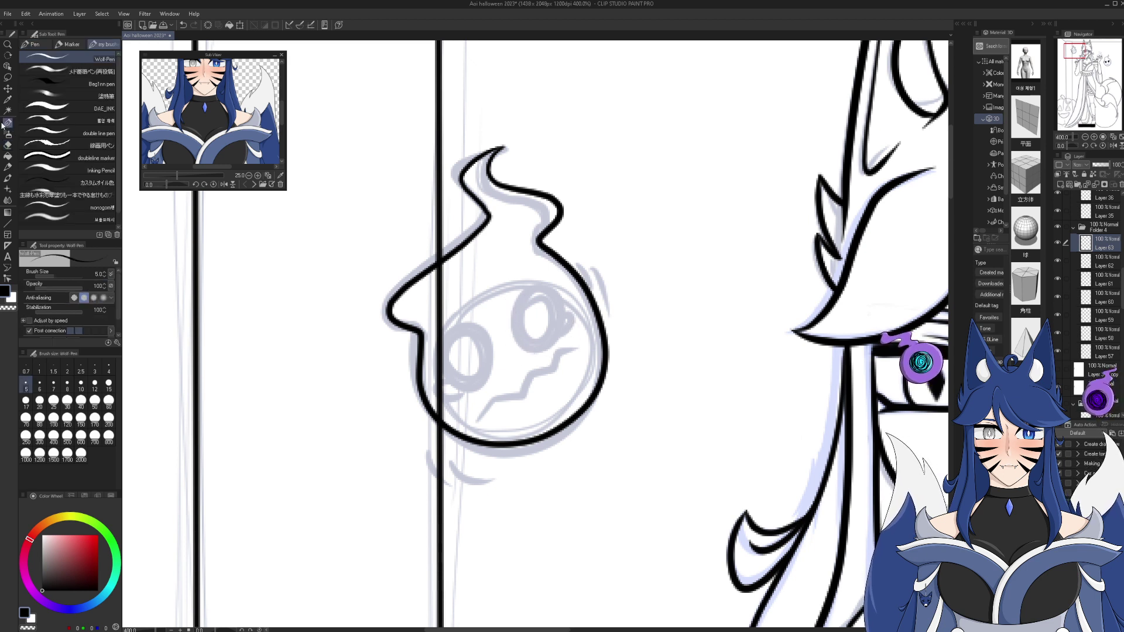
pyautogui.moveTo(560, 336)
pyautogui.mouseDown()
pyautogui.moveTo(531, 352)
pyautogui.moveTo(511, 315)
pyautogui.moveTo(532, 281)
pyautogui.moveTo(554, 287)
pyautogui.moveTo(564, 316)
pyautogui.moveTo(576, 307)
pyautogui.moveTo(556, 334)
pyautogui.mouseUp()
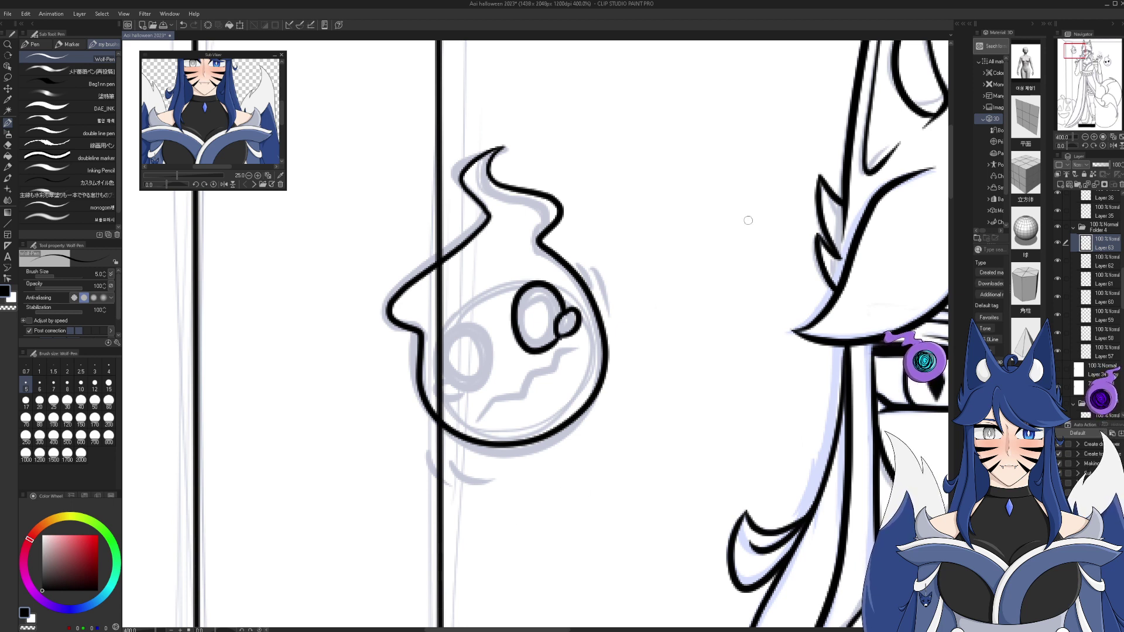
# - Duplicate the second spirit's eye layer, flip the copy horizontally, rotate it over the sketched left eye, and deselect
pyautogui.rightClick(1106, 248)
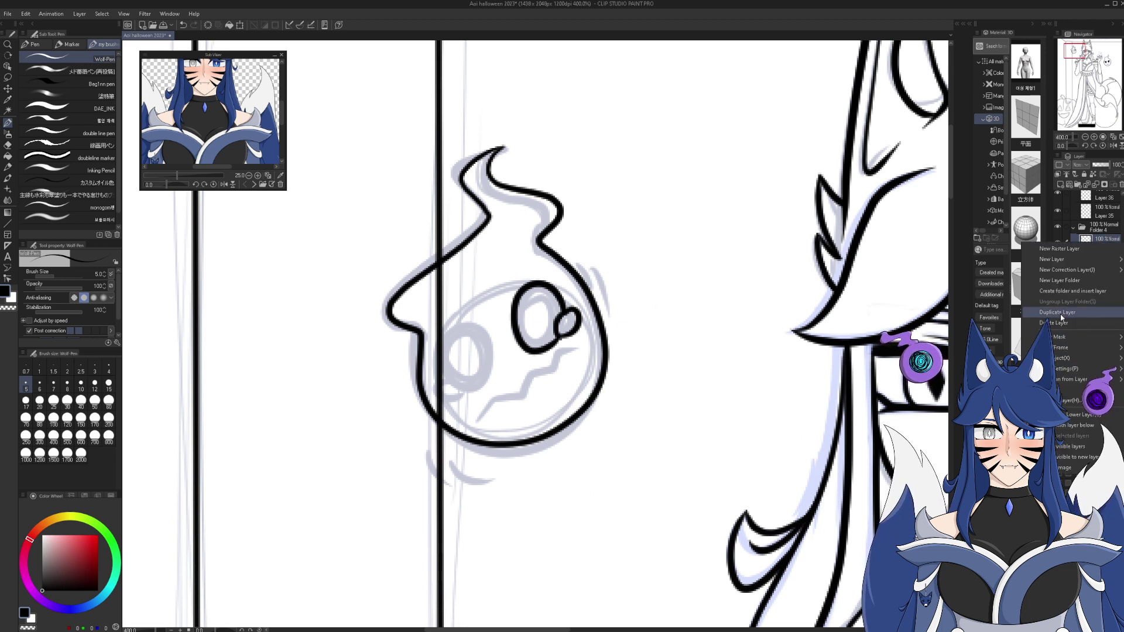
pyautogui.click(1063, 315)
pyautogui.click(8, 76)
pyautogui.moveTo(587, 258)
pyautogui.mouseDown()
pyautogui.moveTo(499, 397)
pyautogui.moveTo(626, 280)
pyautogui.mouseUp()
pyautogui.click(588, 421)
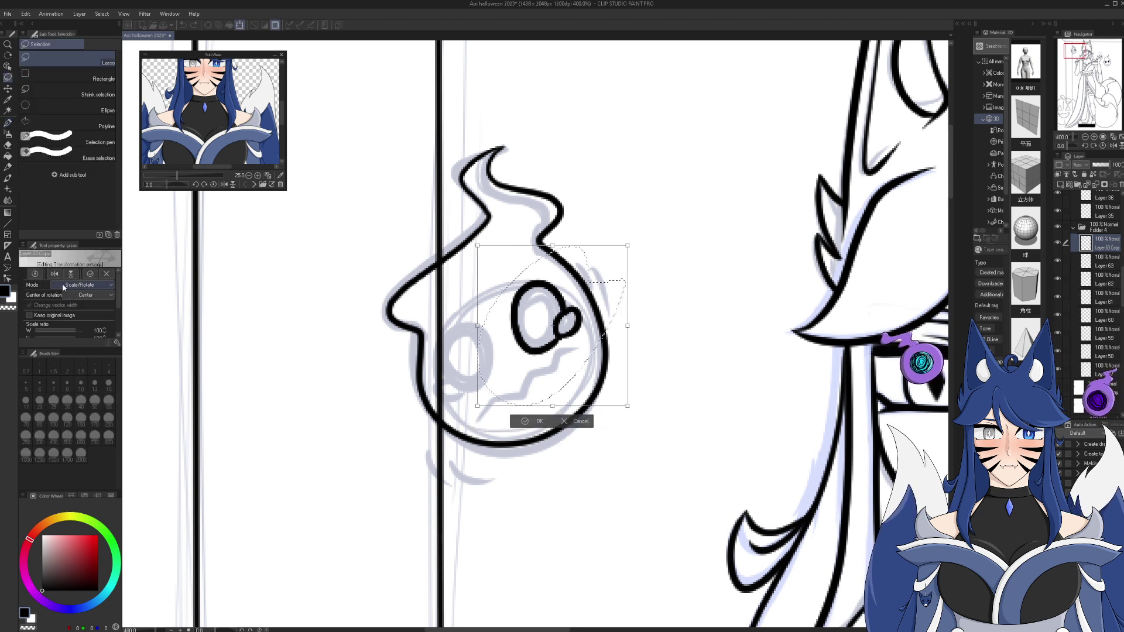
pyautogui.click(54, 274)
pyautogui.moveTo(547, 252); pyautogui.dragTo(606, 250)
pyautogui.moveTo(604, 338)
pyautogui.mouseDown()
pyautogui.moveTo(492, 391)
pyautogui.moveTo(638, 323)
pyautogui.moveTo(631, 303)
pyautogui.mouseUp()
pyautogui.moveTo(511, 373); pyautogui.dragTo(513, 383)
pyautogui.click(451, 488)
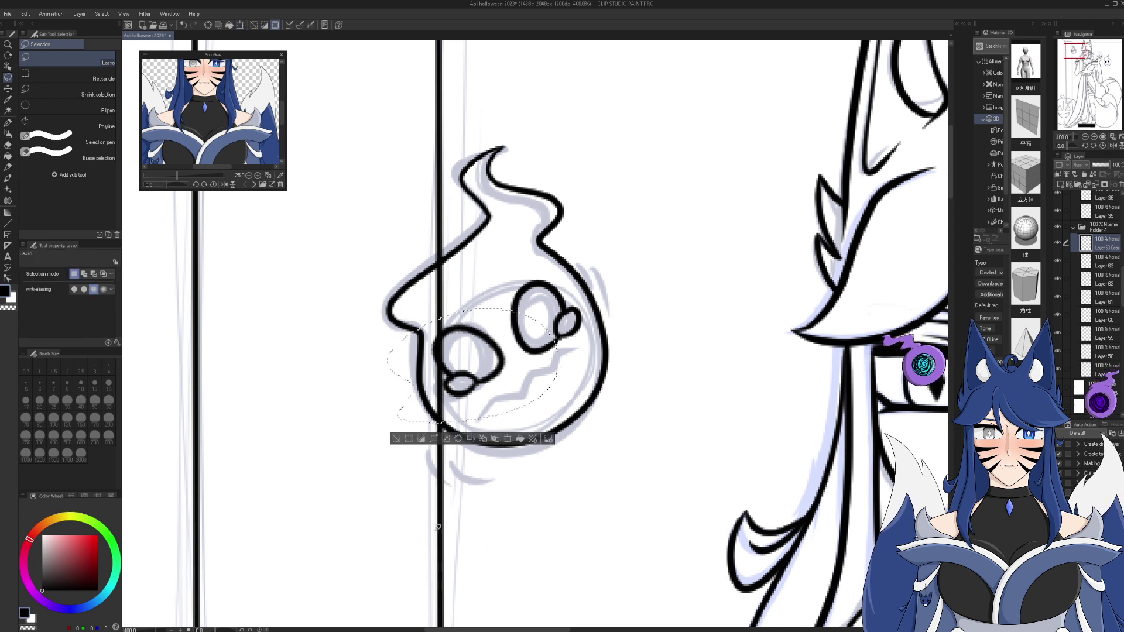
pyautogui.click(399, 450)
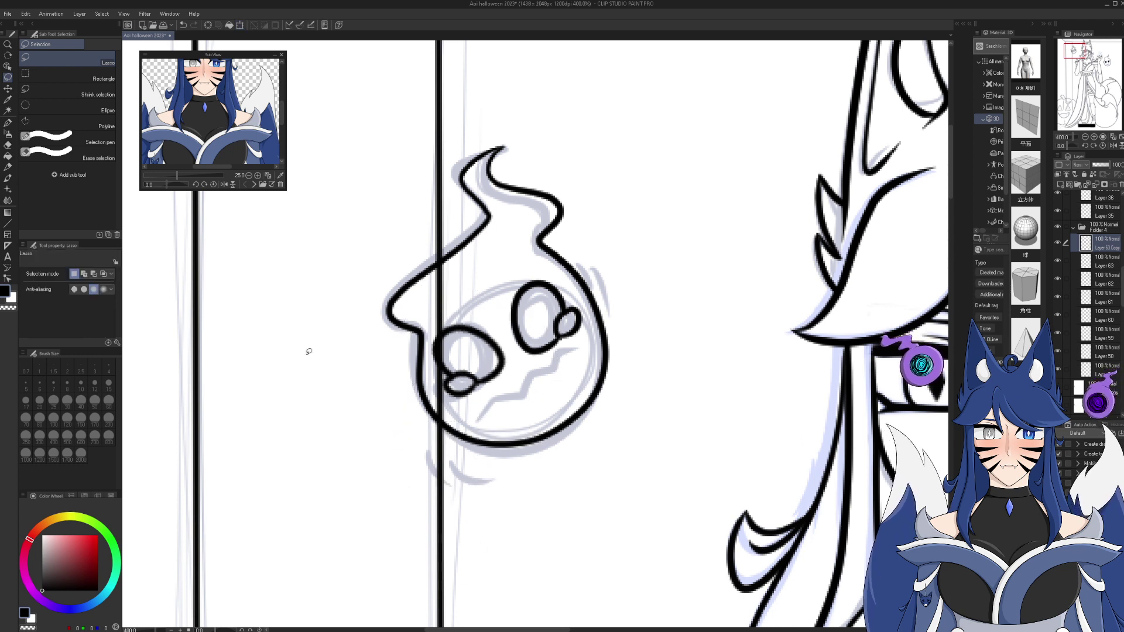
# - Merge the copied eye and its source layer down into Layer 62, and ink the second spirit's zigzag mouth with the Wolf Pen
pyautogui.click(8, 122)
pyautogui.click(1105, 185)
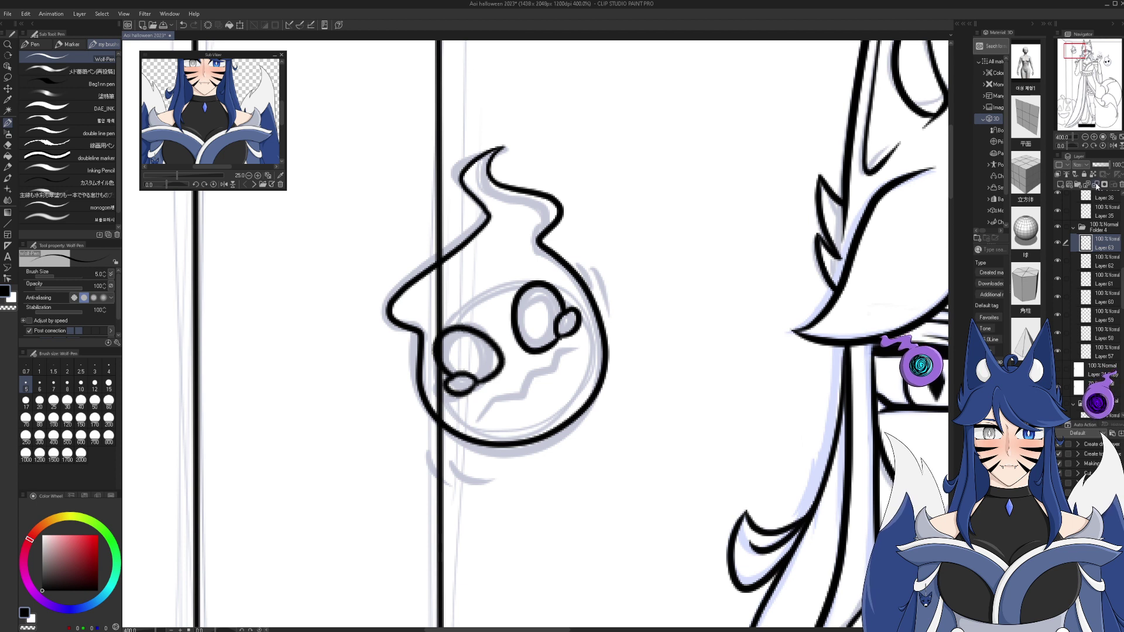
pyautogui.click(1105, 185)
pyautogui.click(1058, 262)
pyautogui.click(1058, 261)
pyautogui.click(1059, 261)
pyautogui.click(1058, 261)
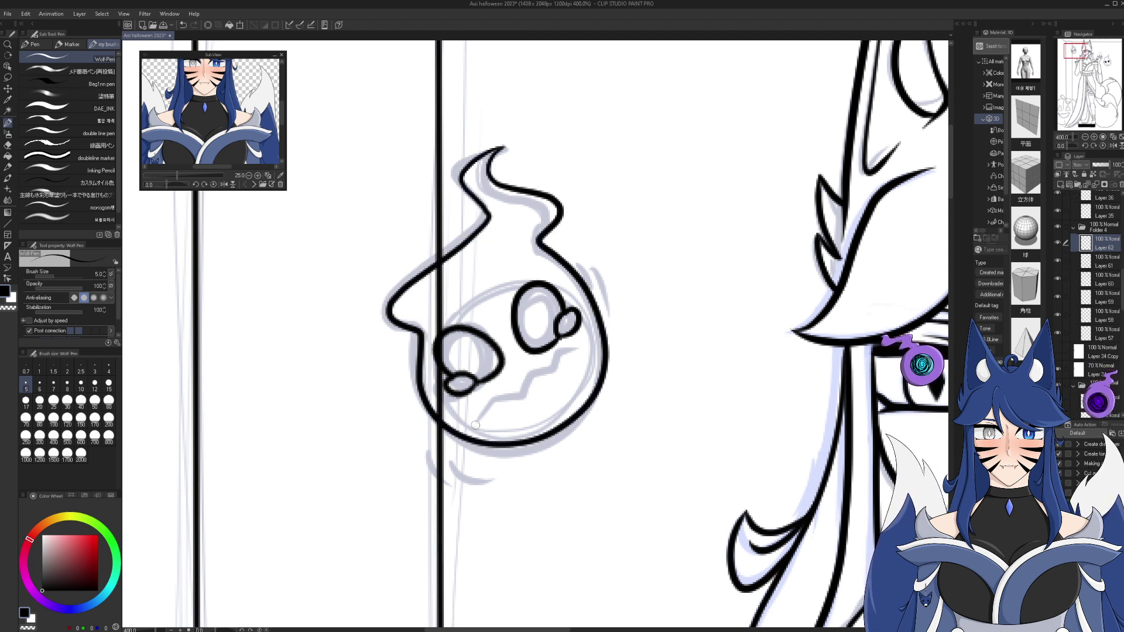
pyautogui.moveTo(477, 420)
pyautogui.mouseDown()
pyautogui.moveTo(492, 403)
pyautogui.moveTo(521, 401)
pyautogui.moveTo(534, 376)
pyautogui.moveTo(555, 377)
pyautogui.moveTo(583, 352)
pyautogui.mouseUp()
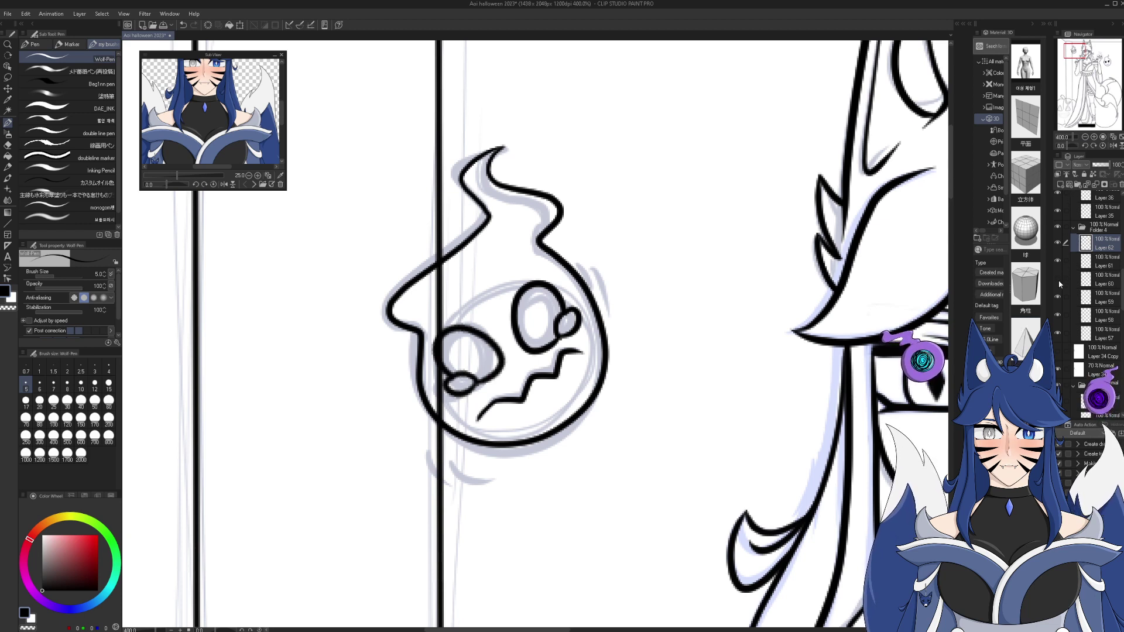
# - On Layer 61, ink the round inner face outline around the second spirit's eyes and mouth
pyautogui.click(1057, 262)
pyautogui.click(1058, 261)
pyautogui.click(1093, 266)
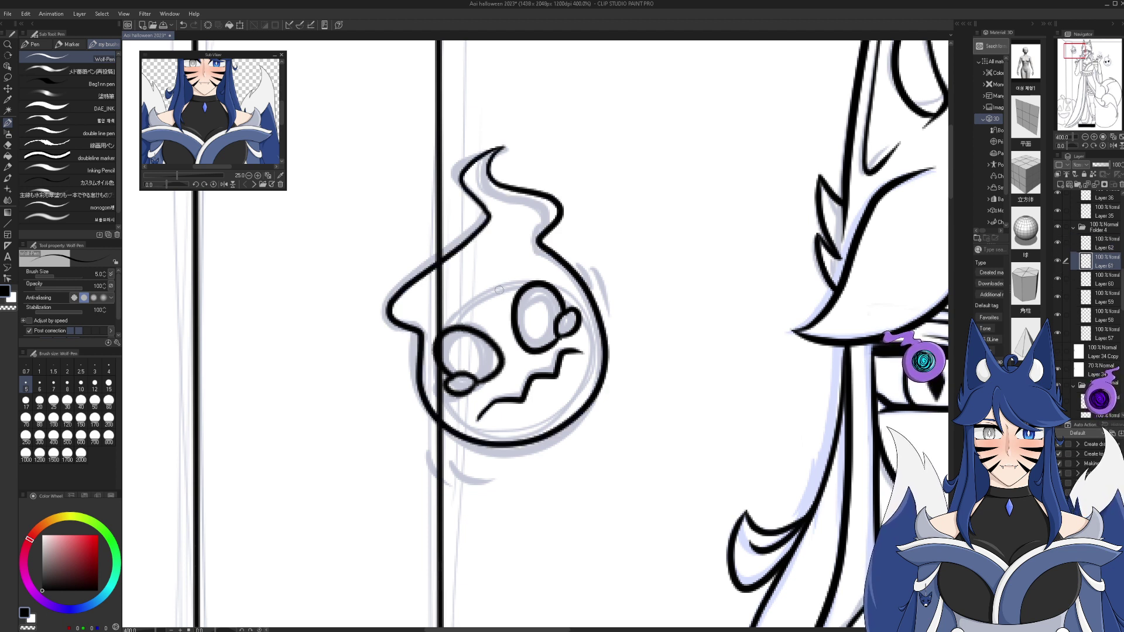
pyautogui.moveTo(489, 288)
pyautogui.mouseDown()
pyautogui.moveTo(458, 300)
pyautogui.moveTo(433, 359)
pyautogui.moveTo(439, 402)
pyautogui.moveTo(477, 431)
pyautogui.moveTo(551, 417)
pyautogui.moveTo(577, 396)
pyautogui.moveTo(594, 344)
pyautogui.moveTo(568, 284)
pyautogui.moveTo(522, 272)
pyautogui.moveTo(485, 280)
pyautogui.moveTo(445, 332)
pyautogui.mouseUp()
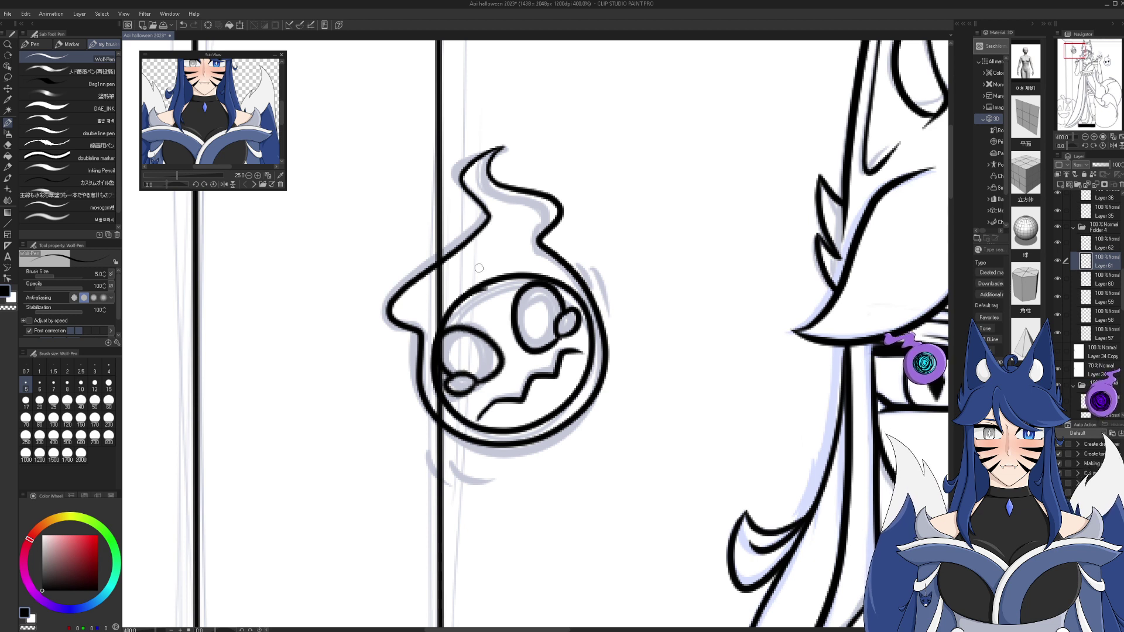
pyautogui.press('e')
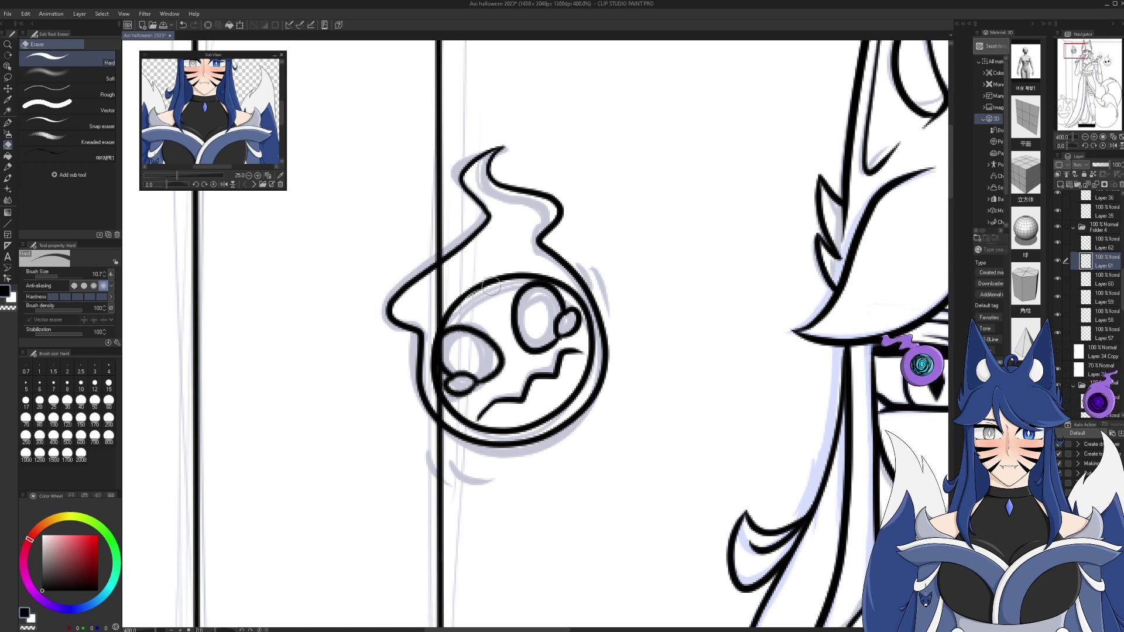
pyautogui.press('p')
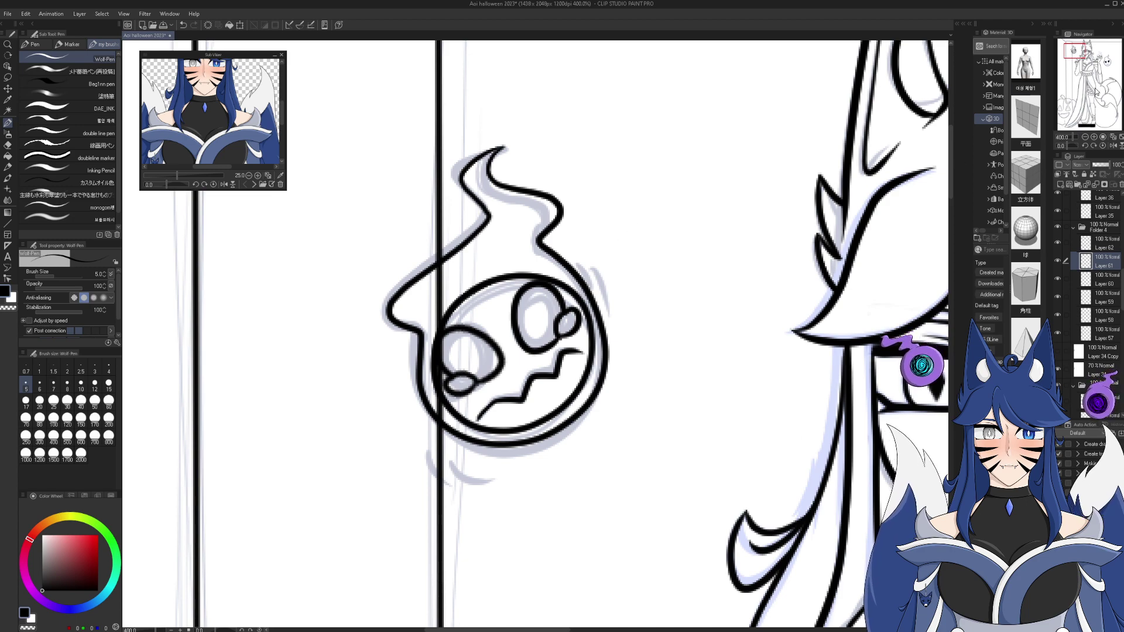
# - Ink a matching round inner face outline on the smiling flame spirit beside the raised hand
pyautogui.moveTo(1080, 52); pyautogui.dragTo(1112, 62)
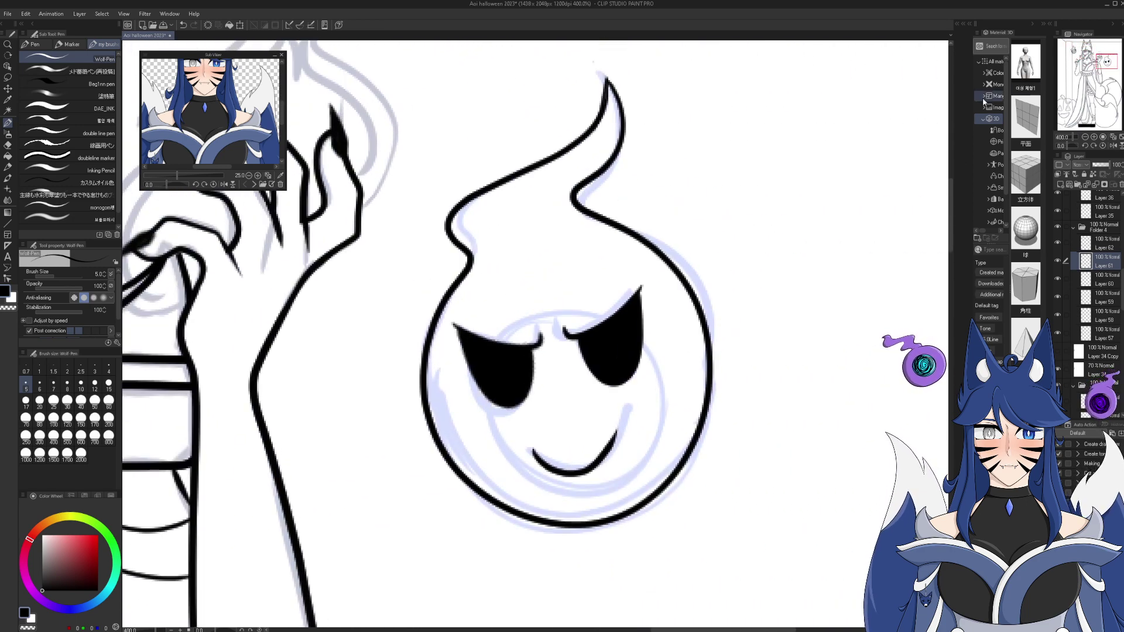
pyautogui.moveTo(537, 305)
pyautogui.mouseDown()
pyautogui.moveTo(479, 355)
pyautogui.moveTo(471, 444)
pyautogui.moveTo(499, 479)
pyautogui.moveTo(549, 503)
pyautogui.moveTo(591, 500)
pyautogui.moveTo(643, 474)
pyautogui.moveTo(685, 398)
pyautogui.moveTo(679, 356)
pyautogui.moveTo(603, 299)
pyautogui.moveTo(553, 298)
pyautogui.moveTo(492, 339)
pyautogui.mouseUp()
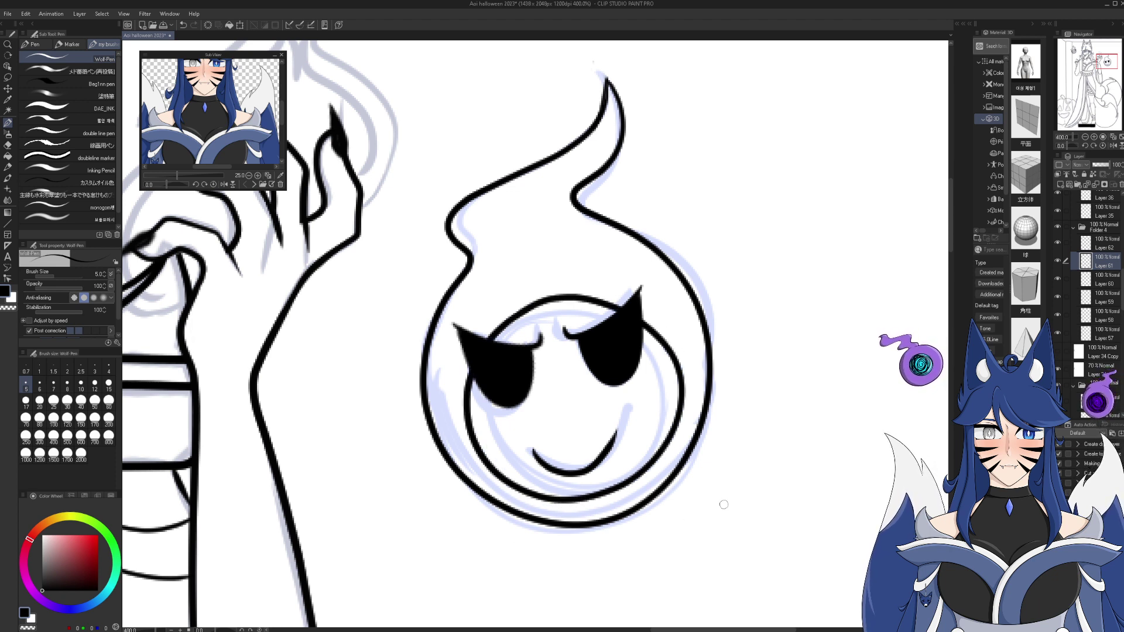
pyautogui.click(1085, 137)
pyautogui.click(1086, 137)
pyautogui.click(1086, 137)
pyautogui.click(1085, 137)
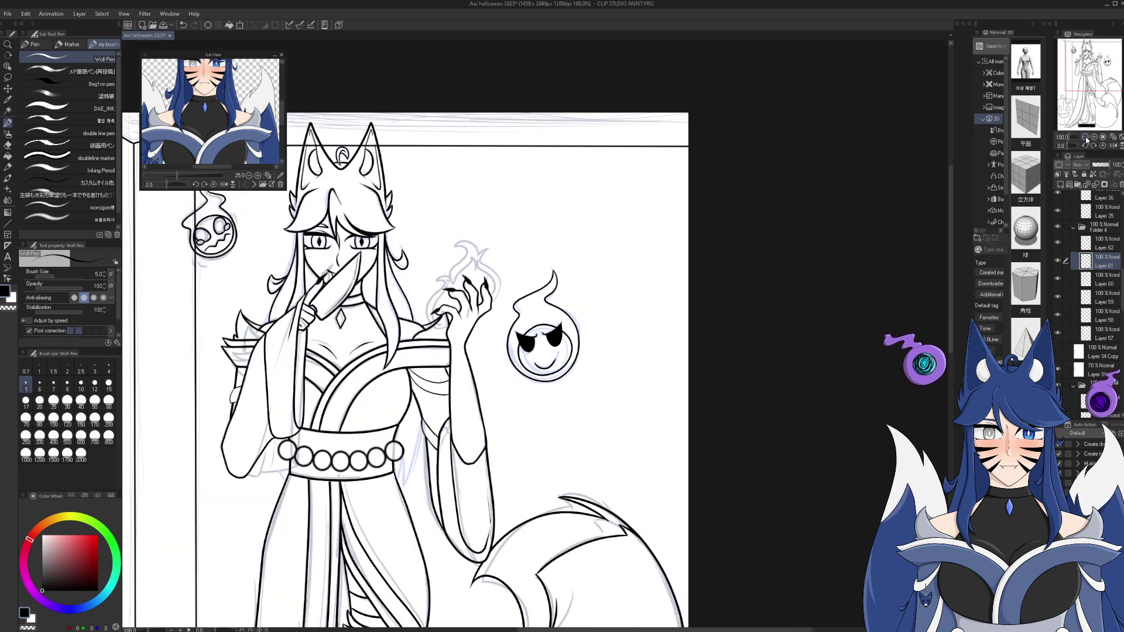
pyautogui.click(1086, 137)
pyautogui.moveTo(1102, 101); pyautogui.dragTo(1090, 100)
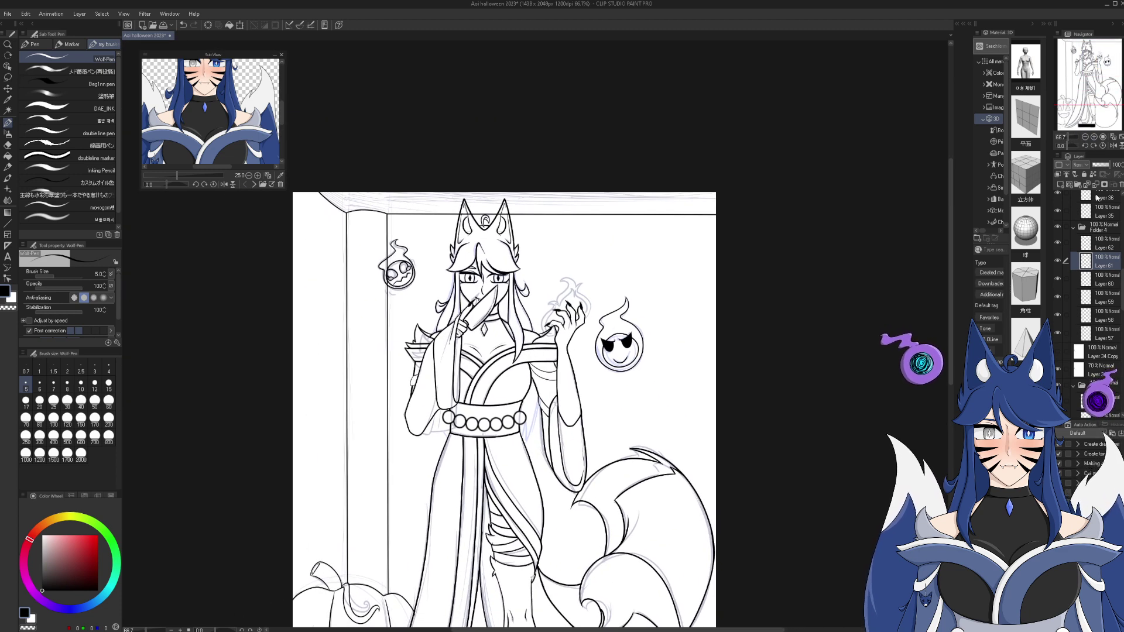
# - On Layer 62, ink short curved motion marks at the second spirit's upper right and lower left, undoing and redrawing unsatisfactory strokes
pyautogui.click(1058, 261)
pyautogui.click(1058, 261)
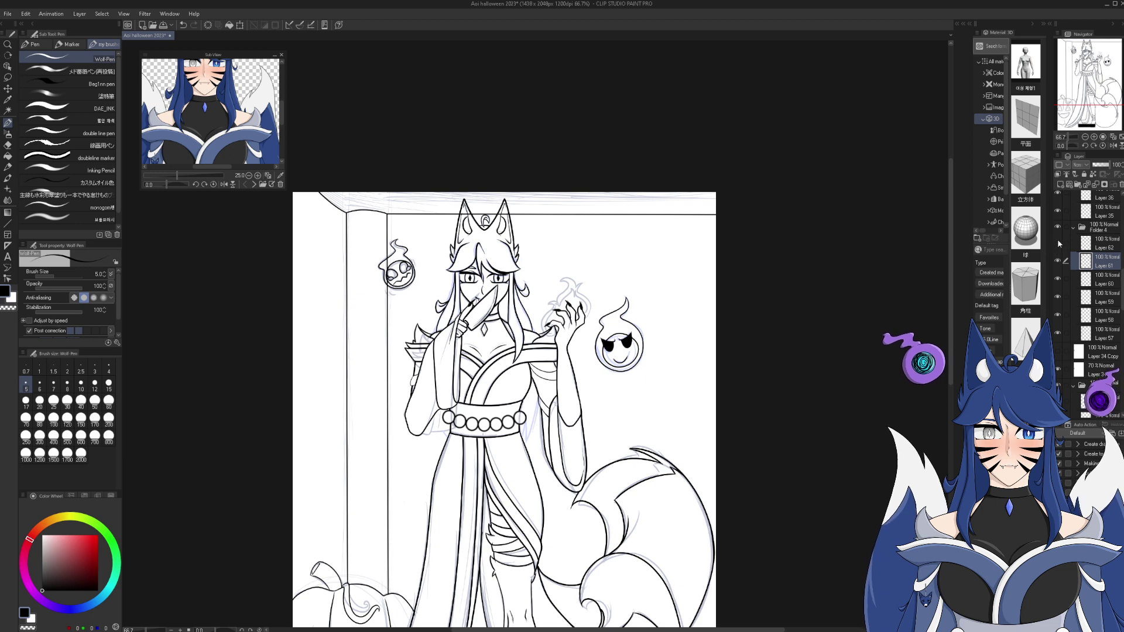
pyautogui.click(1087, 243)
pyautogui.click(1096, 83)
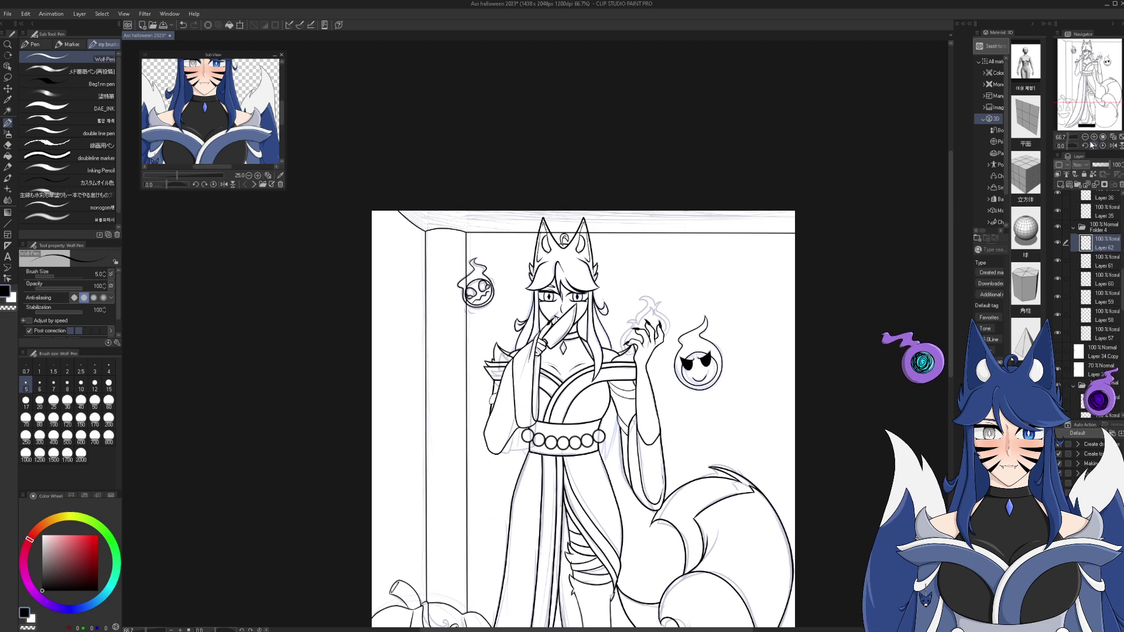
pyautogui.click(1094, 138)
pyautogui.click(1094, 137)
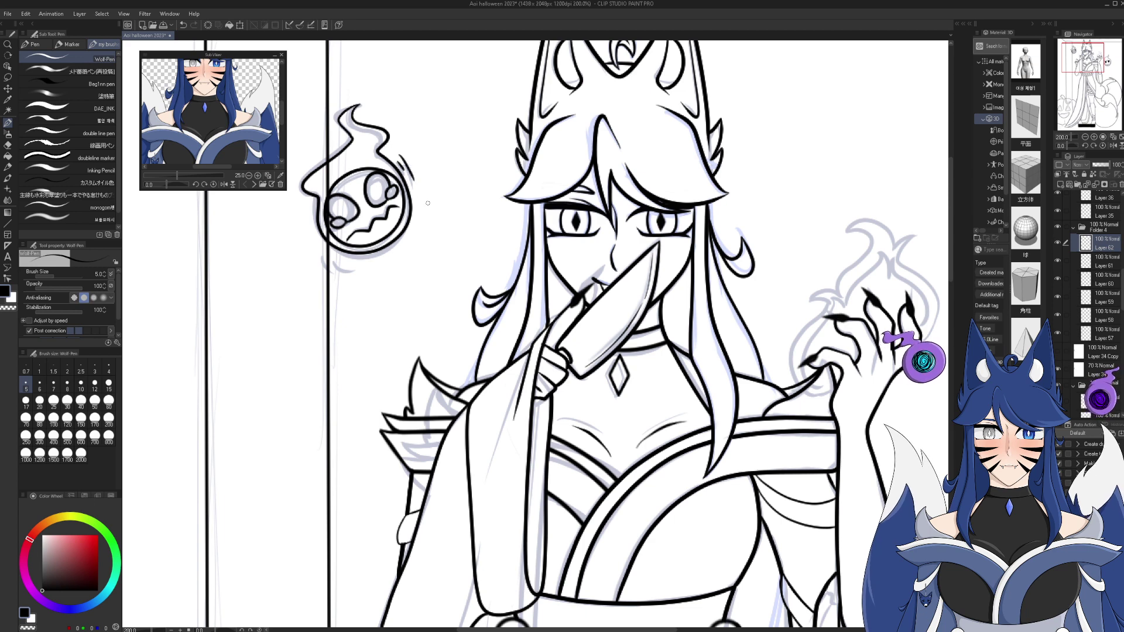
pyautogui.click(183, 27)
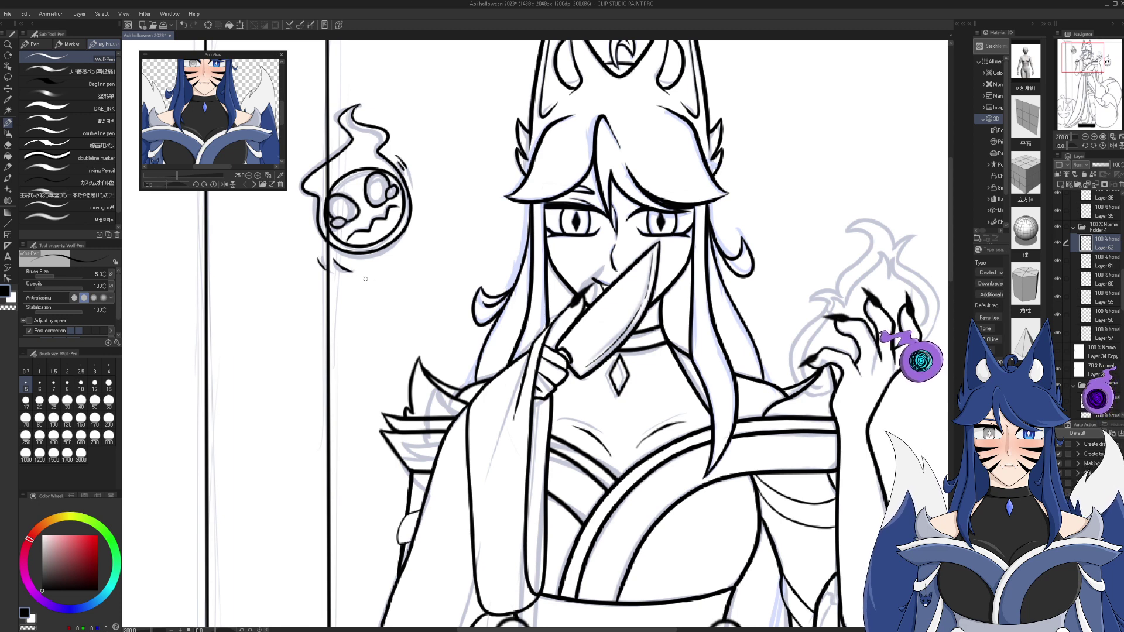
pyautogui.click(183, 27)
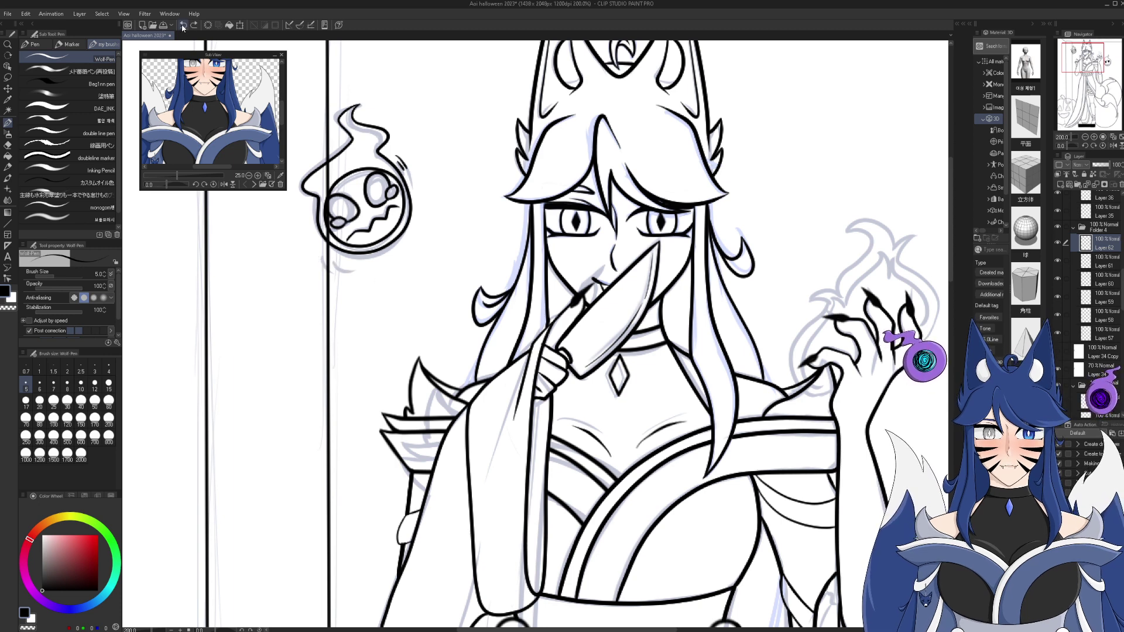
pyautogui.click(183, 27)
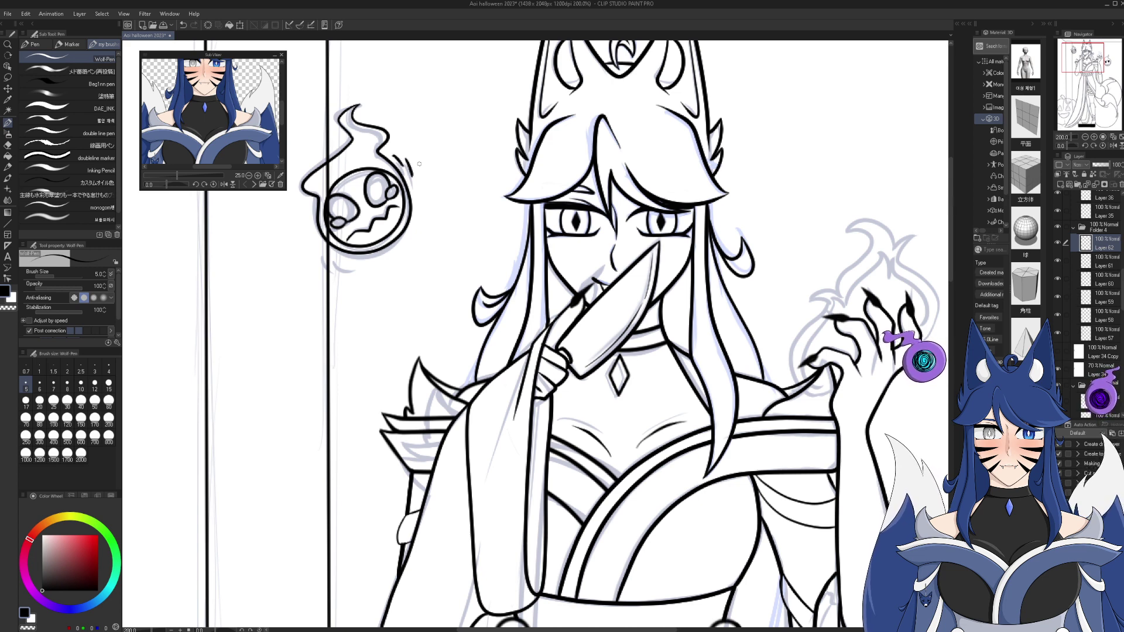
pyautogui.moveTo(317, 255); pyautogui.dragTo(326, 258)
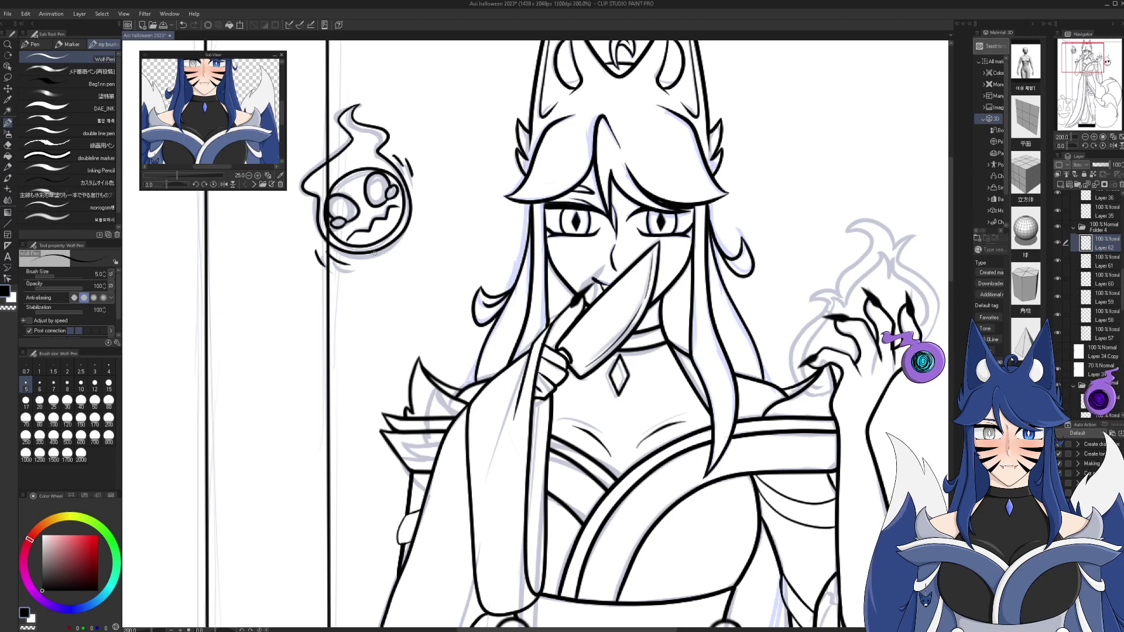
# - Hide the Layer 34 Copy sketch layer to leave only the clean line art on the canvas
pyautogui.click(1085, 136)
pyautogui.click(1085, 137)
pyautogui.moveTo(1101, 85); pyautogui.dragTo(1082, 59)
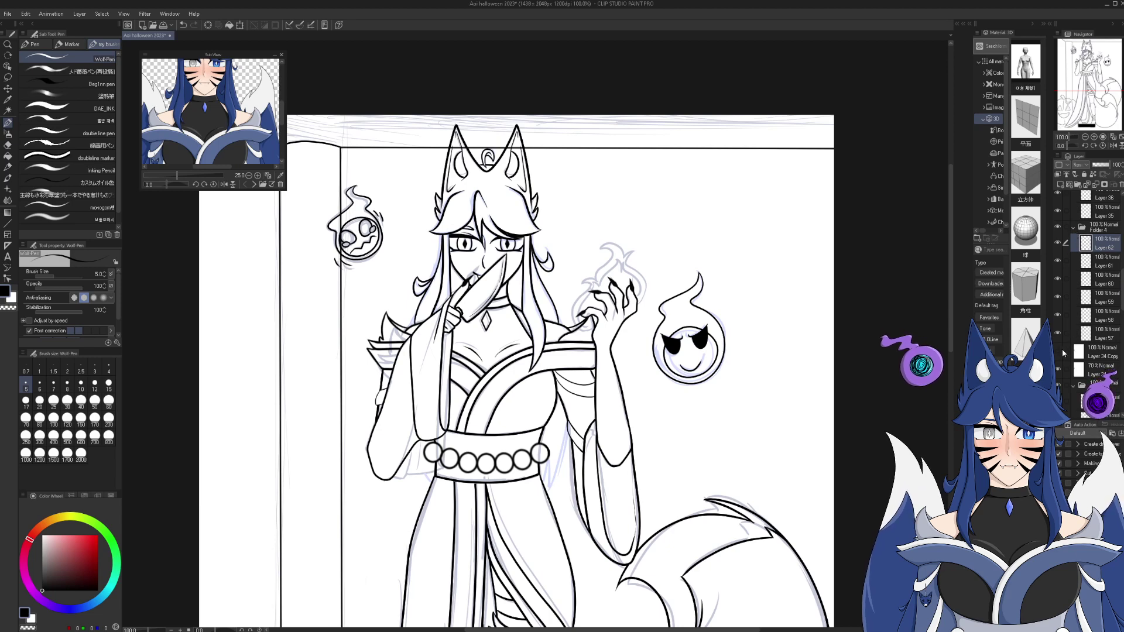
pyautogui.click(1058, 352)
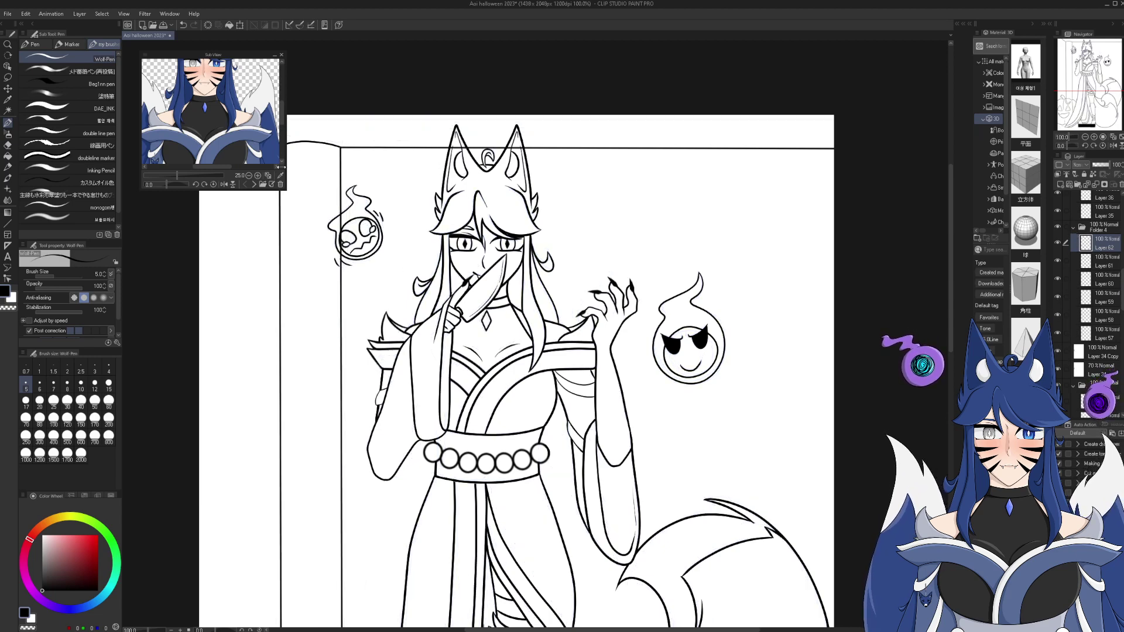
# - Sample the hair blue from the reference image, return to the Wolf Pen, and pick a slightly darker shade
pyautogui.press('e')
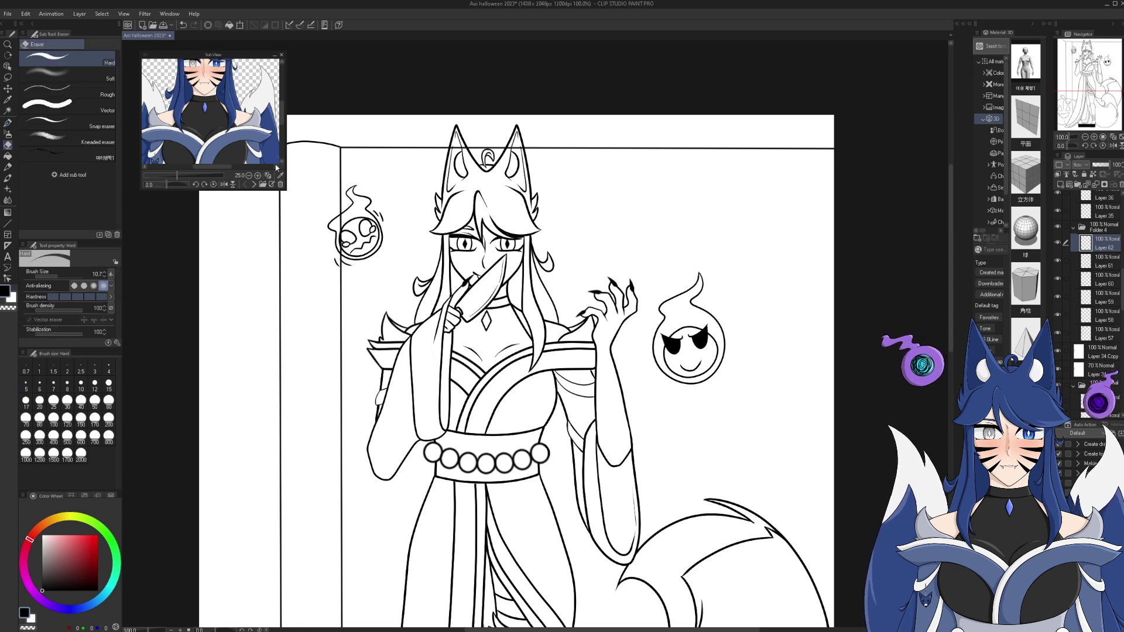
pyautogui.click(280, 175)
pyautogui.click(272, 147)
pyautogui.press('p')
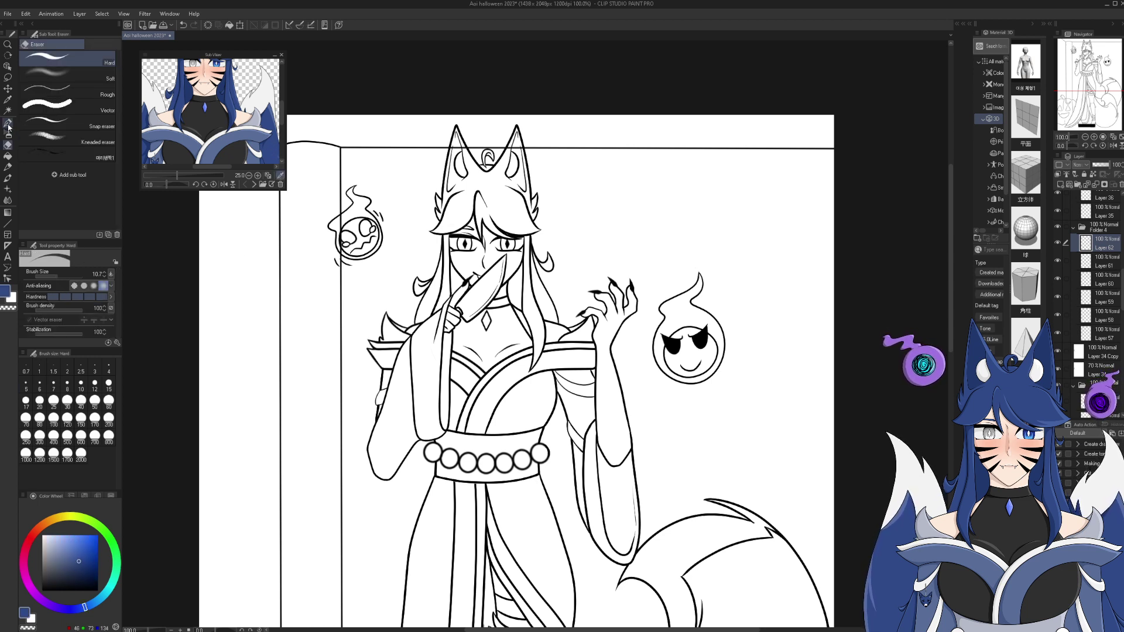
pyautogui.click(80, 567)
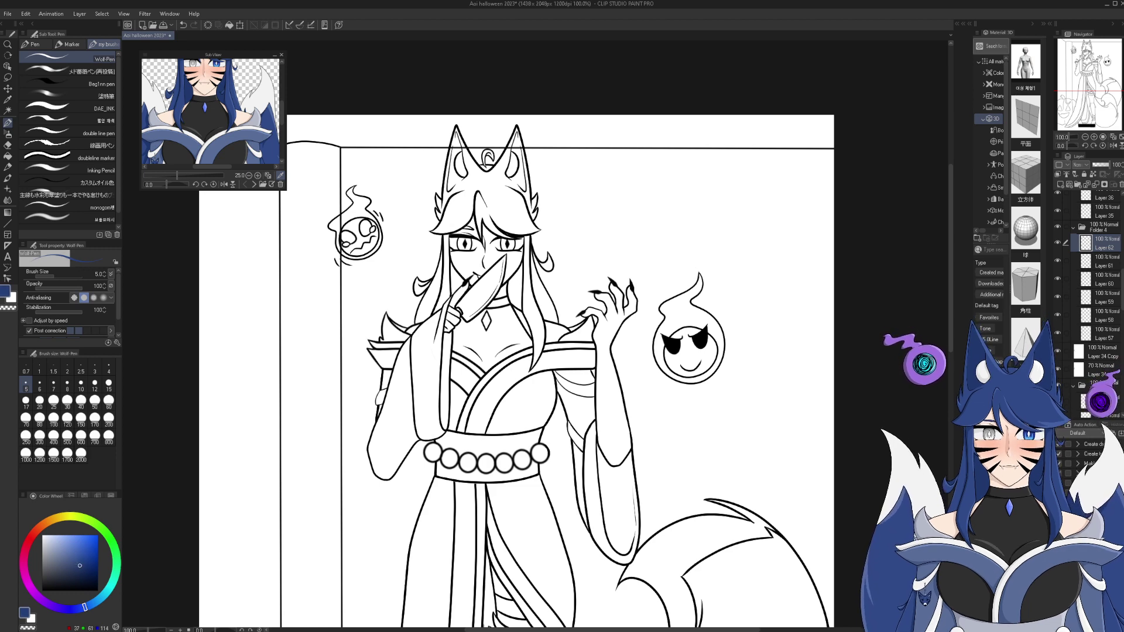
# - Create a new folder with a new raster layer inside, move the folder above Folder 4, and select its layer
pyautogui.click(1102, 352)
pyautogui.click(1078, 185)
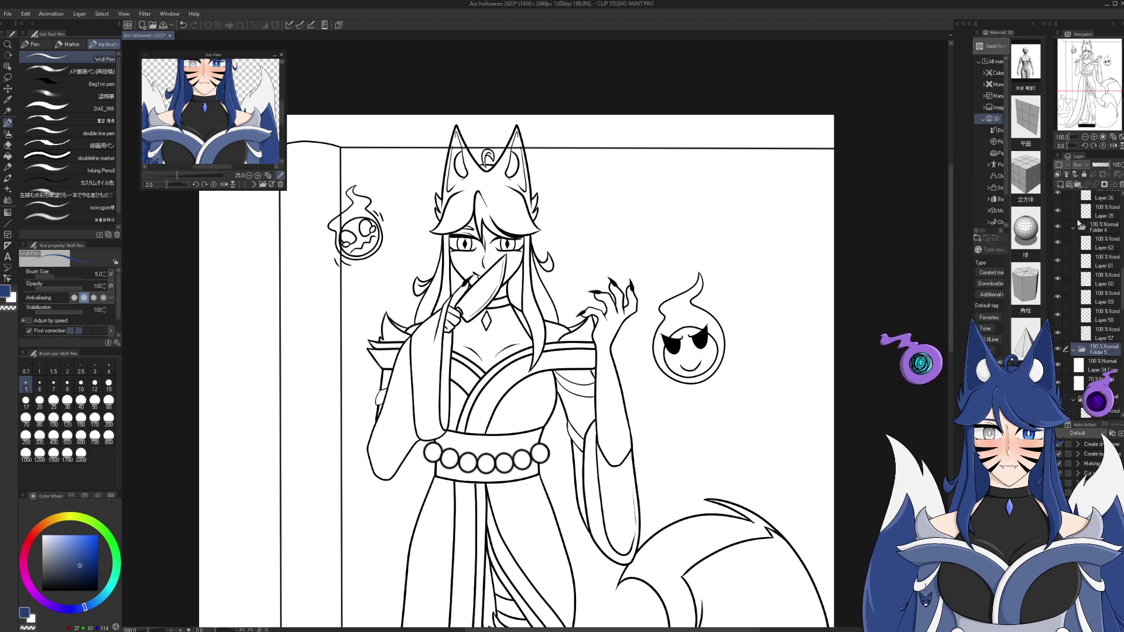
pyautogui.click(1069, 174)
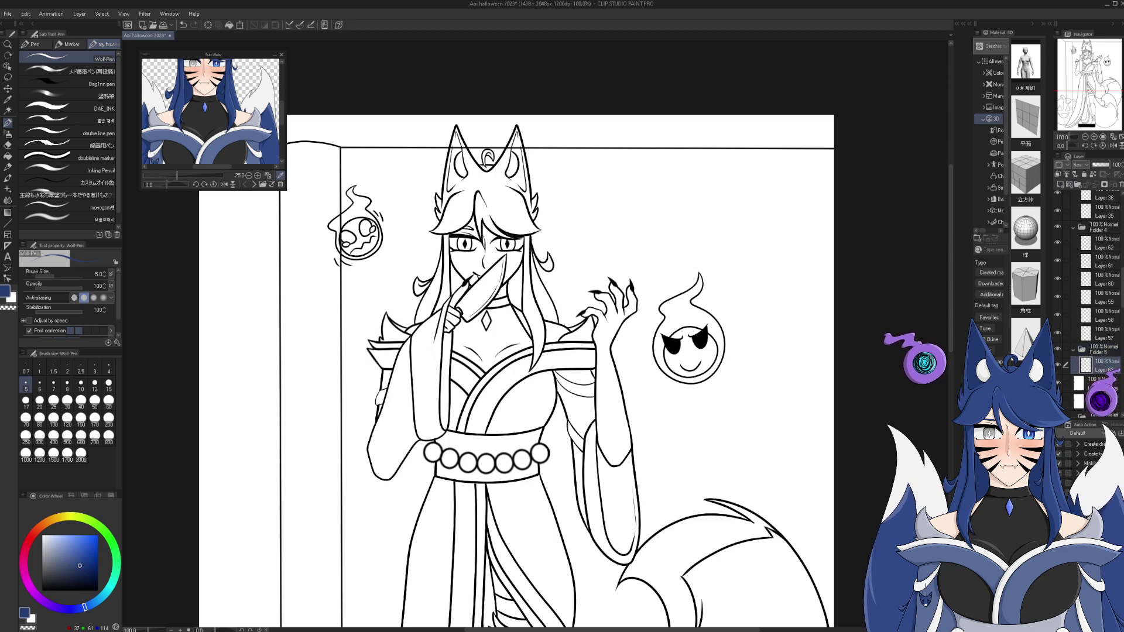
pyautogui.click(1094, 137)
pyautogui.click(1094, 137)
pyautogui.click(1094, 137)
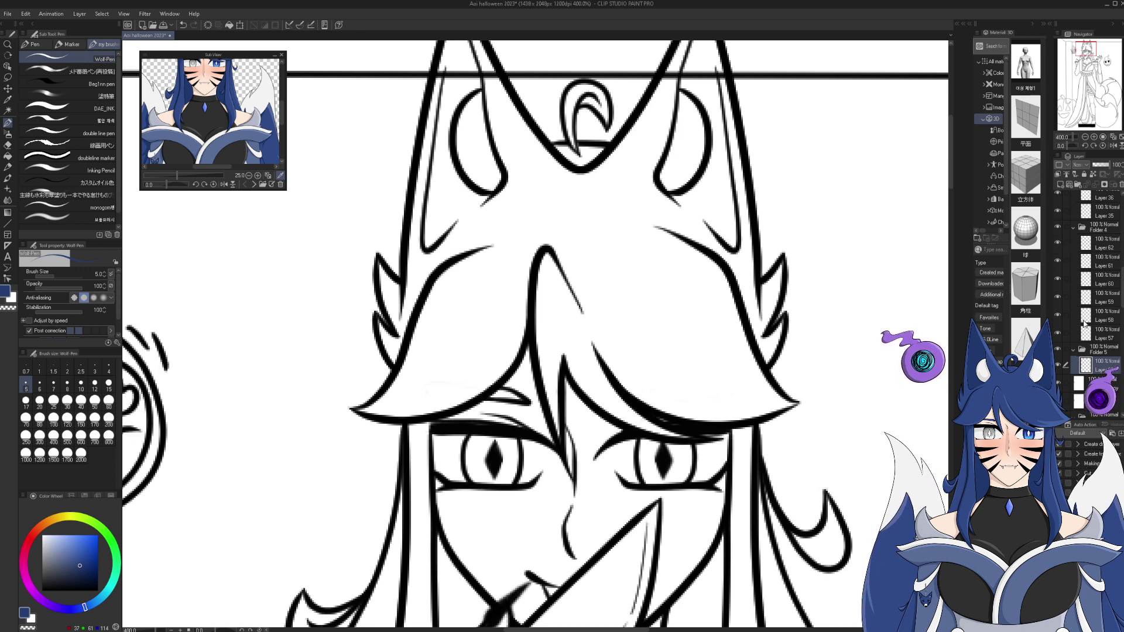
pyautogui.moveTo(1084, 349); pyautogui.dragTo(1088, 226)
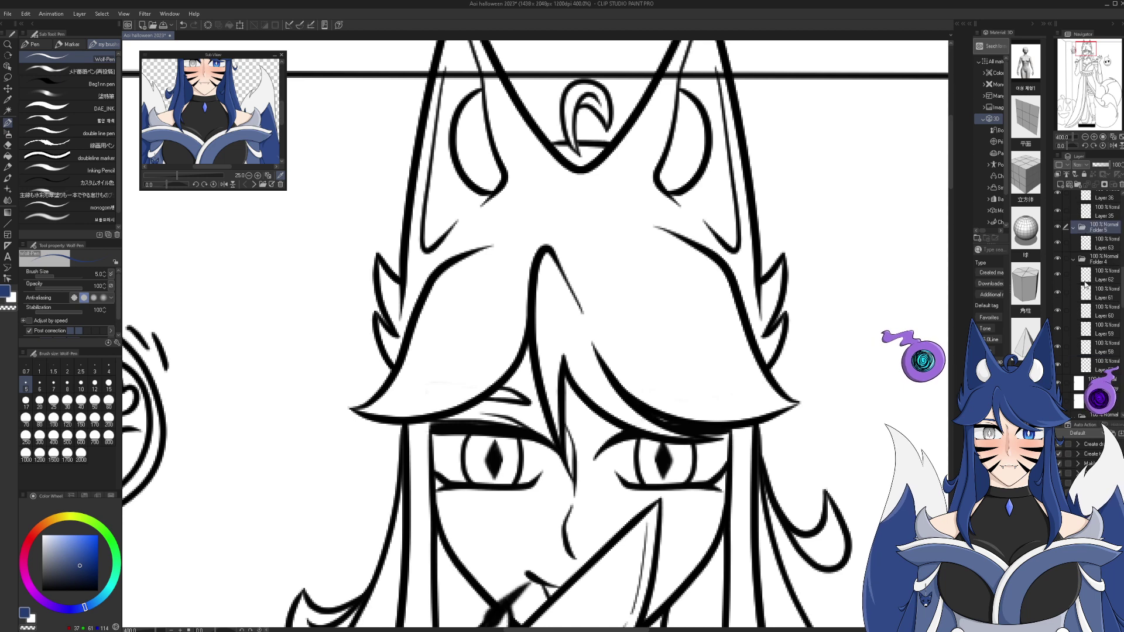
pyautogui.click(1088, 246)
# - On Layer 63, paint blue inside the outlines of the left fox ear and the fur tufts below it
pyautogui.moveTo(1087, 49); pyautogui.dragTo(1086, 44)
pyautogui.moveTo(514, 212); pyautogui.dragTo(571, 327)
pyautogui.moveTo(529, 242); pyautogui.dragTo(579, 332)
pyautogui.click(57, 276)
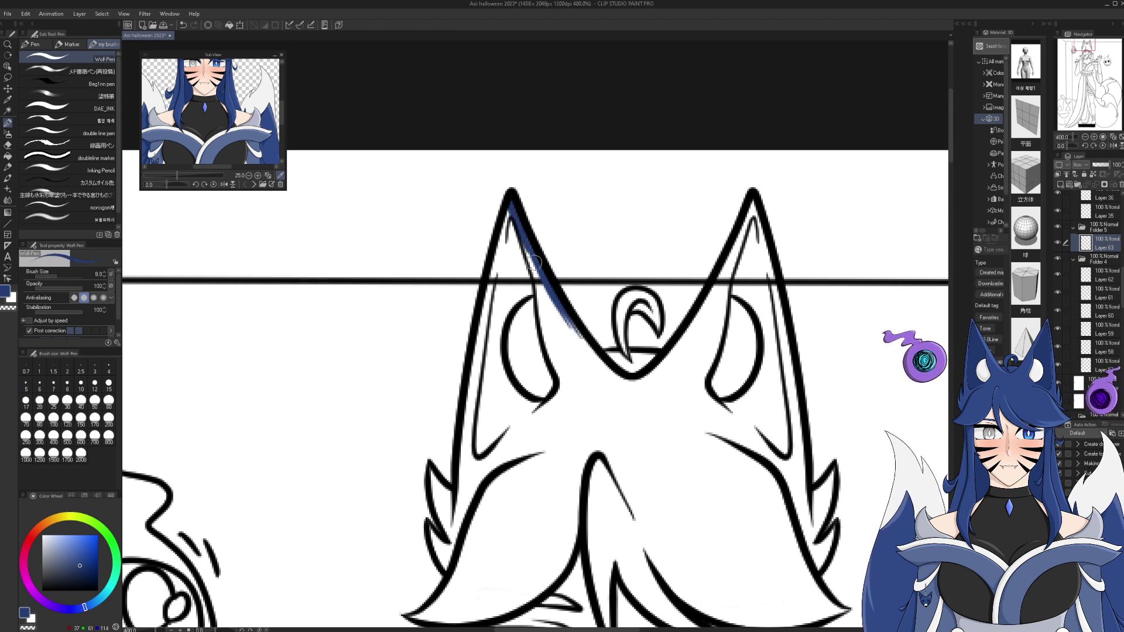
pyautogui.moveTo(546, 285)
pyautogui.mouseDown()
pyautogui.moveTo(617, 384)
pyautogui.moveTo(657, 387)
pyautogui.mouseUp()
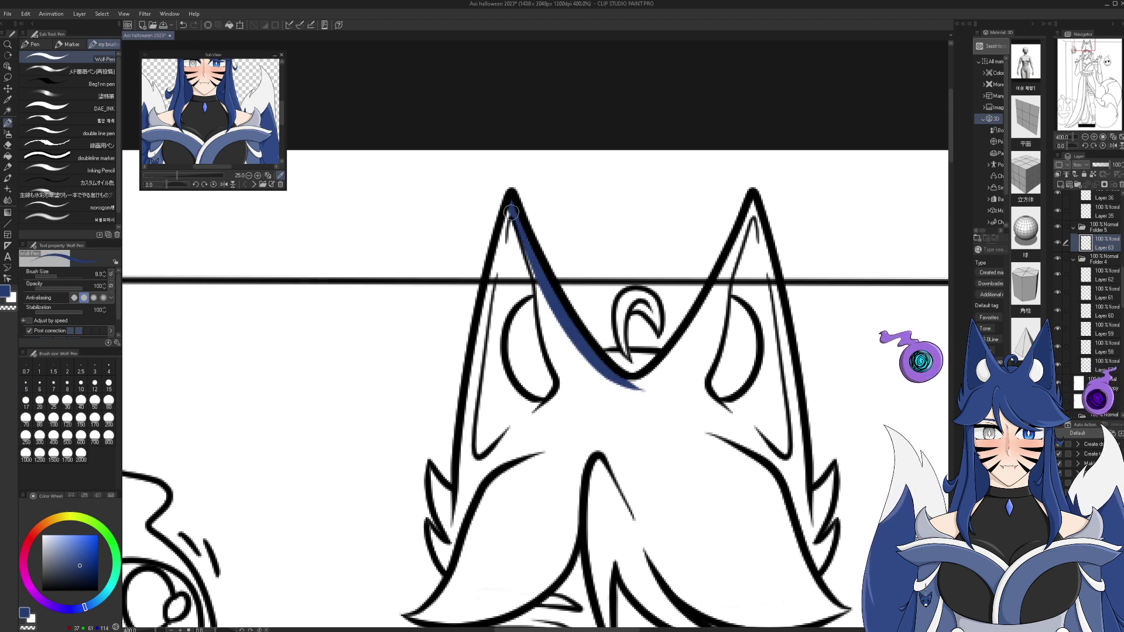
pyautogui.moveTo(508, 219); pyautogui.dragTo(460, 505)
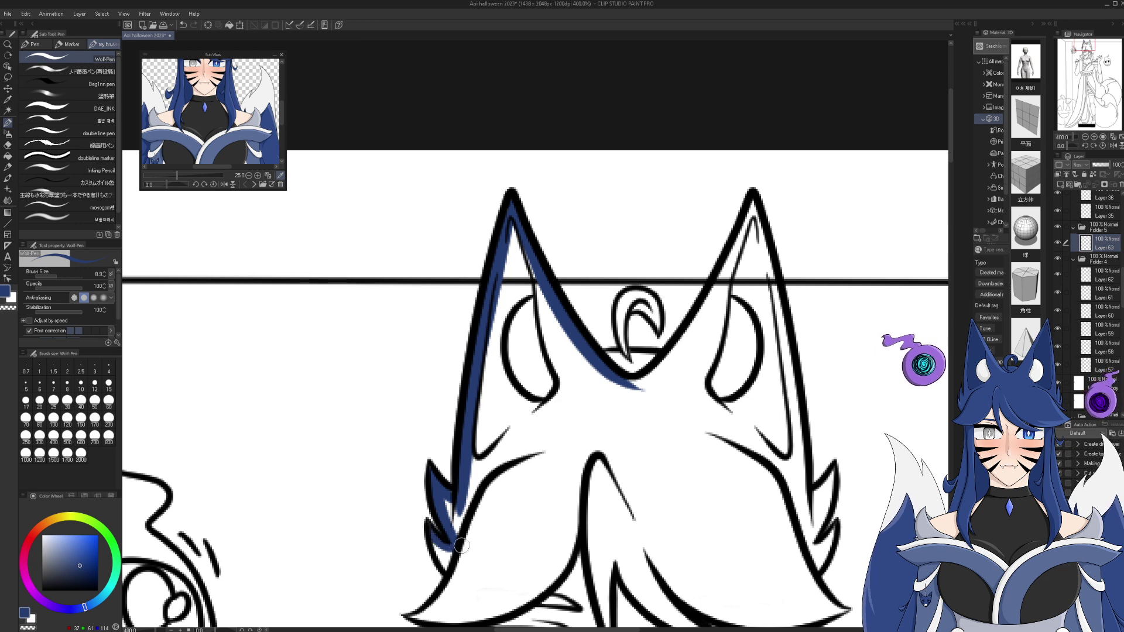
pyautogui.moveTo(447, 504); pyautogui.dragTo(467, 541)
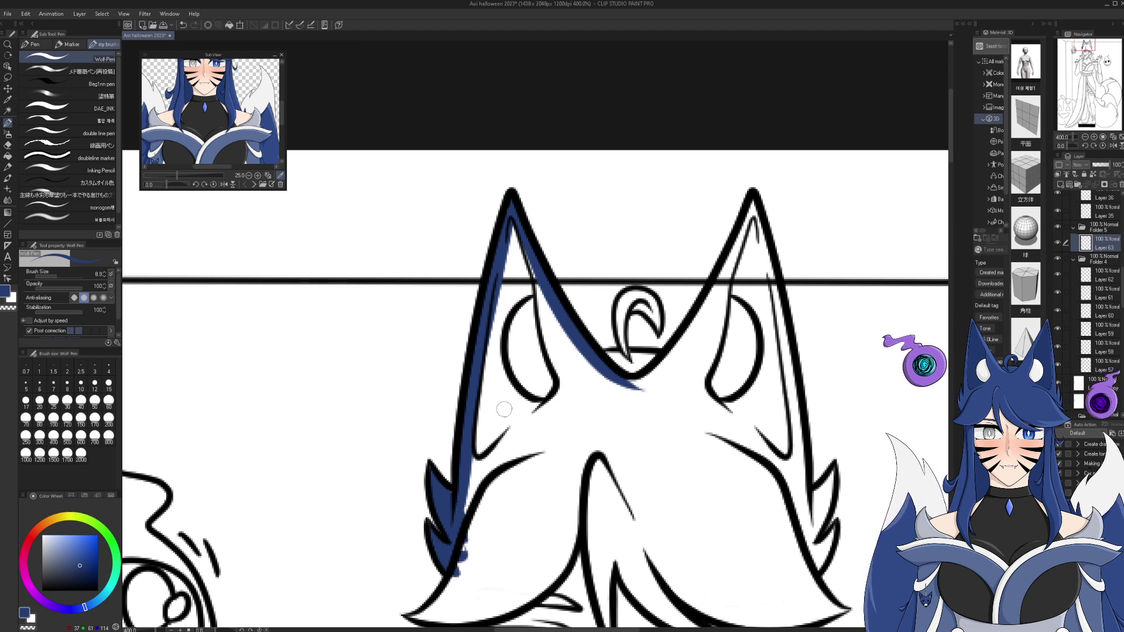
pyautogui.moveTo(517, 222); pyautogui.dragTo(470, 500)
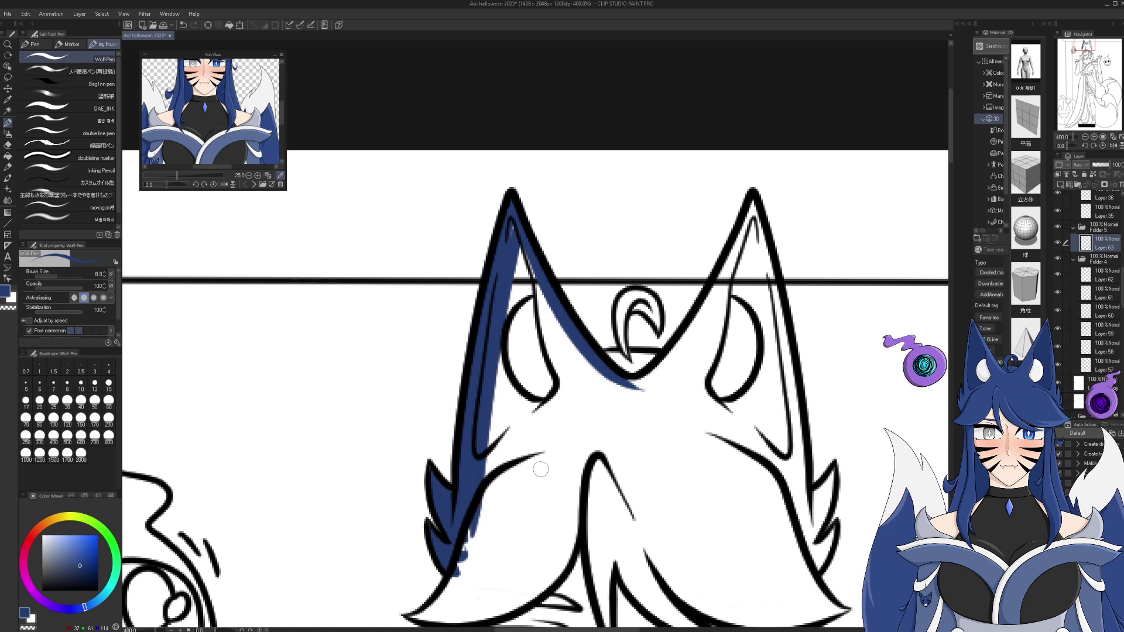
# - Enlarge the Wolf Pen to about 27 and fill the left ear's interior and the adjoining hair in blue
pyautogui.click(62, 277)
pyautogui.moveTo(516, 237)
pyautogui.mouseDown()
pyautogui.moveTo(540, 314)
pyautogui.moveTo(564, 335)
pyautogui.mouseUp()
pyautogui.moveTo(611, 404)
pyautogui.mouseDown()
pyautogui.moveTo(519, 271)
pyautogui.moveTo(586, 429)
pyautogui.moveTo(519, 329)
pyautogui.moveTo(535, 391)
pyautogui.moveTo(509, 330)
pyautogui.moveTo(529, 422)
pyautogui.moveTo(500, 382)
pyautogui.moveTo(504, 432)
pyautogui.moveTo(492, 436)
pyautogui.moveTo(533, 515)
pyautogui.mouseUp()
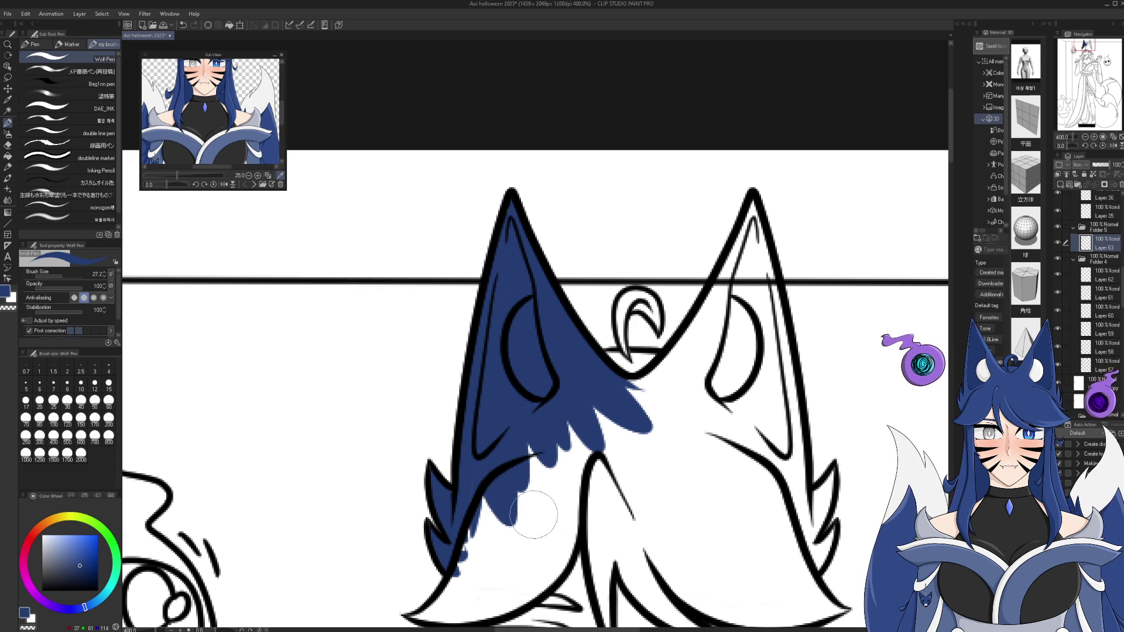
# - Colour the small curl between the ears and the patch of hair at its base in blue
pyautogui.moveTo(1087, 48); pyautogui.dragTo(1087, 51)
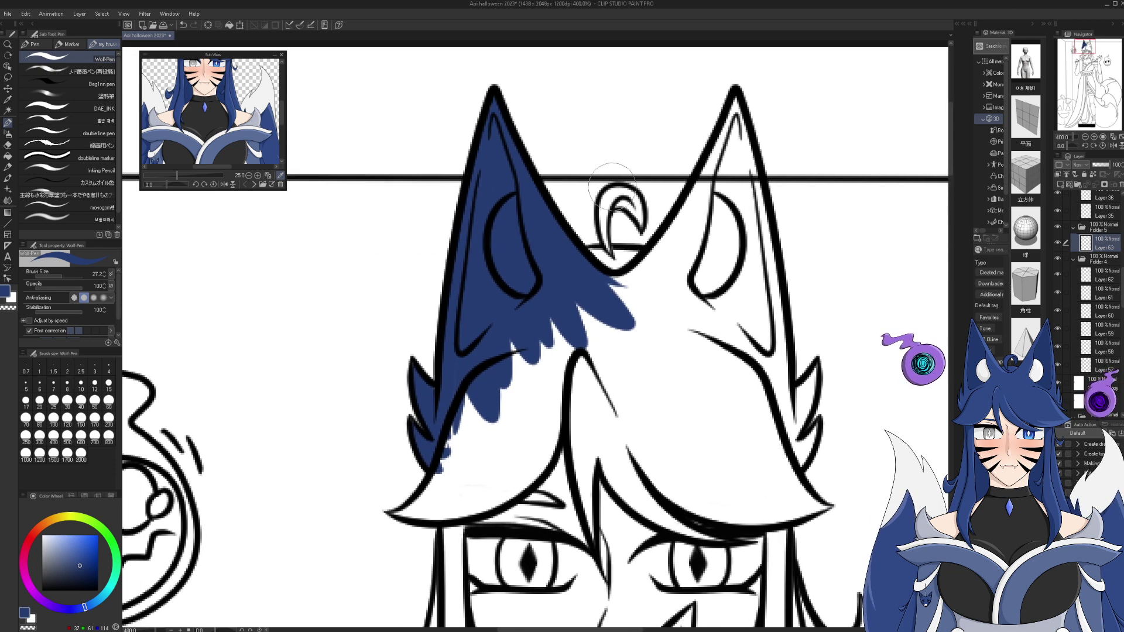
pyautogui.moveTo(638, 223)
pyautogui.mouseDown()
pyautogui.moveTo(628, 205)
pyautogui.moveTo(603, 212)
pyautogui.mouseUp()
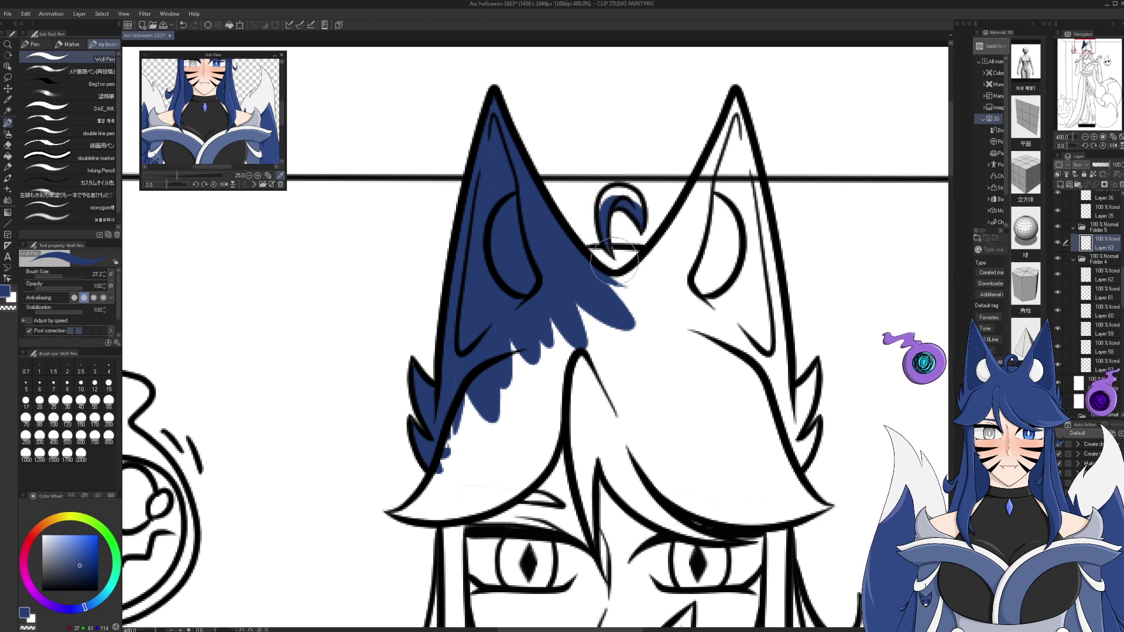
pyautogui.moveTo(606, 188)
pyautogui.mouseDown()
pyautogui.moveTo(639, 212)
pyautogui.moveTo(622, 190)
pyautogui.moveTo(600, 204)
pyautogui.mouseUp()
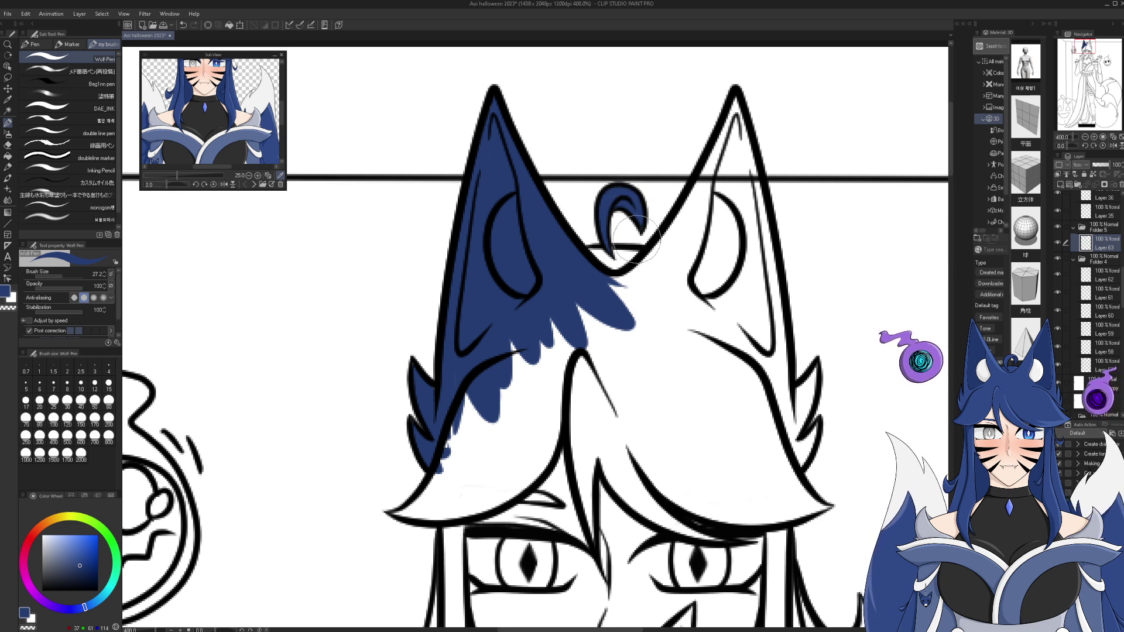
pyautogui.moveTo(596, 250)
pyautogui.mouseDown()
pyautogui.moveTo(656, 256)
pyautogui.moveTo(591, 263)
pyautogui.mouseUp()
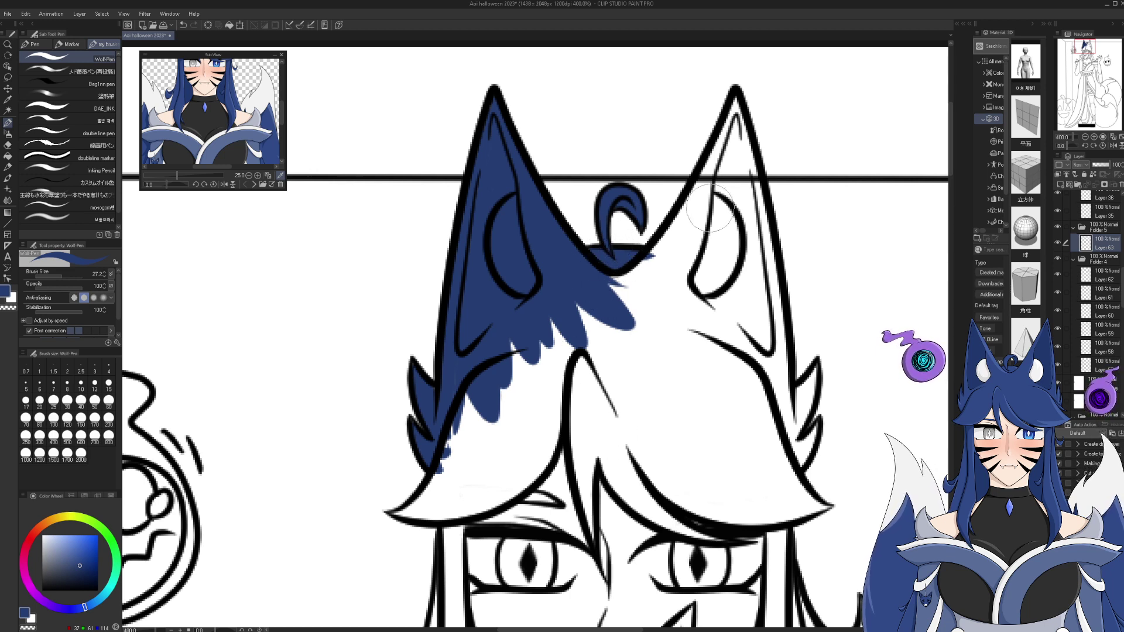
# - Paint blue along the inner edges of the right ear and into the fur tufts beside it
pyautogui.moveTo(641, 273)
pyautogui.mouseDown()
pyautogui.moveTo(696, 187)
pyautogui.moveTo(644, 266)
pyautogui.mouseUp()
pyautogui.moveTo(738, 95); pyautogui.dragTo(680, 223)
pyautogui.moveTo(740, 98); pyautogui.dragTo(788, 430)
pyautogui.moveTo(787, 375); pyautogui.dragTo(799, 460)
pyautogui.moveTo(800, 388)
pyautogui.mouseDown()
pyautogui.moveTo(817, 366)
pyautogui.moveTo(793, 448)
pyautogui.moveTo(807, 385)
pyautogui.moveTo(793, 433)
pyautogui.moveTo(810, 449)
pyautogui.moveTo(818, 429)
pyautogui.moveTo(796, 473)
pyautogui.moveTo(821, 424)
pyautogui.moveTo(797, 458)
pyautogui.moveTo(811, 436)
pyautogui.mouseUp()
pyautogui.press('e')
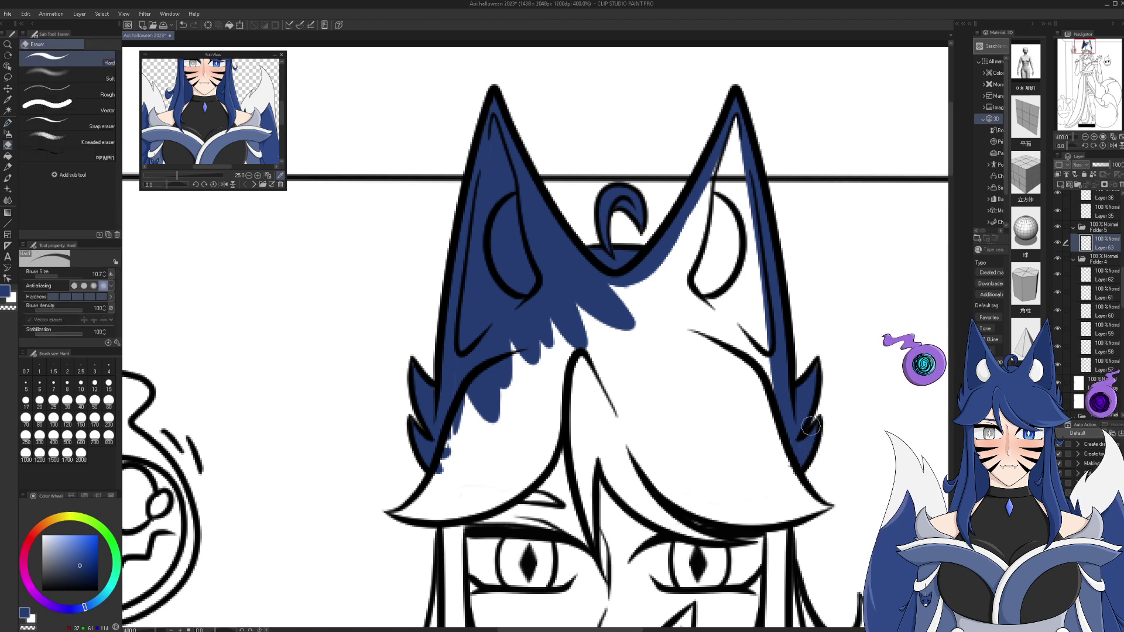
pyautogui.press('p')
# - Reduce the Wolf Pen to about 8 and paint blue along the fringe's lower edges and into its pointed central strands
pyautogui.moveTo(799, 474); pyautogui.dragTo(765, 469)
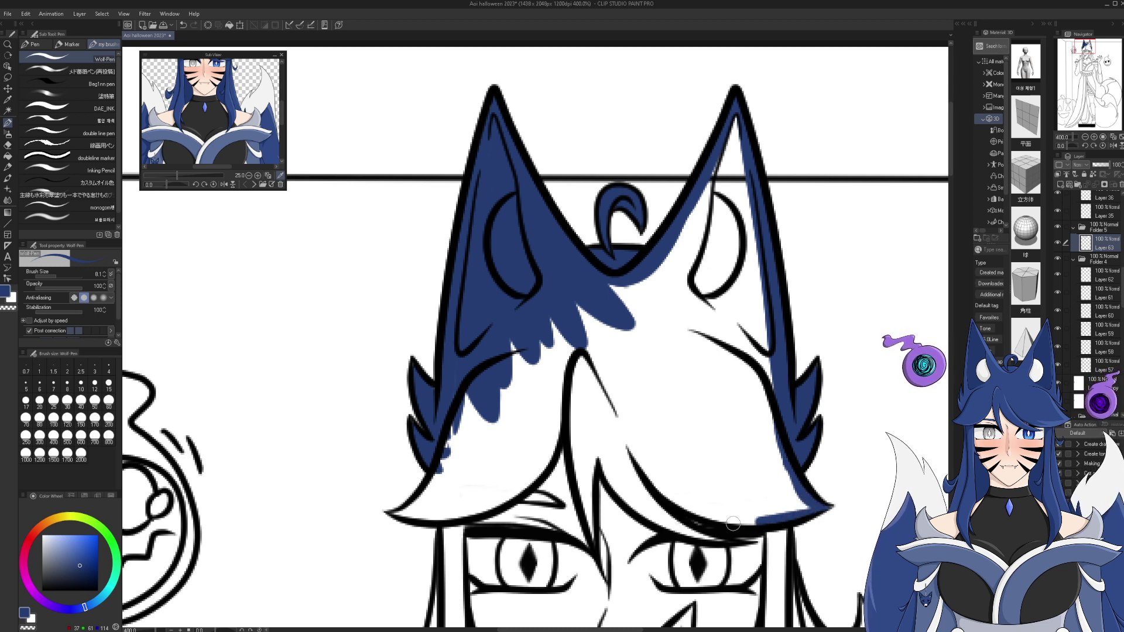
pyautogui.moveTo(685, 507); pyautogui.dragTo(631, 448)
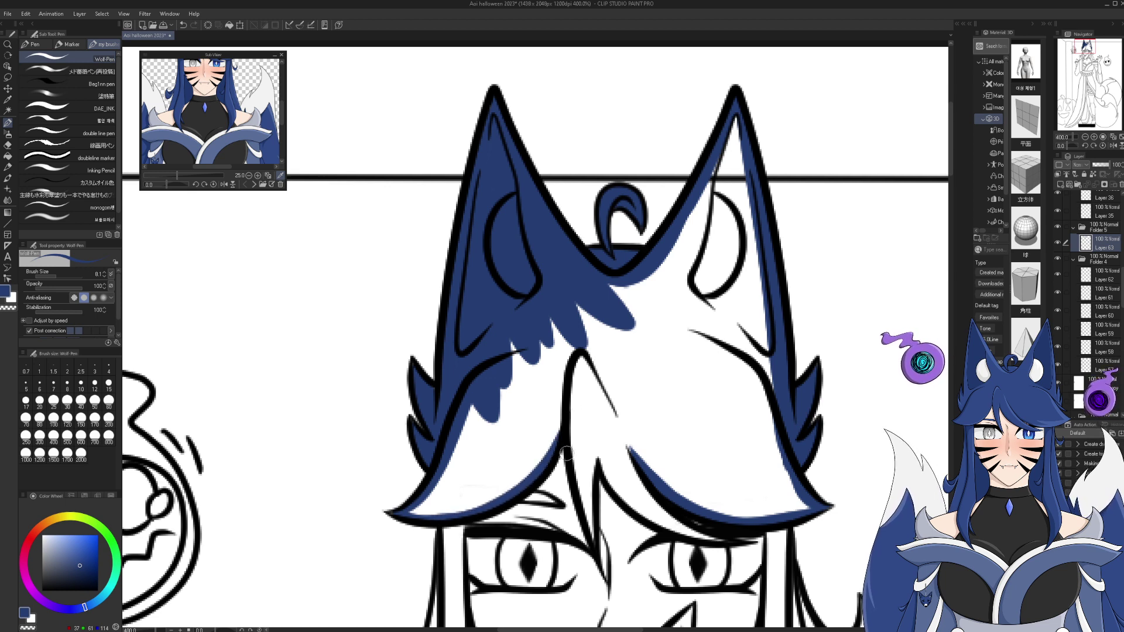
pyautogui.moveTo(575, 464); pyautogui.dragTo(601, 554)
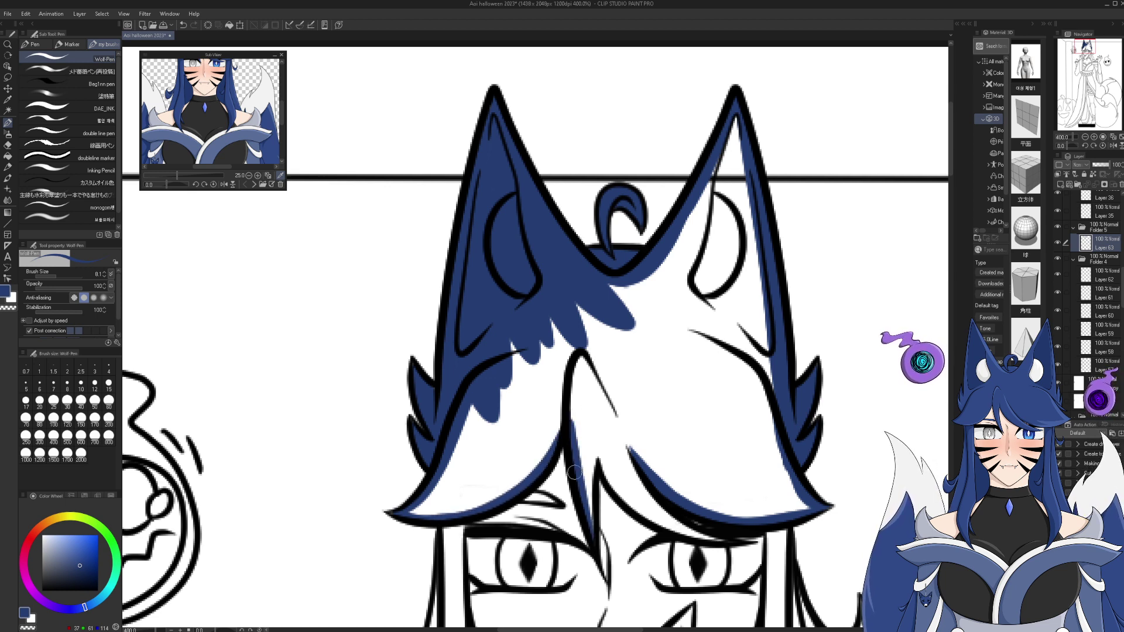
pyautogui.moveTo(589, 469); pyautogui.dragTo(592, 503)
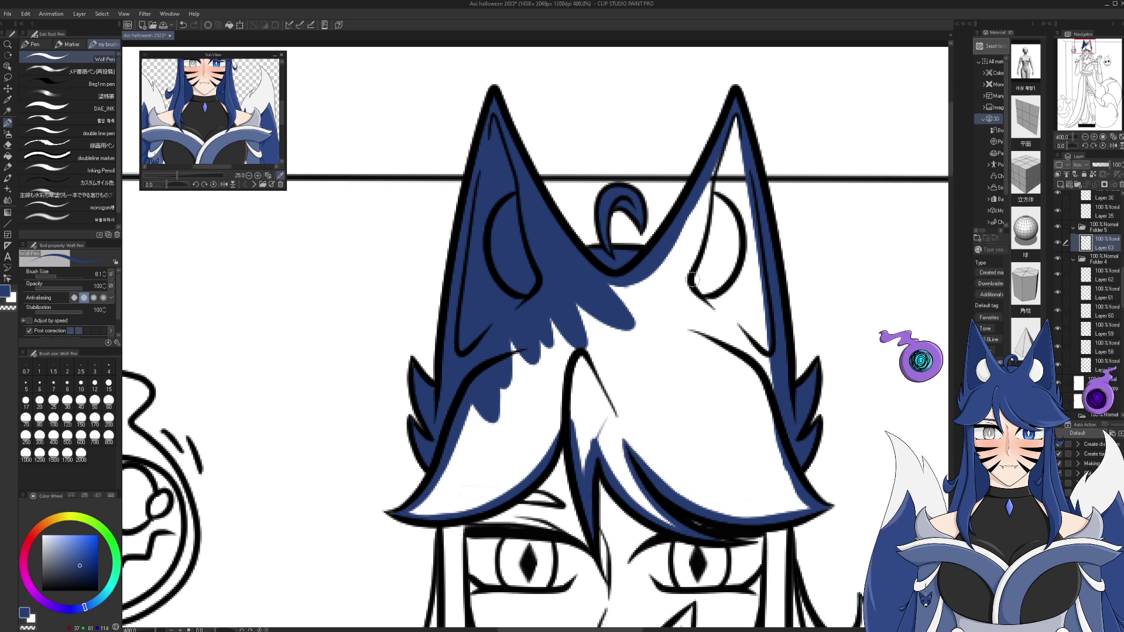
# - Enlarge the pen to about 27 and fill the rest of the fringe, crown and right ear in blue, undoing a stray stroke
pyautogui.click(62, 277)
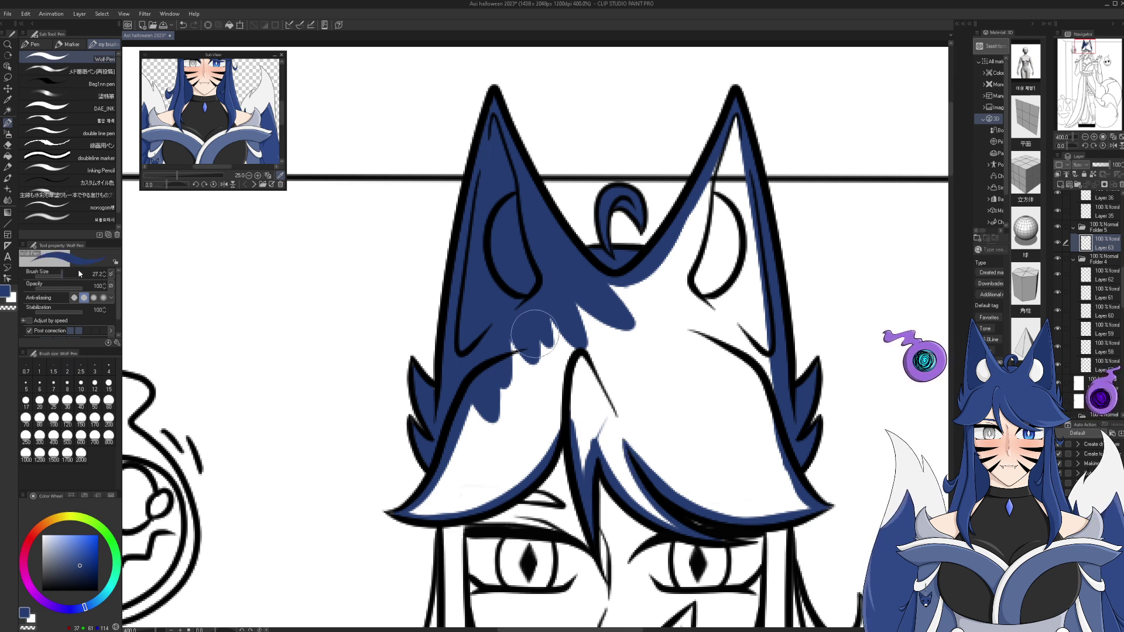
pyautogui.moveTo(410, 509)
pyautogui.mouseDown()
pyautogui.moveTo(488, 487)
pyautogui.moveTo(549, 429)
pyautogui.moveTo(475, 510)
pyautogui.moveTo(535, 461)
pyautogui.moveTo(573, 366)
pyautogui.moveTo(566, 211)
pyautogui.moveTo(437, 512)
pyautogui.moveTo(519, 357)
pyautogui.moveTo(469, 498)
pyautogui.moveTo(530, 366)
pyautogui.moveTo(528, 431)
pyautogui.moveTo(611, 335)
pyautogui.moveTo(496, 384)
pyautogui.moveTo(493, 364)
pyautogui.moveTo(629, 303)
pyautogui.mouseUp()
pyautogui.moveTo(712, 176)
pyautogui.mouseDown()
pyautogui.moveTo(733, 132)
pyautogui.moveTo(686, 252)
pyautogui.moveTo(615, 332)
pyautogui.moveTo(740, 141)
pyautogui.moveTo(751, 362)
pyautogui.moveTo(733, 165)
pyautogui.moveTo(731, 392)
pyautogui.moveTo(720, 198)
pyautogui.moveTo(699, 384)
pyautogui.moveTo(696, 247)
pyautogui.moveTo(679, 412)
pyautogui.moveTo(756, 352)
pyautogui.moveTo(764, 478)
pyautogui.mouseUp()
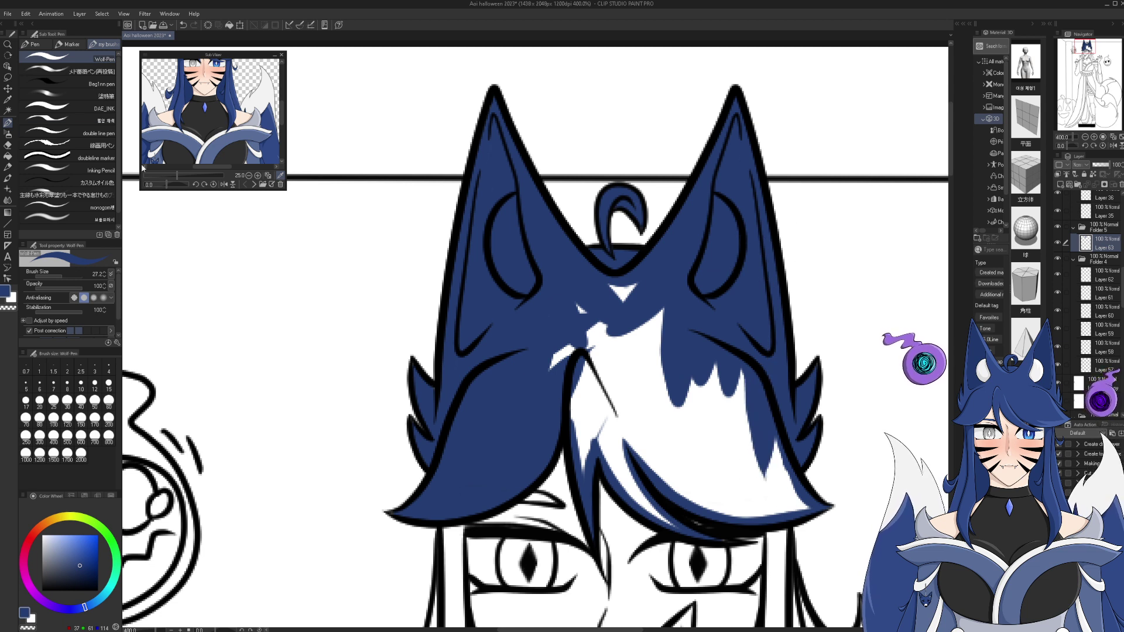
pyautogui.moveTo(582, 471)
pyautogui.mouseDown()
pyautogui.moveTo(580, 410)
pyautogui.moveTo(593, 347)
pyautogui.moveTo(592, 464)
pyautogui.moveTo(597, 331)
pyautogui.moveTo(547, 351)
pyautogui.moveTo(562, 316)
pyautogui.moveTo(655, 283)
pyautogui.moveTo(606, 365)
pyautogui.moveTo(668, 318)
pyautogui.moveTo(586, 445)
pyautogui.moveTo(591, 363)
pyautogui.mouseUp()
pyautogui.click(184, 24)
pyautogui.moveTo(673, 523)
pyautogui.mouseDown()
pyautogui.moveTo(611, 464)
pyautogui.moveTo(595, 414)
pyautogui.mouseUp()
pyautogui.moveTo(630, 482)
pyautogui.mouseDown()
pyautogui.moveTo(646, 397)
pyautogui.moveTo(633, 400)
pyautogui.moveTo(647, 445)
pyautogui.moveTo(695, 485)
pyautogui.moveTo(756, 509)
pyautogui.moveTo(811, 508)
pyautogui.moveTo(749, 451)
pyautogui.mouseUp()
pyautogui.moveTo(799, 503)
pyautogui.mouseDown()
pyautogui.moveTo(752, 416)
pyautogui.moveTo(699, 358)
pyautogui.moveTo(707, 348)
pyautogui.moveTo(737, 374)
pyautogui.moveTo(758, 435)
pyautogui.moveTo(691, 362)
pyautogui.moveTo(769, 482)
pyautogui.moveTo(762, 512)
pyautogui.moveTo(704, 426)
pyautogui.moveTo(636, 361)
pyautogui.moveTo(724, 487)
pyautogui.moveTo(819, 513)
pyautogui.mouseUp()
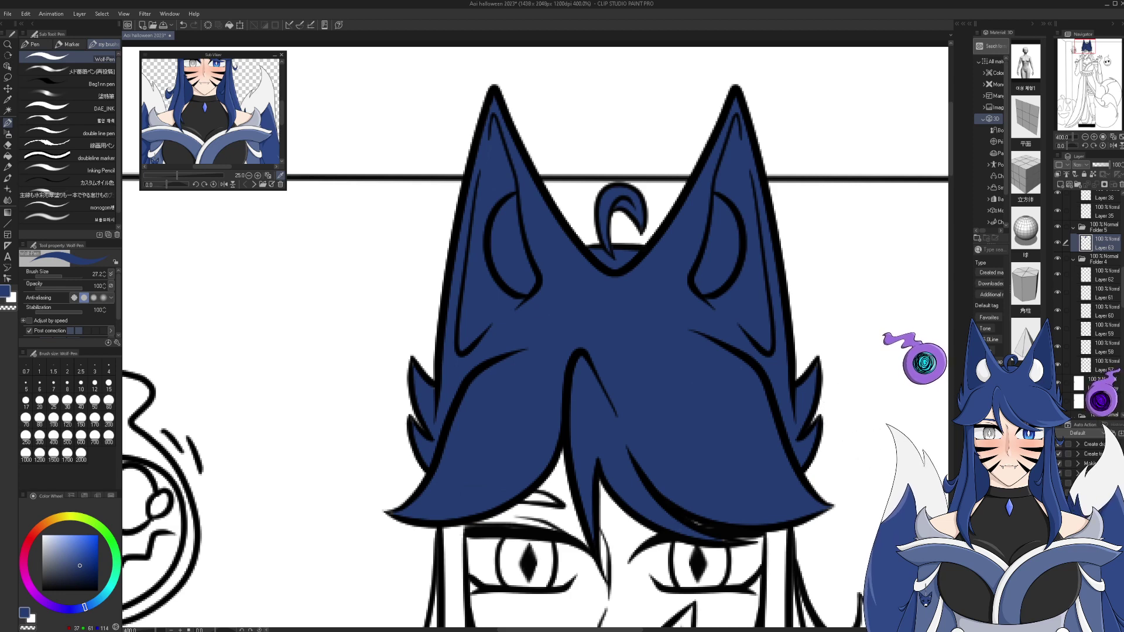
# - Fill the left face-framing hair lock in blue down to the raised arm, undoing one unsatisfactory stroke
pyautogui.moveTo(819, 513)
pyautogui.mouseDown()
pyautogui.moveTo(917, 284)
pyautogui.moveTo(920, 181)
pyautogui.moveTo(923, 252)
pyautogui.mouseUp()
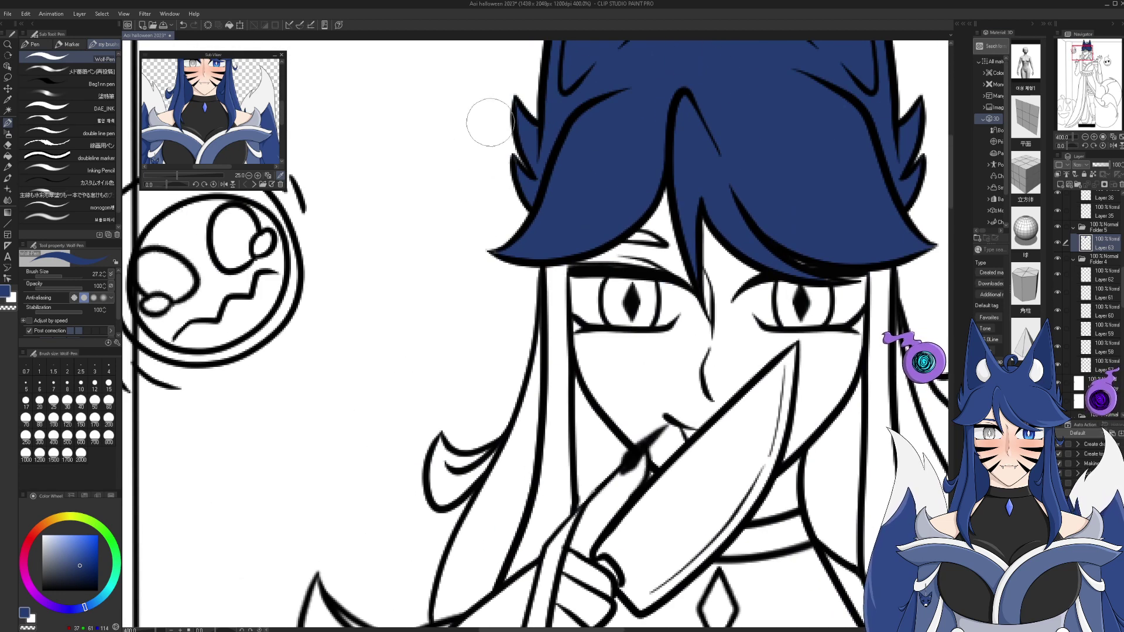
pyautogui.moveTo(551, 256)
pyautogui.mouseDown()
pyautogui.moveTo(551, 314)
pyautogui.moveTo(558, 252)
pyautogui.moveTo(558, 321)
pyautogui.moveTo(565, 245)
pyautogui.moveTo(567, 470)
pyautogui.mouseUp()
pyautogui.moveTo(556, 311)
pyautogui.mouseDown()
pyautogui.moveTo(558, 432)
pyautogui.moveTo(544, 516)
pyautogui.mouseUp()
pyautogui.moveTo(555, 375); pyautogui.dragTo(534, 547)
pyautogui.moveTo(541, 489)
pyautogui.mouseDown()
pyautogui.moveTo(499, 587)
pyautogui.moveTo(571, 506)
pyautogui.moveTo(563, 429)
pyautogui.mouseUp()
pyautogui.hotkey('ctrl', 'z')
pyautogui.moveTo(562, 502)
pyautogui.mouseDown()
pyautogui.moveTo(528, 564)
pyautogui.moveTo(561, 481)
pyautogui.moveTo(544, 524)
pyautogui.mouseUp()
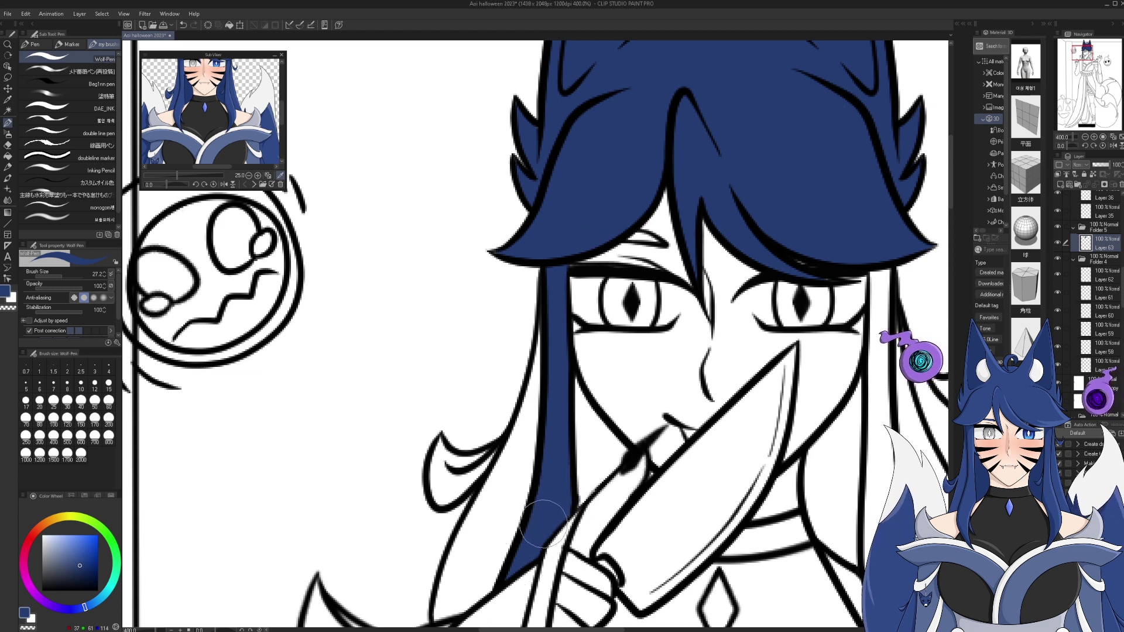
# - Fill the upper part of the right face-framing hair lock in blue, from the fringe down to the shoulder
pyautogui.moveTo(1082, 54); pyautogui.dragTo(1088, 53)
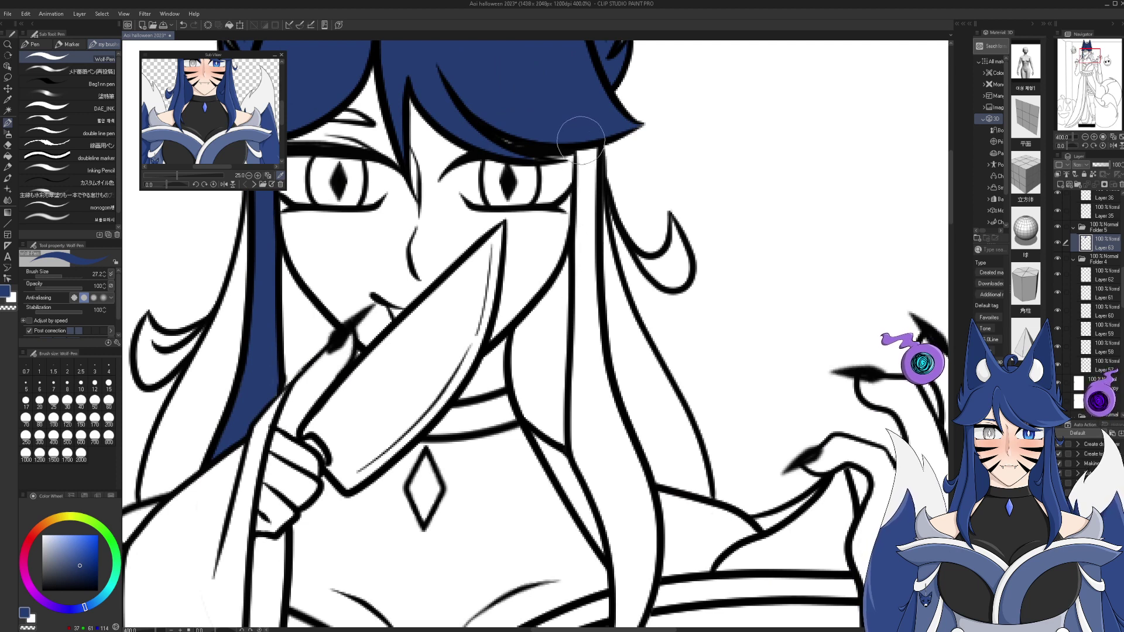
pyautogui.moveTo(580, 143)
pyautogui.mouseDown()
pyautogui.moveTo(577, 293)
pyautogui.moveTo(583, 133)
pyautogui.moveTo(578, 278)
pyautogui.moveTo(590, 132)
pyautogui.moveTo(586, 271)
pyautogui.moveTo(600, 126)
pyautogui.moveTo(580, 371)
pyautogui.mouseUp()
pyautogui.moveTo(594, 227); pyautogui.dragTo(595, 360)
pyautogui.moveTo(593, 287)
pyautogui.mouseDown()
pyautogui.moveTo(599, 401)
pyautogui.moveTo(615, 446)
pyautogui.mouseUp()
pyautogui.moveTo(606, 384); pyautogui.dragTo(642, 481)
pyautogui.moveTo(583, 292)
pyautogui.mouseDown()
pyautogui.moveTo(574, 451)
pyautogui.moveTo(575, 440)
pyautogui.moveTo(594, 499)
pyautogui.mouseUp()
pyautogui.moveTo(586, 340); pyautogui.dragTo(620, 509)
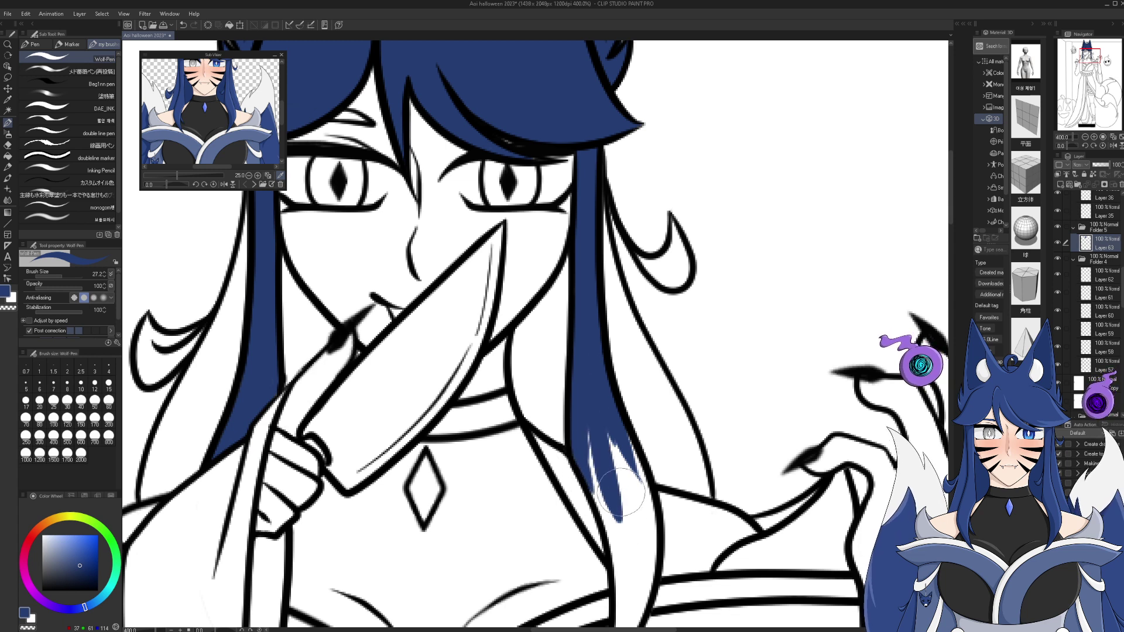
# - Fill the lower part of the right face-framing lock in blue, down to its pointed tip over the chest
pyautogui.moveTo(626, 436); pyautogui.dragTo(647, 518)
pyautogui.moveTo(623, 456); pyautogui.dragTo(650, 556)
pyautogui.moveTo(636, 515); pyautogui.dragTo(650, 600)
pyautogui.moveTo(615, 436); pyautogui.dragTo(640, 562)
pyautogui.moveTo(590, 411); pyautogui.dragTo(624, 557)
pyautogui.moveTo(588, 468)
pyautogui.mouseDown()
pyautogui.moveTo(610, 528)
pyautogui.moveTo(603, 542)
pyautogui.mouseUp()
pyautogui.moveTo(1089, 54); pyautogui.dragTo(1089, 60)
pyautogui.moveTo(588, 475)
pyautogui.mouseDown()
pyautogui.moveTo(602, 321)
pyautogui.moveTo(609, 412)
pyautogui.mouseUp()
pyautogui.moveTo(590, 467)
pyautogui.mouseDown()
pyautogui.moveTo(624, 381)
pyautogui.moveTo(620, 299)
pyautogui.moveTo(605, 452)
pyautogui.mouseUp()
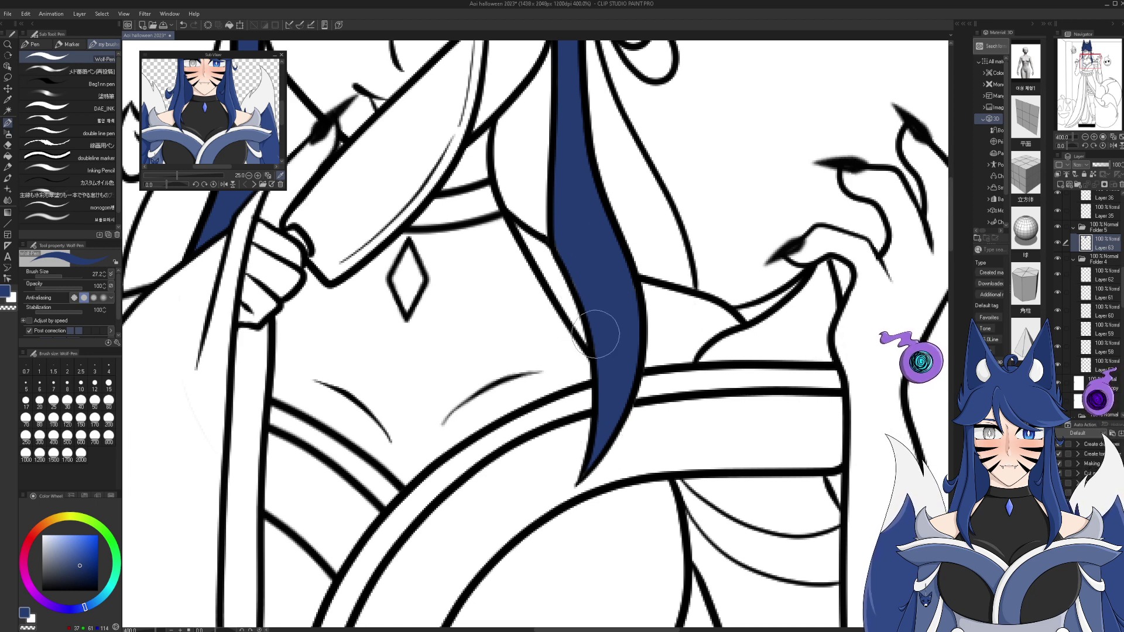
# - Add three raster layers to Folder 5, arrange them beneath Layer 63, and select Layer 66
pyautogui.moveTo(492, 263); pyautogui.dragTo(578, 402)
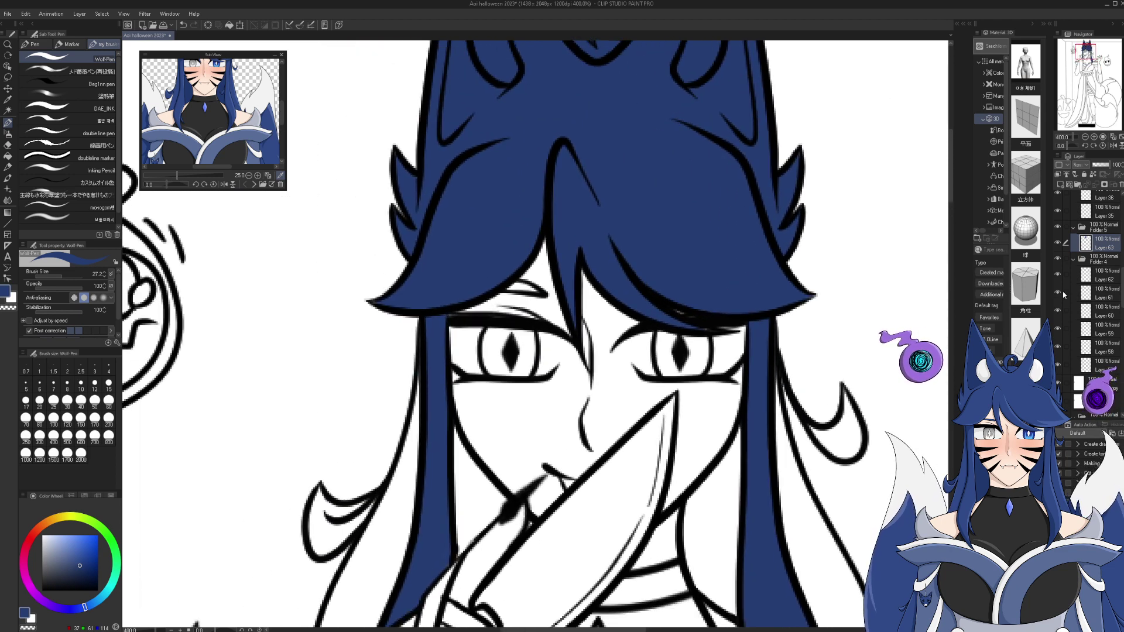
pyautogui.click(1066, 175)
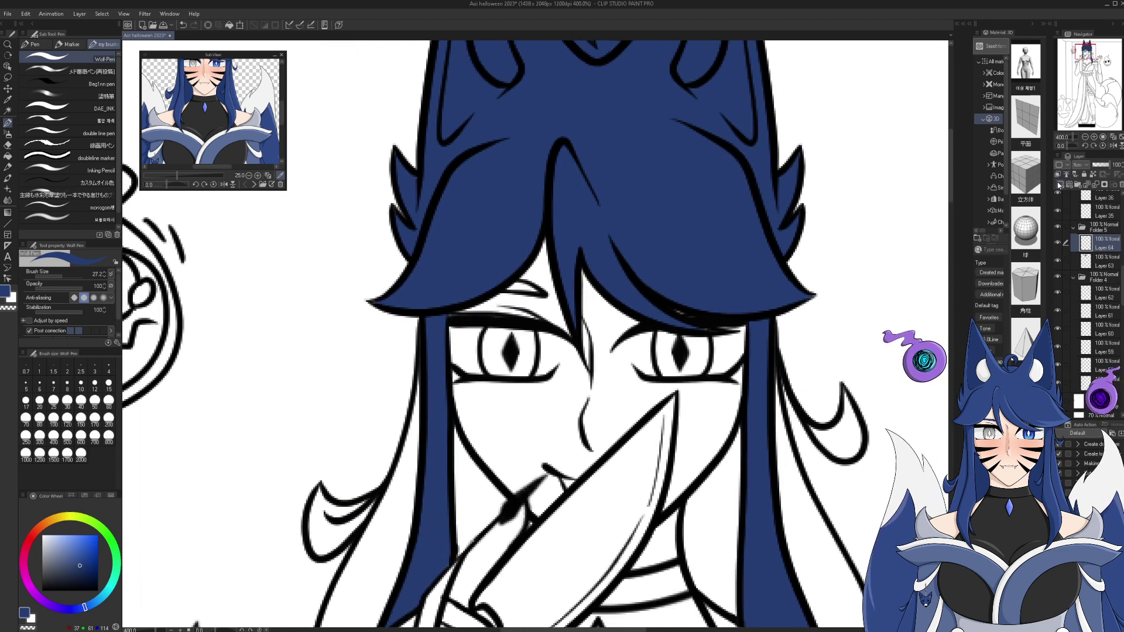
pyautogui.click(1060, 186)
pyautogui.click(1061, 187)
pyautogui.moveTo(1105, 243)
pyautogui.mouseDown()
pyautogui.moveTo(1102, 306)
pyautogui.moveTo(1103, 235)
pyautogui.mouseUp()
pyautogui.click(1102, 297)
# - Undo an oversized eyebrow stroke, reduce the Wolf Pen to about 8, and colour the left eyebrow blue on Layer 66
pyautogui.moveTo(1086, 53); pyautogui.dragTo(1082, 55)
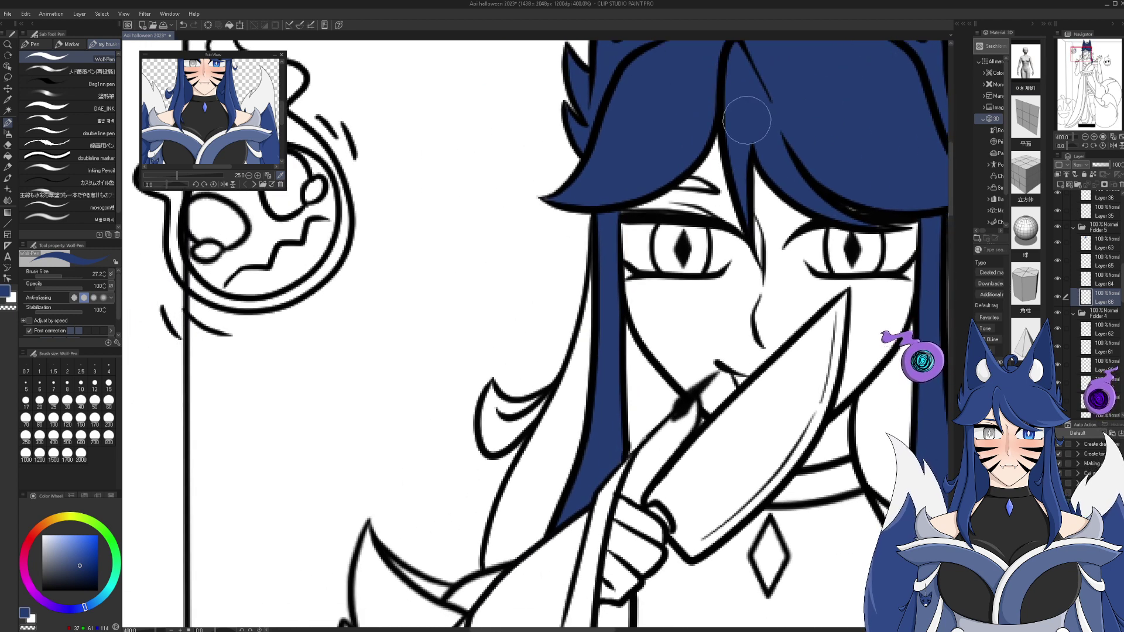
pyautogui.moveTo(689, 178); pyautogui.dragTo(710, 186)
pyautogui.click(183, 25)
pyautogui.moveTo(63, 275); pyautogui.dragTo(52, 279)
pyautogui.moveTo(673, 181)
pyautogui.mouseDown()
pyautogui.moveTo(716, 191)
pyautogui.moveTo(674, 173)
pyautogui.mouseUp()
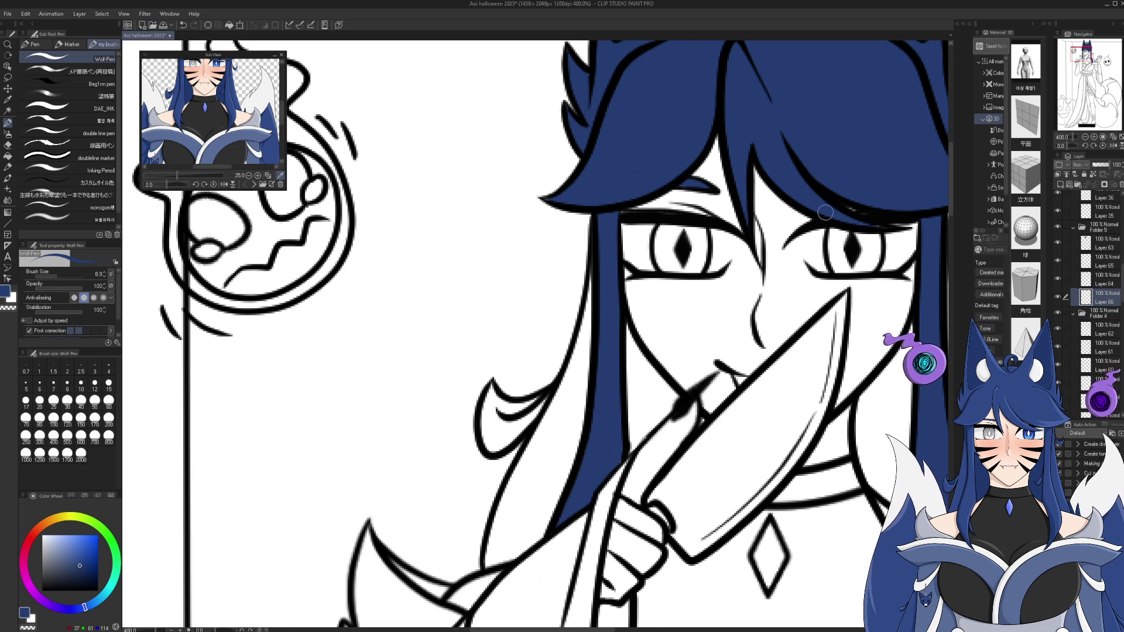
pyautogui.press('e')
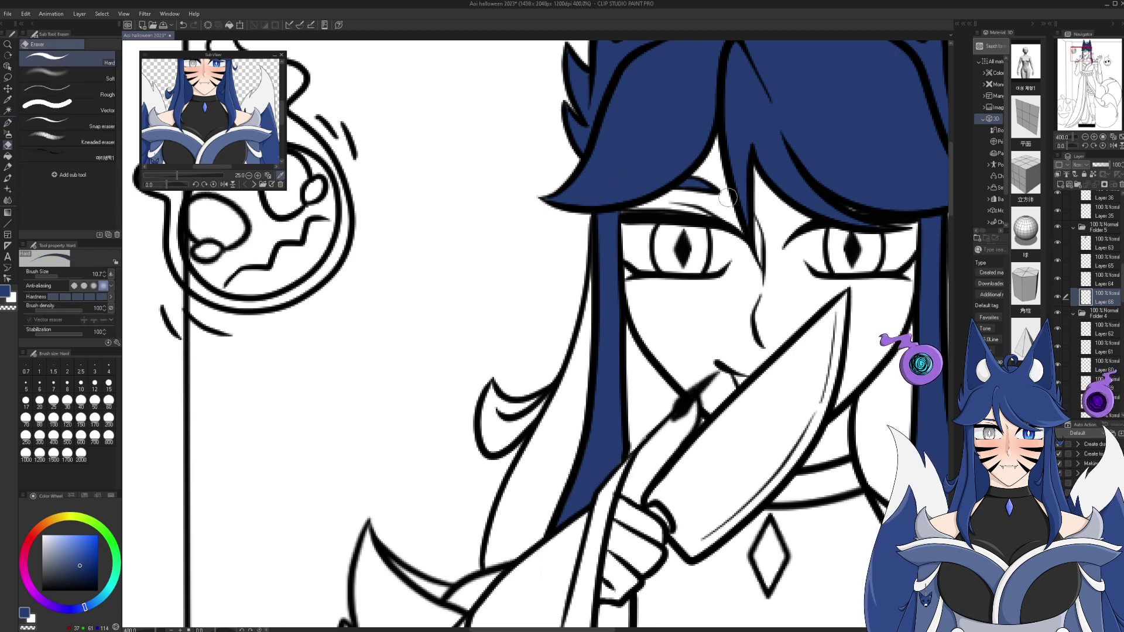
pyautogui.press('p')
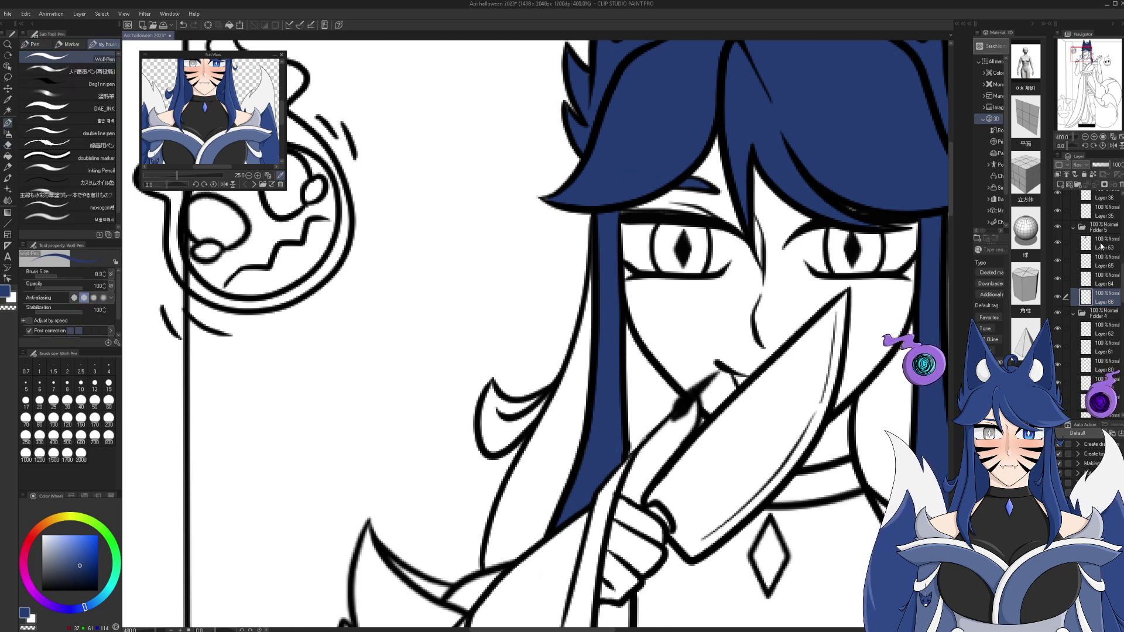
# - On Layer 66, paint blue along the inner edges of the left back hair lock and its curled flick
pyautogui.click(1100, 247)
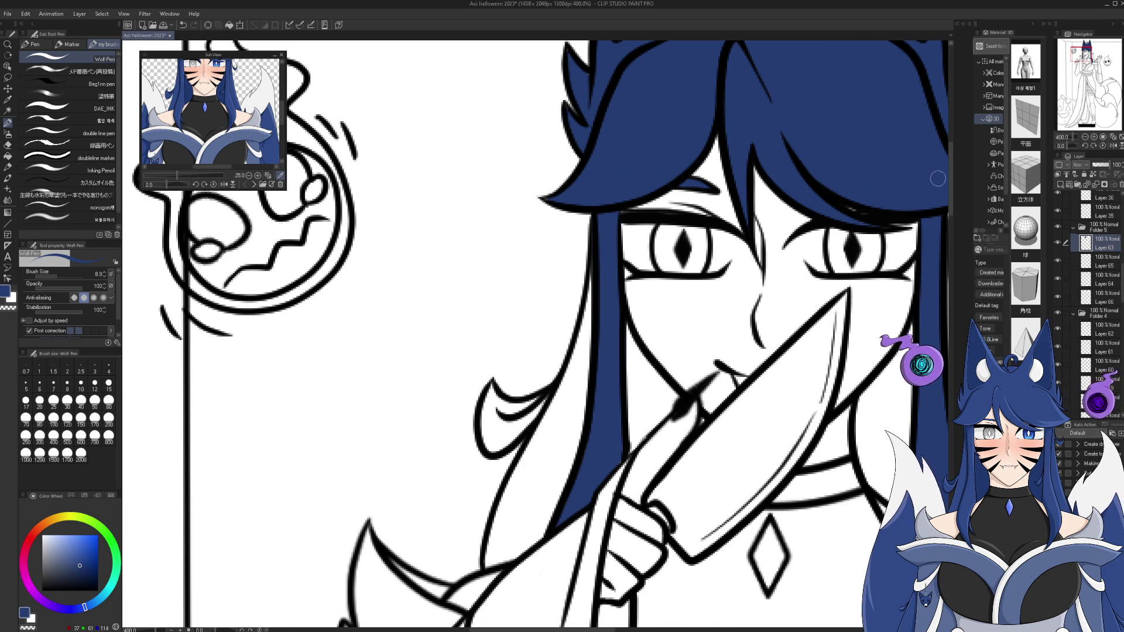
pyautogui.click(1101, 264)
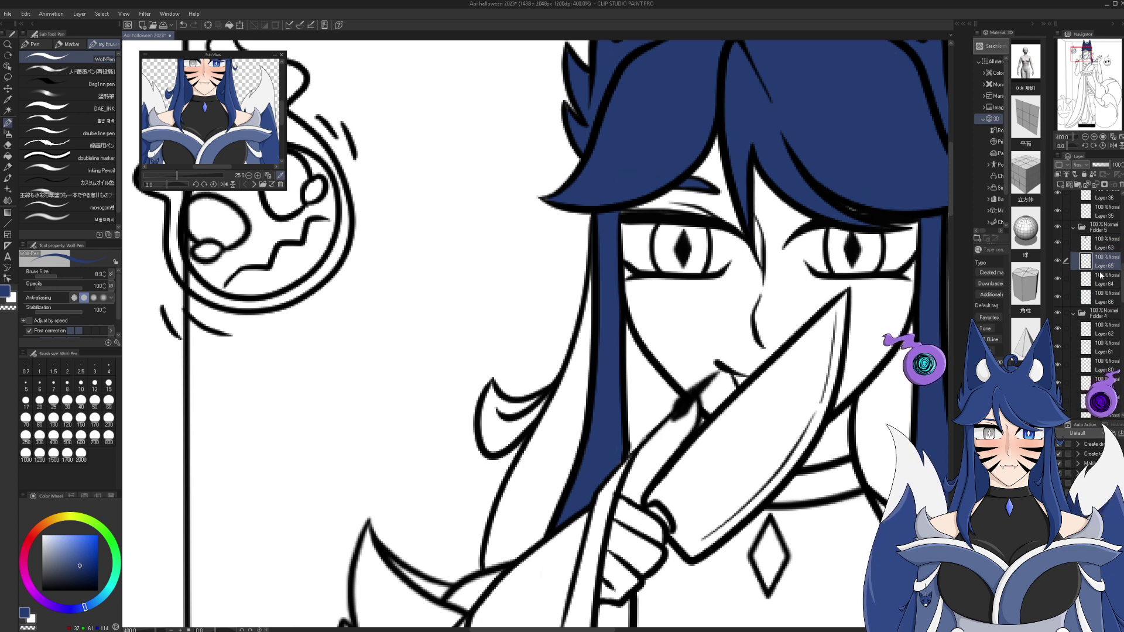
pyautogui.click(1069, 297)
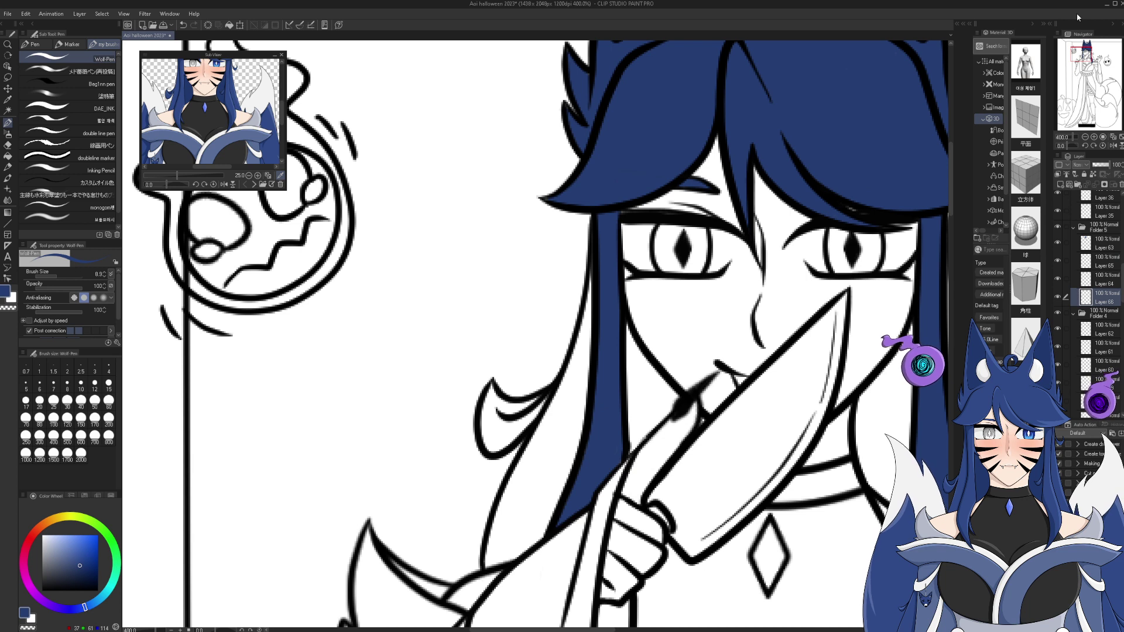
pyautogui.moveTo(492, 382)
pyautogui.mouseDown()
pyautogui.moveTo(551, 393)
pyautogui.moveTo(497, 398)
pyautogui.moveTo(492, 387)
pyautogui.moveTo(482, 427)
pyautogui.moveTo(494, 451)
pyautogui.moveTo(559, 389)
pyautogui.mouseUp()
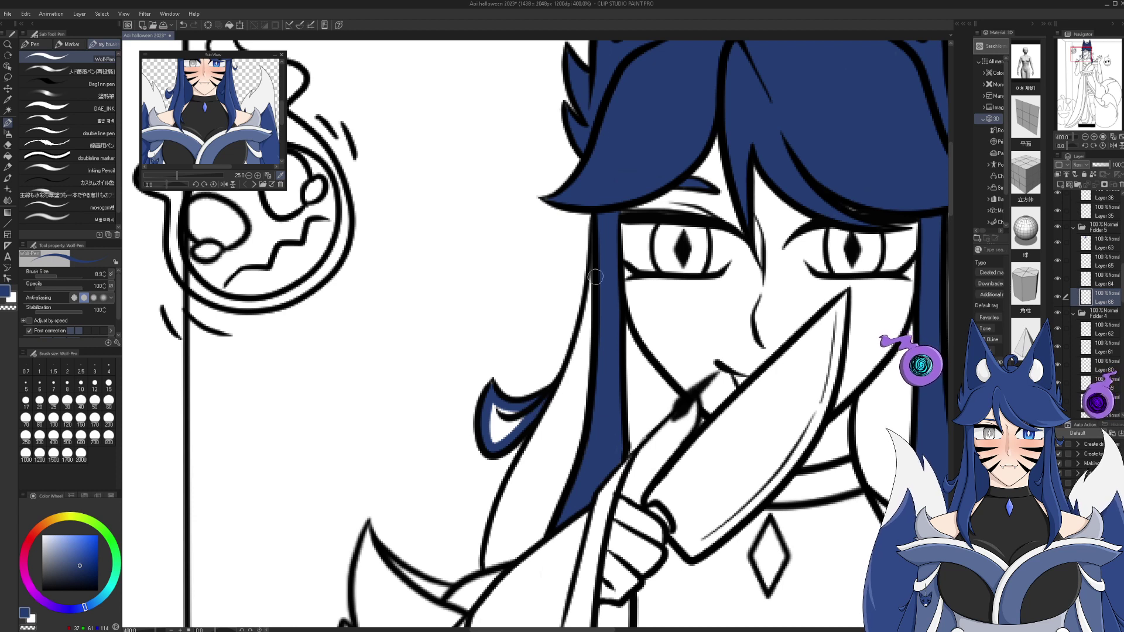
pyautogui.moveTo(590, 283)
pyautogui.mouseDown()
pyautogui.moveTo(552, 420)
pyautogui.moveTo(486, 570)
pyautogui.moveTo(495, 526)
pyautogui.mouseUp()
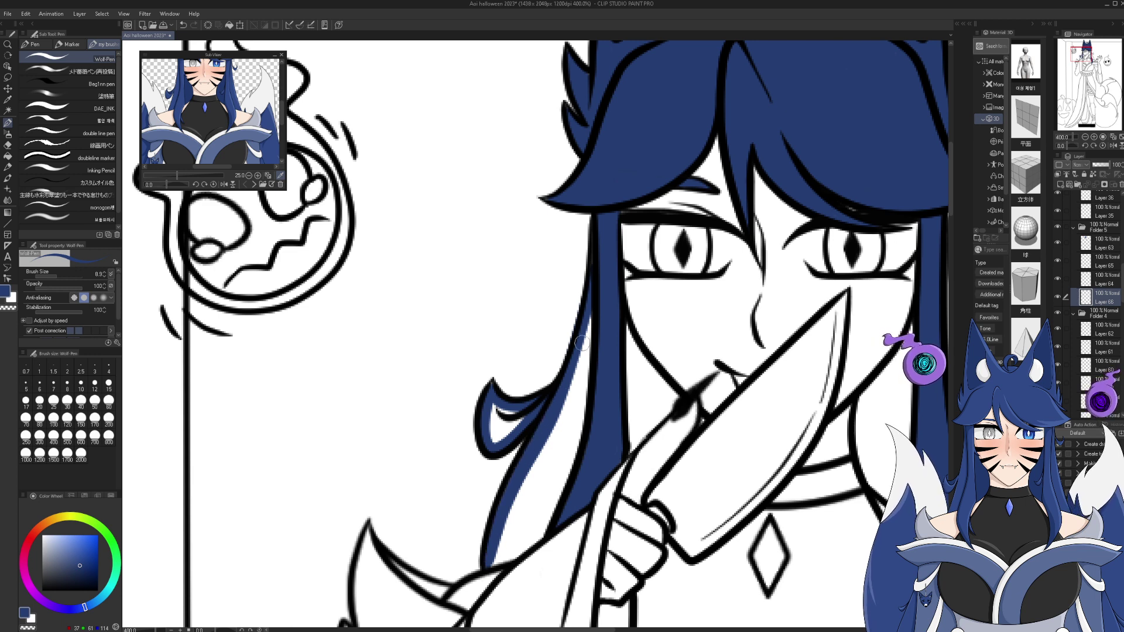
pyautogui.moveTo(495, 562)
pyautogui.mouseDown()
pyautogui.moveTo(547, 530)
pyautogui.moveTo(582, 447)
pyautogui.moveTo(594, 292)
pyautogui.mouseUp()
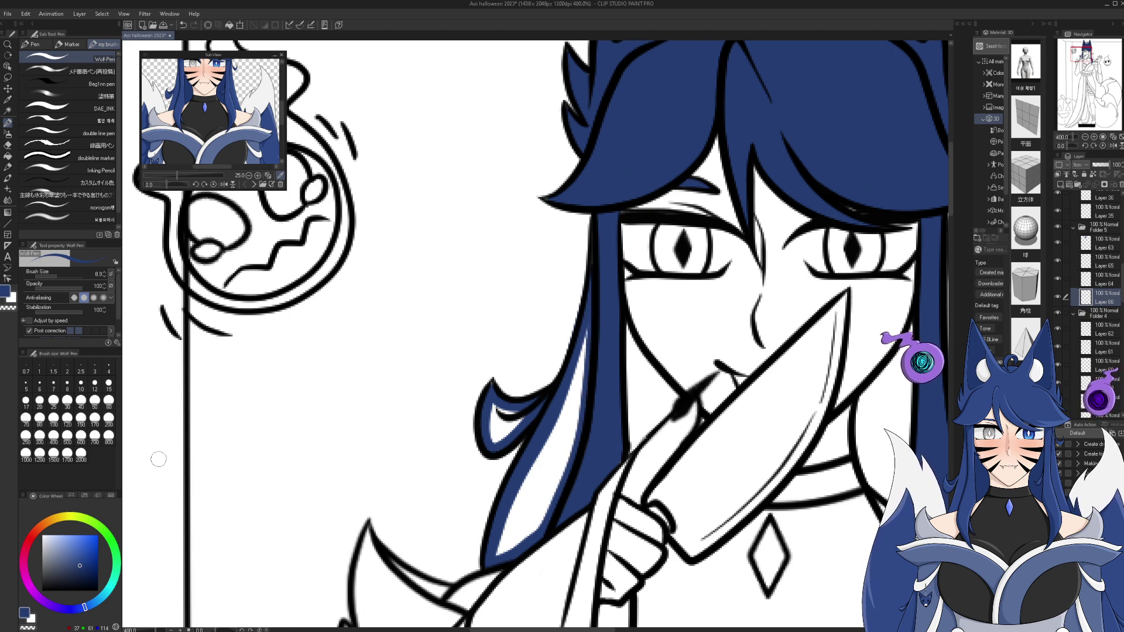
# - Fill the remaining white inside the left back hair lock and its curled flick with flat blue
pyautogui.click(7, 157)
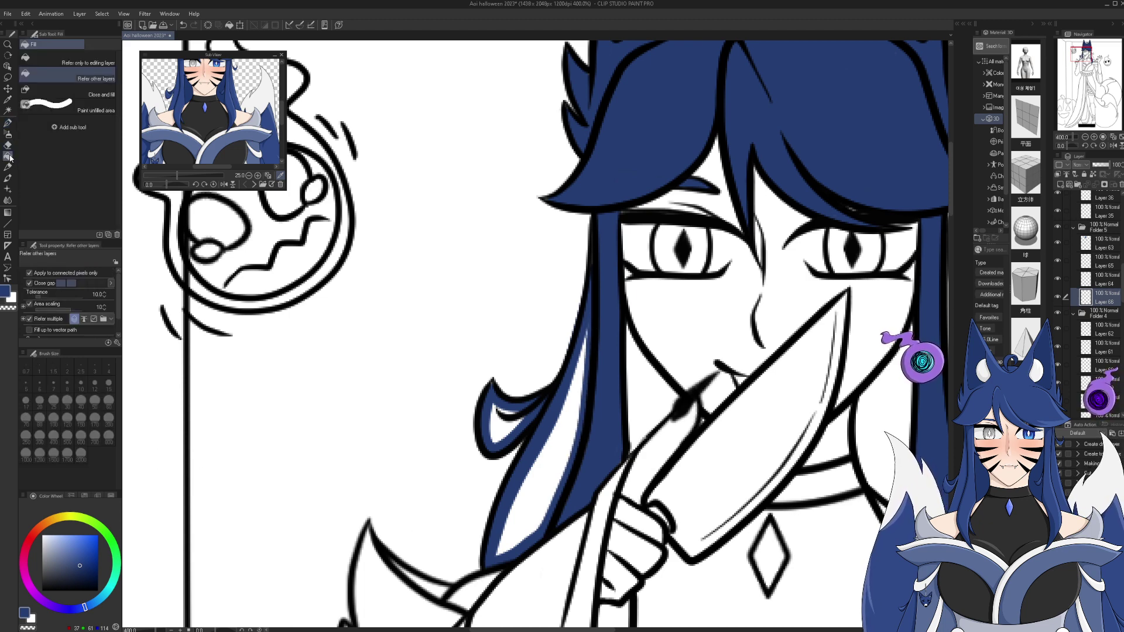
pyautogui.click(543, 509)
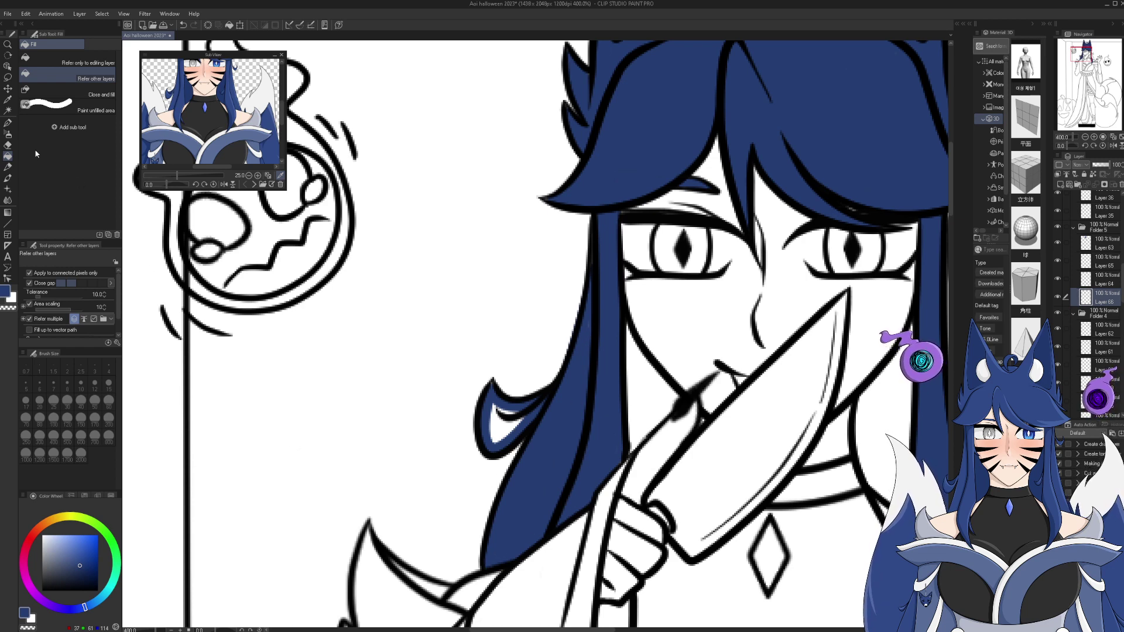
pyautogui.click(7, 124)
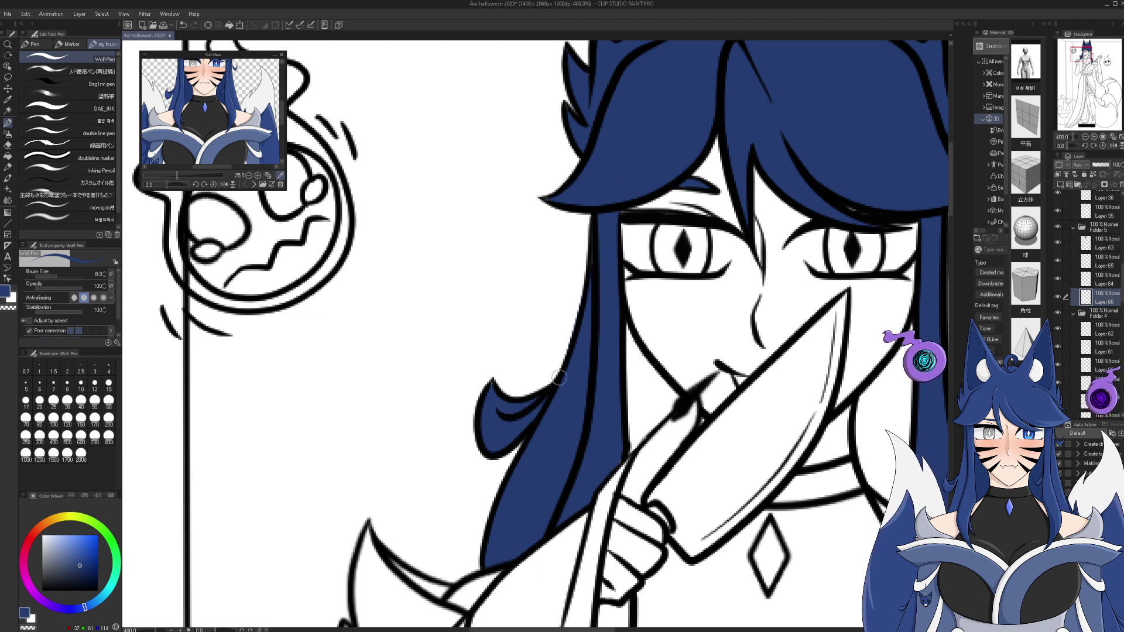
# - Paint the hair between the left face-framing lock and the jaw blue, tidying its edge beside the raised fingertip
pyautogui.moveTo(629, 321); pyautogui.dragTo(630, 460)
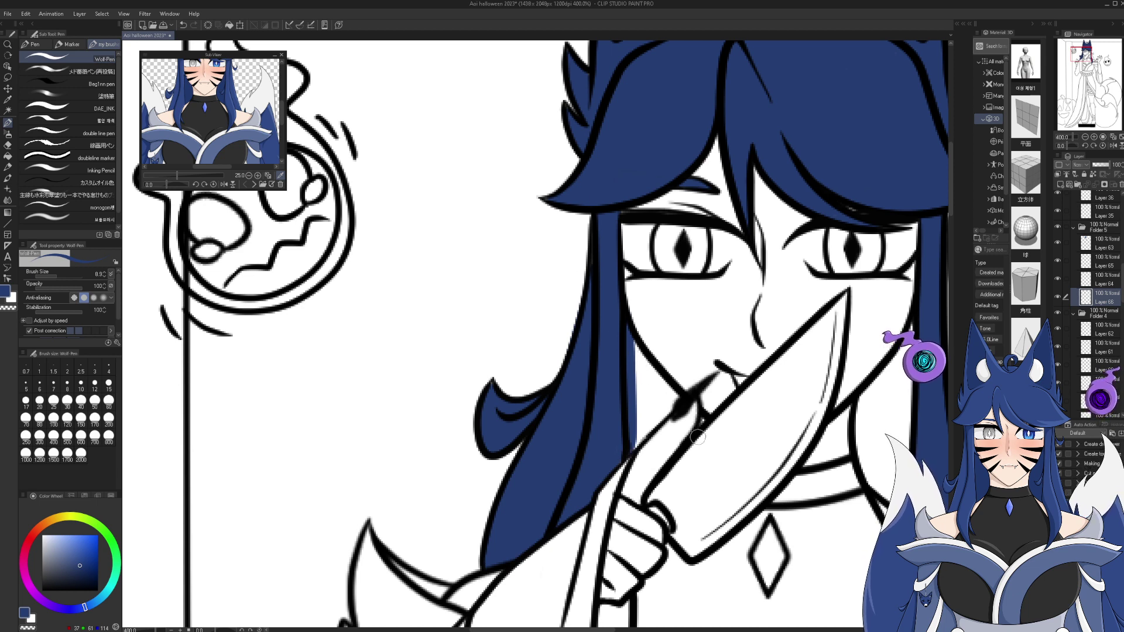
pyautogui.moveTo(631, 338)
pyautogui.mouseDown()
pyautogui.moveTo(675, 401)
pyautogui.moveTo(668, 408)
pyautogui.moveTo(679, 393)
pyautogui.moveTo(630, 453)
pyautogui.moveTo(669, 394)
pyautogui.moveTo(630, 445)
pyautogui.moveTo(635, 353)
pyautogui.moveTo(639, 424)
pyautogui.moveTo(643, 367)
pyautogui.moveTo(655, 389)
pyautogui.mouseUp()
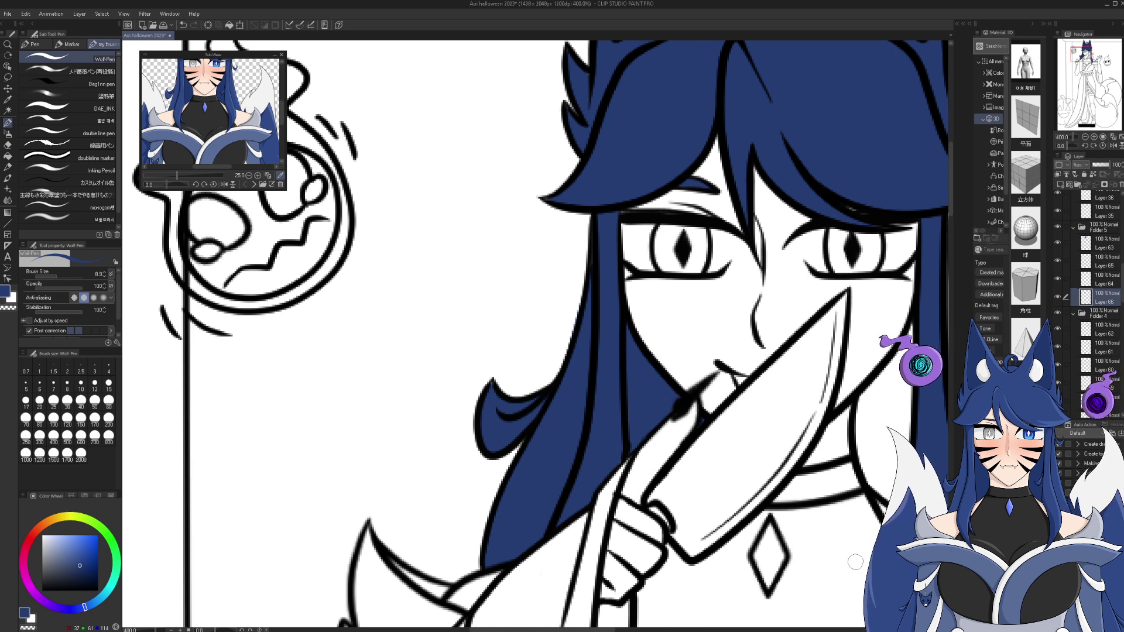
pyautogui.press('e')
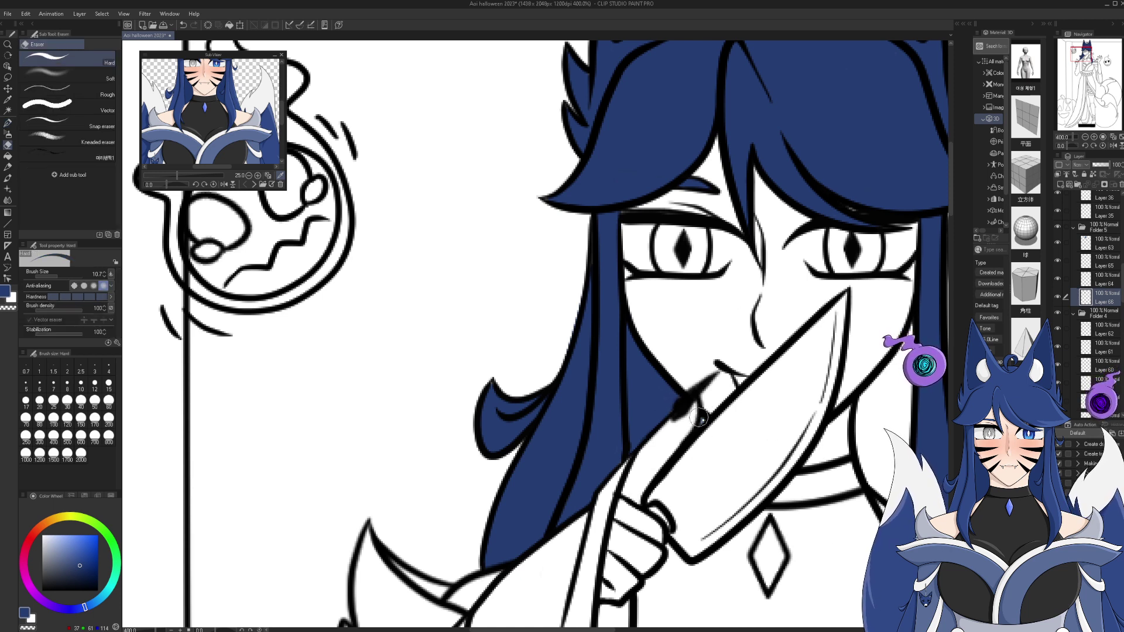
pyautogui.press('p')
# - Paint blue along the inner edges of the back hair on the right, and colour its curled flick solid blue
pyautogui.moveTo(1085, 54); pyautogui.dragTo(1090, 55)
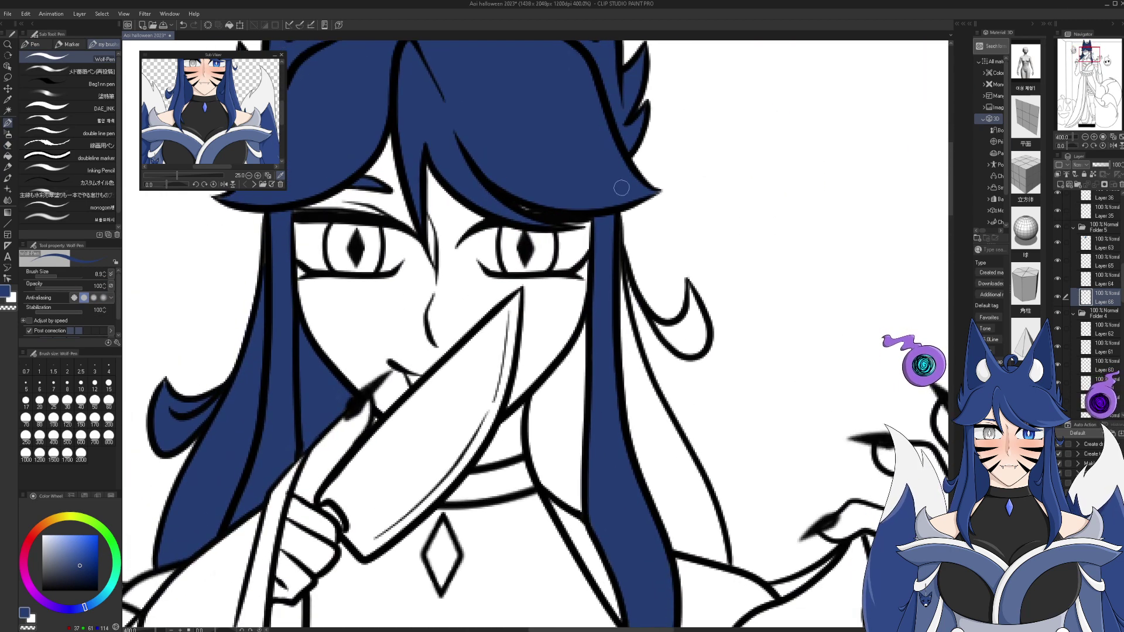
pyautogui.moveTo(587, 321)
pyautogui.mouseDown()
pyautogui.moveTo(531, 419)
pyautogui.moveTo(539, 475)
pyautogui.moveTo(585, 511)
pyautogui.moveTo(592, 316)
pyautogui.mouseUp()
pyautogui.moveTo(622, 261)
pyautogui.mouseDown()
pyautogui.moveTo(625, 395)
pyautogui.moveTo(656, 520)
pyautogui.moveTo(680, 553)
pyautogui.moveTo(733, 564)
pyautogui.mouseUp()
pyautogui.moveTo(629, 325)
pyautogui.mouseDown()
pyautogui.moveTo(719, 520)
pyautogui.moveTo(724, 561)
pyautogui.mouseUp()
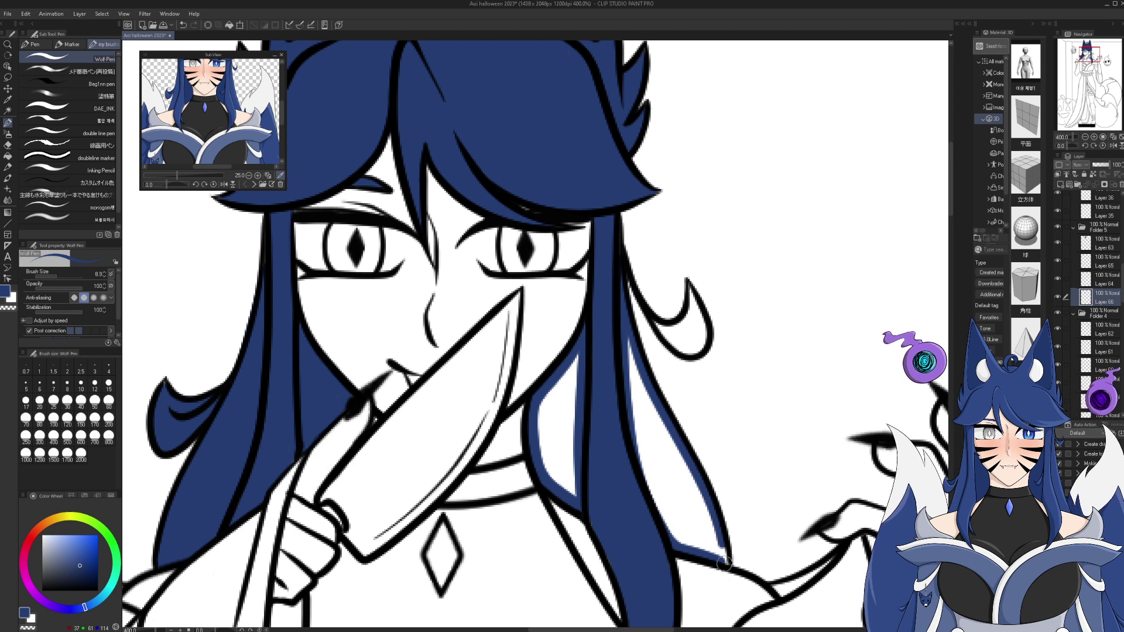
pyautogui.moveTo(662, 328)
pyautogui.mouseDown()
pyautogui.moveTo(692, 284)
pyautogui.moveTo(675, 322)
pyautogui.moveTo(659, 327)
pyautogui.moveTo(684, 333)
pyautogui.moveTo(697, 301)
pyautogui.moveTo(665, 336)
pyautogui.moveTo(695, 334)
pyautogui.mouseUp()
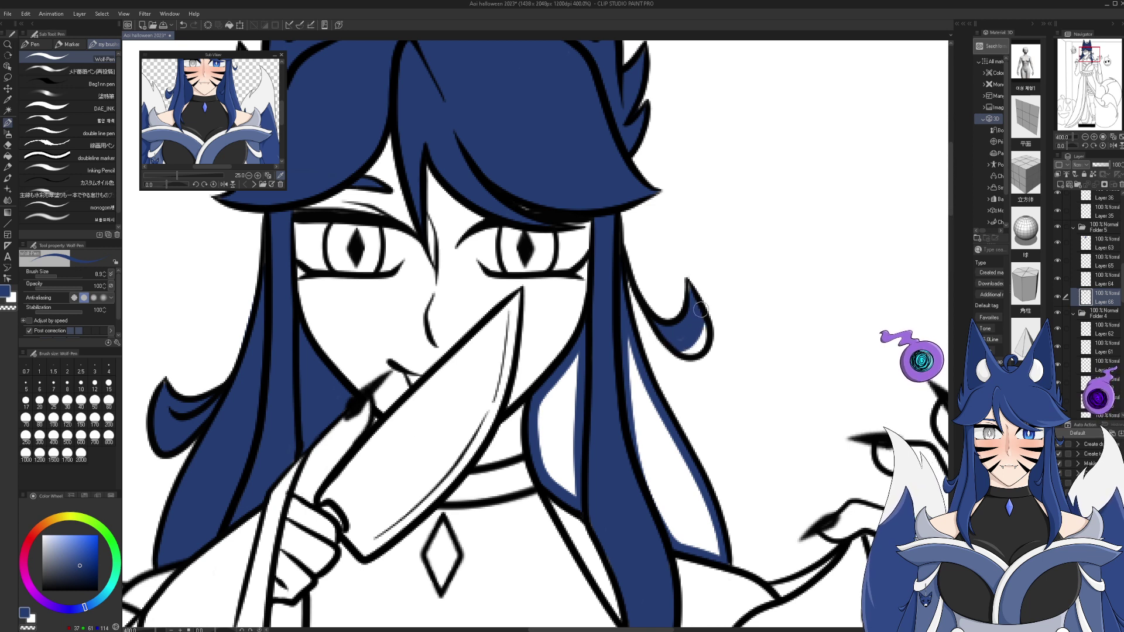
pyautogui.moveTo(675, 343)
pyautogui.mouseDown()
pyautogui.moveTo(689, 354)
pyautogui.moveTo(706, 347)
pyautogui.moveTo(703, 316)
pyautogui.moveTo(695, 344)
pyautogui.mouseUp()
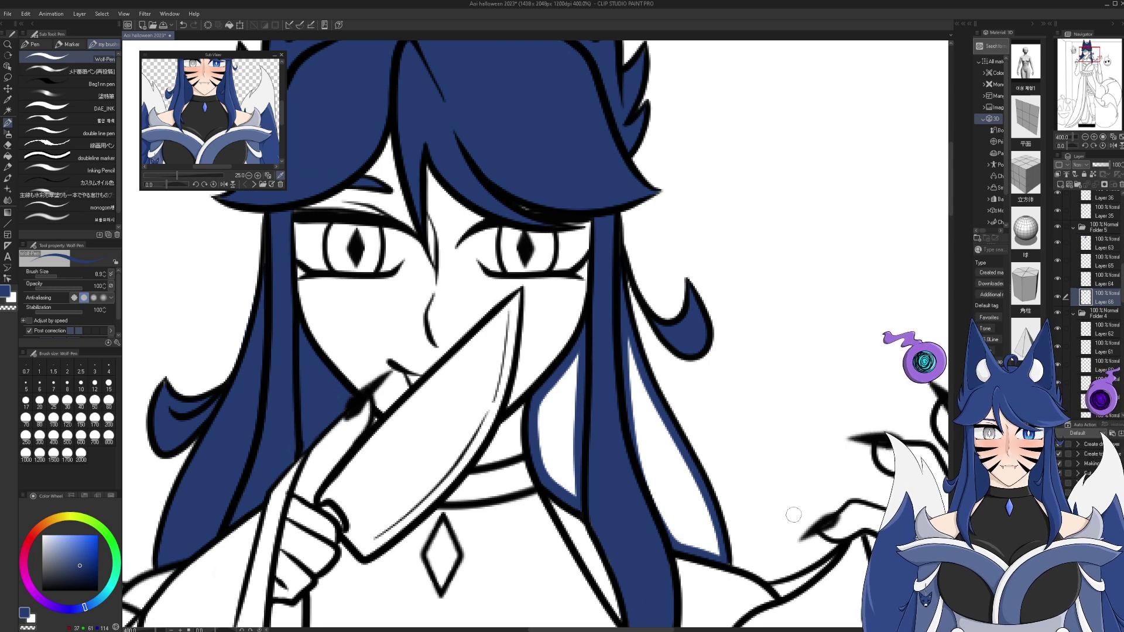
# - Fill both outlined sections of the right back hair with blue and touch up the leftover white specks
pyautogui.click(7, 157)
pyautogui.click(571, 456)
pyautogui.click(668, 474)
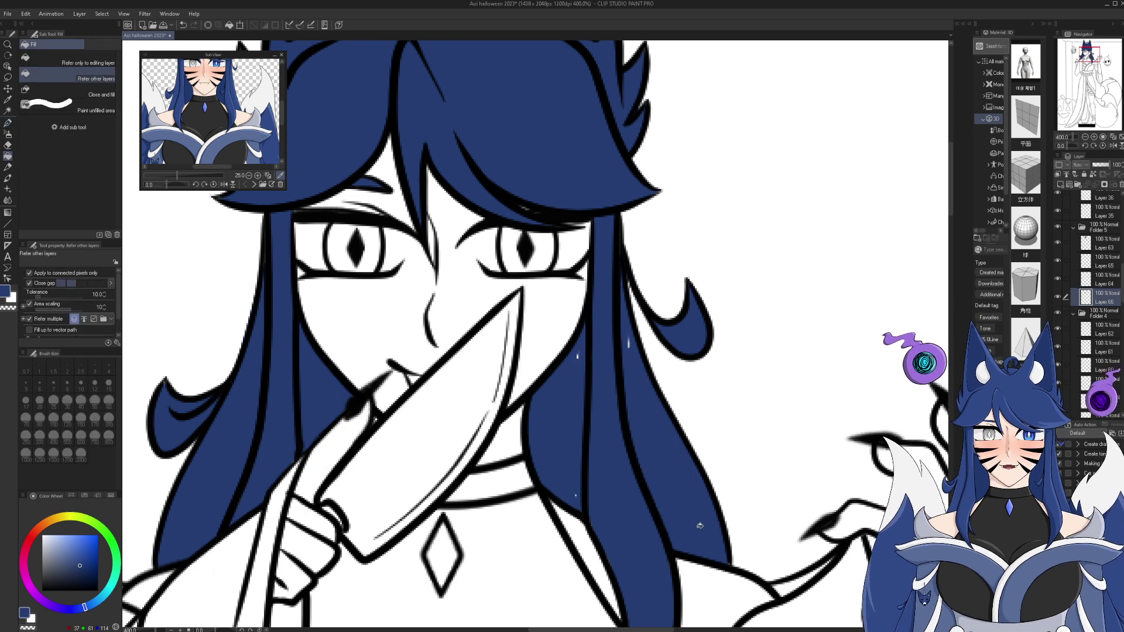
pyautogui.click(8, 124)
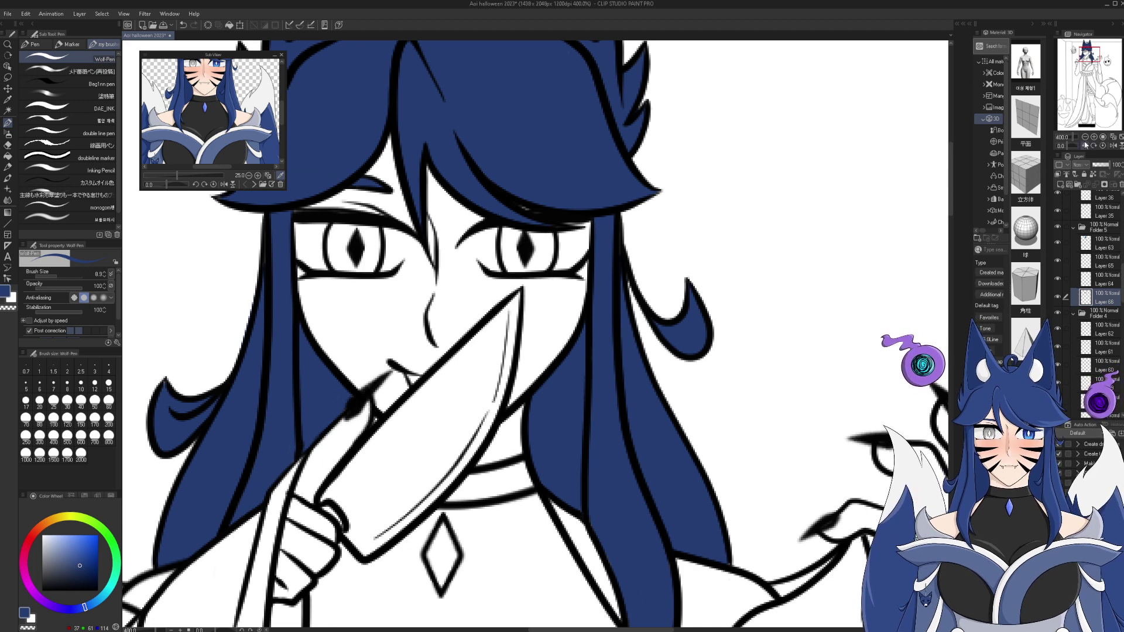
# - Move Layer 66 directly beneath Layer 63 in Folder 5 and select Layer 65
pyautogui.click(1086, 137)
pyautogui.click(1086, 137)
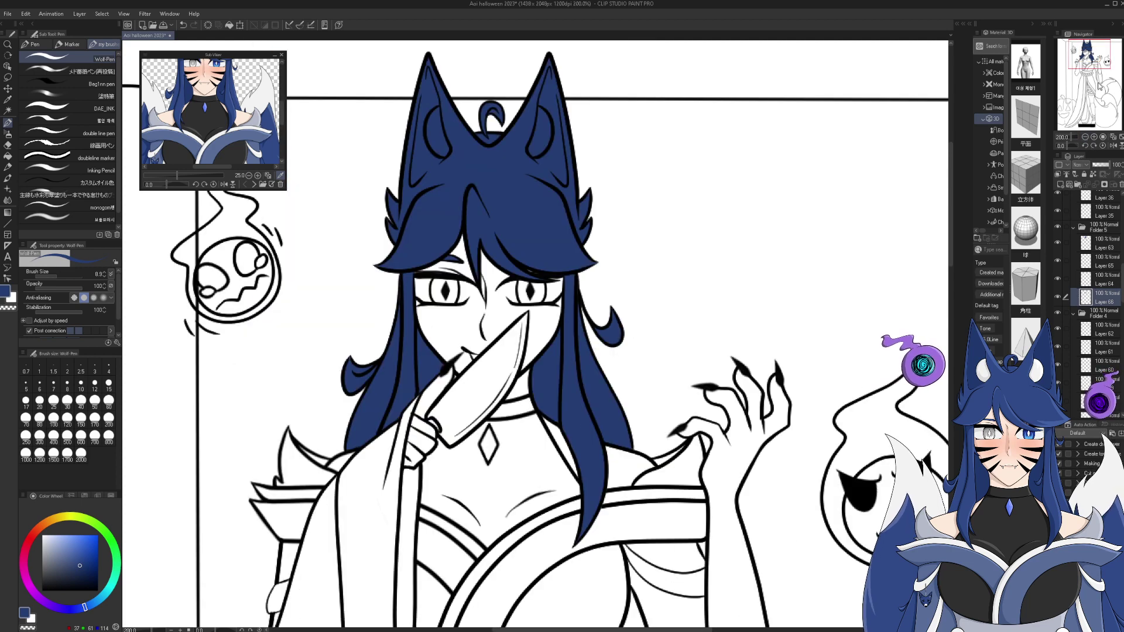
pyautogui.moveTo(1089, 286); pyautogui.dragTo(1095, 254)
pyautogui.click(1108, 278)
pyautogui.click(1029, 227)
pyautogui.click(1038, 296)
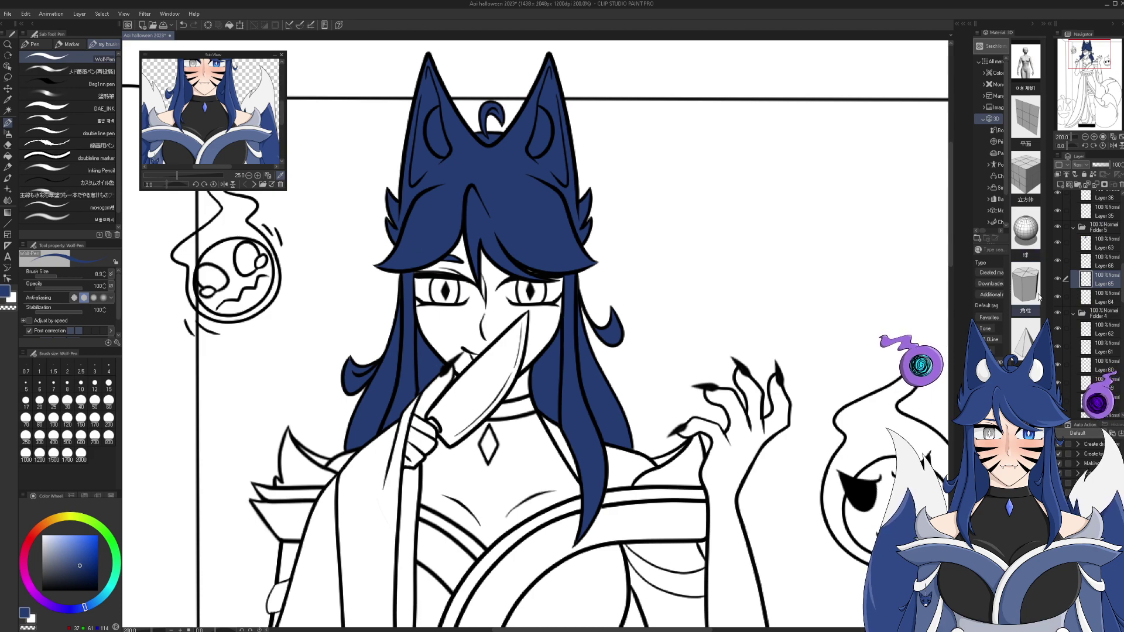
pyautogui.moveTo(1081, 66); pyautogui.dragTo(1090, 92)
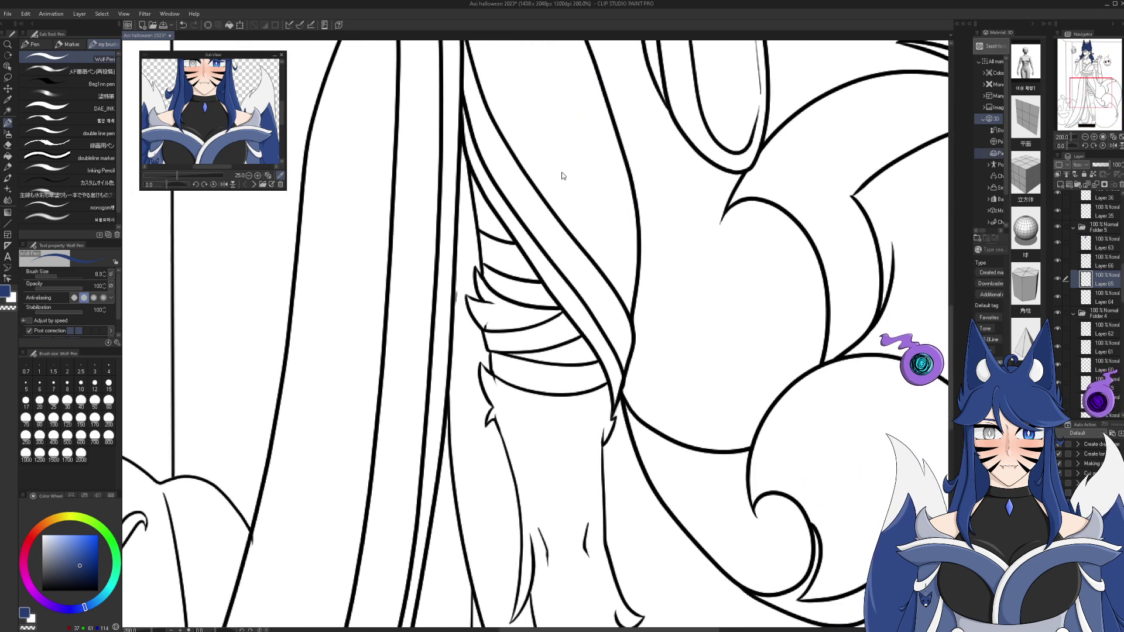
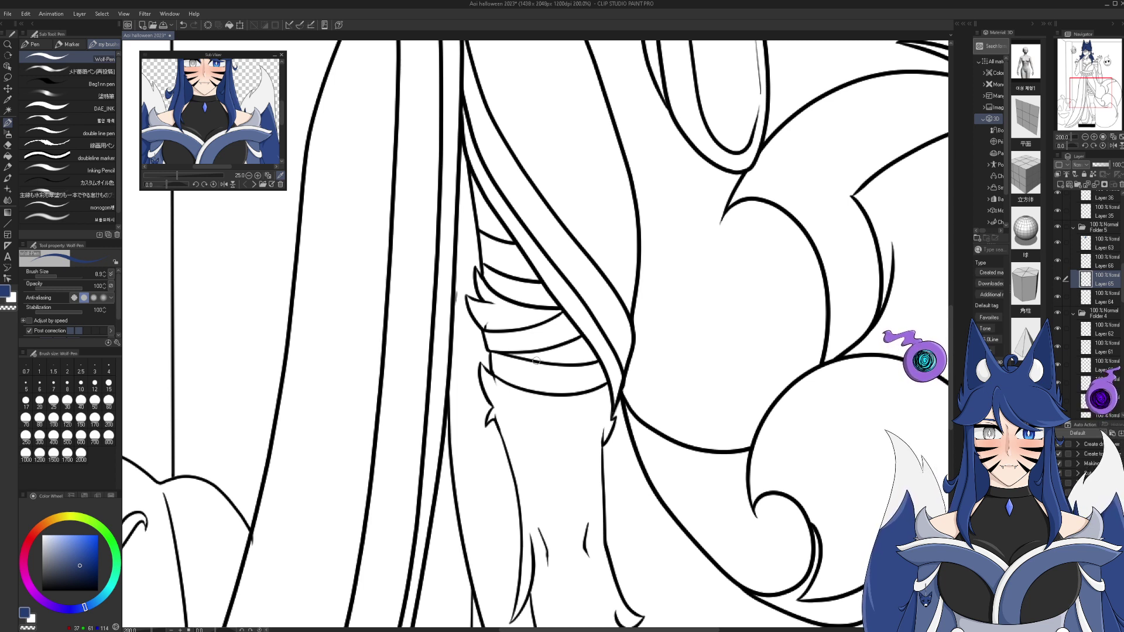
# - Outline the tail section beside the leg, including its curled end, in blue and fill it solid
pyautogui.moveTo(1088, 86); pyautogui.dragTo(1098, 87)
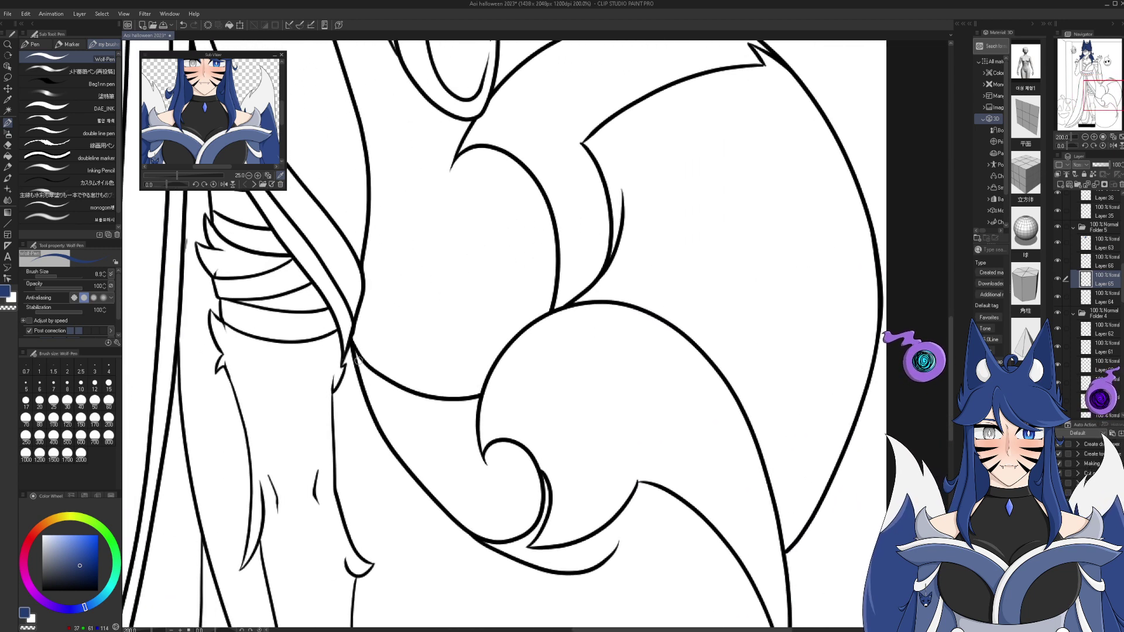
pyautogui.moveTo(355, 357)
pyautogui.mouseDown()
pyautogui.moveTo(410, 468)
pyautogui.moveTo(479, 530)
pyautogui.mouseUp()
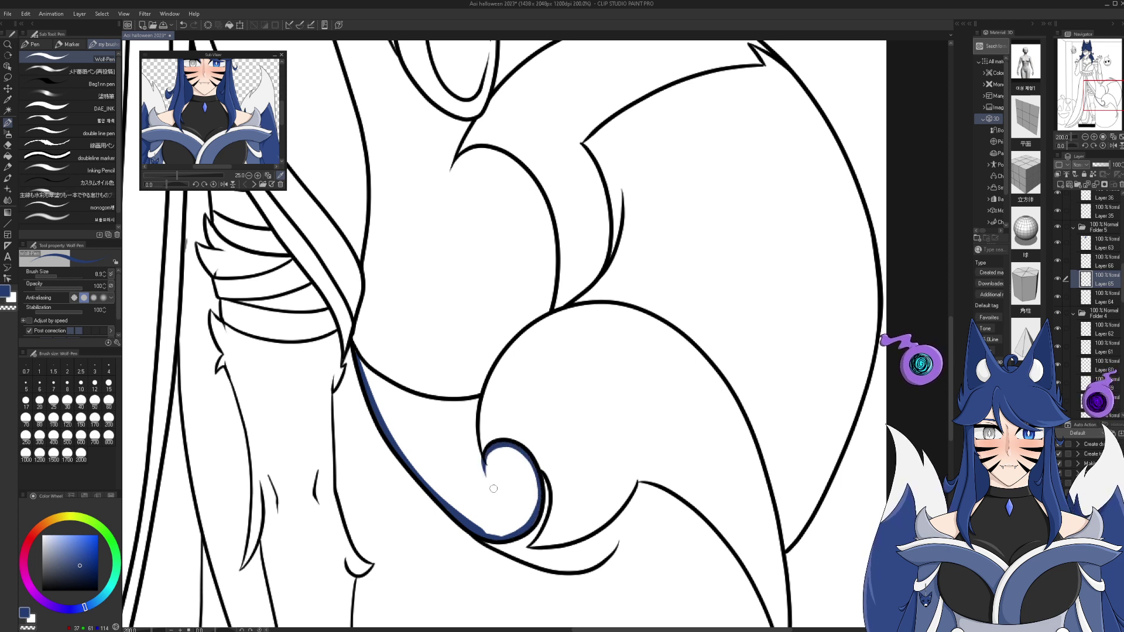
pyautogui.click(1093, 137)
pyautogui.moveTo(1099, 101); pyautogui.dragTo(1099, 107)
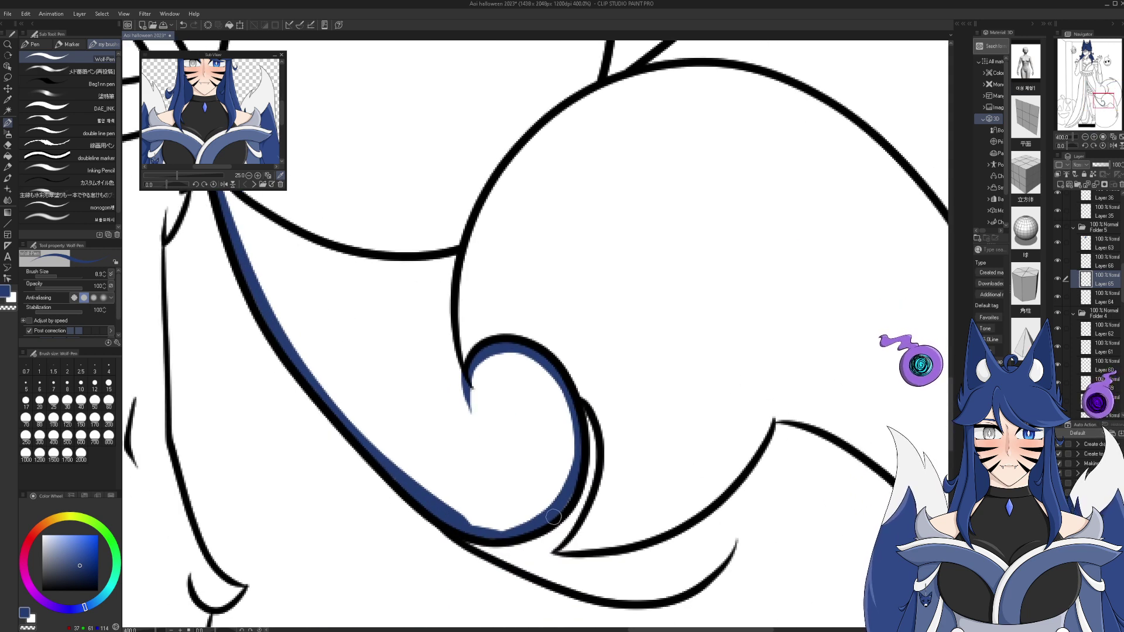
pyautogui.moveTo(1101, 101); pyautogui.dragTo(1098, 98)
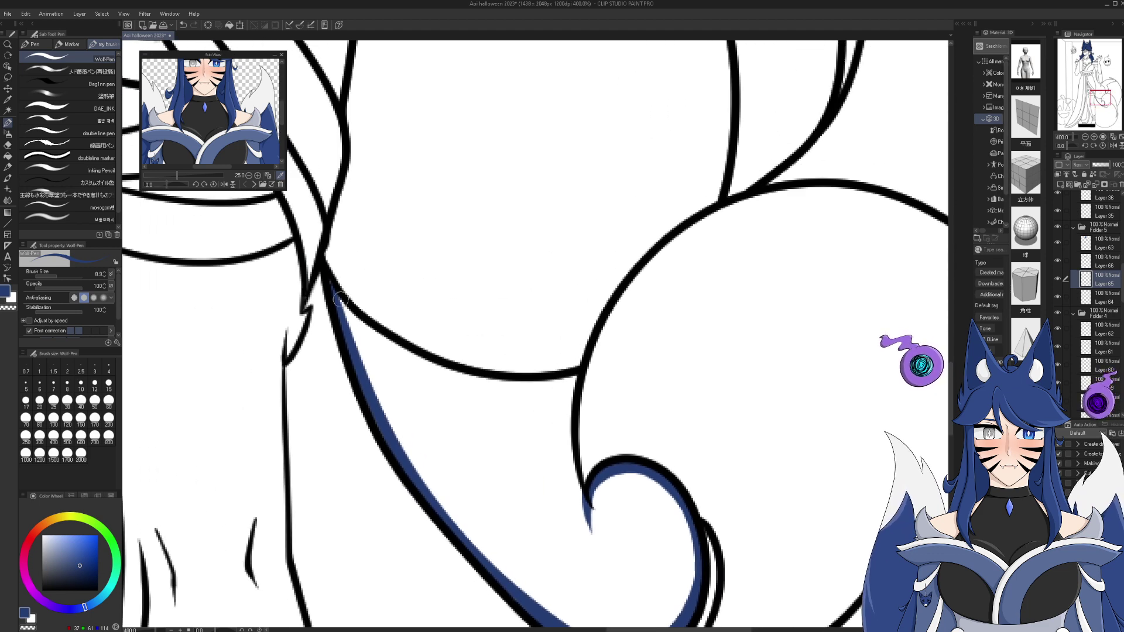
pyautogui.moveTo(339, 305)
pyautogui.mouseDown()
pyautogui.moveTo(443, 371)
pyautogui.moveTo(493, 381)
pyautogui.moveTo(575, 374)
pyautogui.moveTo(564, 415)
pyautogui.moveTo(592, 529)
pyautogui.mouseUp()
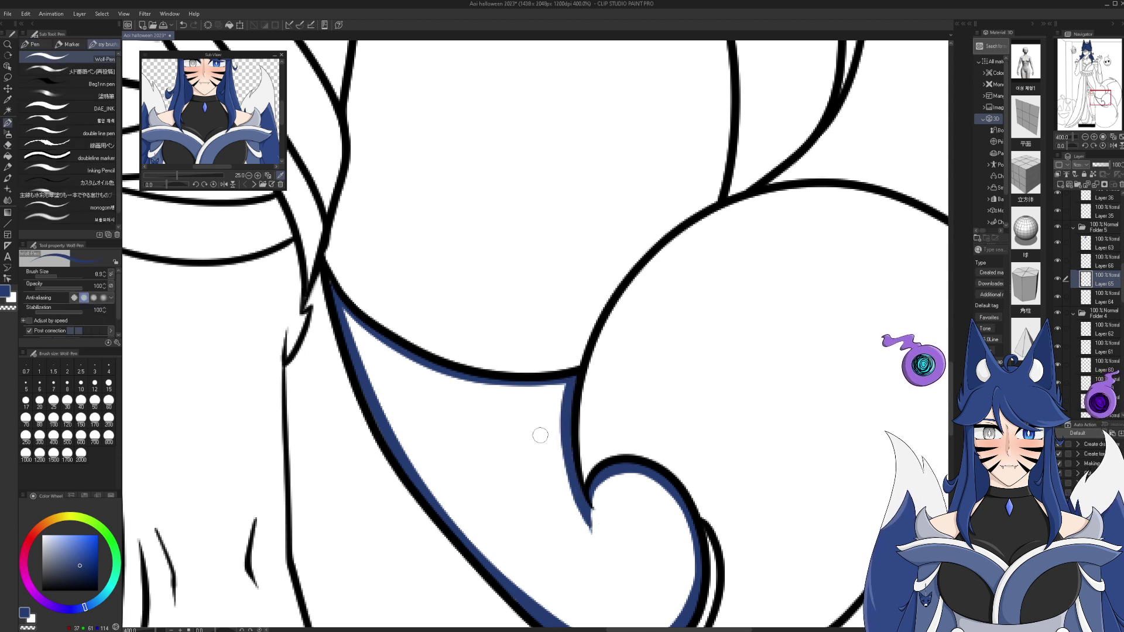
pyautogui.click(8, 157)
pyautogui.click(530, 453)
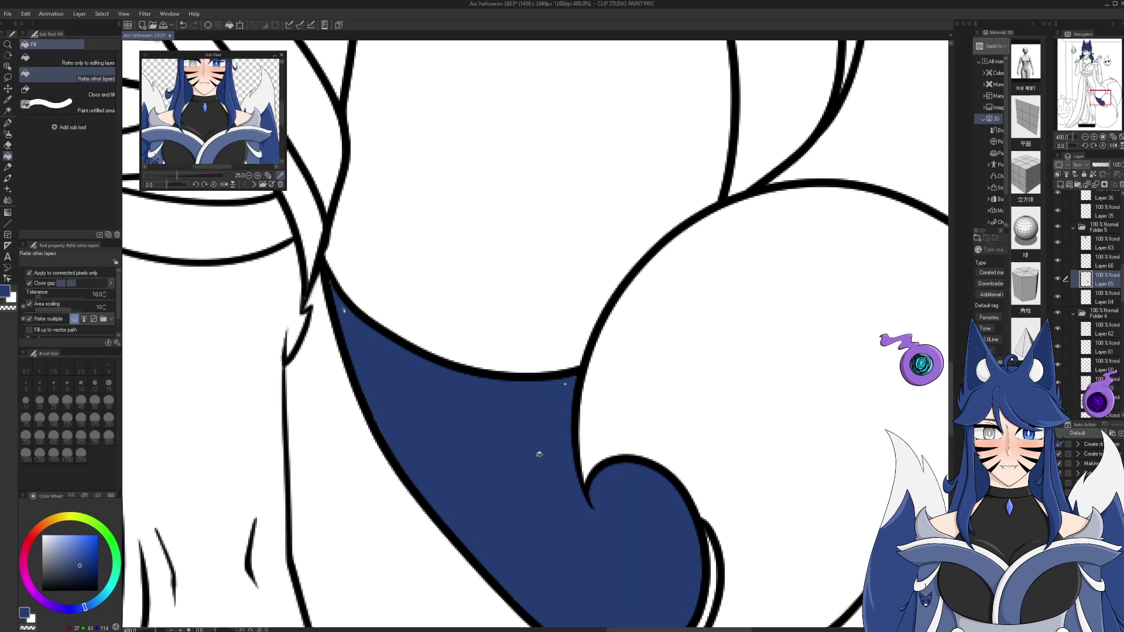
pyautogui.click(8, 123)
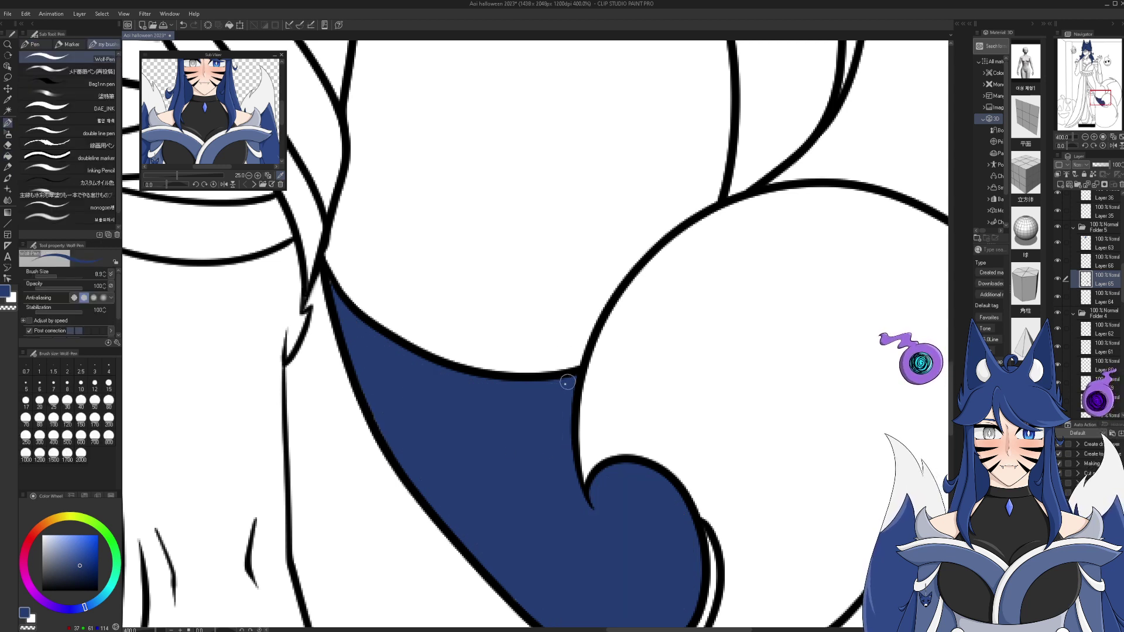
# - Paint blue along the inner curved edge of the large outer tail section, including the narrow corner at its base
pyautogui.moveTo(1094, 99); pyautogui.dragTo(1101, 91)
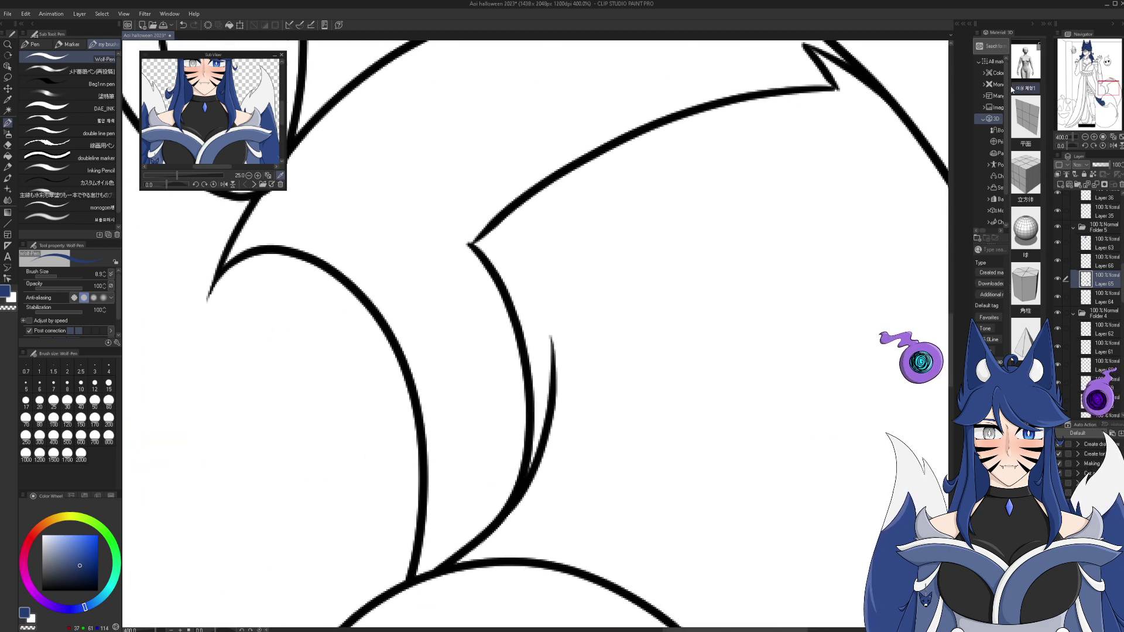
pyautogui.moveTo(474, 242)
pyautogui.mouseDown()
pyautogui.moveTo(545, 382)
pyautogui.moveTo(547, 433)
pyautogui.mouseUp()
pyautogui.moveTo(531, 359)
pyautogui.mouseDown()
pyautogui.moveTo(531, 469)
pyautogui.moveTo(529, 348)
pyautogui.moveTo(536, 487)
pyautogui.moveTo(546, 411)
pyautogui.moveTo(524, 500)
pyautogui.moveTo(462, 556)
pyautogui.mouseUp()
pyautogui.moveTo(534, 481)
pyautogui.mouseDown()
pyautogui.moveTo(511, 553)
pyautogui.moveTo(475, 561)
pyautogui.moveTo(509, 545)
pyautogui.moveTo(483, 554)
pyautogui.moveTo(498, 548)
pyautogui.mouseUp()
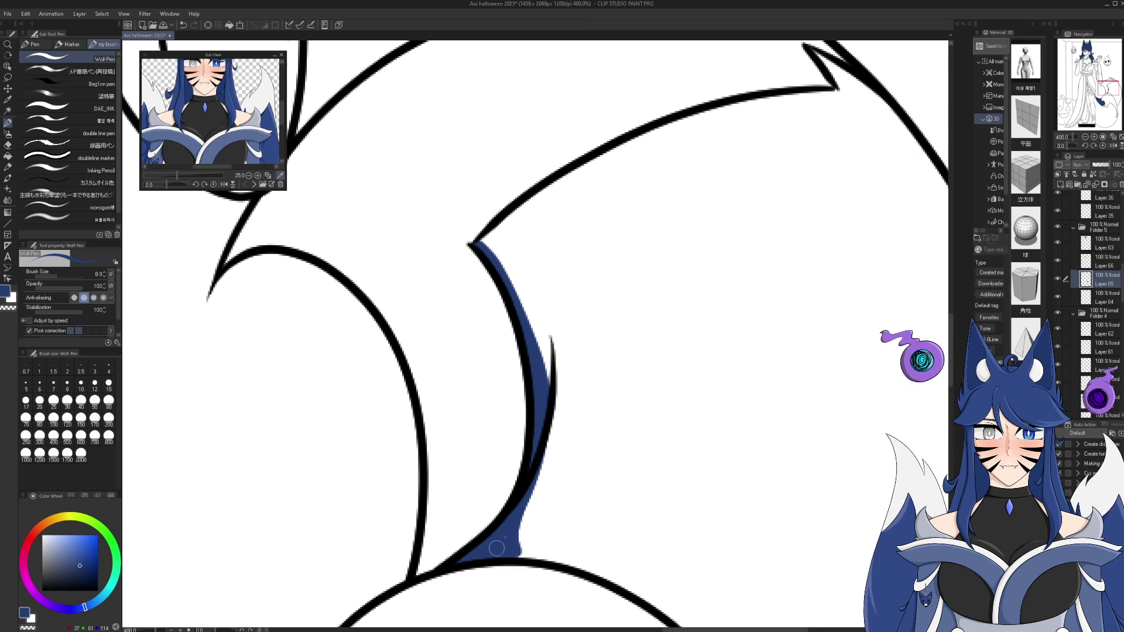
# - Paint blue beneath the outer tail section's upper contour, filling its pointed spike and thickening the inner corner
pyautogui.moveTo(1101, 94); pyautogui.dragTo(1104, 89)
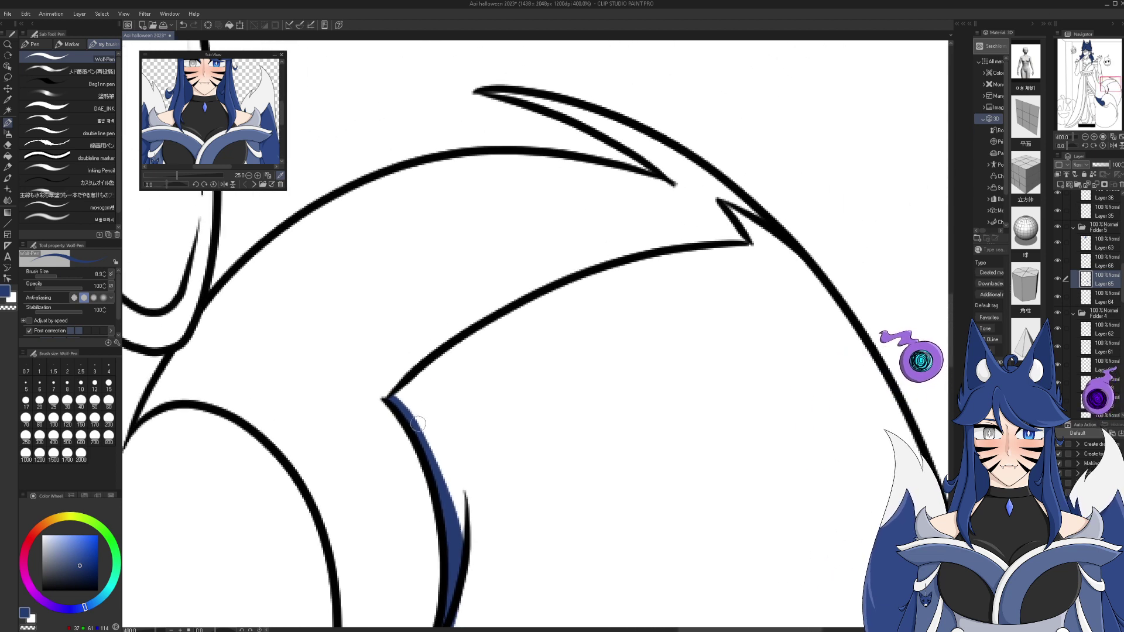
pyautogui.moveTo(391, 401)
pyautogui.mouseDown()
pyautogui.moveTo(443, 353)
pyautogui.moveTo(565, 289)
pyautogui.moveTo(769, 249)
pyautogui.mouseUp()
pyautogui.moveTo(728, 205)
pyautogui.mouseDown()
pyautogui.moveTo(754, 250)
pyautogui.moveTo(760, 234)
pyautogui.moveTo(776, 237)
pyautogui.moveTo(804, 267)
pyautogui.moveTo(748, 224)
pyautogui.moveTo(786, 256)
pyautogui.mouseUp()
pyautogui.moveTo(745, 226)
pyautogui.mouseDown()
pyautogui.moveTo(781, 250)
pyautogui.moveTo(758, 238)
pyautogui.mouseUp()
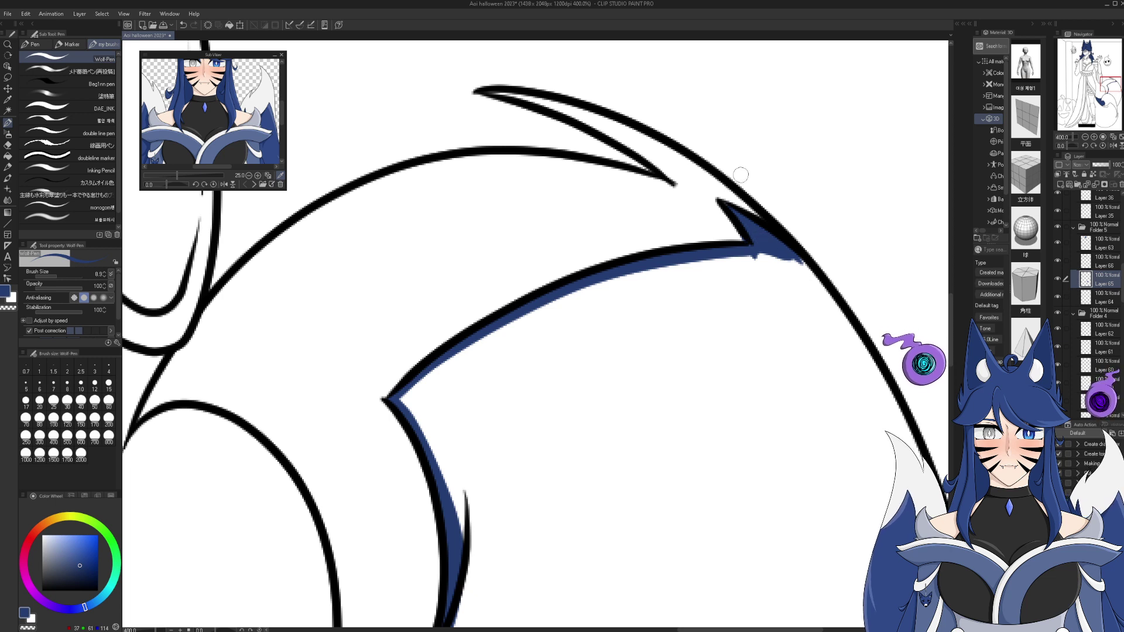
pyautogui.moveTo(468, 339)
pyautogui.mouseDown()
pyautogui.moveTo(440, 362)
pyautogui.moveTo(411, 423)
pyautogui.moveTo(425, 439)
pyautogui.mouseUp()
pyautogui.moveTo(417, 383)
pyautogui.mouseDown()
pyautogui.moveTo(404, 415)
pyautogui.moveTo(420, 390)
pyautogui.moveTo(415, 436)
pyautogui.moveTo(453, 504)
pyautogui.mouseUp()
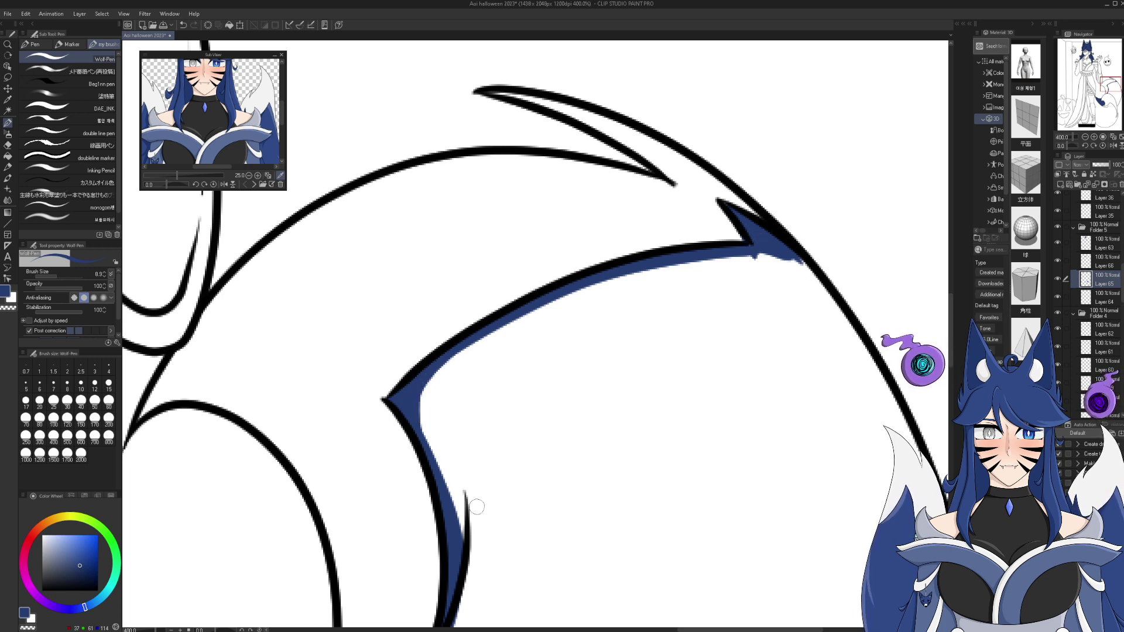
# - Flip the canvas view horizontally and paint blue down the inside of the tail's long outer contour
pyautogui.click(1086, 137)
pyautogui.moveTo(1101, 83); pyautogui.dragTo(1117, 126)
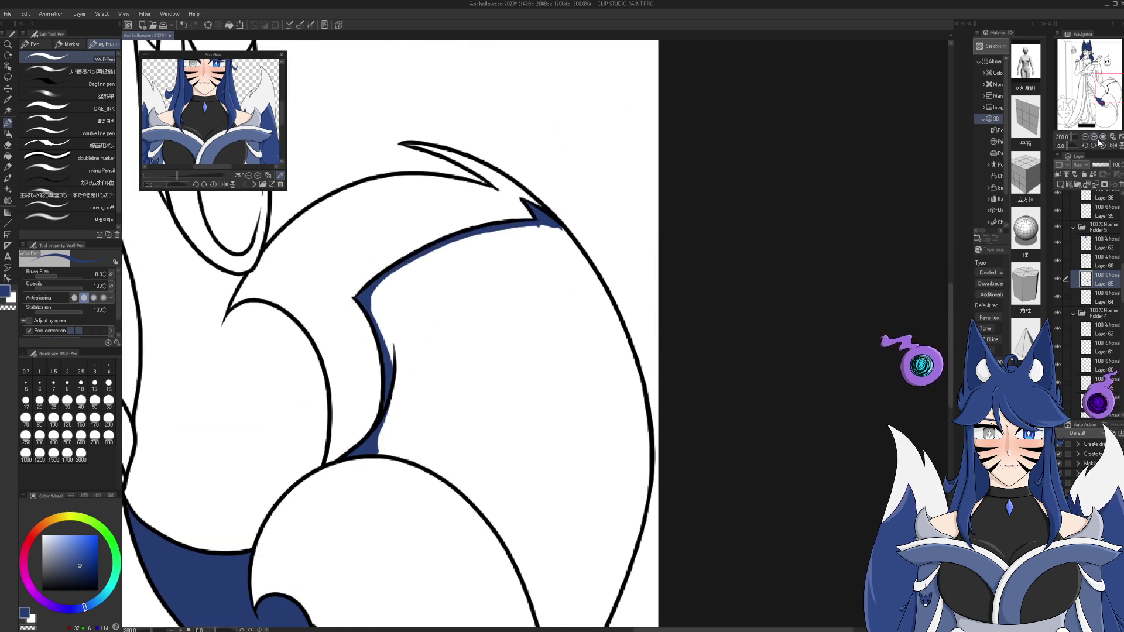
pyautogui.click(1094, 137)
pyautogui.click(1115, 145)
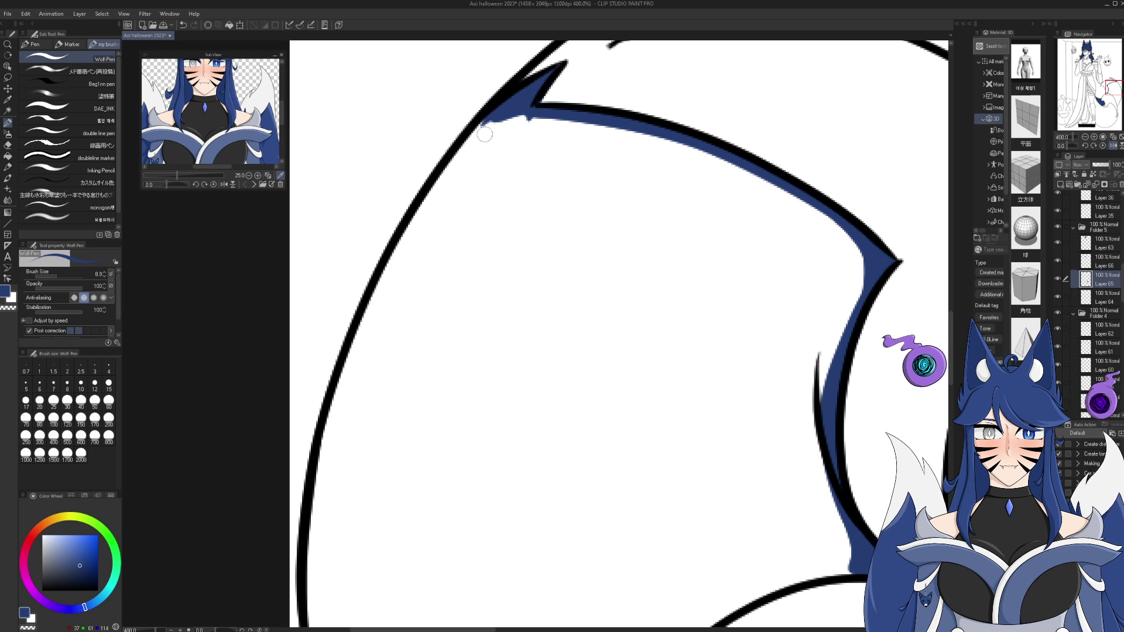
pyautogui.moveTo(503, 107)
pyautogui.mouseDown()
pyautogui.moveTo(439, 184)
pyautogui.moveTo(360, 339)
pyautogui.moveTo(320, 489)
pyautogui.moveTo(313, 596)
pyautogui.moveTo(311, 523)
pyautogui.moveTo(334, 397)
pyautogui.moveTo(379, 281)
pyautogui.moveTo(431, 197)
pyautogui.mouseUp()
pyautogui.moveTo(1111, 91); pyautogui.dragTo(1119, 97)
pyautogui.moveTo(469, 243)
pyautogui.mouseDown()
pyautogui.moveTo(480, 382)
pyautogui.moveTo(564, 610)
pyautogui.mouseUp()
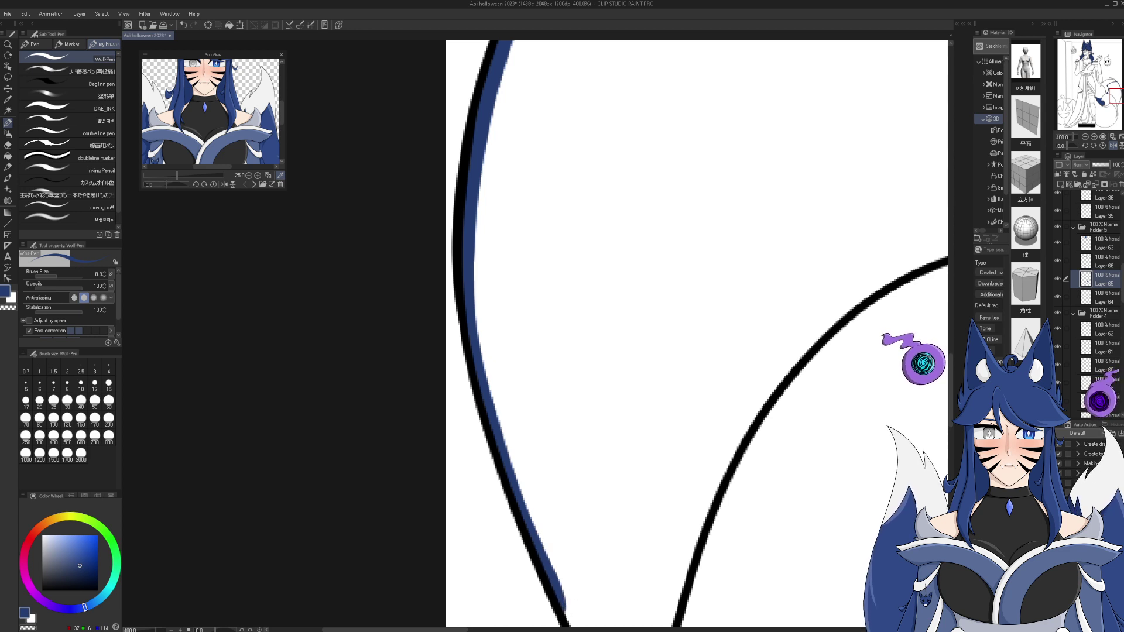
# - Continue the blue edge to the section's lower point and along the arch of the overlapping tail to close the border
pyautogui.moveTo(1112, 97); pyautogui.dragTo(1111, 103)
pyautogui.moveTo(556, 306)
pyautogui.mouseDown()
pyautogui.moveTo(602, 404)
pyautogui.moveTo(650, 465)
pyautogui.moveTo(641, 442)
pyautogui.moveTo(646, 464)
pyautogui.moveTo(714, 223)
pyautogui.moveTo(768, 113)
pyautogui.moveTo(842, 51)
pyautogui.mouseUp()
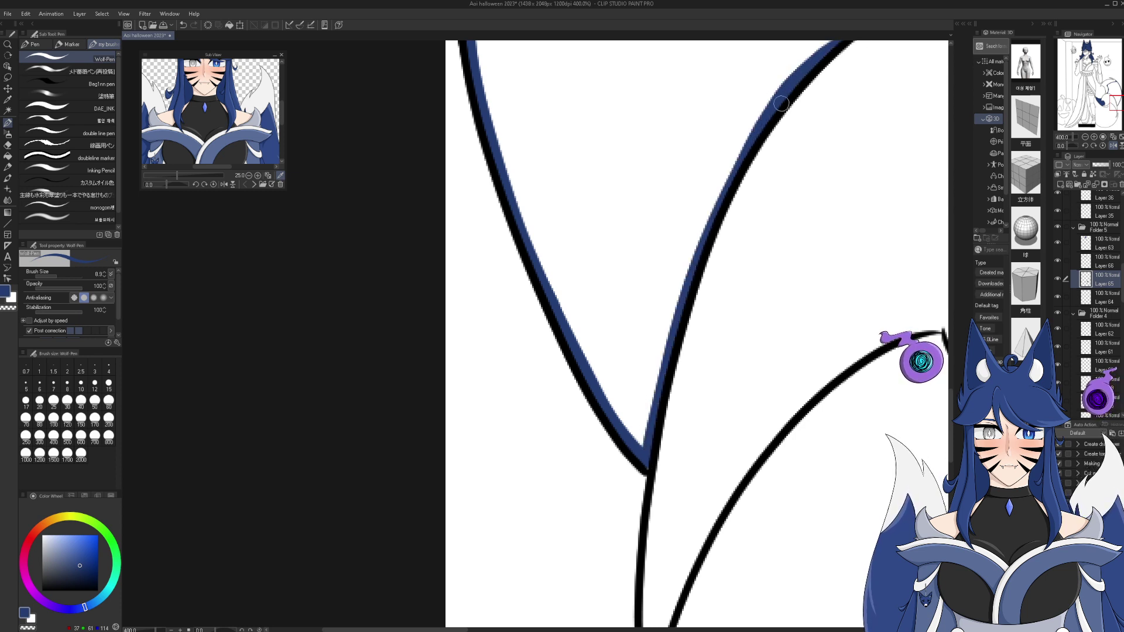
pyautogui.moveTo(1113, 103); pyautogui.dragTo(1109, 96)
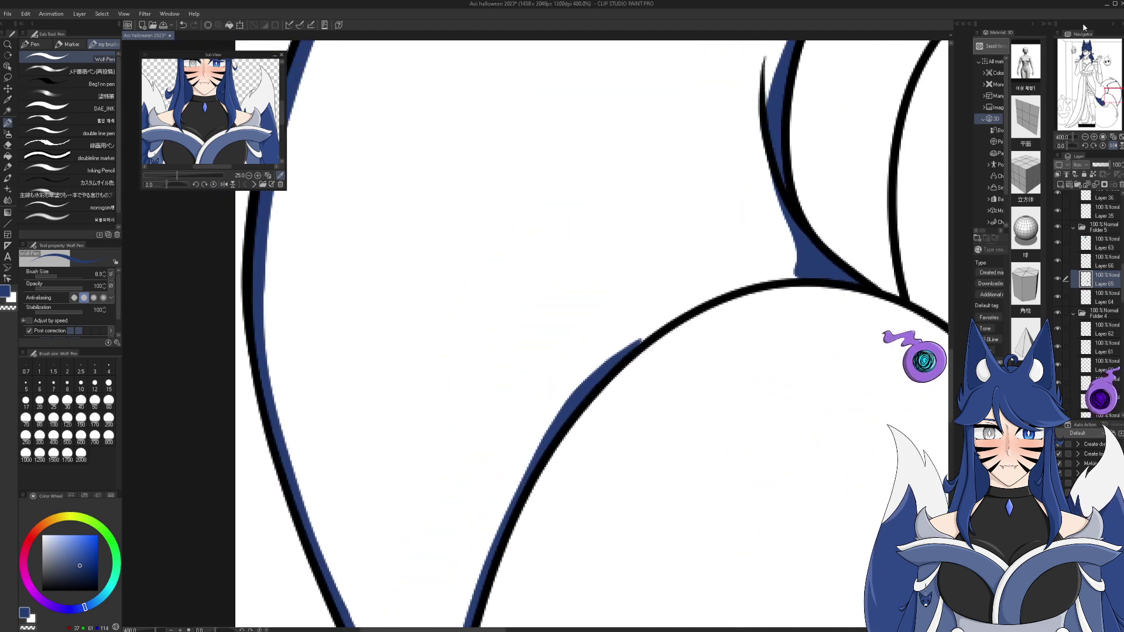
pyautogui.moveTo(587, 386)
pyautogui.mouseDown()
pyautogui.moveTo(690, 304)
pyautogui.moveTo(817, 273)
pyautogui.mouseUp()
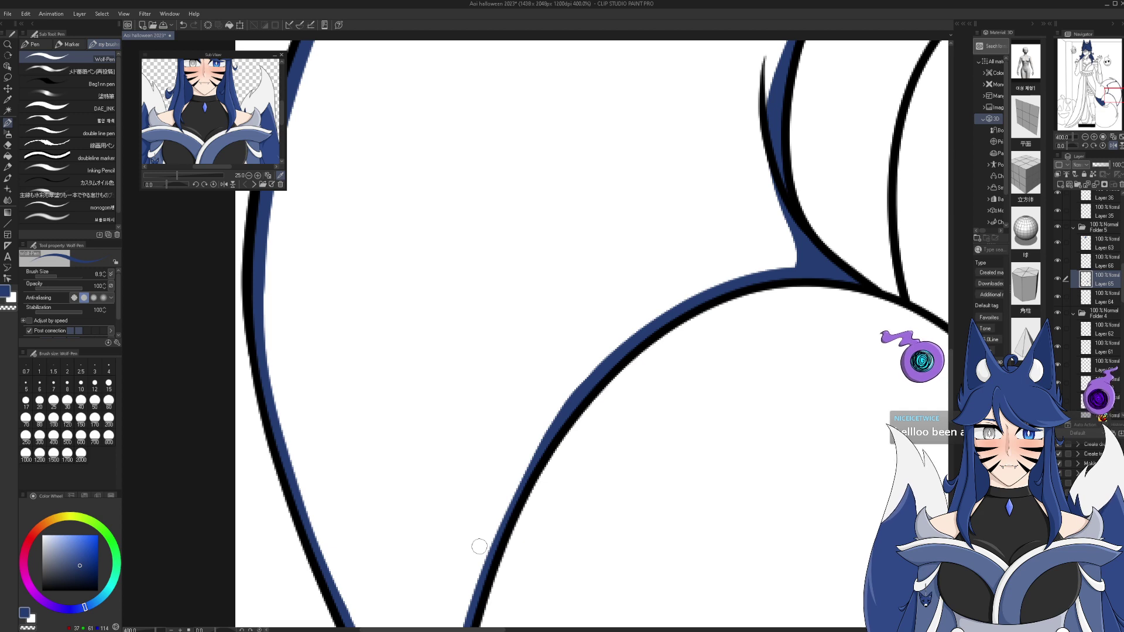
# - Fill the bordered outer tail section with blue and flip the canvas view back to normal
pyautogui.press('g')
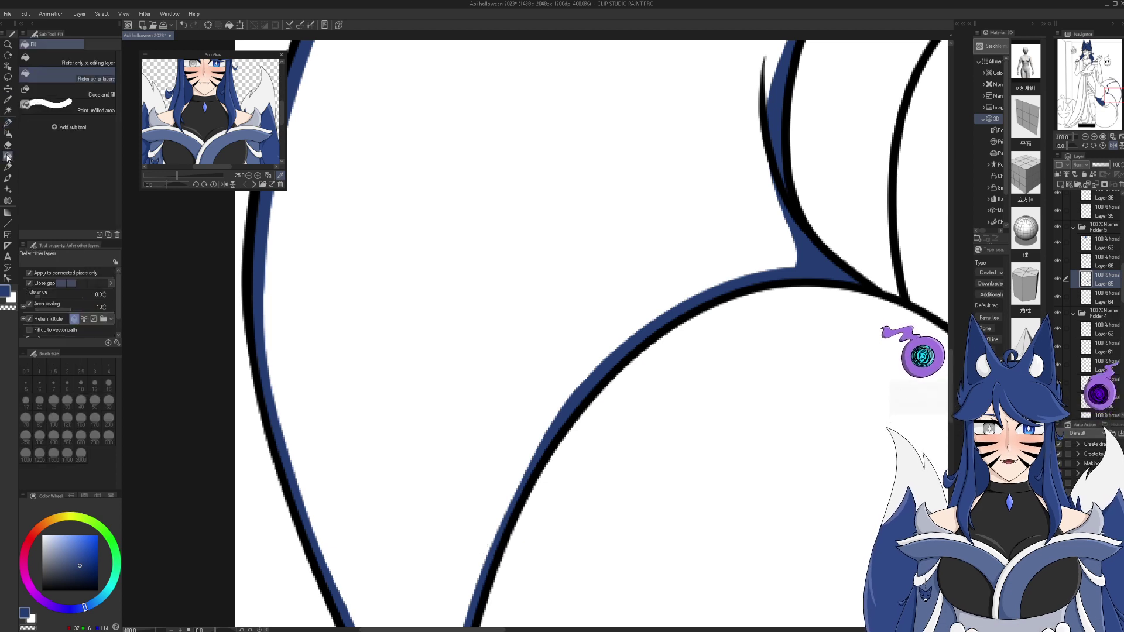
pyautogui.click(454, 366)
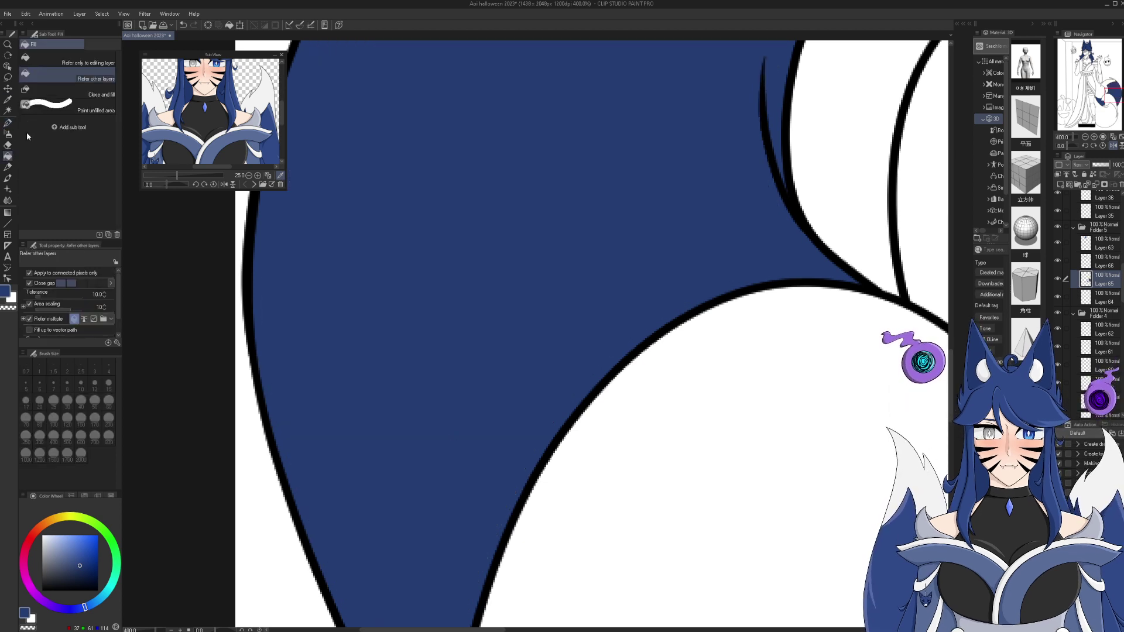
pyautogui.click(8, 127)
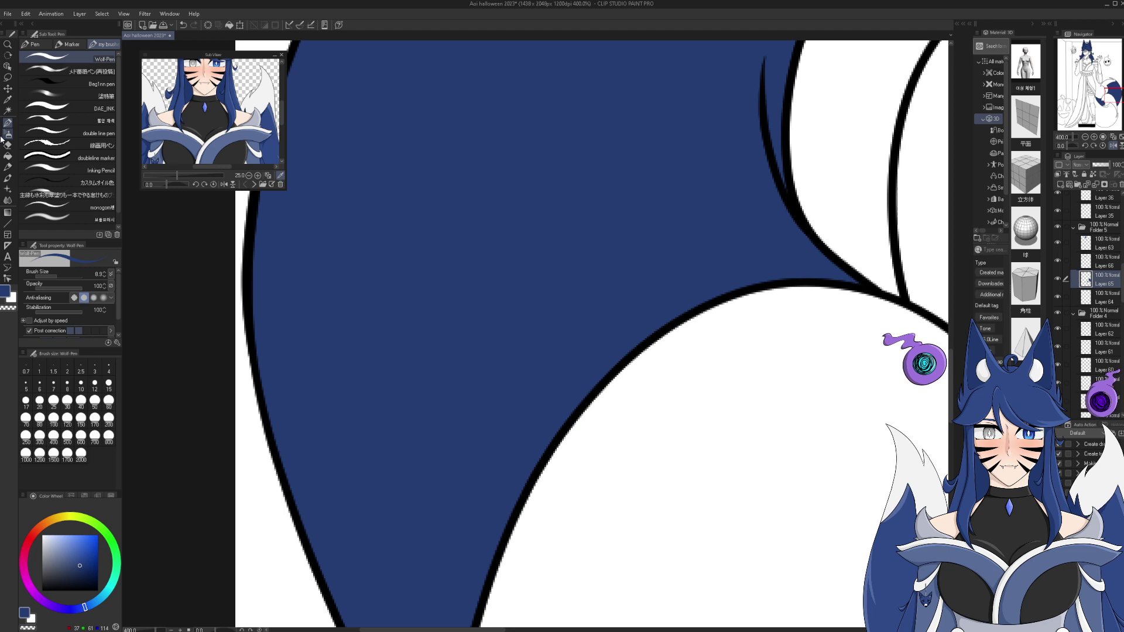
pyautogui.click(1085, 137)
pyautogui.click(1085, 137)
pyautogui.click(1085, 137)
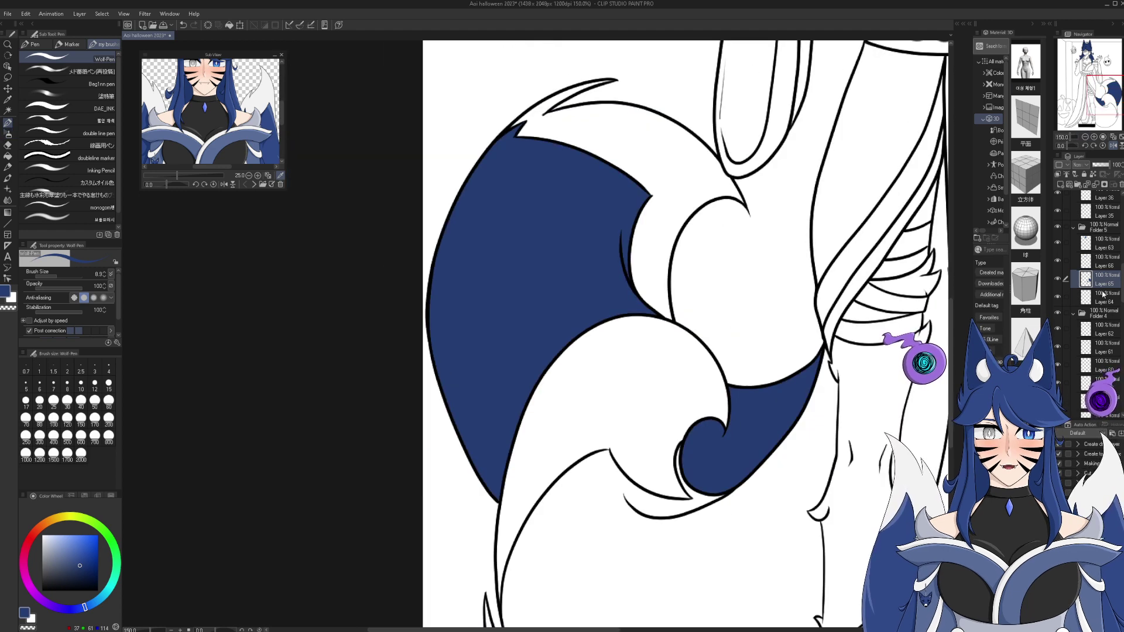
pyautogui.click(1114, 145)
pyautogui.moveTo(1097, 99); pyautogui.dragTo(1083, 86)
pyautogui.scroll(3, 1085, 88)
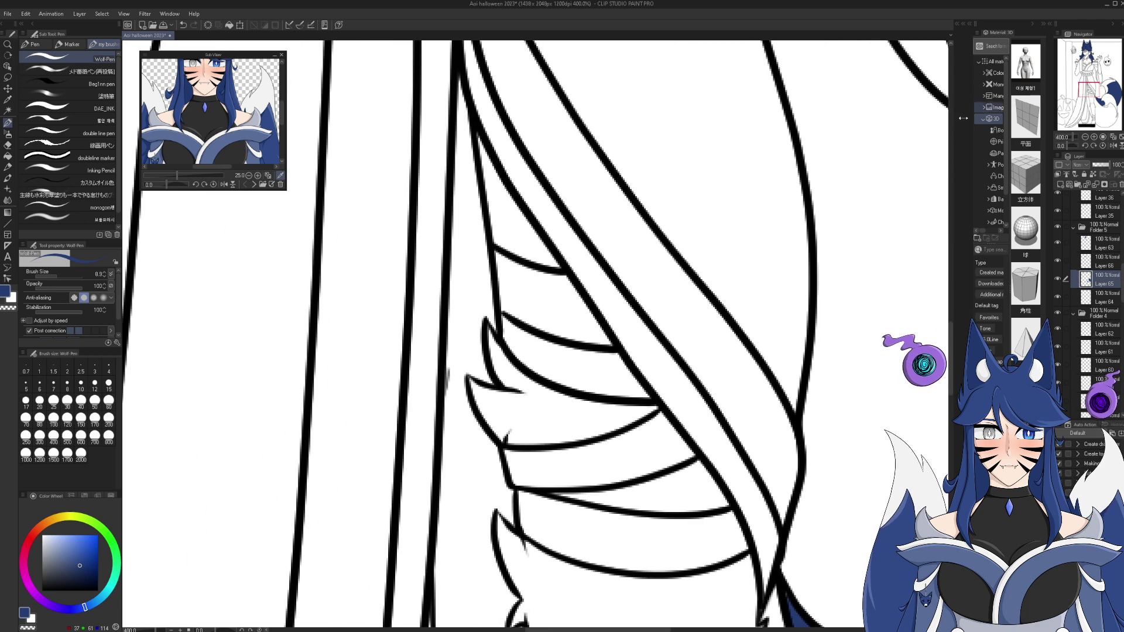
pyautogui.moveTo(462, 87); pyautogui.dragTo(456, 215)
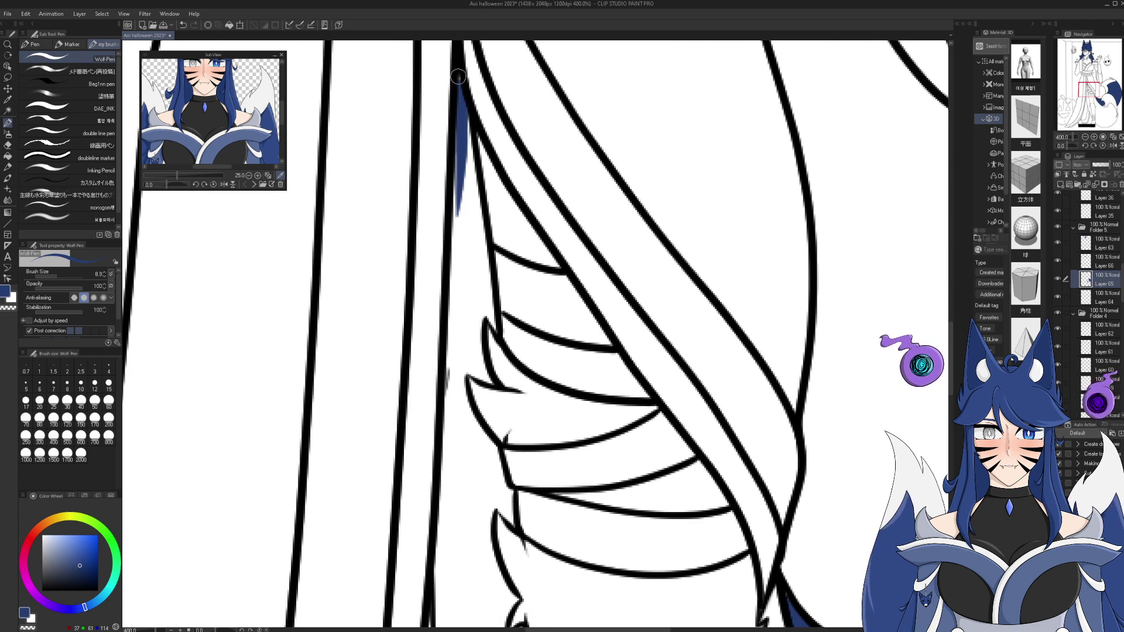
pyautogui.moveTo(474, 129)
pyautogui.mouseDown()
pyautogui.moveTo(498, 332)
pyautogui.moveTo(493, 323)
pyautogui.mouseUp()
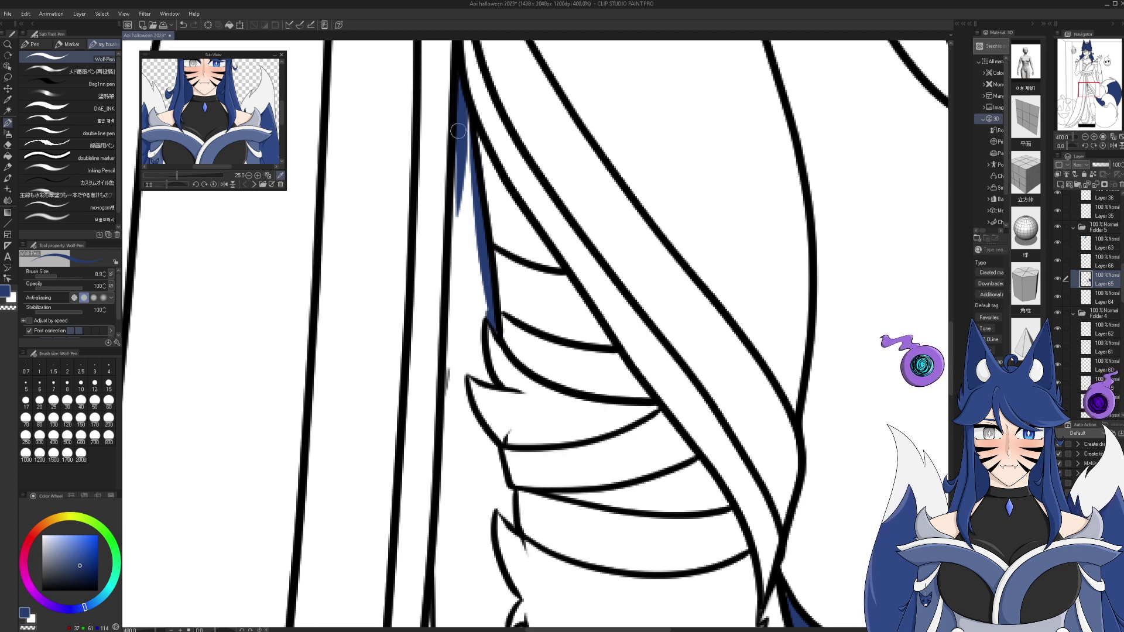
pyautogui.press('e')
pyautogui.moveTo(463, 231)
pyautogui.mouseDown()
pyautogui.moveTo(470, 54)
pyautogui.moveTo(468, 126)
pyautogui.moveTo(499, 360)
pyautogui.mouseUp()
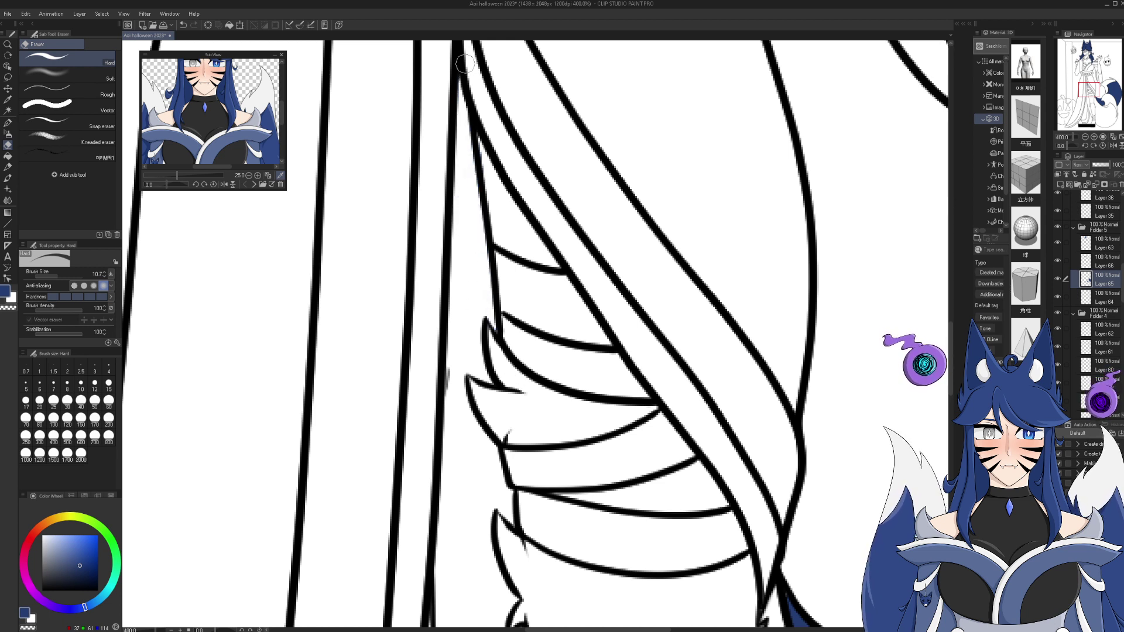
# - On Layer 64, paint the upper part of the narrow gap between the robe edge and the bandaged leg blue
pyautogui.press('p')
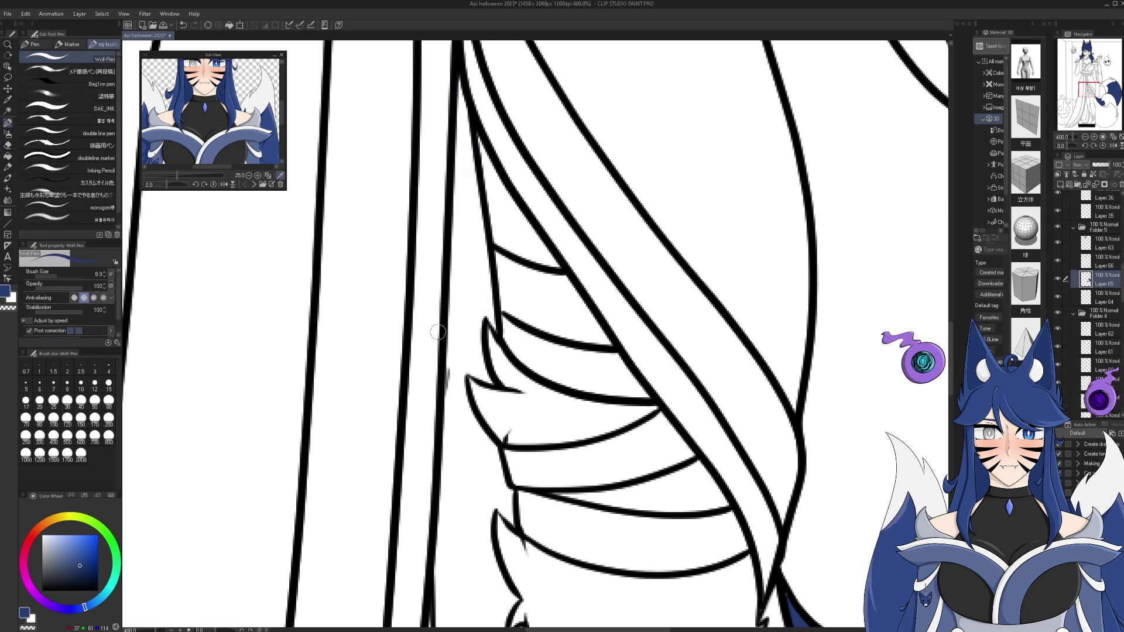
pyautogui.click(1075, 301)
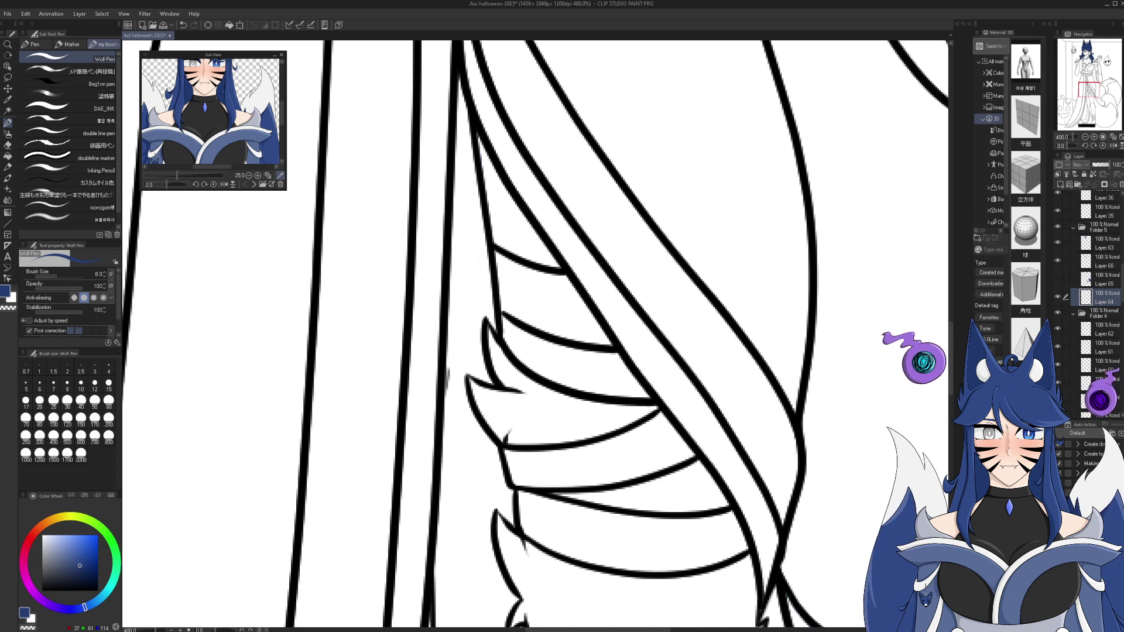
pyautogui.moveTo(462, 91)
pyautogui.mouseDown()
pyautogui.moveTo(497, 338)
pyautogui.moveTo(471, 281)
pyautogui.moveTo(449, 150)
pyautogui.moveTo(455, 97)
pyautogui.moveTo(460, 183)
pyautogui.moveTo(491, 308)
pyautogui.moveTo(483, 283)
pyautogui.mouseUp()
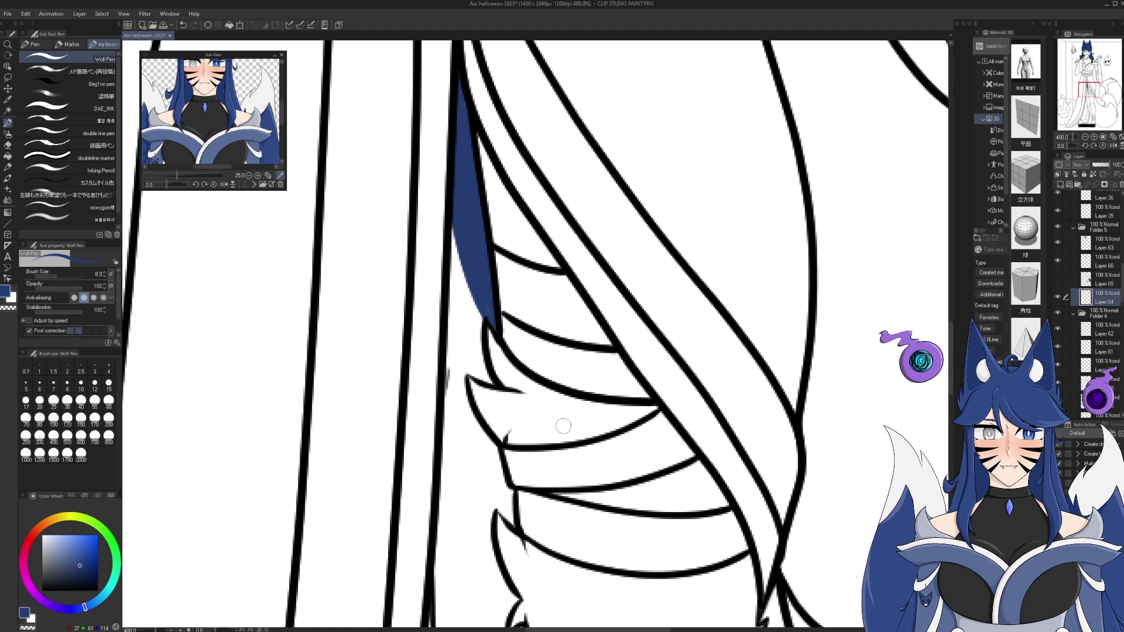
pyautogui.moveTo(492, 382)
pyautogui.mouseDown()
pyautogui.moveTo(475, 351)
pyautogui.moveTo(481, 276)
pyautogui.moveTo(486, 322)
pyautogui.mouseUp()
pyautogui.moveTo(453, 221); pyautogui.dragTo(437, 498)
pyautogui.moveTo(484, 378)
pyautogui.mouseDown()
pyautogui.moveTo(452, 295)
pyautogui.moveTo(462, 259)
pyautogui.moveTo(462, 344)
pyautogui.moveTo(479, 355)
pyautogui.moveTo(468, 271)
pyautogui.moveTo(469, 321)
pyautogui.moveTo(459, 276)
pyautogui.mouseUp()
# - Paint blue along the outside of the leg's ragged contour, from the bandages down around the long pointed tuft
pyautogui.moveTo(1089, 90); pyautogui.dragTo(1088, 94)
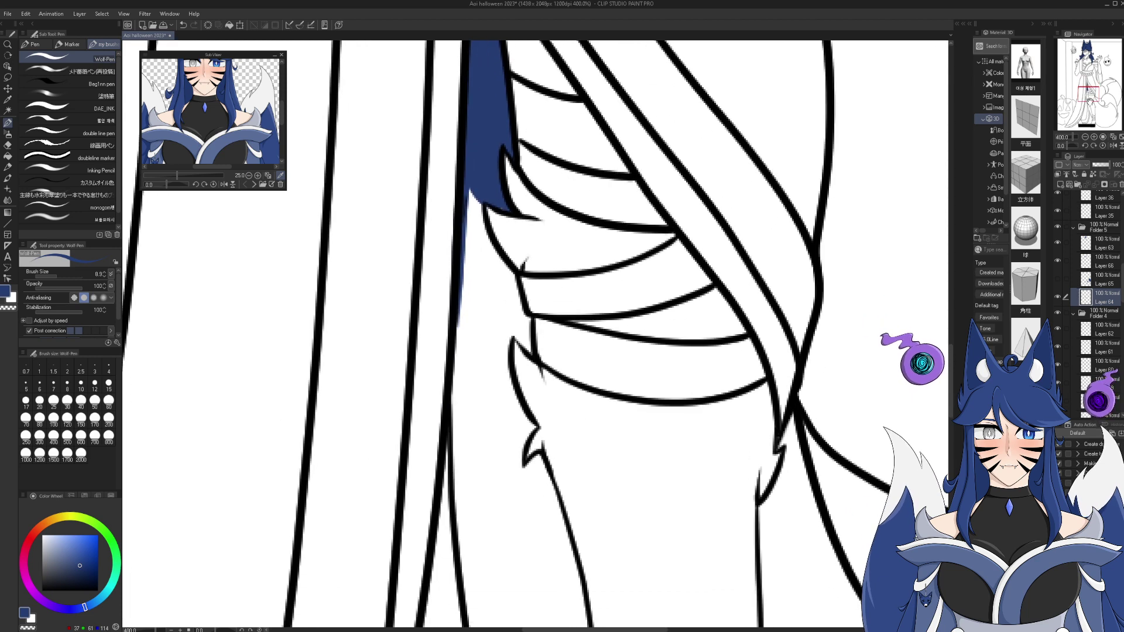
pyautogui.moveTo(476, 191)
pyautogui.mouseDown()
pyautogui.moveTo(492, 255)
pyautogui.moveTo(517, 281)
pyautogui.moveTo(517, 253)
pyautogui.moveTo(533, 320)
pyautogui.moveTo(516, 332)
pyautogui.mouseUp()
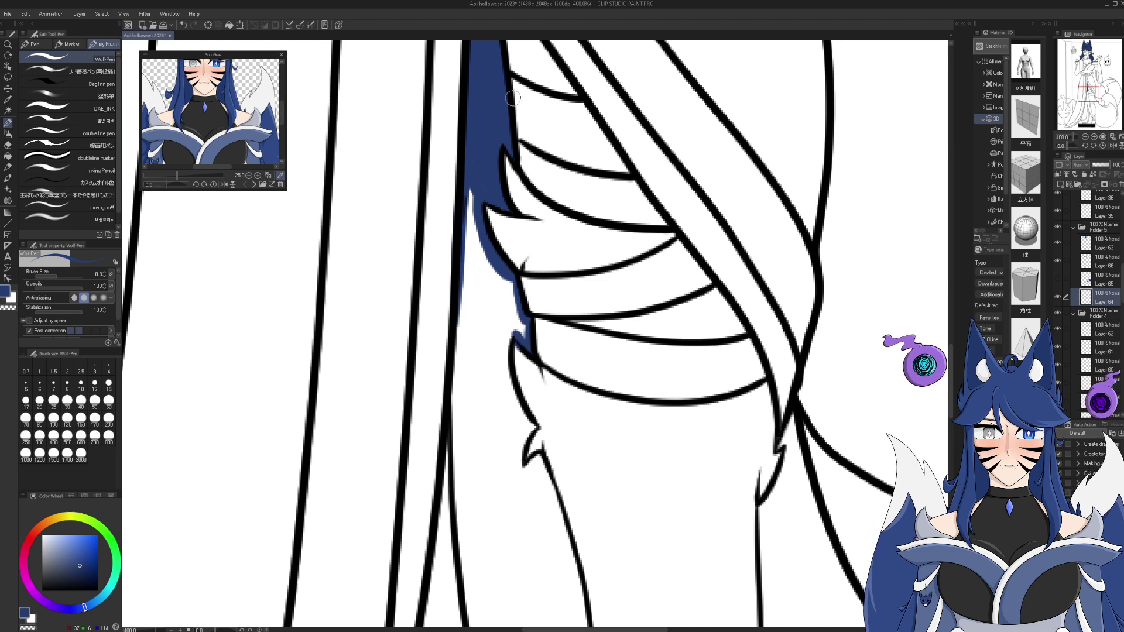
pyautogui.click(183, 25)
pyautogui.moveTo(522, 312)
pyautogui.mouseDown()
pyautogui.moveTo(528, 352)
pyautogui.moveTo(529, 321)
pyautogui.moveTo(530, 353)
pyautogui.moveTo(514, 328)
pyautogui.moveTo(507, 337)
pyautogui.moveTo(507, 383)
pyautogui.moveTo(527, 422)
pyautogui.moveTo(536, 430)
pyautogui.moveTo(542, 417)
pyautogui.moveTo(525, 410)
pyautogui.moveTo(534, 429)
pyautogui.moveTo(520, 470)
pyautogui.moveTo(543, 458)
pyautogui.moveTo(578, 587)
pyautogui.mouseUp()
pyautogui.moveTo(1091, 93); pyautogui.dragTo(1091, 101)
pyautogui.moveTo(655, 264)
pyautogui.mouseDown()
pyautogui.moveTo(675, 472)
pyautogui.moveTo(659, 587)
pyautogui.mouseUp()
pyautogui.moveTo(668, 323)
pyautogui.mouseDown()
pyautogui.moveTo(677, 474)
pyautogui.moveTo(650, 596)
pyautogui.moveTo(691, 559)
pyautogui.moveTo(699, 533)
pyautogui.moveTo(682, 567)
pyautogui.moveTo(694, 542)
pyautogui.mouseUp()
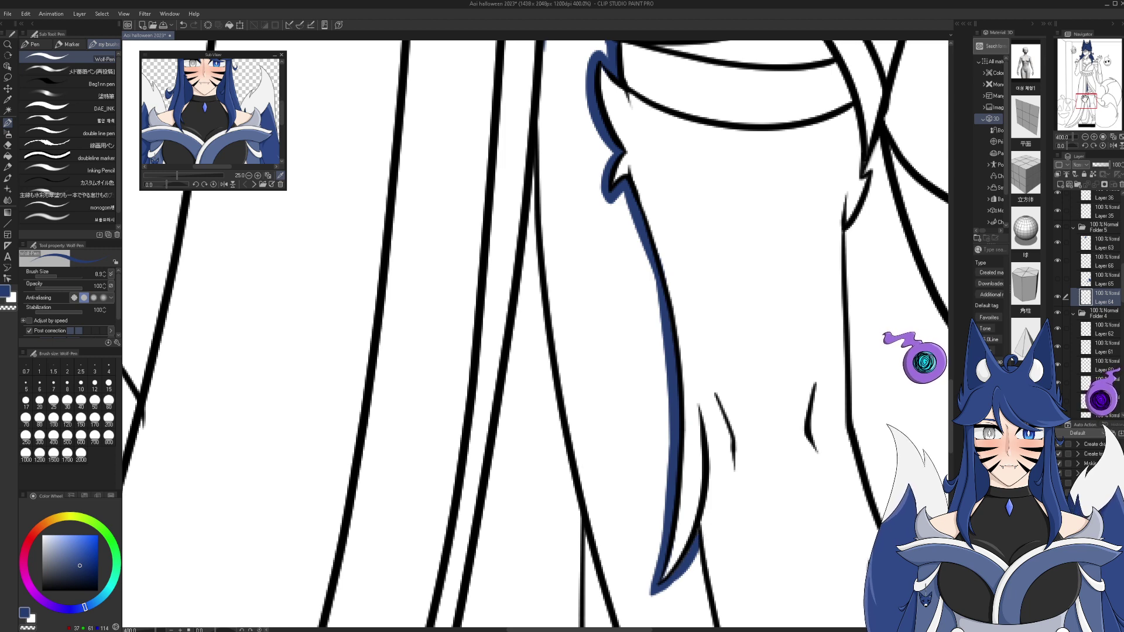
# - Extend the blue edge from the pointed tuft down the lower leg to the ankle wrappings, widening it there
pyautogui.moveTo(1089, 103); pyautogui.dragTo(1091, 112)
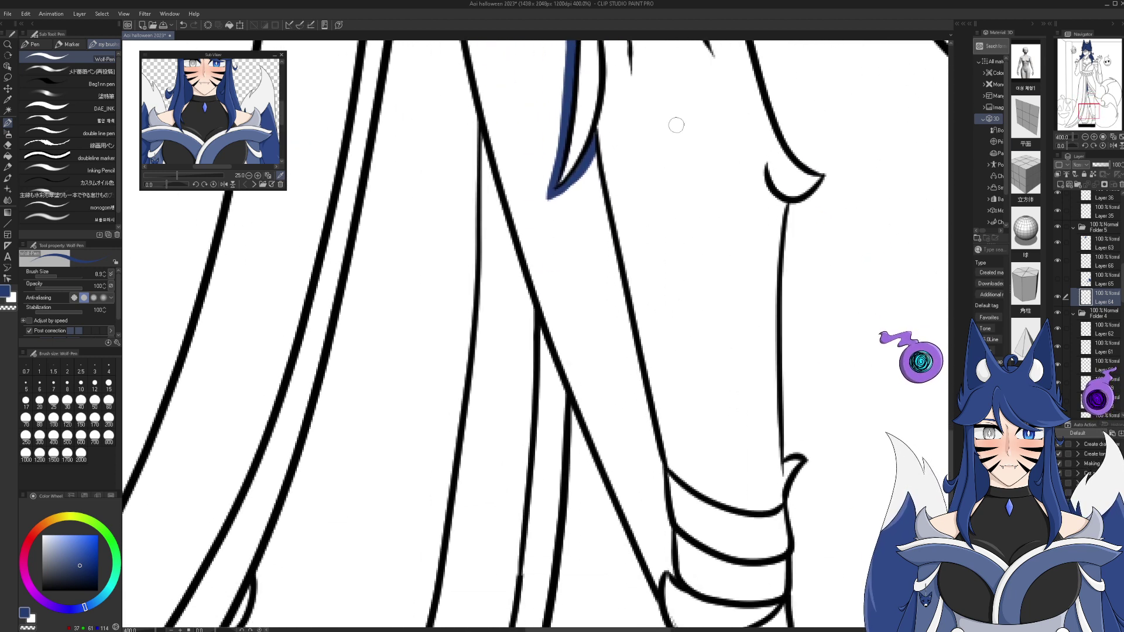
pyautogui.moveTo(589, 153)
pyautogui.mouseDown()
pyautogui.moveTo(667, 521)
pyautogui.moveTo(673, 571)
pyautogui.moveTo(664, 579)
pyautogui.moveTo(661, 490)
pyautogui.mouseUp()
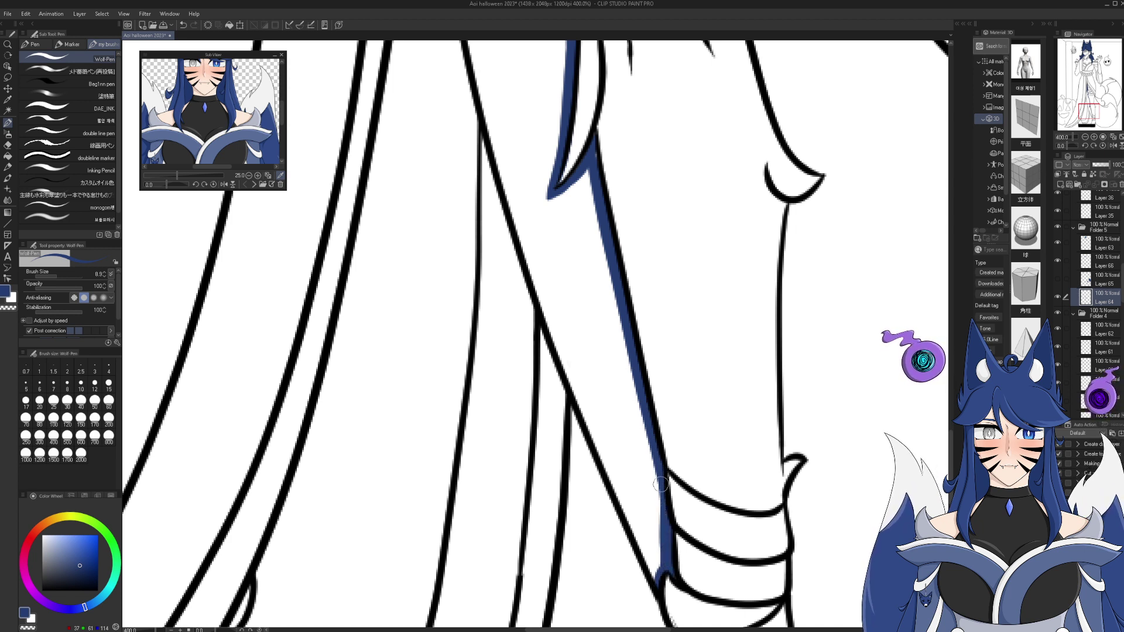
pyautogui.moveTo(657, 587); pyautogui.dragTo(653, 445)
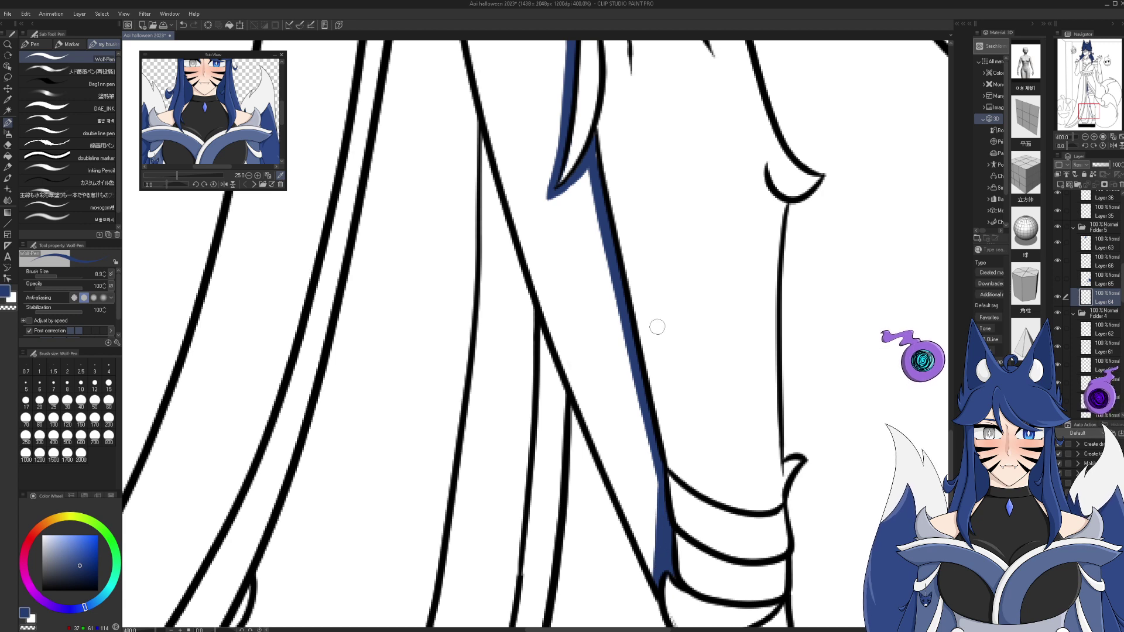
# - Widen the blue edge beside the ragged leg contour, from below the bandages past the tufts to the upper calf
pyautogui.scroll(10, 597, 211)
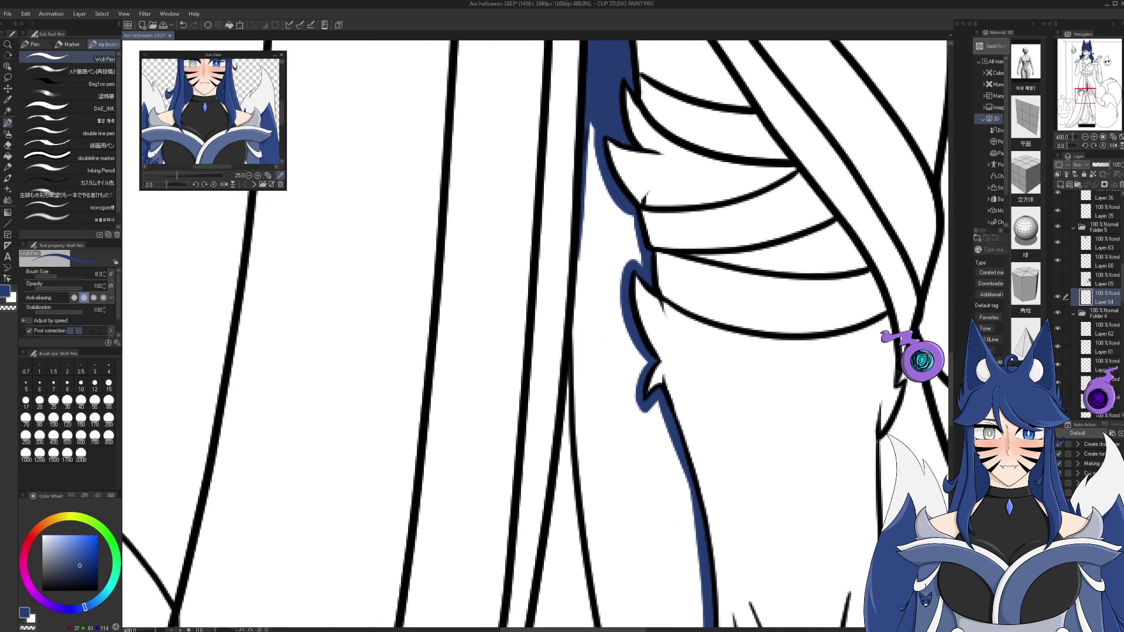
pyautogui.moveTo(598, 210)
pyautogui.mouseDown()
pyautogui.moveTo(598, 234)
pyautogui.moveTo(614, 170)
pyautogui.moveTo(603, 208)
pyautogui.moveTo(605, 183)
pyautogui.moveTo(656, 288)
pyautogui.mouseUp()
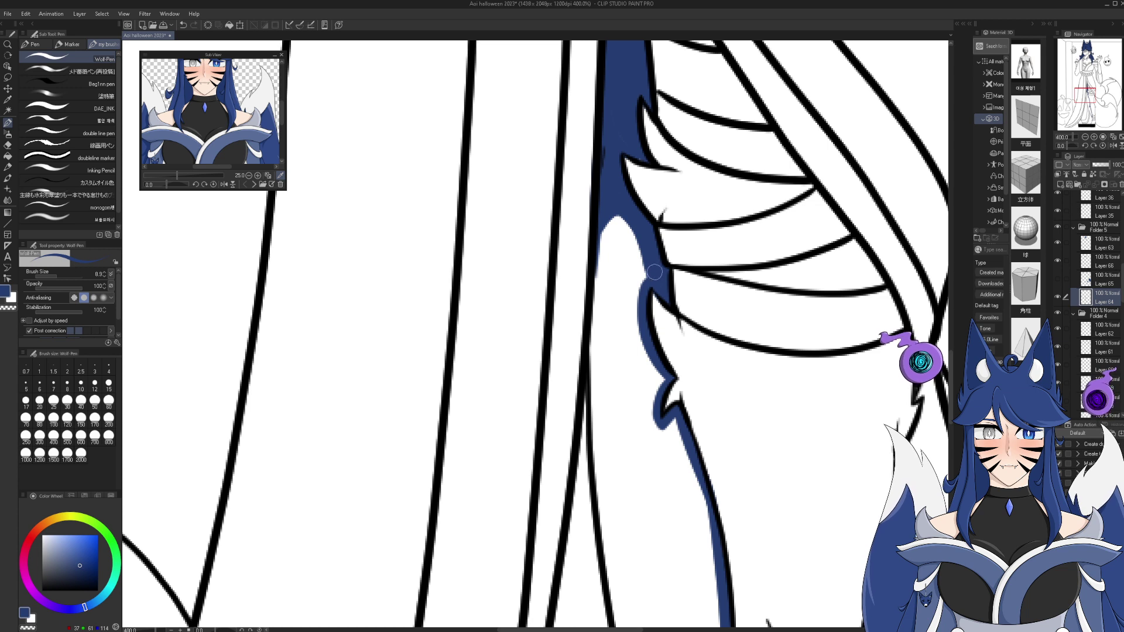
pyautogui.moveTo(643, 235)
pyautogui.mouseDown()
pyautogui.moveTo(638, 303)
pyautogui.moveTo(654, 413)
pyautogui.moveTo(662, 385)
pyautogui.mouseUp()
pyautogui.moveTo(666, 431)
pyautogui.mouseDown()
pyautogui.moveTo(687, 441)
pyautogui.moveTo(671, 438)
pyautogui.moveTo(710, 503)
pyautogui.moveTo(703, 488)
pyautogui.mouseUp()
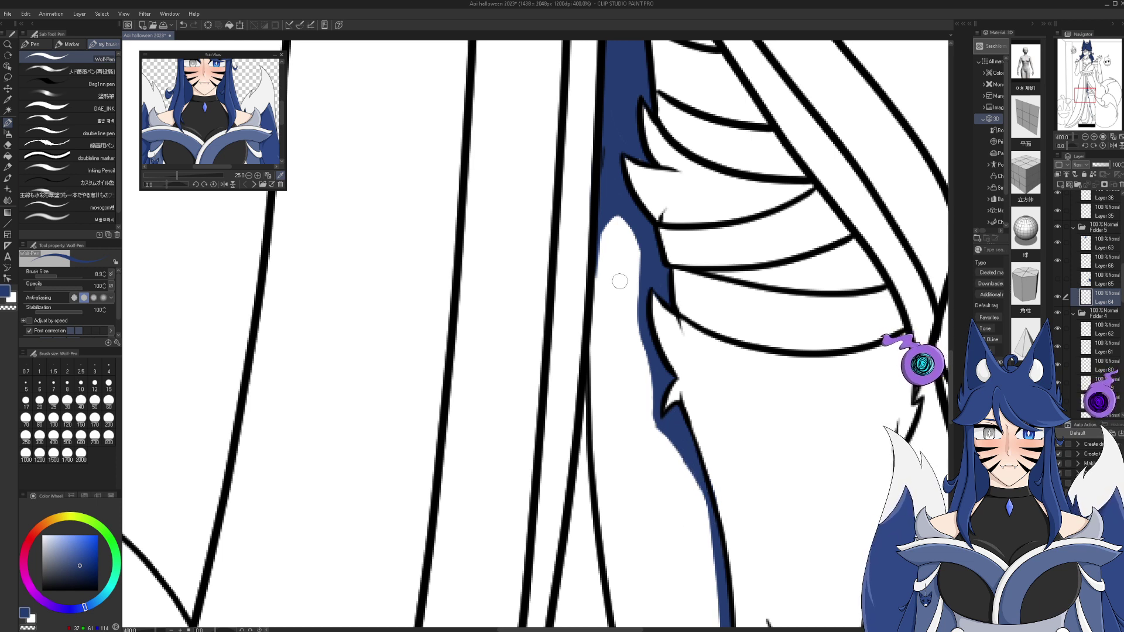
# - Paint a blue border along the robe side of the gap down to the ankle, and fill the enclosed gap with blue
pyautogui.moveTo(603, 219); pyautogui.dragTo(604, 534)
pyautogui.moveTo(1098, 102); pyautogui.dragTo(1099, 110)
pyautogui.moveTo(571, 246)
pyautogui.mouseDown()
pyautogui.moveTo(610, 443)
pyautogui.moveTo(638, 540)
pyautogui.moveTo(668, 574)
pyautogui.mouseUp()
pyautogui.moveTo(1087, 106); pyautogui.dragTo(1090, 114)
pyautogui.moveTo(506, 150)
pyautogui.mouseDown()
pyautogui.moveTo(557, 301)
pyautogui.moveTo(650, 503)
pyautogui.mouseUp()
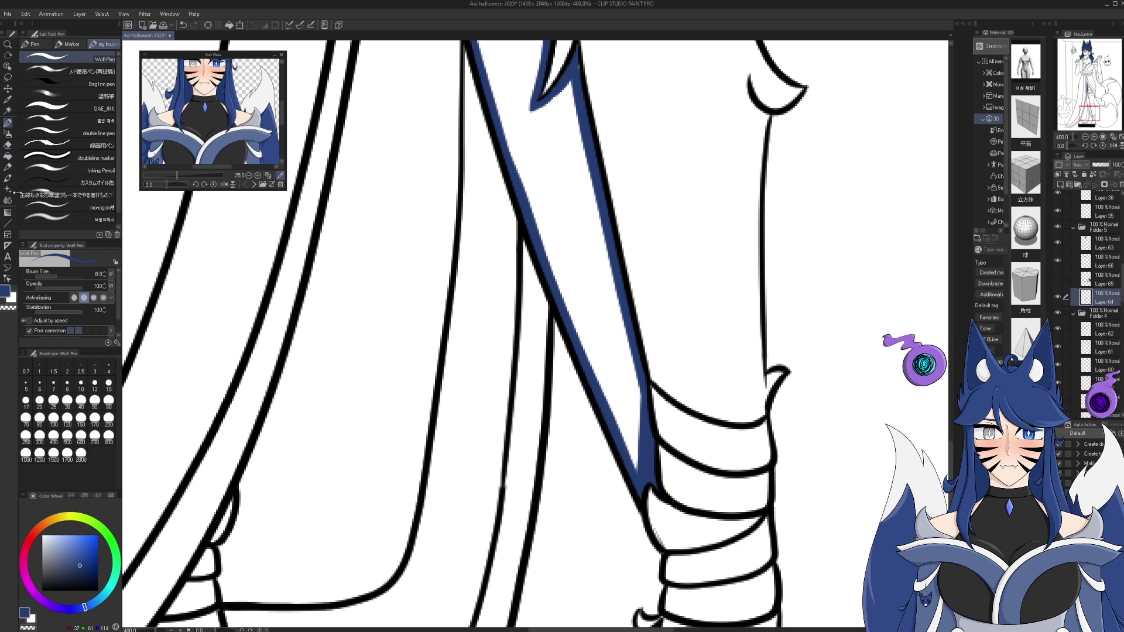
pyautogui.click(8, 156)
pyautogui.click(618, 322)
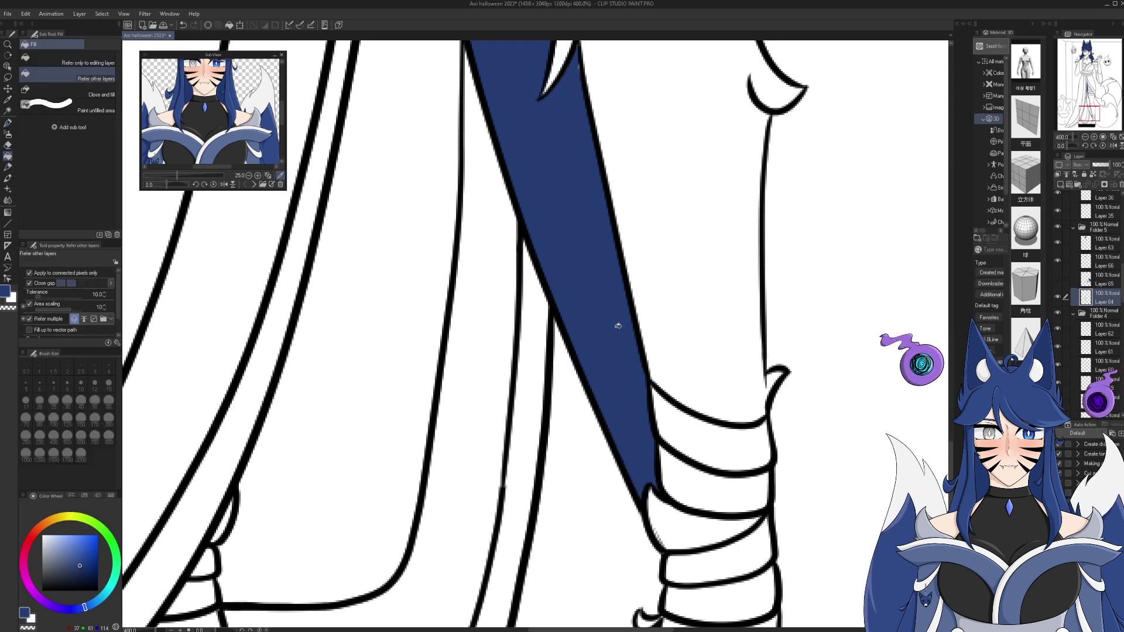
pyautogui.click(5, 123)
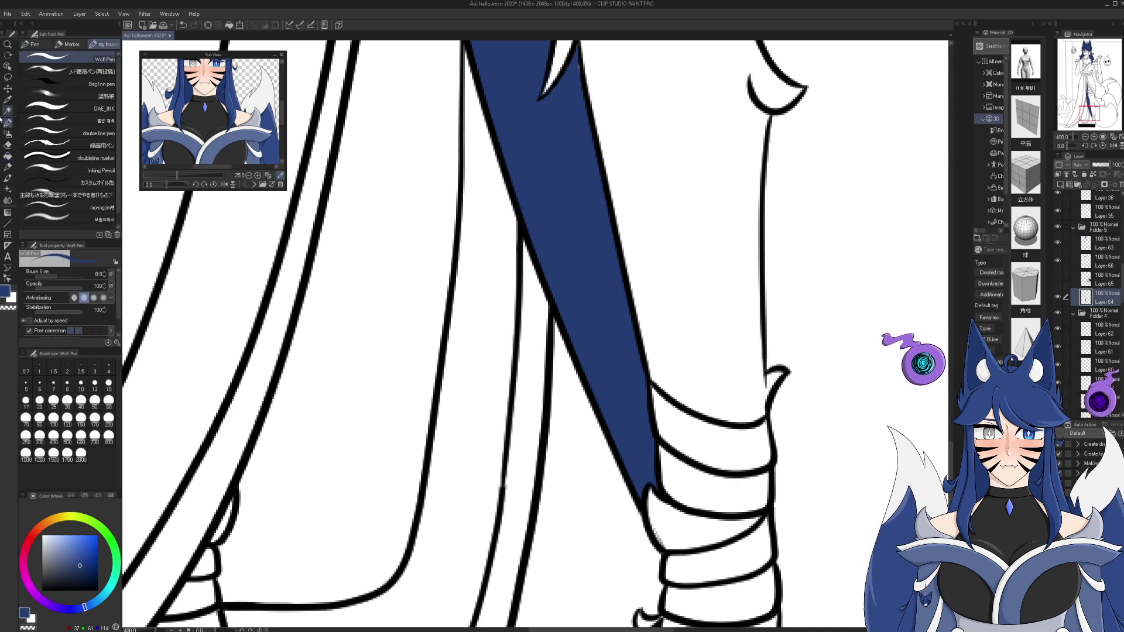
# - Paint a thin blue edge down the tail side of the leg, around the calf tuft to the top of the ankle wrappings
pyautogui.click(1085, 137)
pyautogui.moveTo(1088, 115); pyautogui.dragTo(1089, 92)
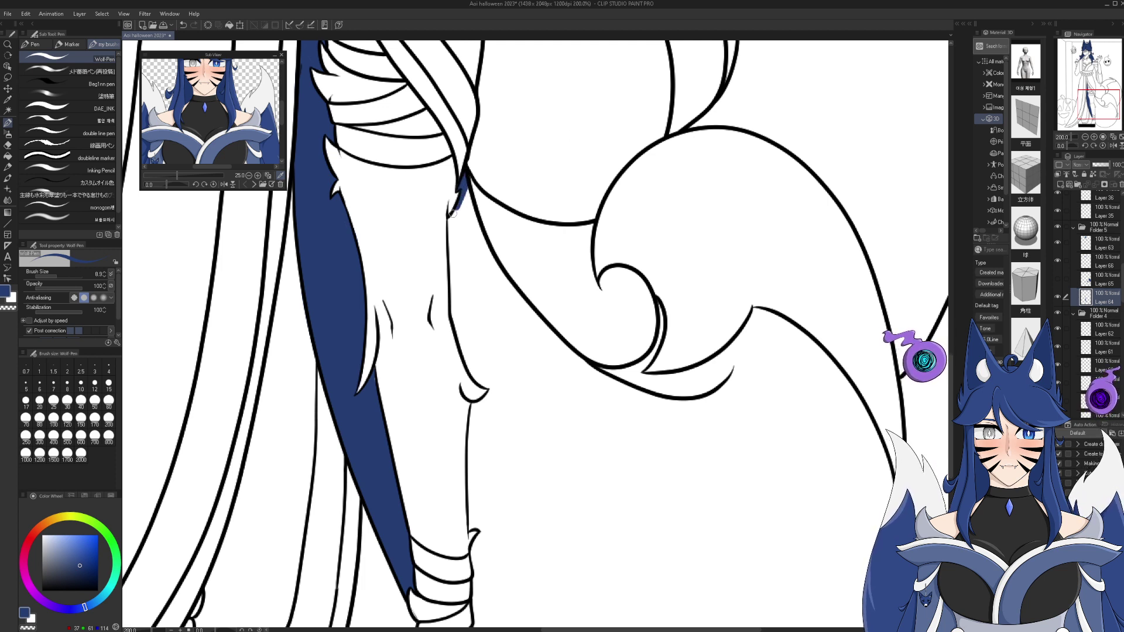
pyautogui.moveTo(448, 218); pyautogui.dragTo(448, 287)
pyautogui.click(183, 26)
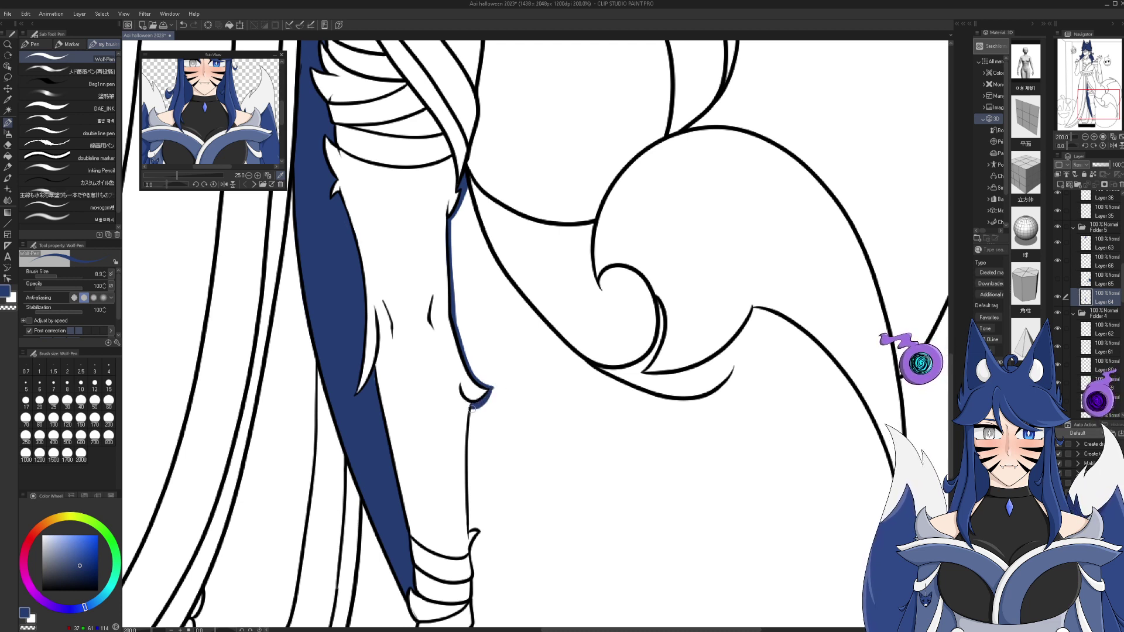
pyautogui.moveTo(469, 522); pyautogui.dragTo(469, 534)
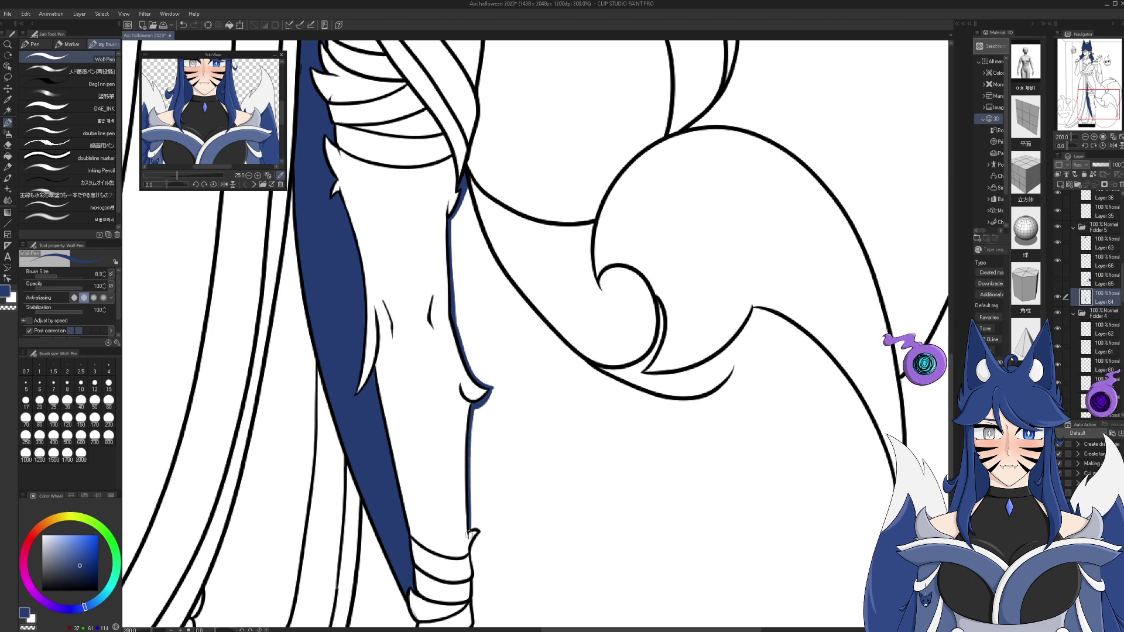
# - Continue the blue edge along the outside of the ankle wrappings and heel to where the lower tail outline starts
pyautogui.click(1104, 138)
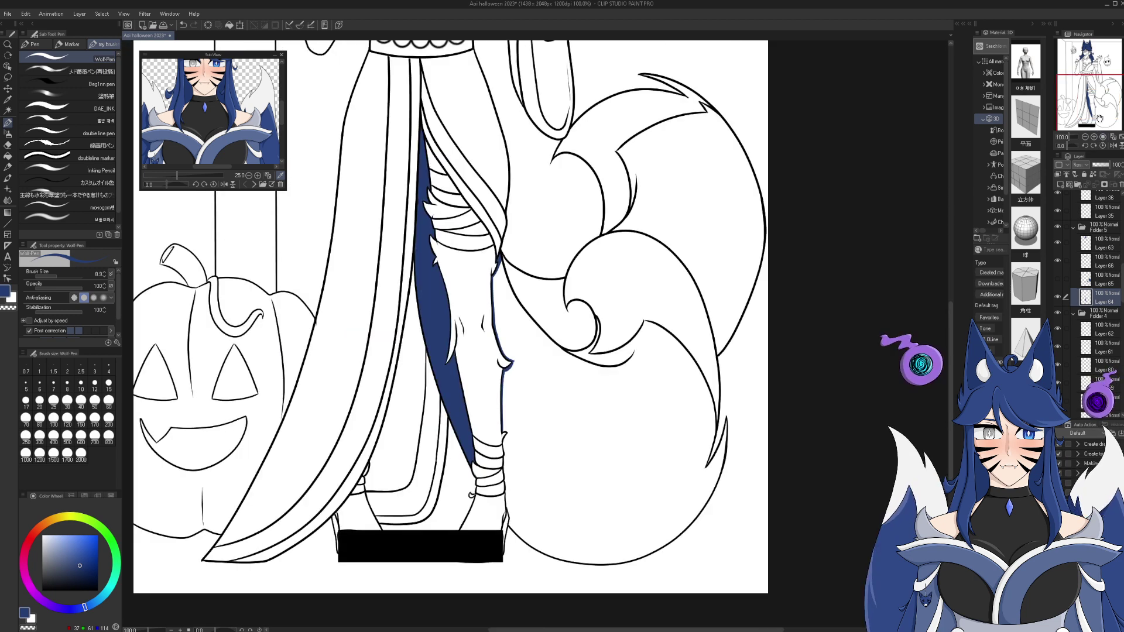
pyautogui.click(1094, 137)
pyautogui.click(1094, 137)
pyautogui.click(1094, 137)
pyautogui.click(1094, 138)
pyautogui.moveTo(1093, 114); pyautogui.dragTo(1096, 120)
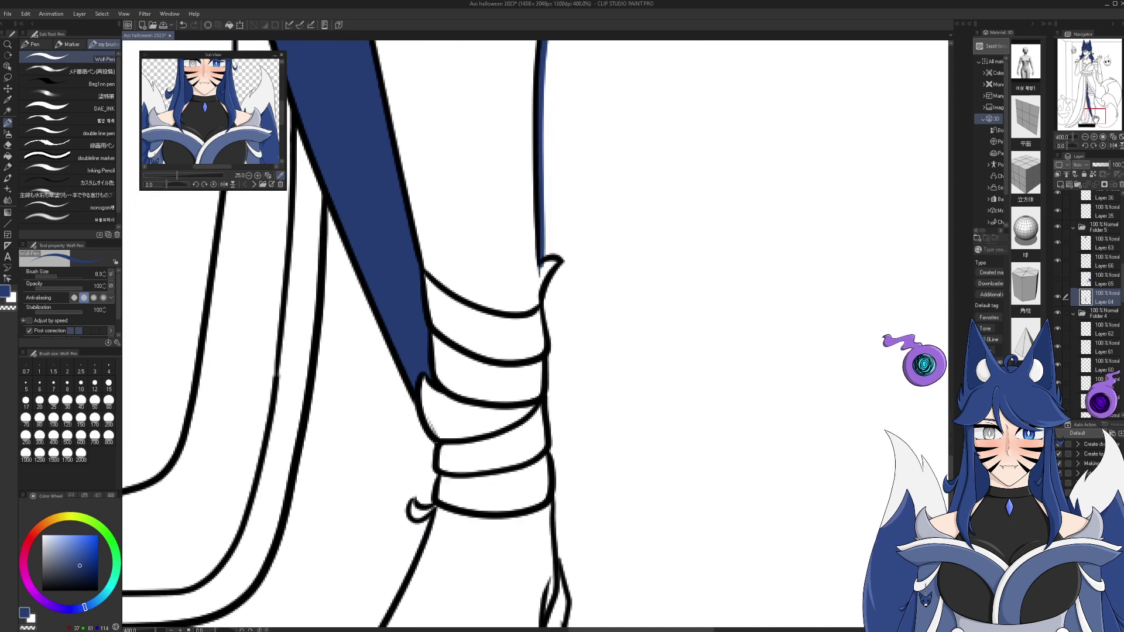
pyautogui.press('e')
pyautogui.press('p')
pyautogui.press('e')
pyautogui.moveTo(542, 268)
pyautogui.mouseDown()
pyautogui.moveTo(550, 262)
pyautogui.moveTo(534, 273)
pyautogui.moveTo(550, 254)
pyautogui.moveTo(564, 262)
pyautogui.moveTo(548, 298)
pyautogui.moveTo(547, 412)
pyautogui.mouseUp()
pyautogui.press('p')
pyautogui.moveTo(555, 363)
pyautogui.mouseDown()
pyautogui.moveTo(558, 548)
pyautogui.moveTo(575, 604)
pyautogui.mouseUp()
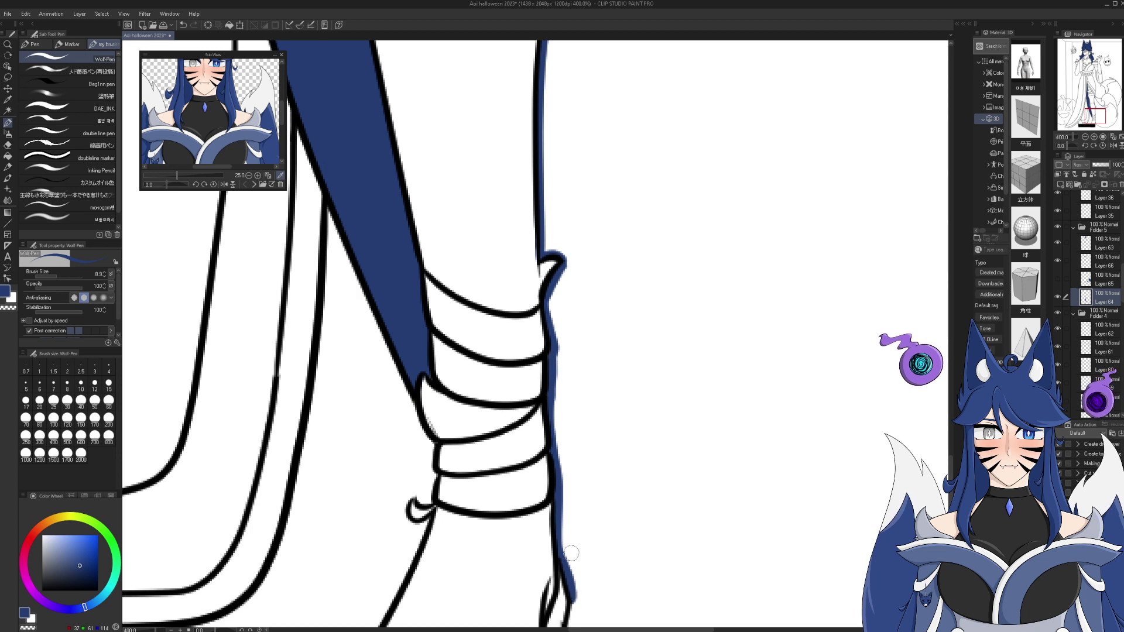
pyautogui.moveTo(1090, 119); pyautogui.dragTo(1091, 123)
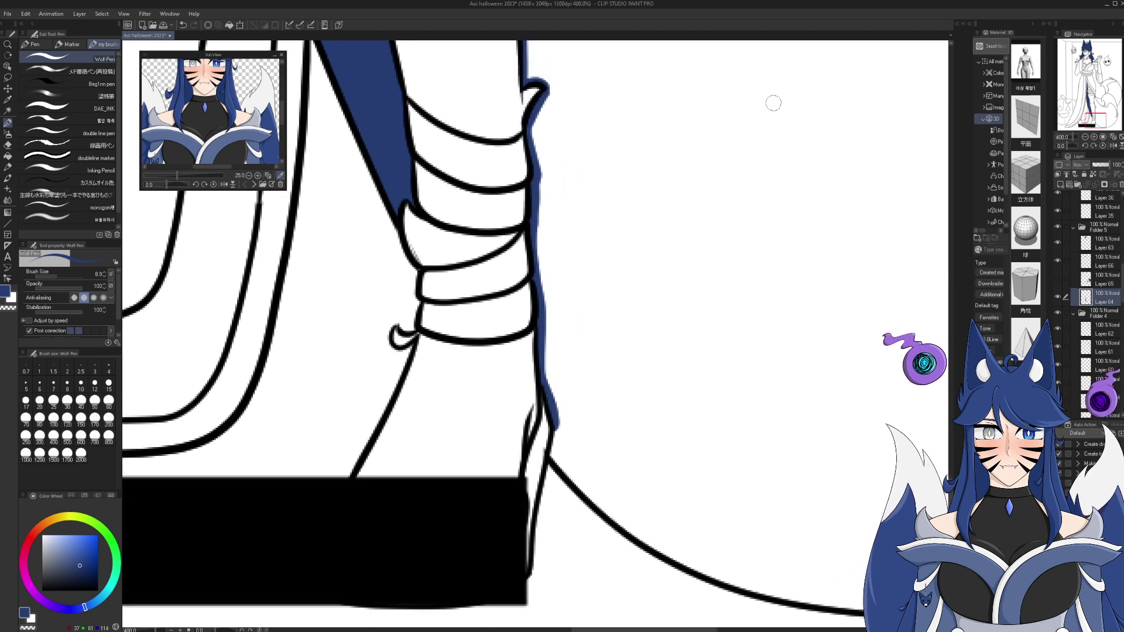
pyautogui.moveTo(557, 434); pyautogui.dragTo(564, 470)
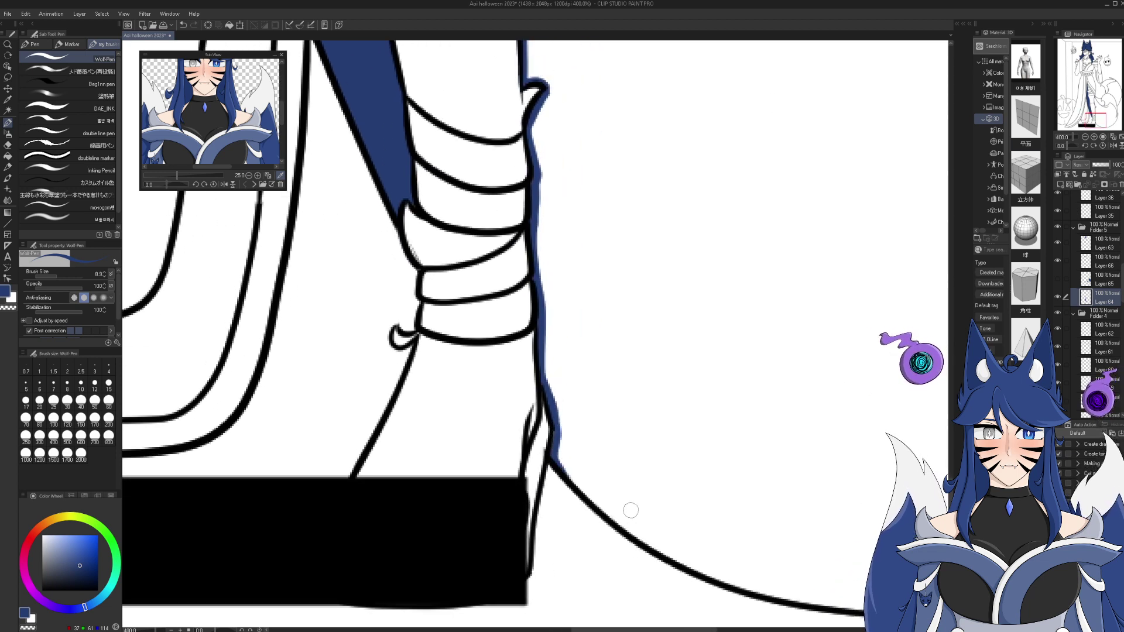
# - Paint a blue border inside the lower tail's bottom curve, from the heel to its rising outer side
pyautogui.click(1114, 146)
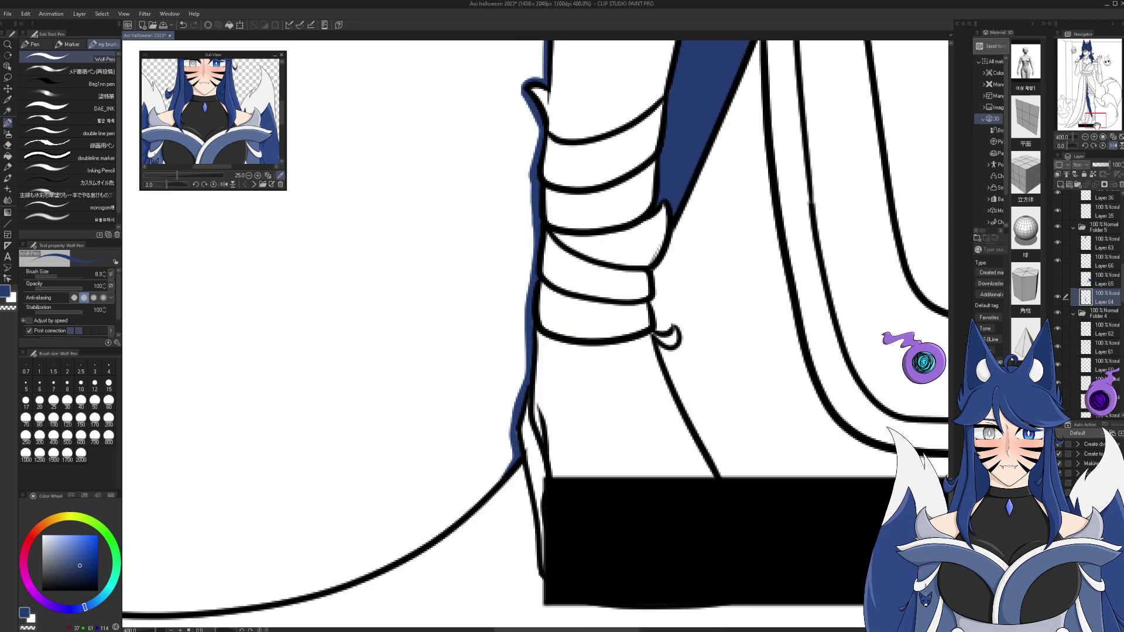
pyautogui.click(1114, 146)
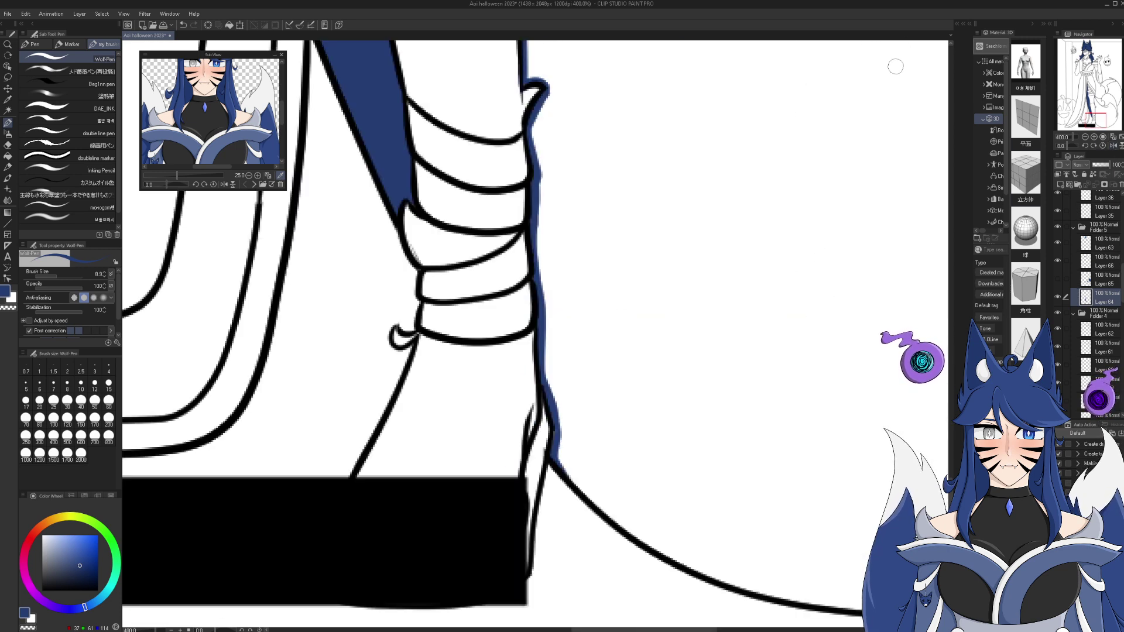
pyautogui.moveTo(557, 413)
pyautogui.mouseDown()
pyautogui.moveTo(565, 466)
pyautogui.moveTo(584, 492)
pyautogui.moveTo(660, 554)
pyautogui.moveTo(754, 590)
pyautogui.mouseUp()
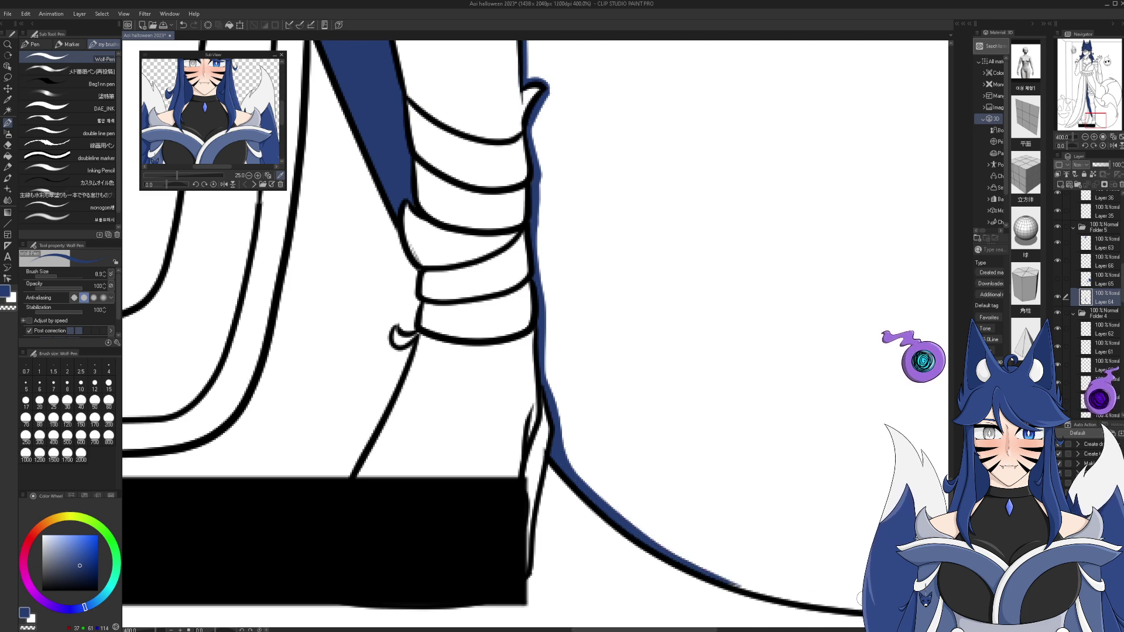
pyautogui.moveTo(1093, 119); pyautogui.dragTo(1100, 121)
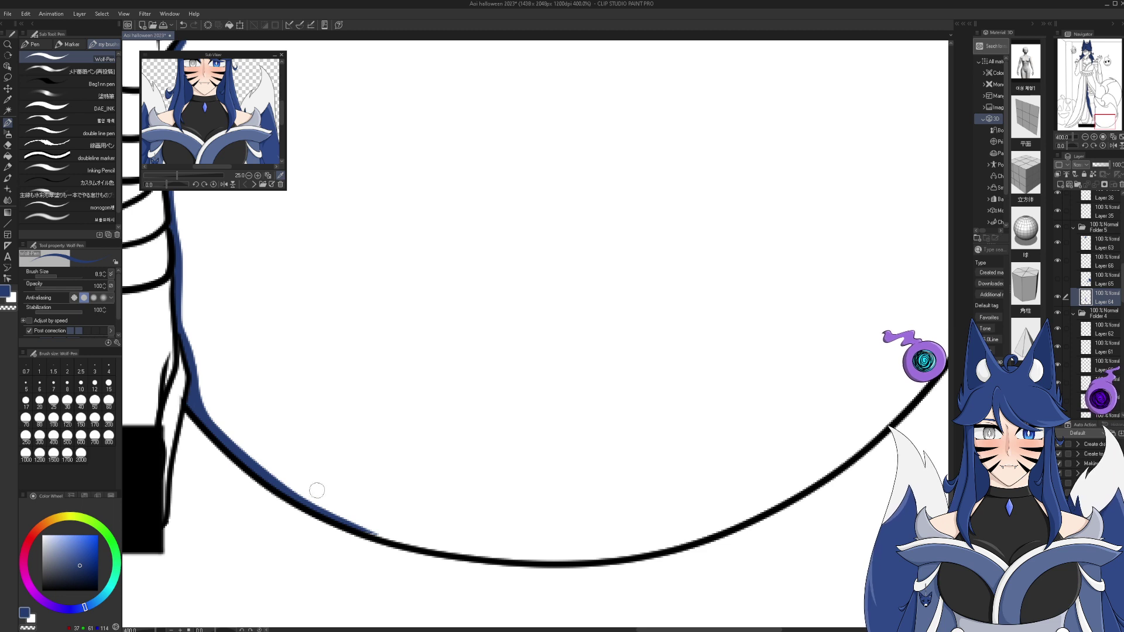
pyautogui.moveTo(309, 507)
pyautogui.mouseDown()
pyautogui.moveTo(446, 549)
pyautogui.moveTo(637, 549)
pyautogui.mouseUp()
pyautogui.moveTo(488, 552)
pyautogui.mouseDown()
pyautogui.moveTo(610, 558)
pyautogui.moveTo(700, 537)
pyautogui.mouseUp()
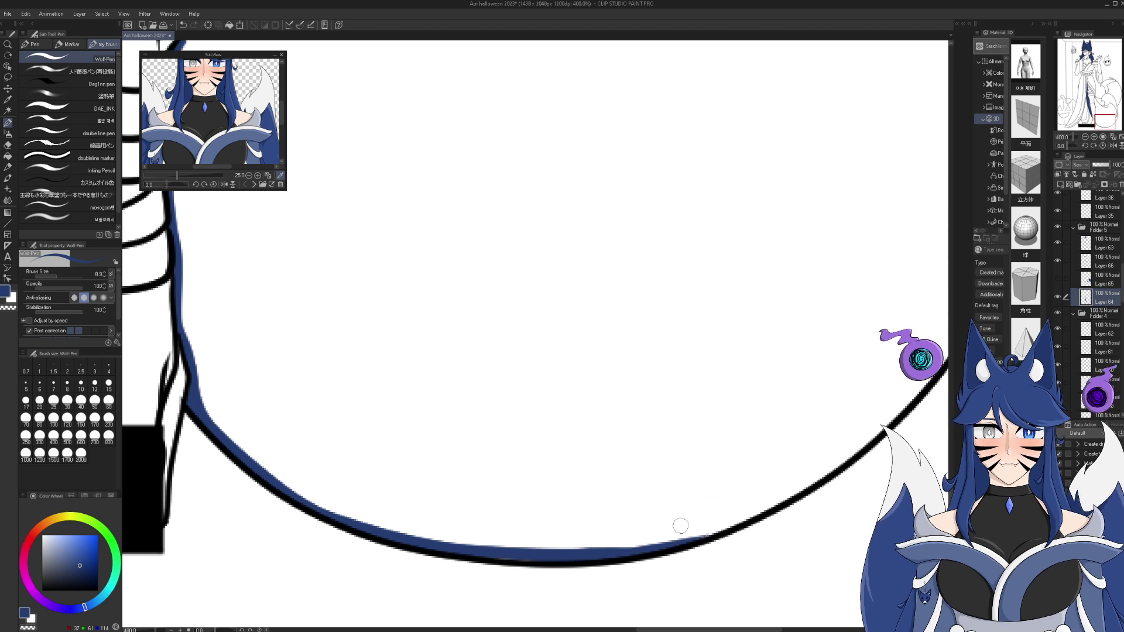
pyautogui.moveTo(636, 550)
pyautogui.mouseDown()
pyautogui.moveTo(724, 530)
pyautogui.moveTo(817, 474)
pyautogui.moveTo(901, 400)
pyautogui.mouseUp()
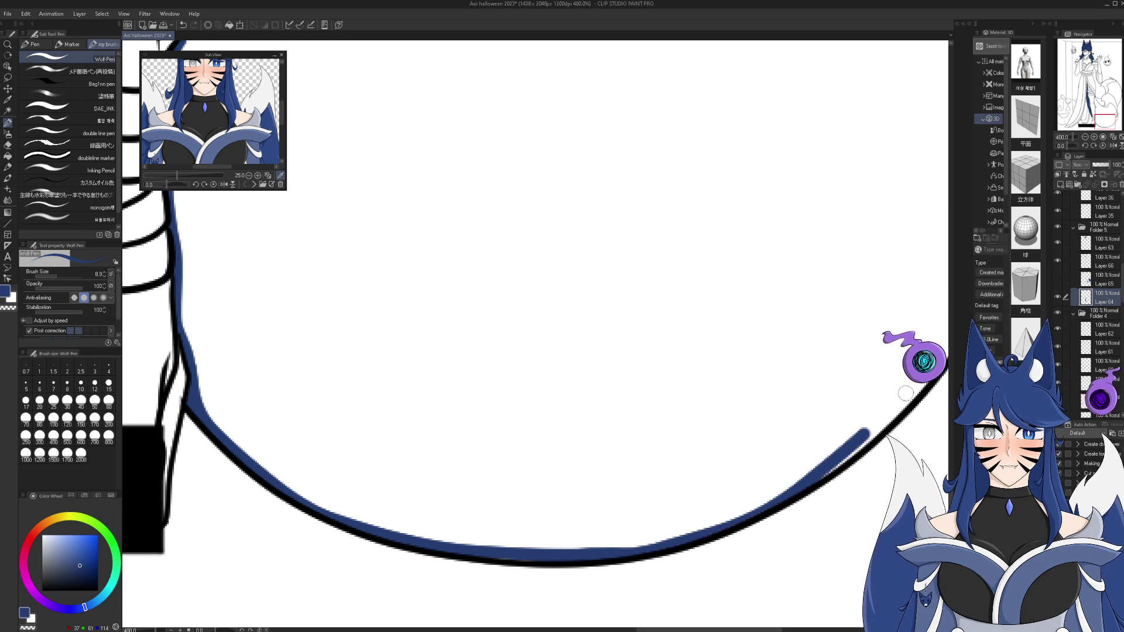
pyautogui.moveTo(814, 487); pyautogui.dragTo(881, 433)
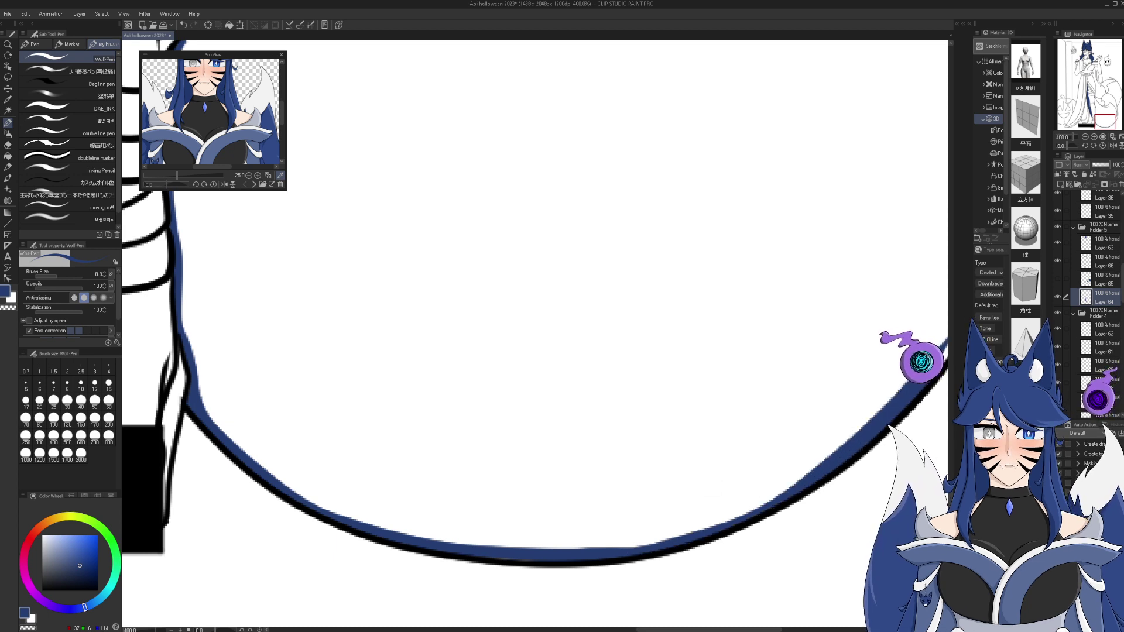
# - Extend the blue border up the tail's outer side to the pointed tip and around the notch beside it, cleaning up overshoot
pyautogui.moveTo(940, 340)
pyautogui.mouseDown()
pyautogui.moveTo(644, 419)
pyautogui.moveTo(507, 539)
pyautogui.moveTo(556, 497)
pyautogui.moveTo(594, 416)
pyautogui.moveTo(626, 186)
pyautogui.mouseUp()
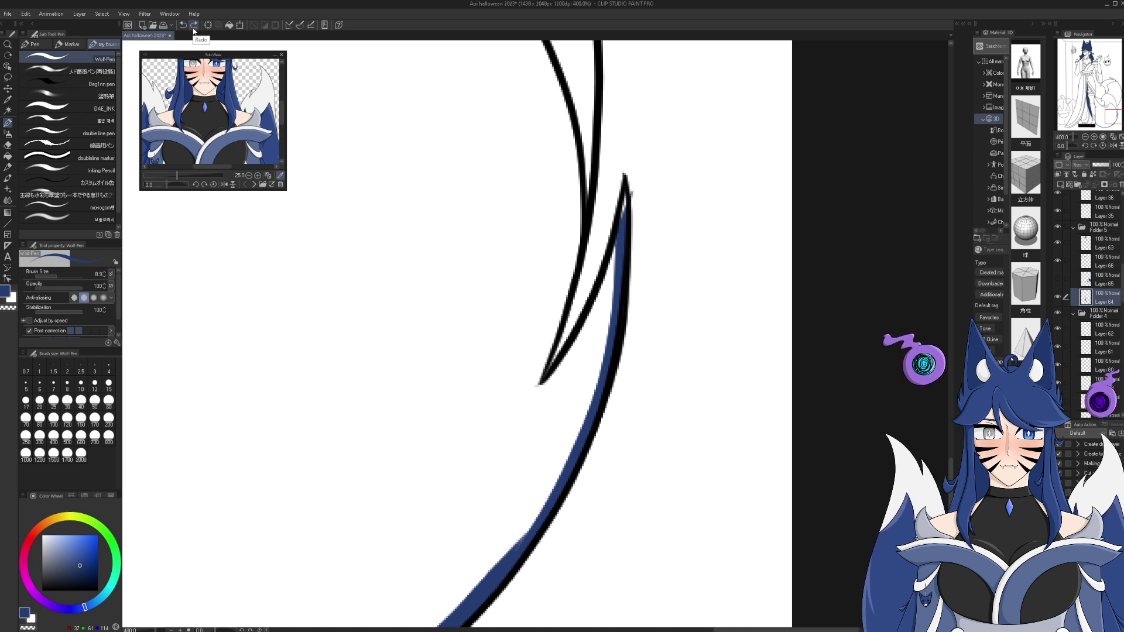
pyautogui.press('e')
pyautogui.press('p')
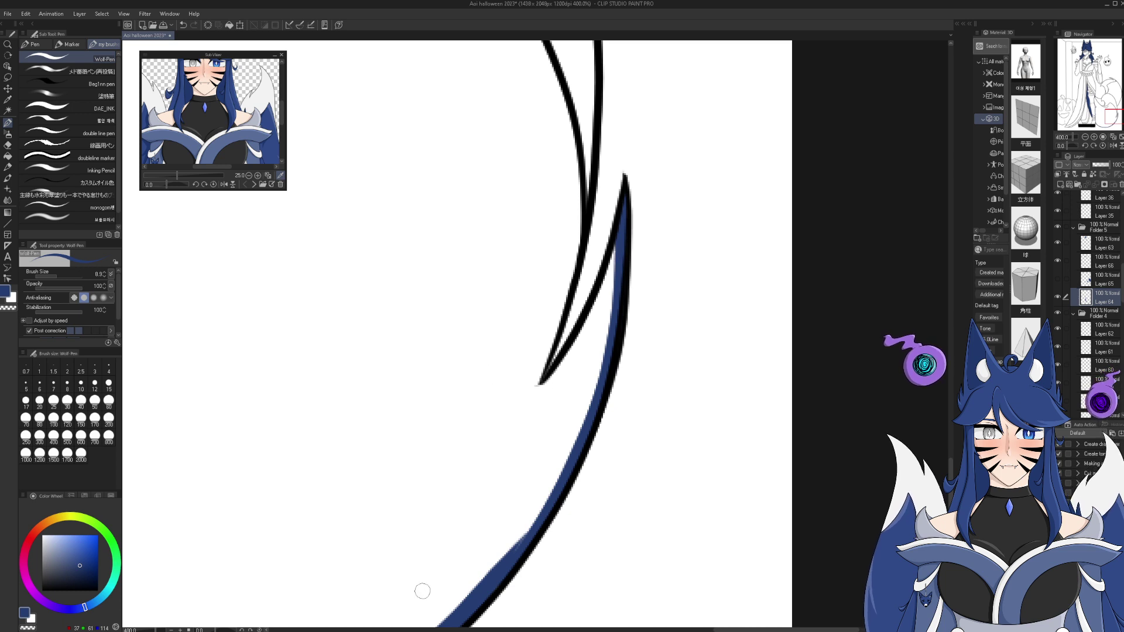
pyautogui.moveTo(620, 238); pyautogui.dragTo(541, 387)
pyautogui.moveTo(574, 151)
pyautogui.mouseDown()
pyautogui.moveTo(580, 228)
pyautogui.moveTo(532, 400)
pyautogui.mouseUp()
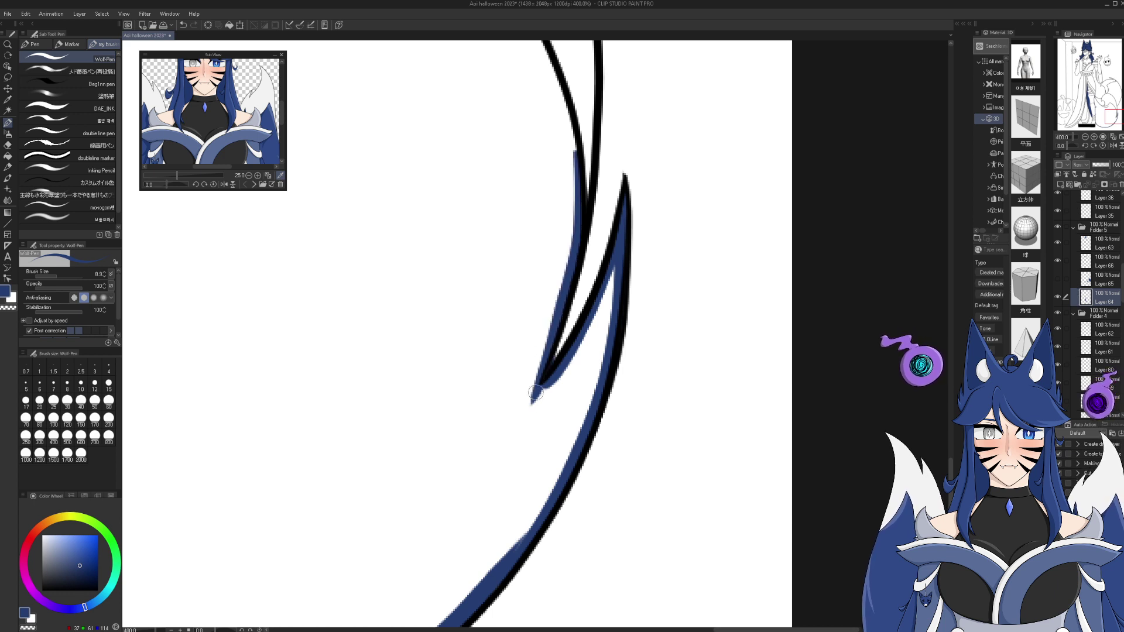
pyautogui.press('e')
pyautogui.moveTo(559, 348); pyautogui.dragTo(549, 370)
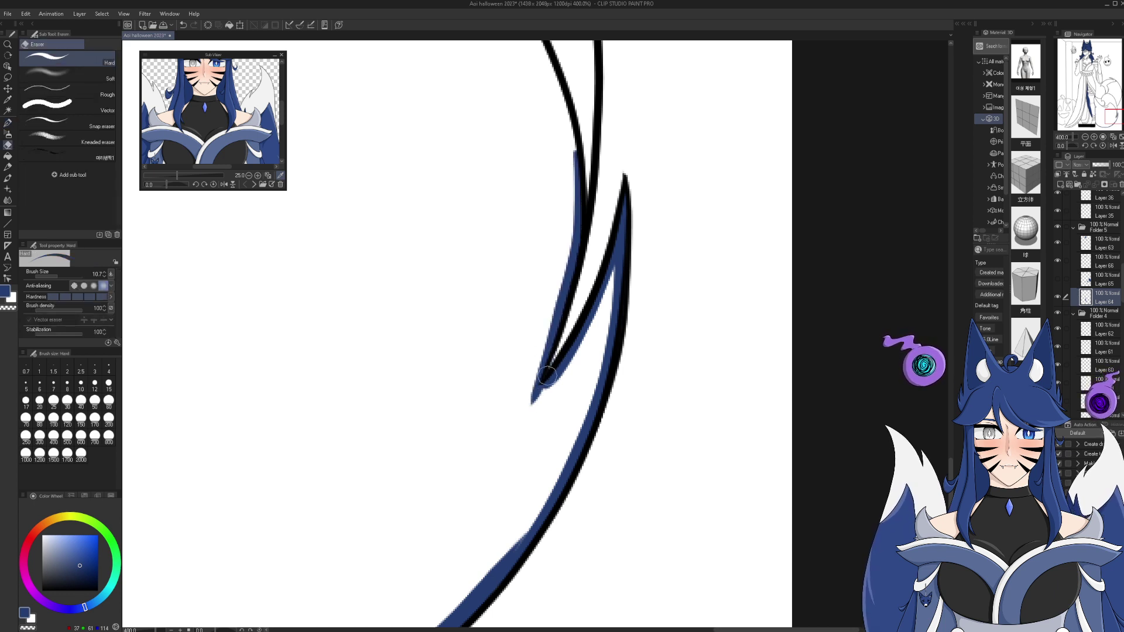
pyautogui.press('p')
# - Flip the canvas view horizontally and paint the blue border along the lower tail's upper edge, past its peak and around the curl
pyautogui.moveTo(1107, 117)
pyautogui.mouseDown()
pyautogui.moveTo(1116, 109)
pyautogui.moveTo(1112, 126)
pyautogui.mouseUp()
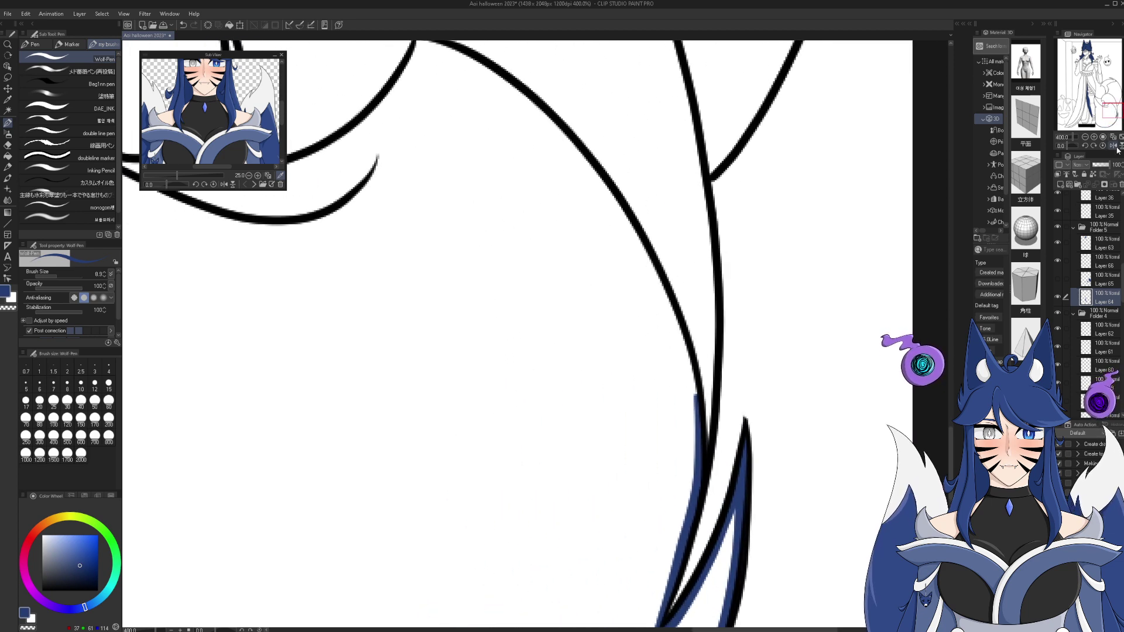
pyautogui.click(1114, 148)
pyautogui.moveTo(378, 497)
pyautogui.mouseDown()
pyautogui.moveTo(374, 441)
pyautogui.moveTo(395, 329)
pyautogui.moveTo(427, 261)
pyautogui.mouseUp()
pyautogui.moveTo(376, 383)
pyautogui.mouseDown()
pyautogui.moveTo(454, 207)
pyautogui.moveTo(485, 167)
pyautogui.moveTo(551, 95)
pyautogui.moveTo(640, 45)
pyautogui.moveTo(554, 93)
pyautogui.moveTo(462, 192)
pyautogui.moveTo(552, 91)
pyautogui.moveTo(646, 45)
pyautogui.moveTo(359, 239)
pyautogui.moveTo(381, 248)
pyautogui.moveTo(368, 232)
pyautogui.moveTo(381, 239)
pyautogui.moveTo(405, 293)
pyautogui.moveTo(443, 328)
pyautogui.moveTo(549, 366)
pyautogui.moveTo(609, 343)
pyautogui.mouseUp()
pyautogui.moveTo(567, 218)
pyautogui.mouseDown()
pyautogui.moveTo(561, 280)
pyautogui.moveTo(588, 345)
pyautogui.moveTo(609, 365)
pyautogui.moveTo(710, 350)
pyautogui.mouseUp()
pyautogui.moveTo(604, 362)
pyautogui.mouseDown()
pyautogui.moveTo(631, 353)
pyautogui.moveTo(594, 340)
pyautogui.moveTo(614, 357)
pyautogui.mouseUp()
pyautogui.moveTo(1105, 111); pyautogui.dragTo(1101, 107)
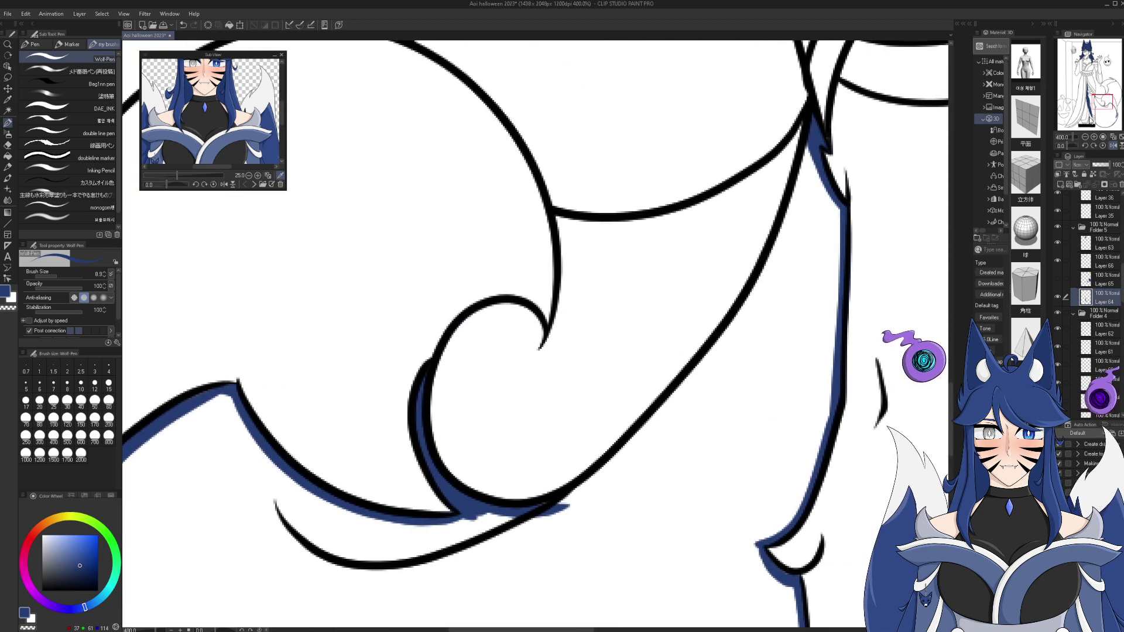
# - Close the blue border from the curl up to the robe and leg junction, and fill the lower tail section with blue
pyautogui.click(1104, 138)
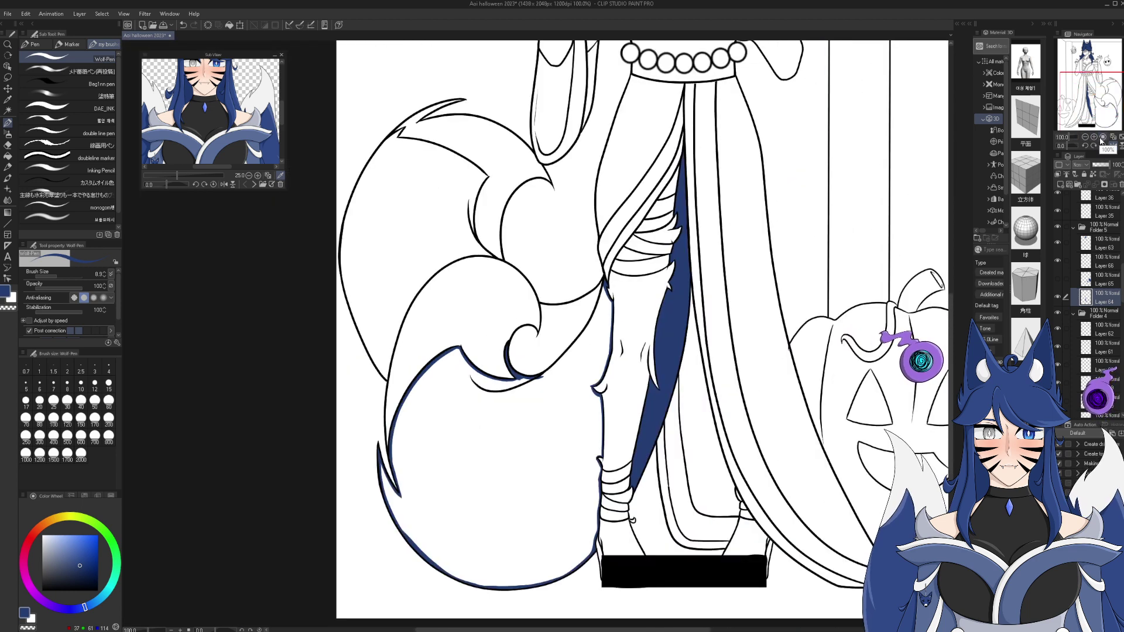
pyautogui.click(1098, 139)
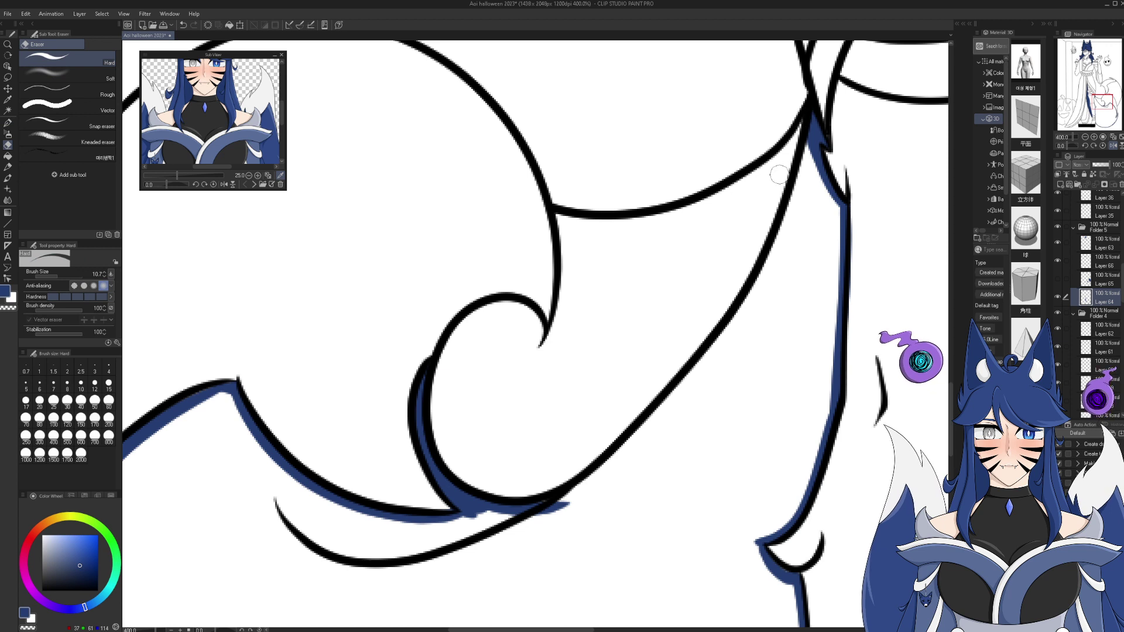
pyautogui.moveTo(555, 505)
pyautogui.mouseDown()
pyautogui.moveTo(628, 445)
pyautogui.moveTo(742, 301)
pyautogui.moveTo(786, 226)
pyautogui.moveTo(817, 123)
pyautogui.mouseUp()
pyautogui.click(8, 157)
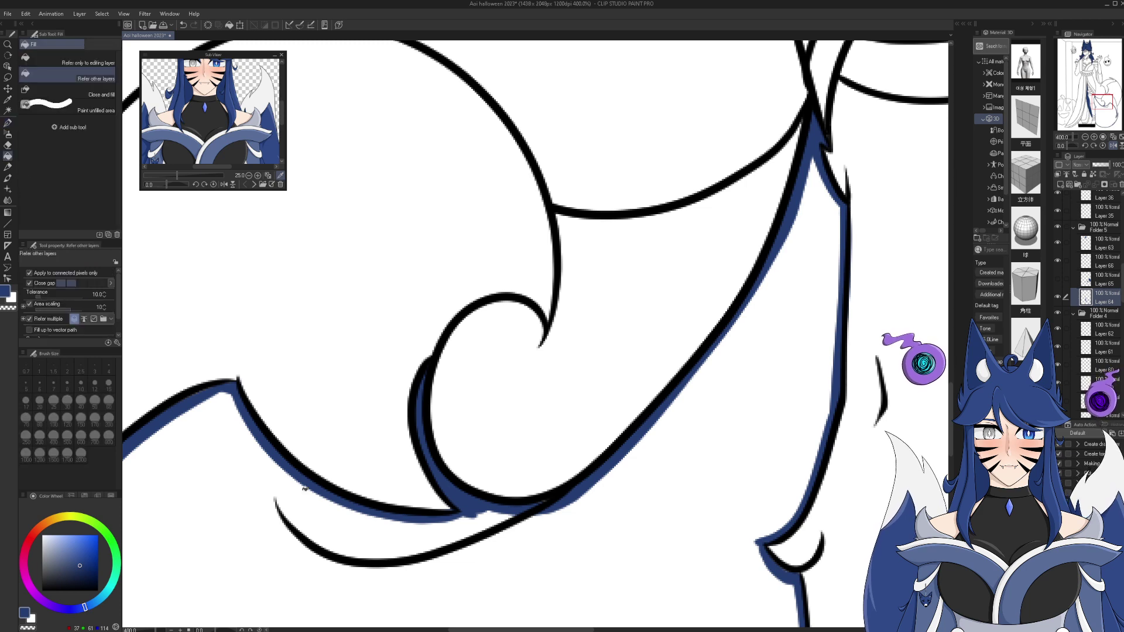
pyautogui.click(323, 577)
pyautogui.click(7, 122)
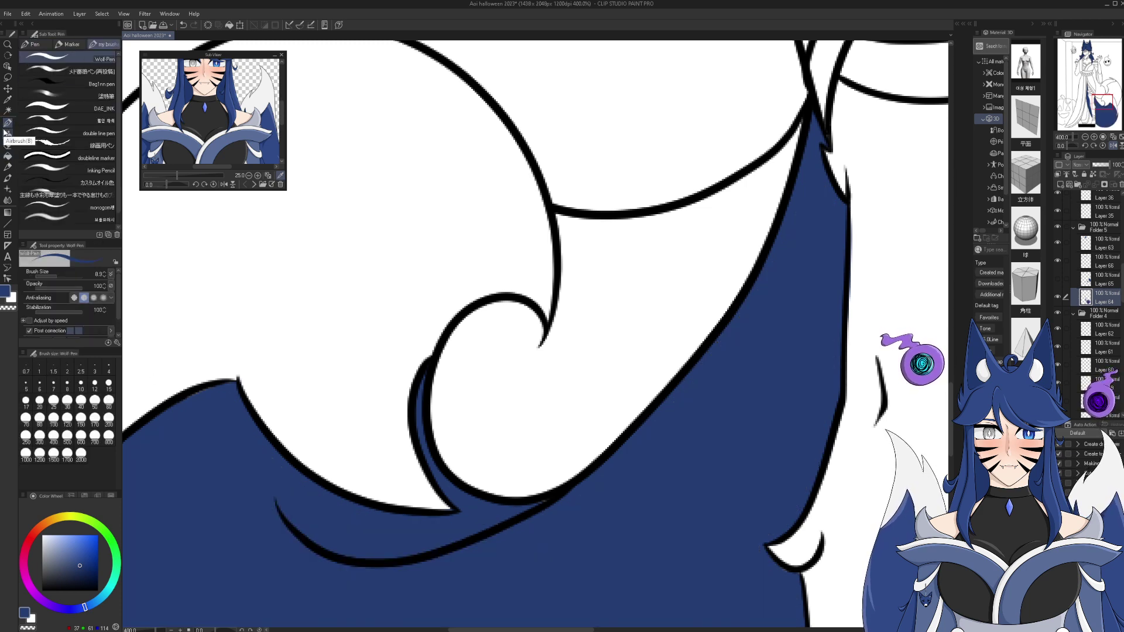
# - Flip the canvas view back to normal, make Layer 65 visible, and review the blue areas across the whole figure
pyautogui.click(1086, 138)
pyautogui.moveTo(1105, 99); pyautogui.dragTo(1102, 111)
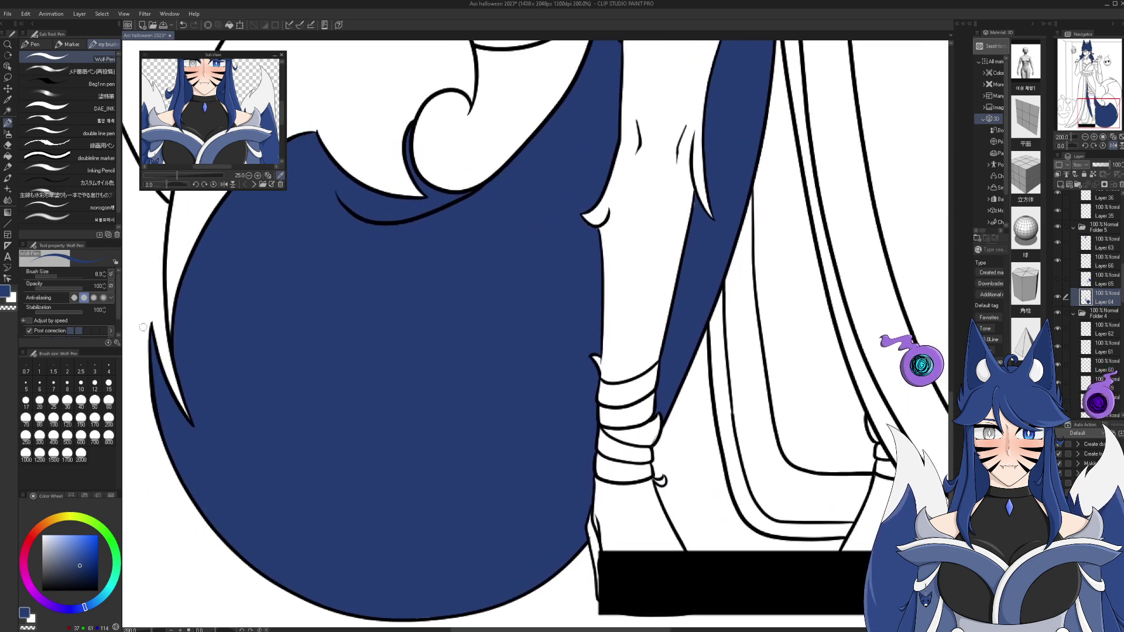
pyautogui.click(1113, 147)
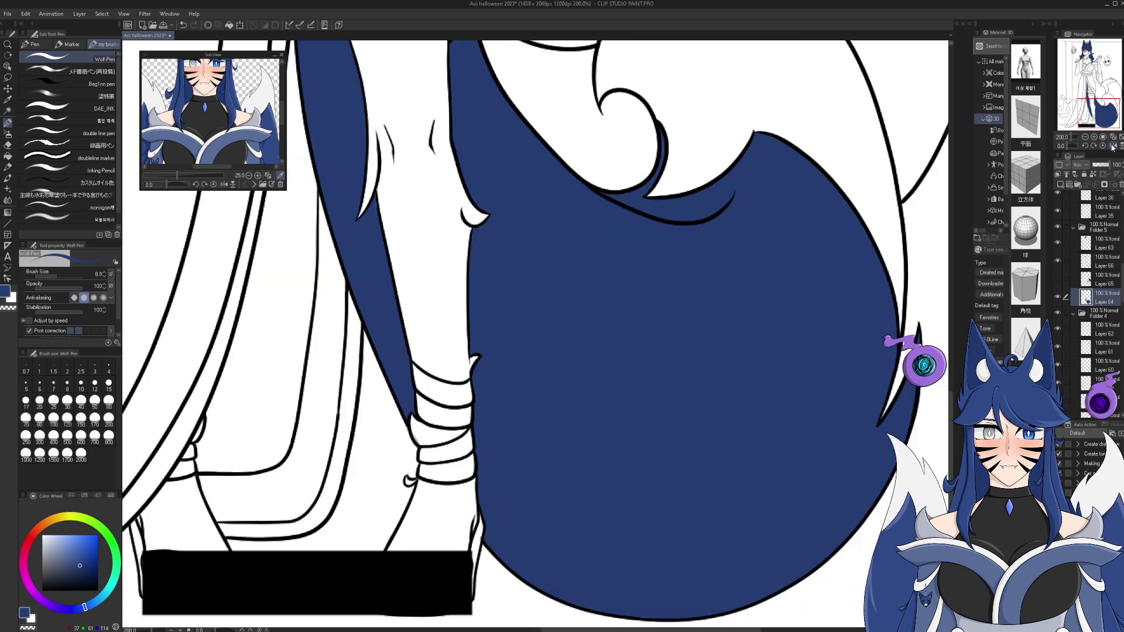
pyautogui.moveTo(1101, 113); pyautogui.dragTo(1100, 99)
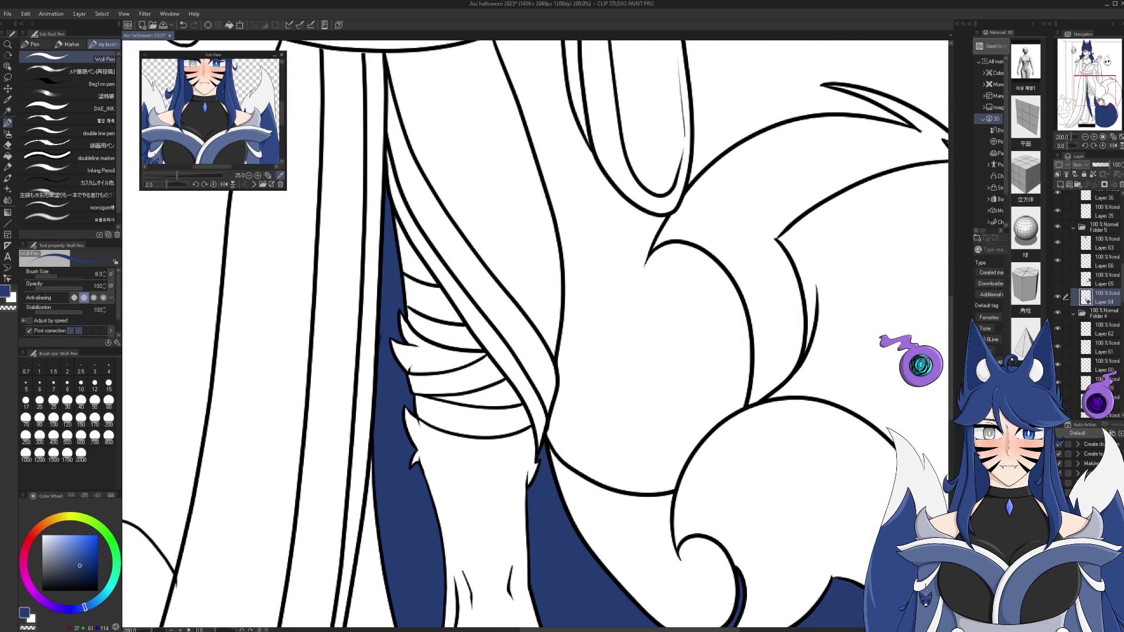
pyautogui.click(1058, 279)
pyautogui.click(1085, 138)
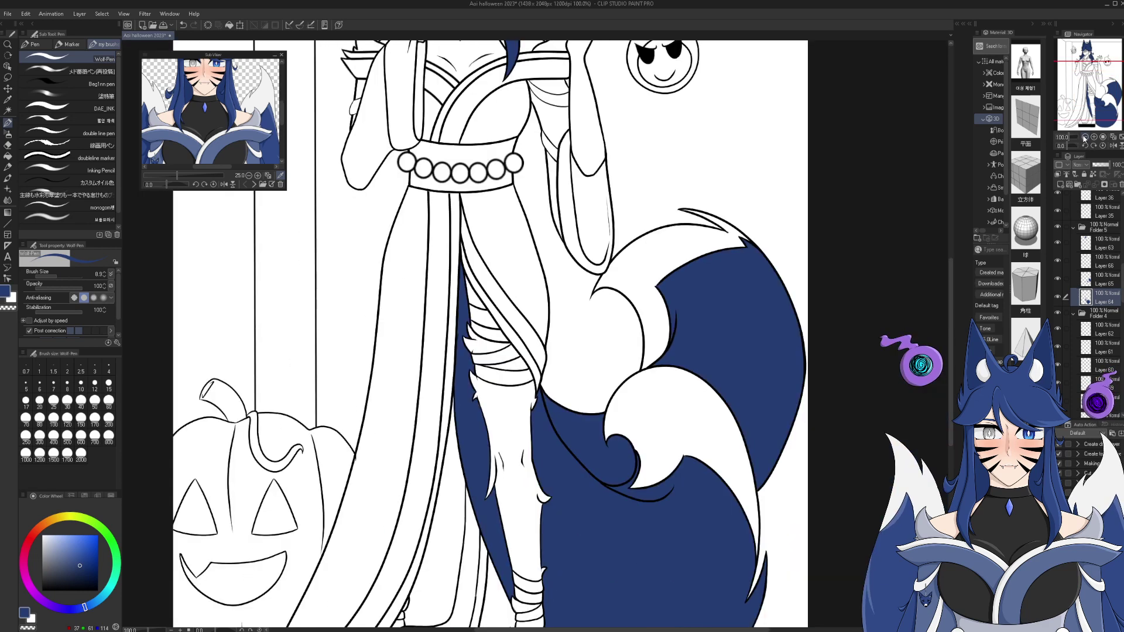
pyautogui.click(1085, 138)
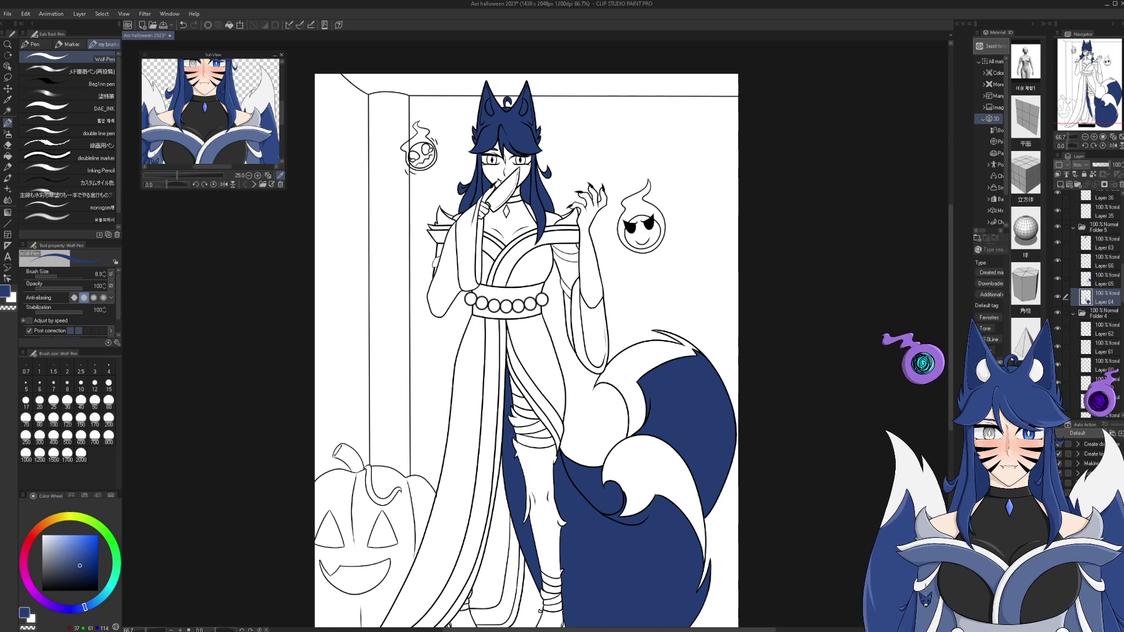
pyautogui.moveTo(1101, 78); pyautogui.dragTo(1099, 96)
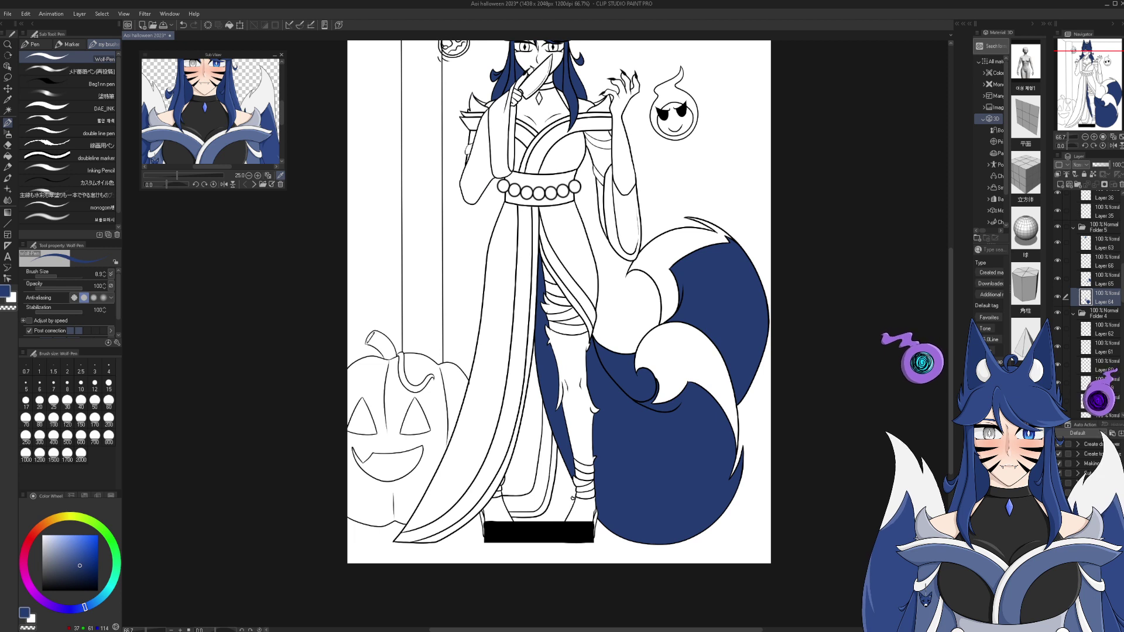